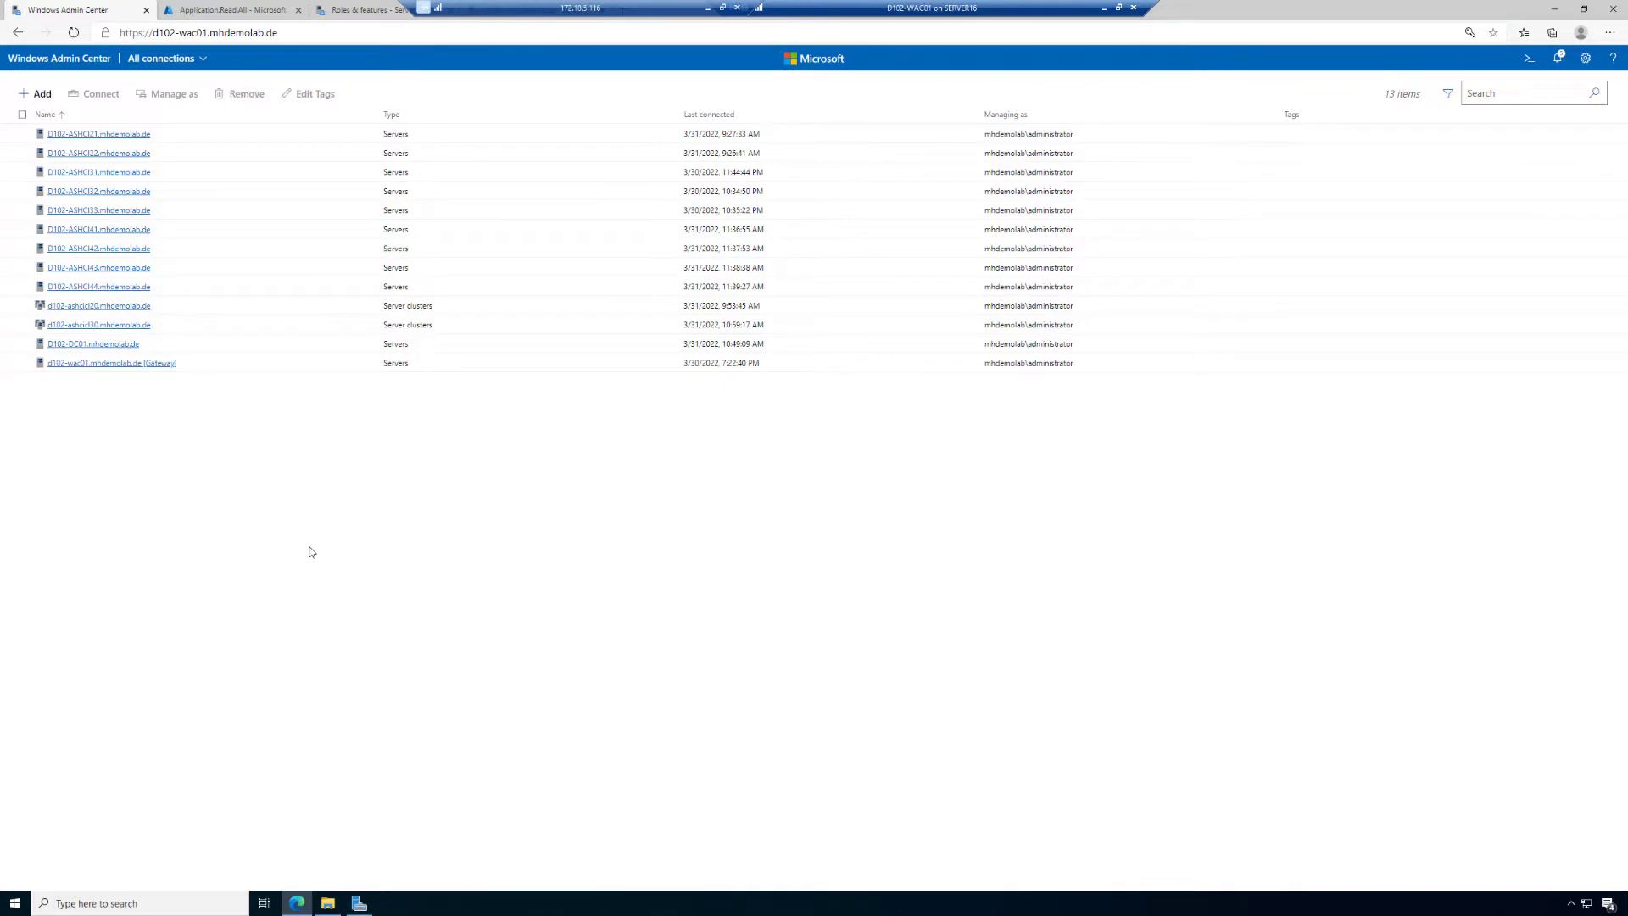
- Start creating a new Azure Stack HCI server cluster with all servers in one site and continue past the prerequisites
click(39, 95)
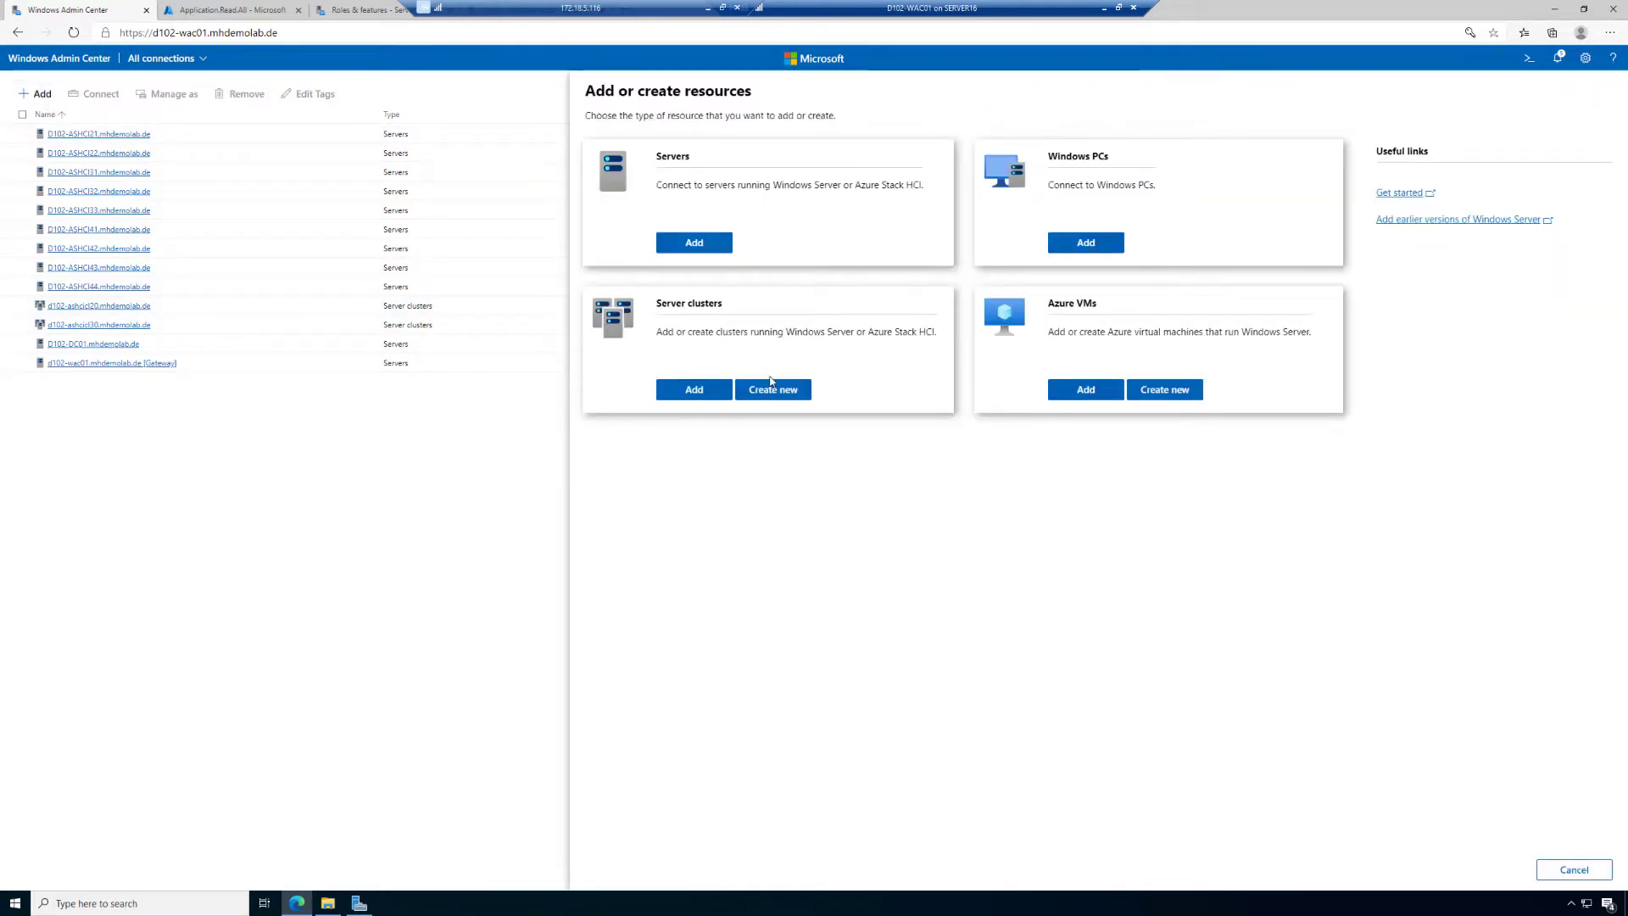
click(772, 391)
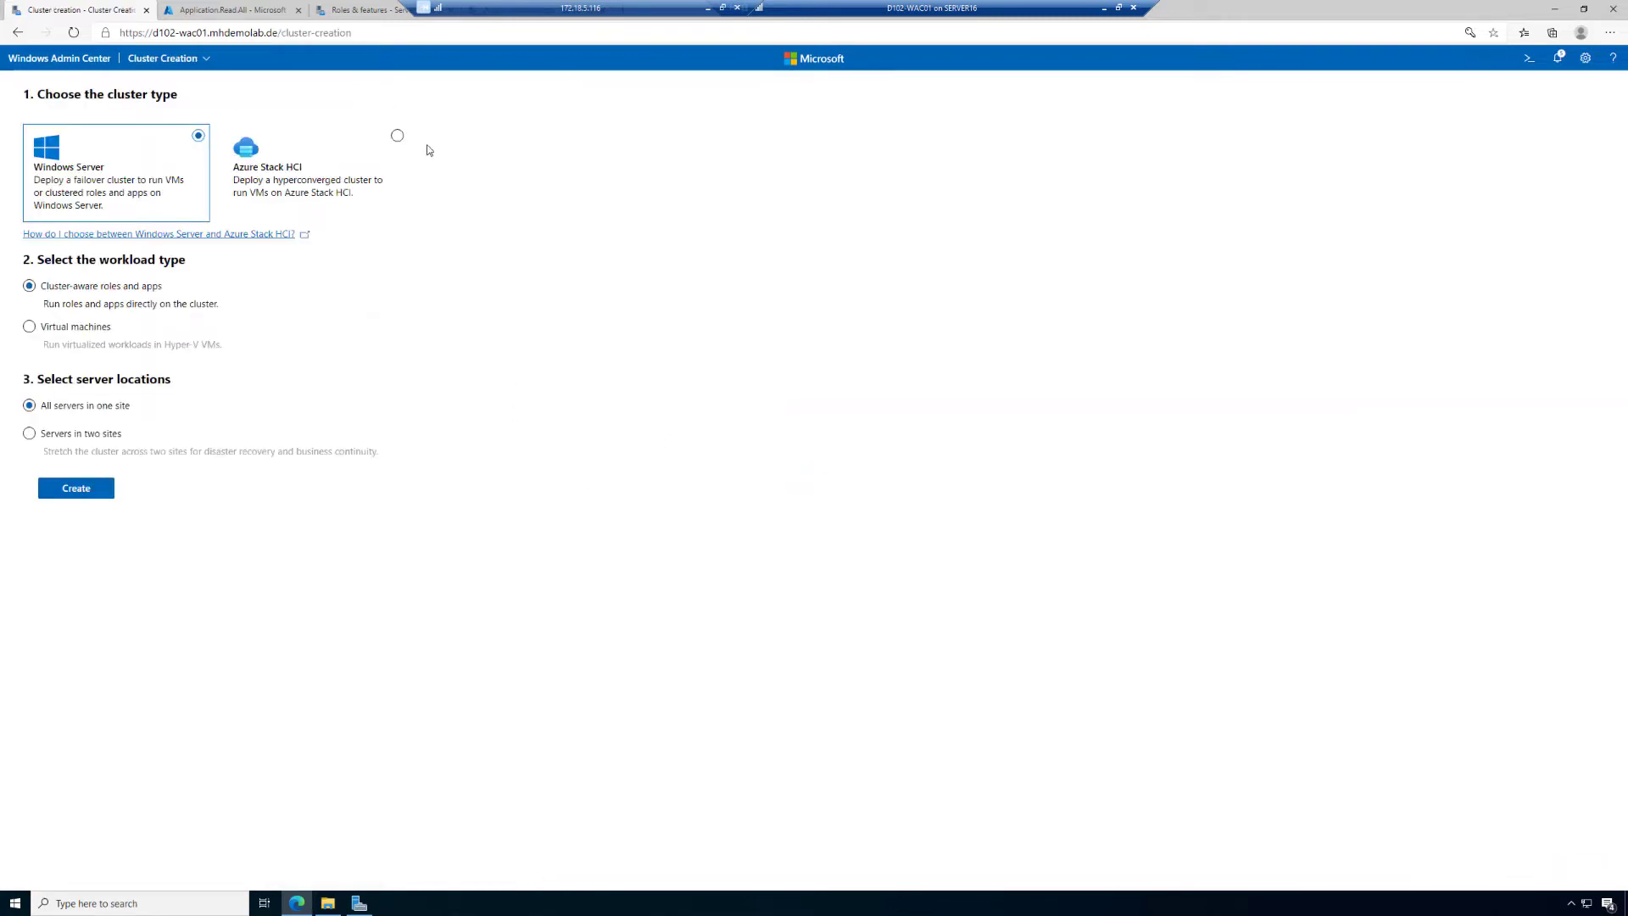
click(397, 140)
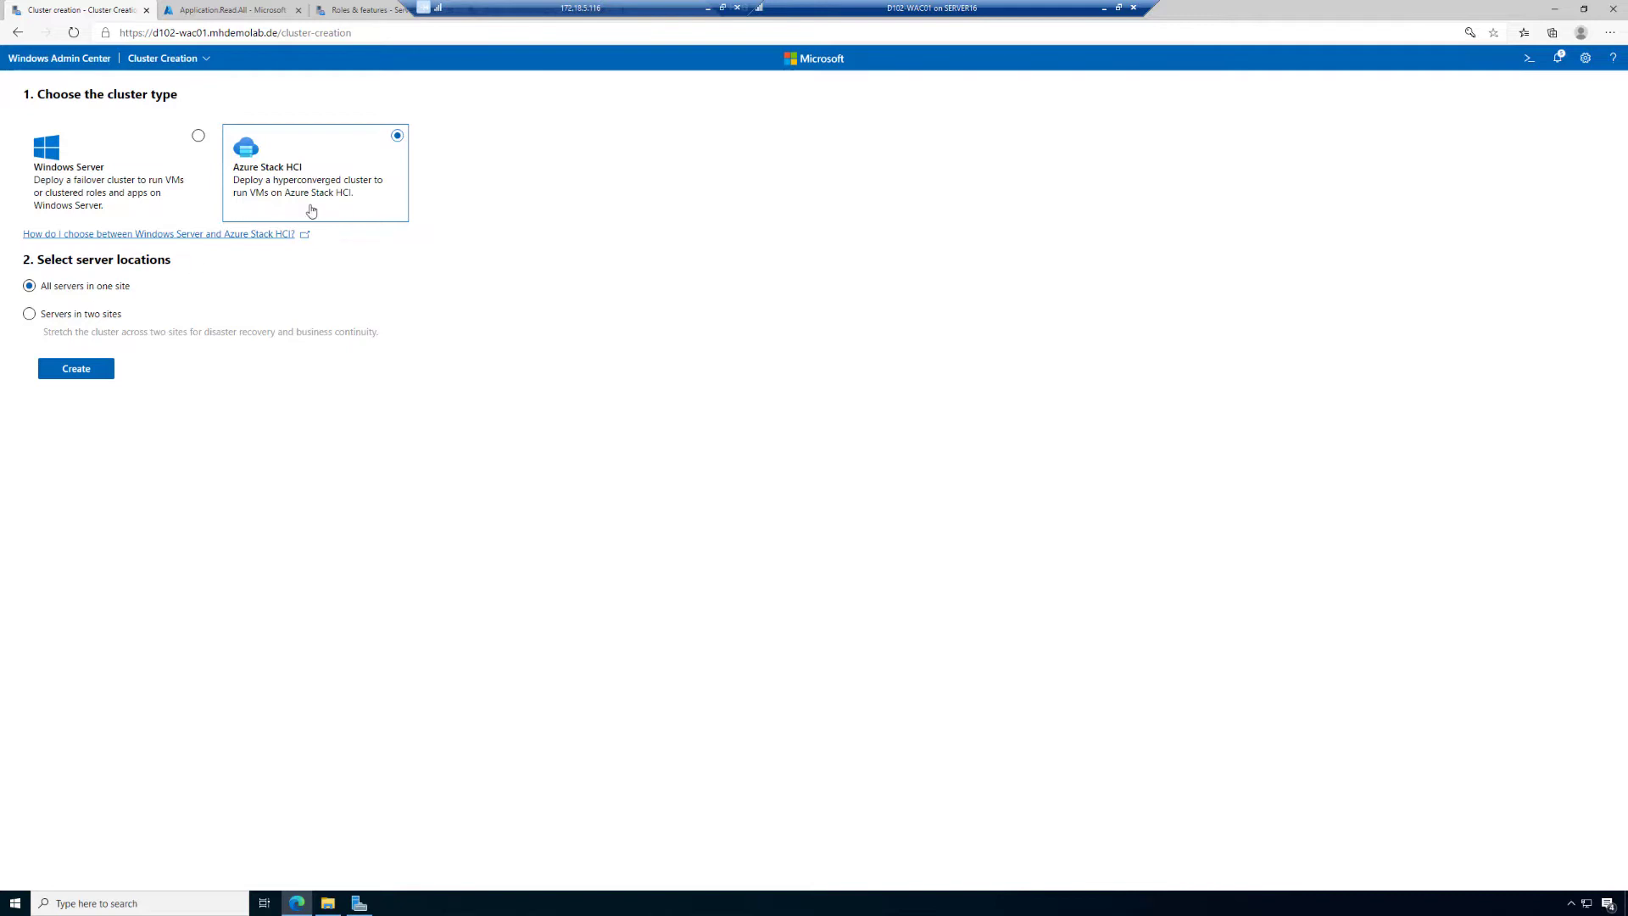
click(86, 377)
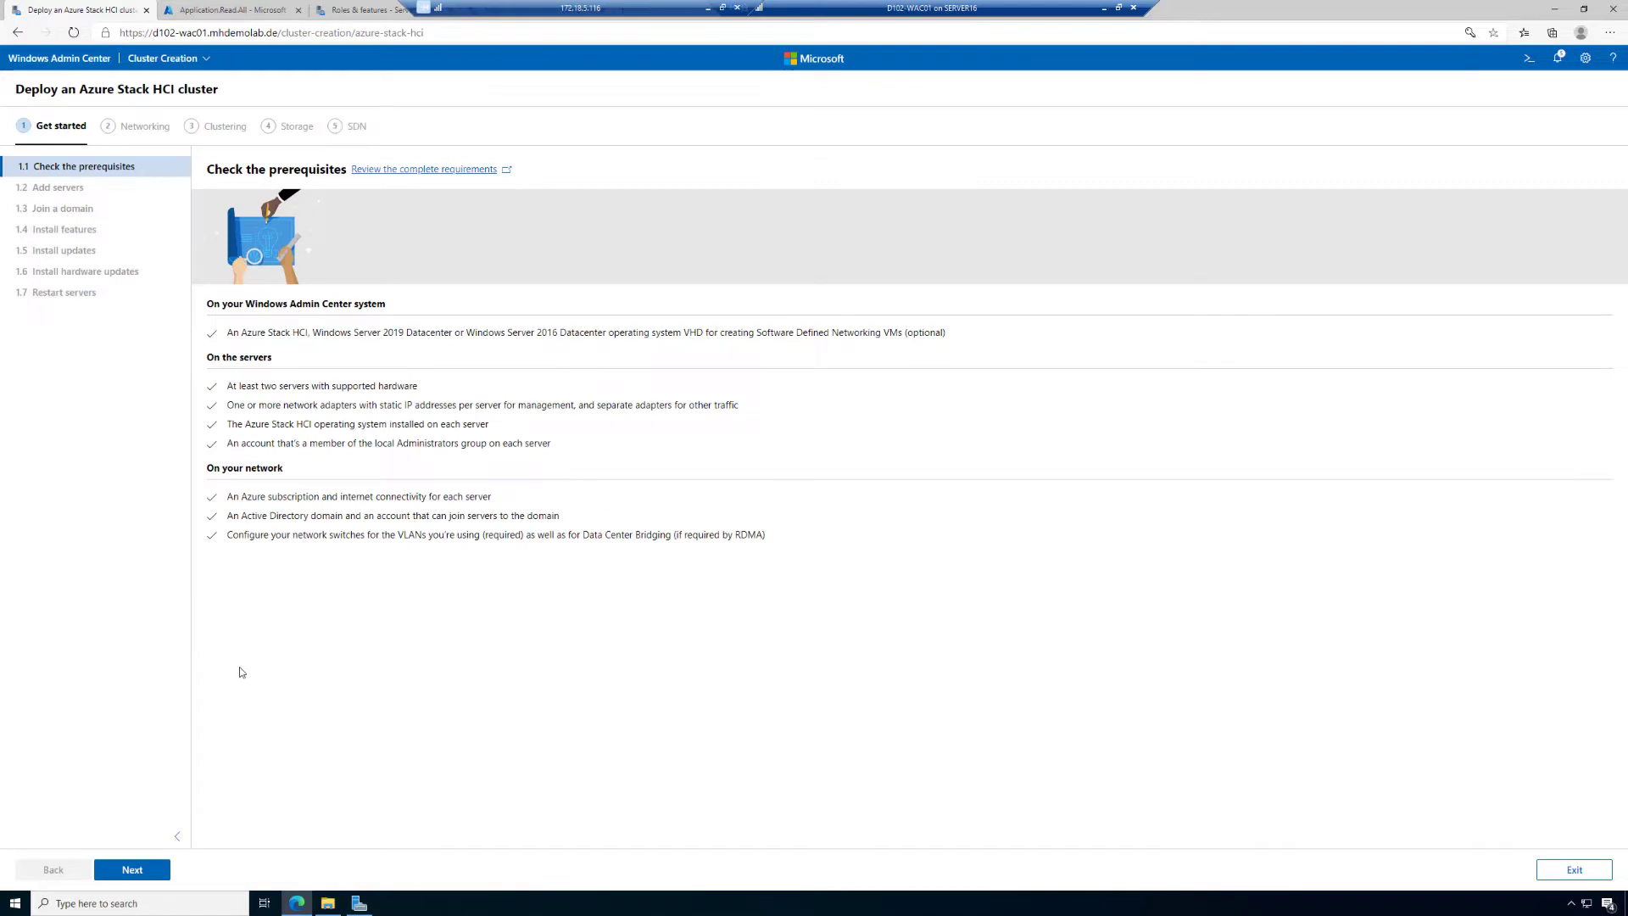
click(142, 873)
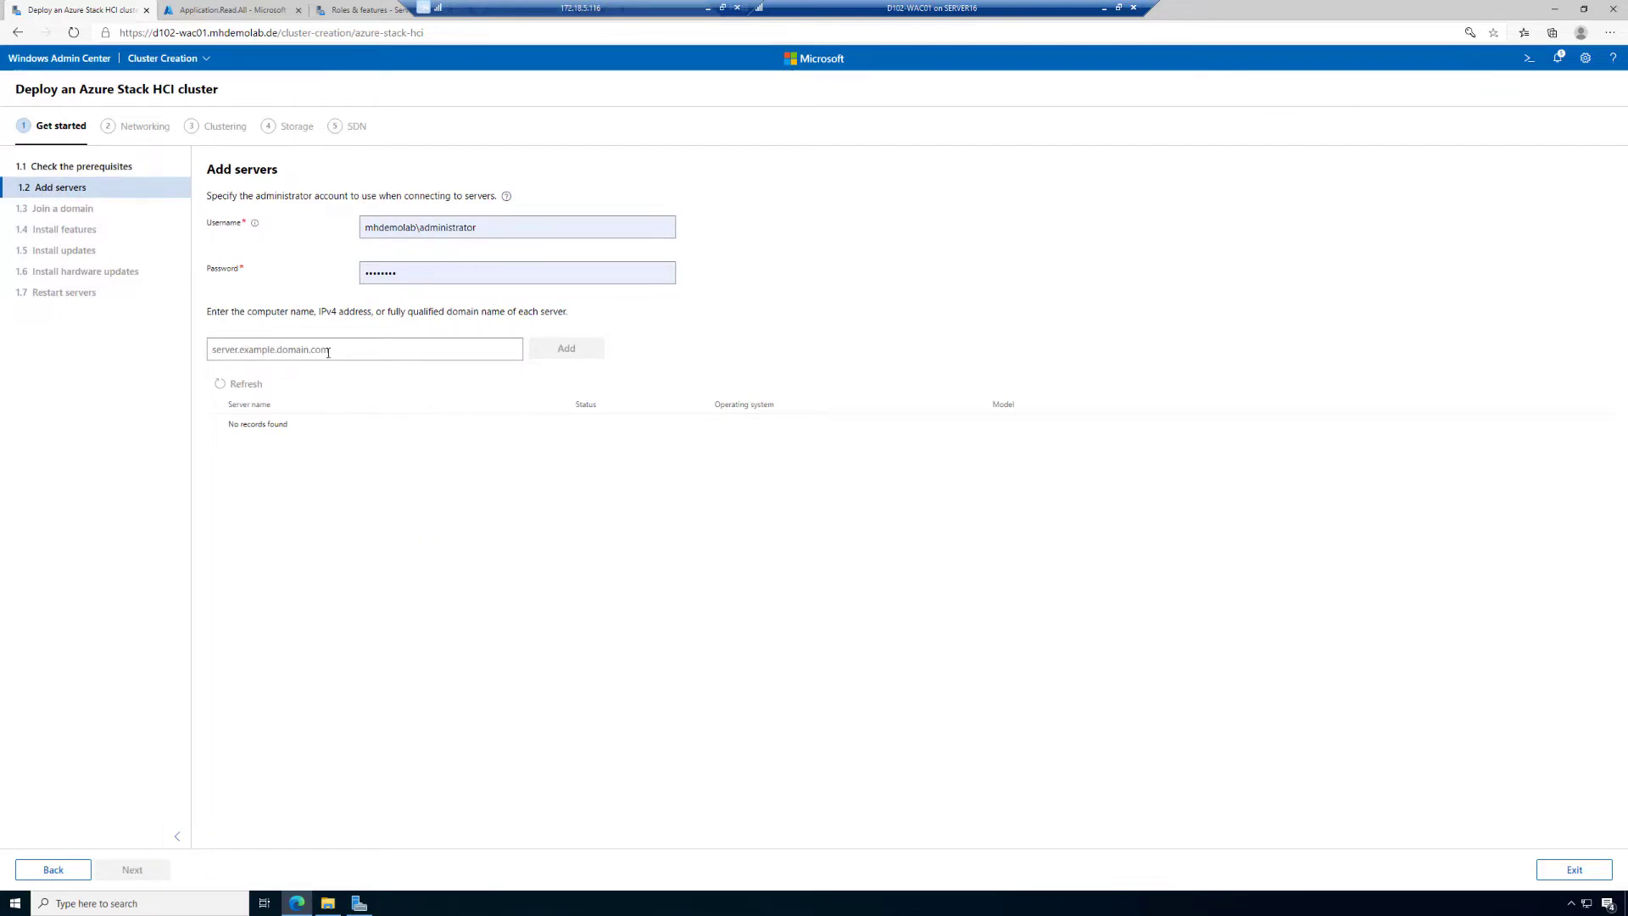
- Add the server D102-ASHCI41 to the cluster deployment
text(D102)
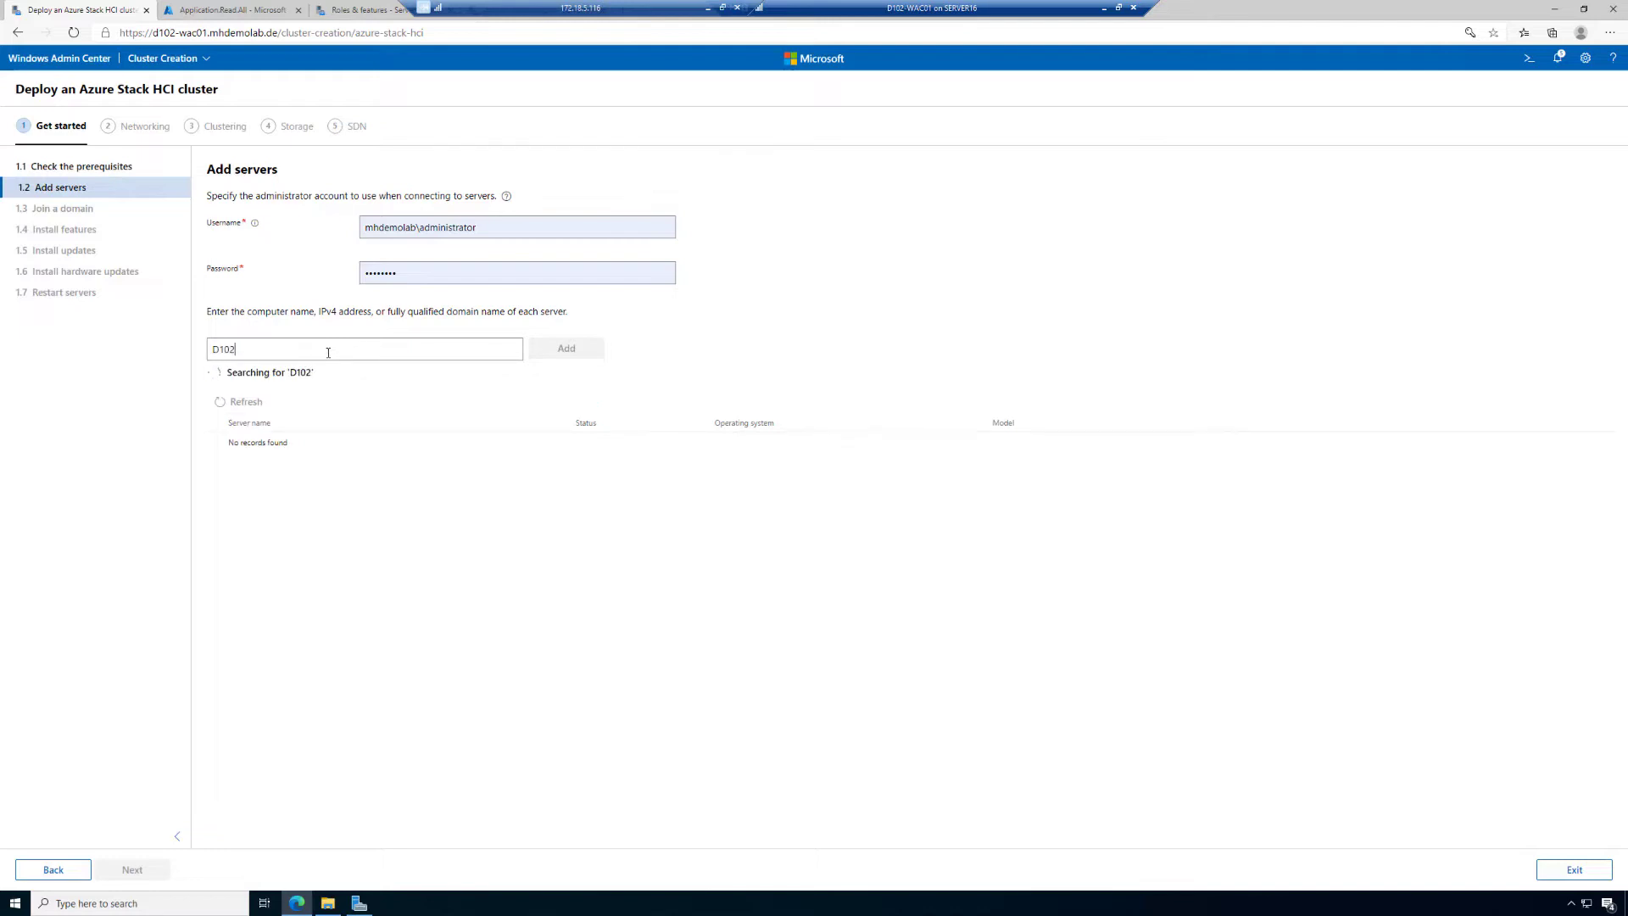
text(-ASHCI41)
key(ctrl+a)
key(ctrl+c)
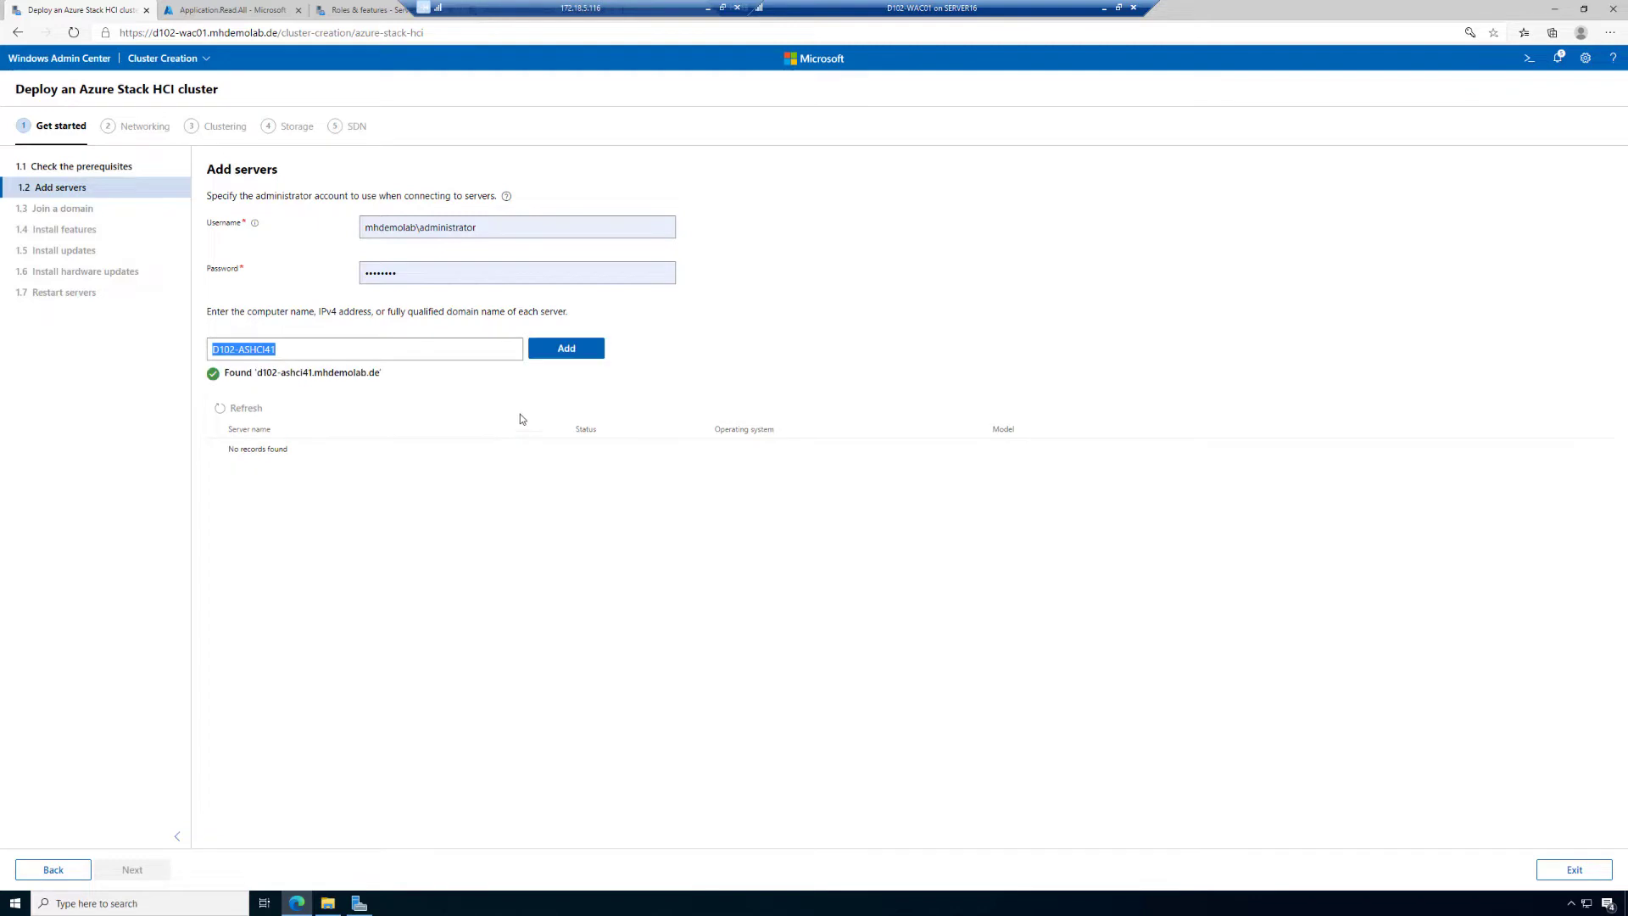
click(565, 351)
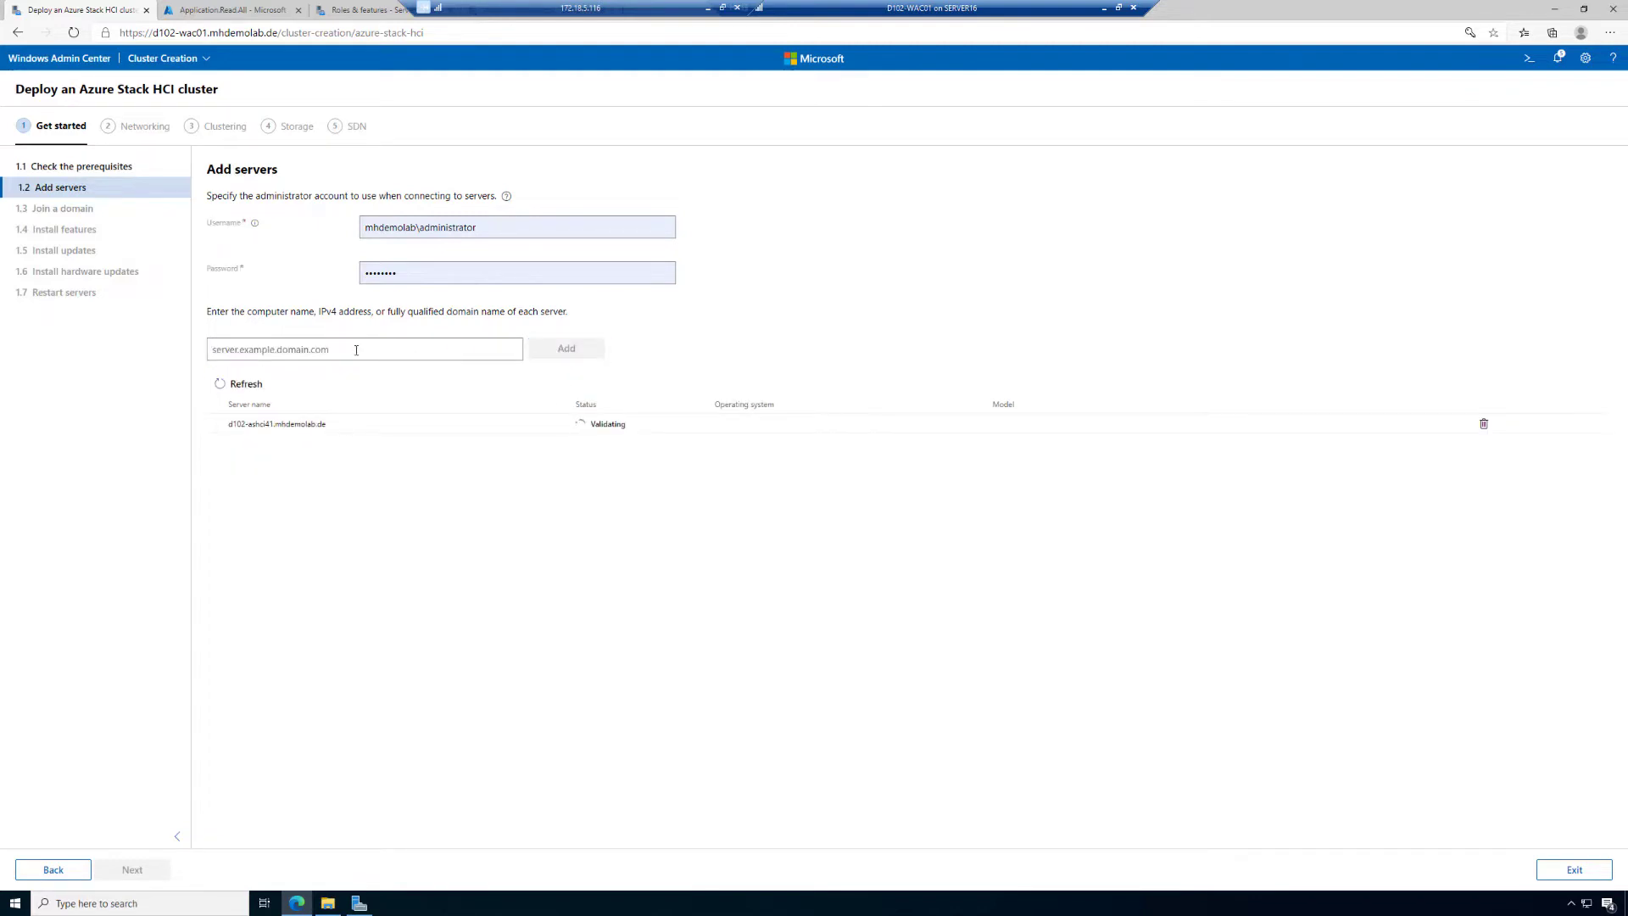
- Add the server D102-ASHCI42 to the cluster deployment
key(ctrl+v)
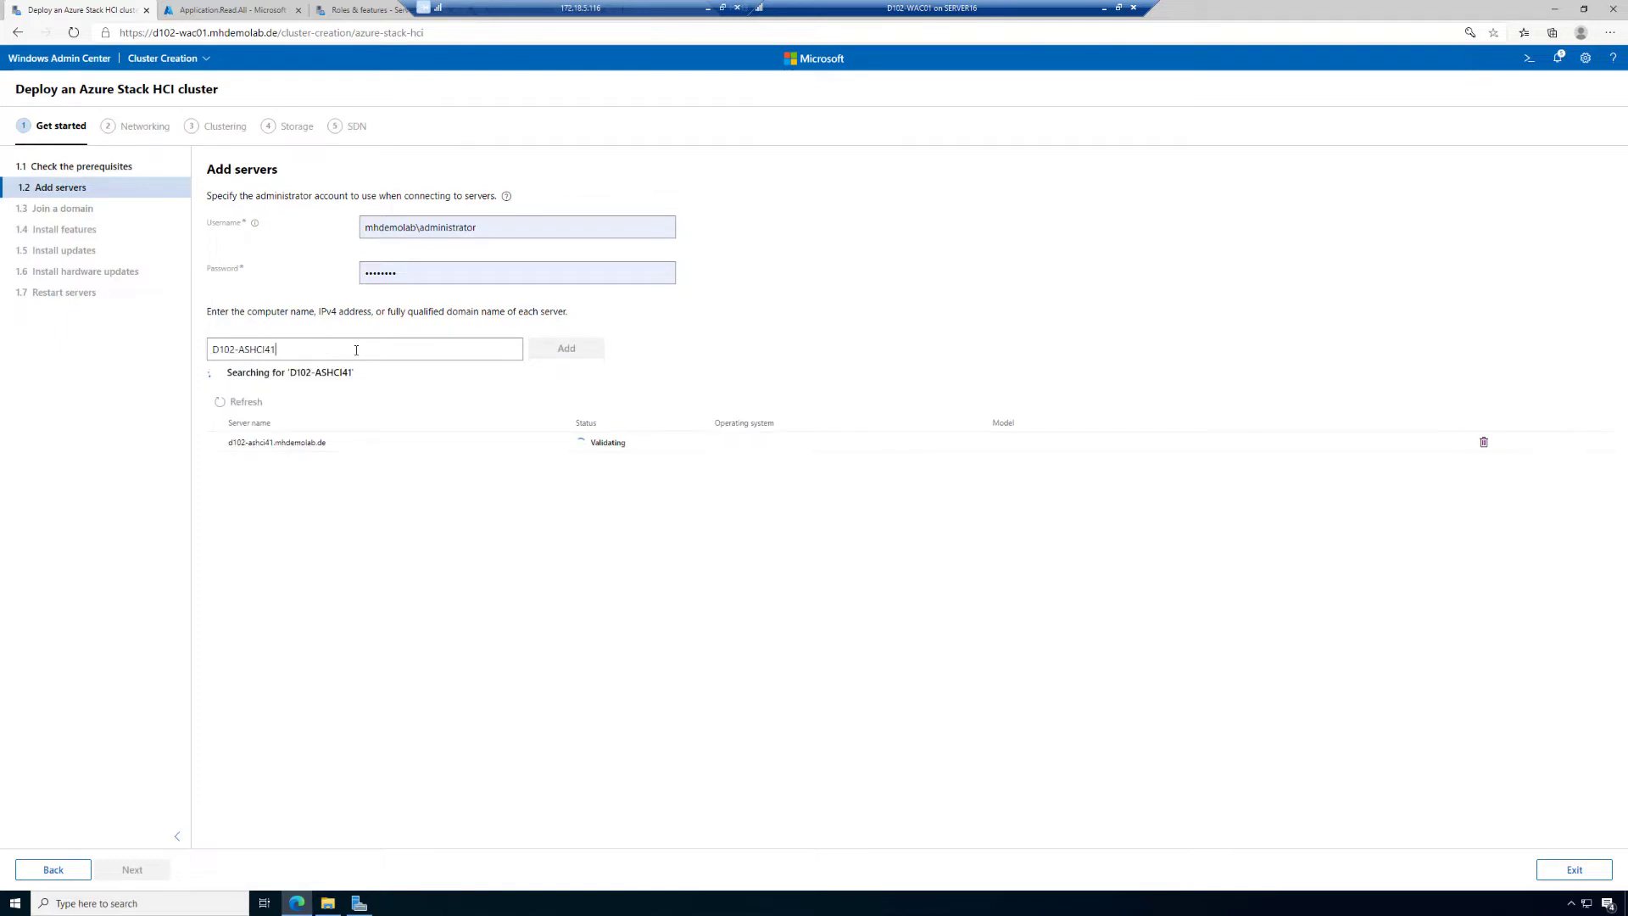
key(BackSpace)
text(2)
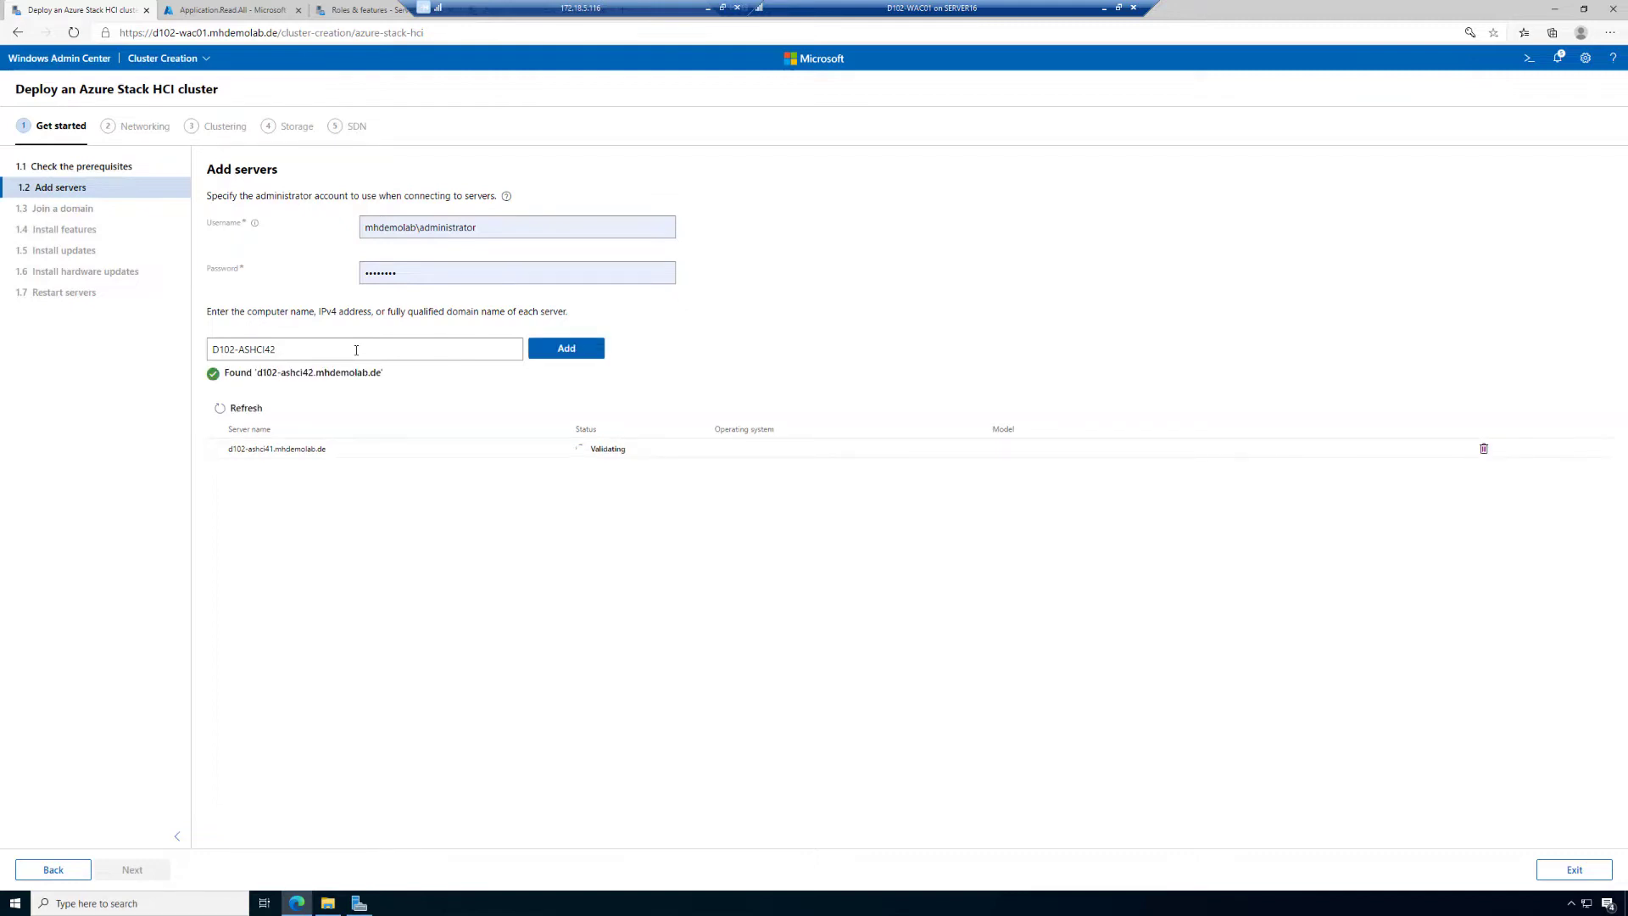
click(554, 349)
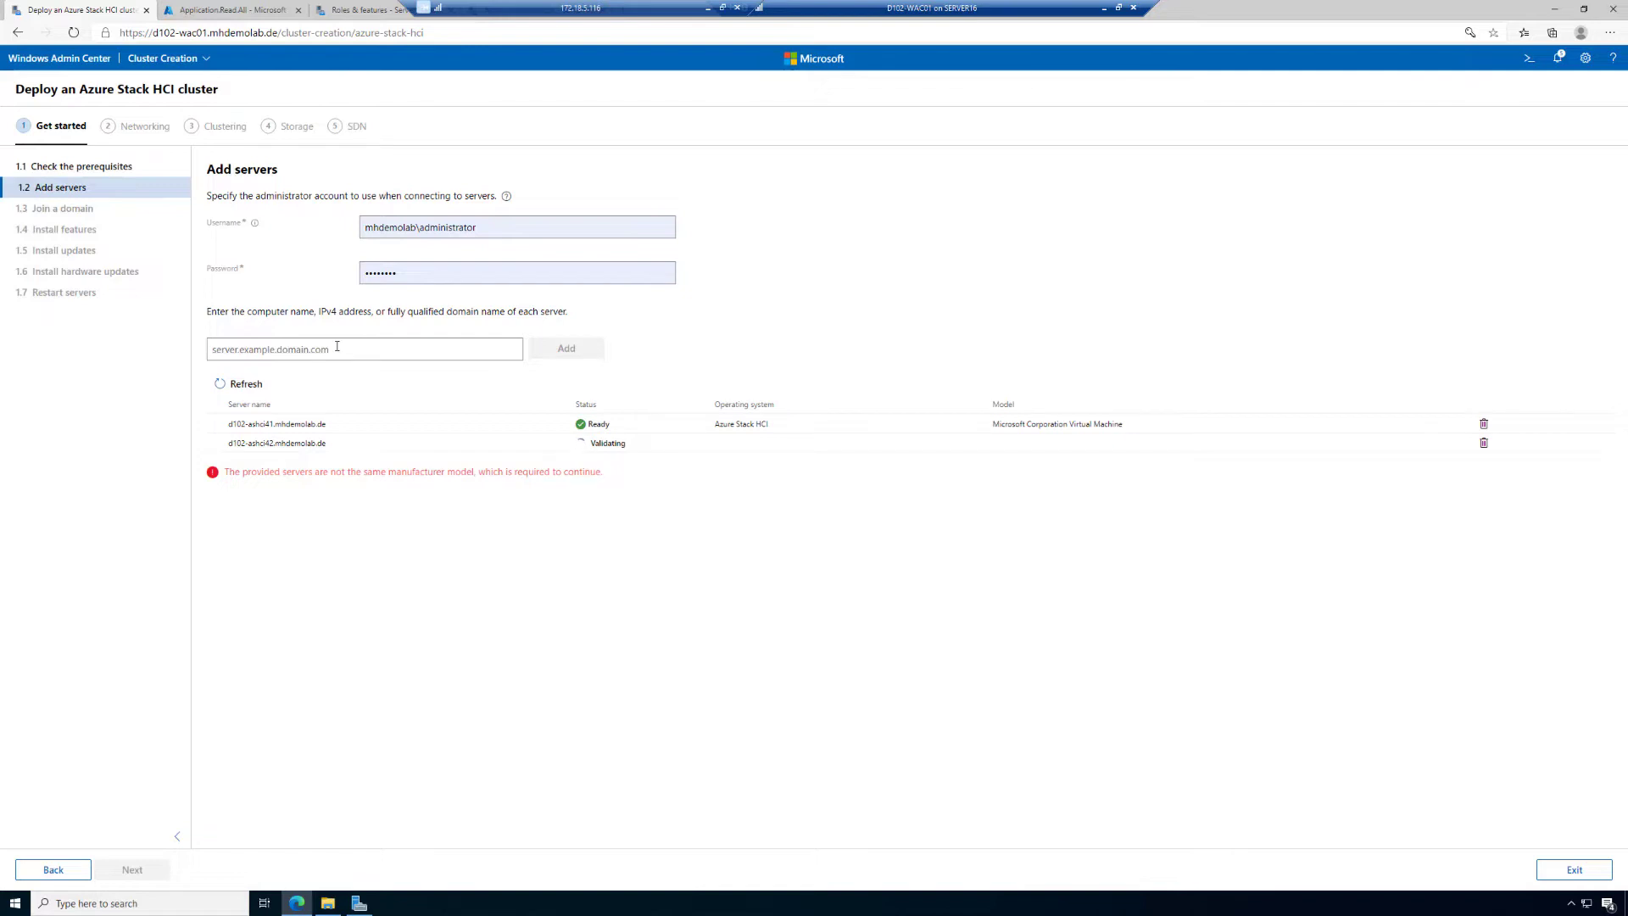
- Add the server D102-ASHCI43 to the cluster deployment
key(ctrl+v)
key(BackSpace)
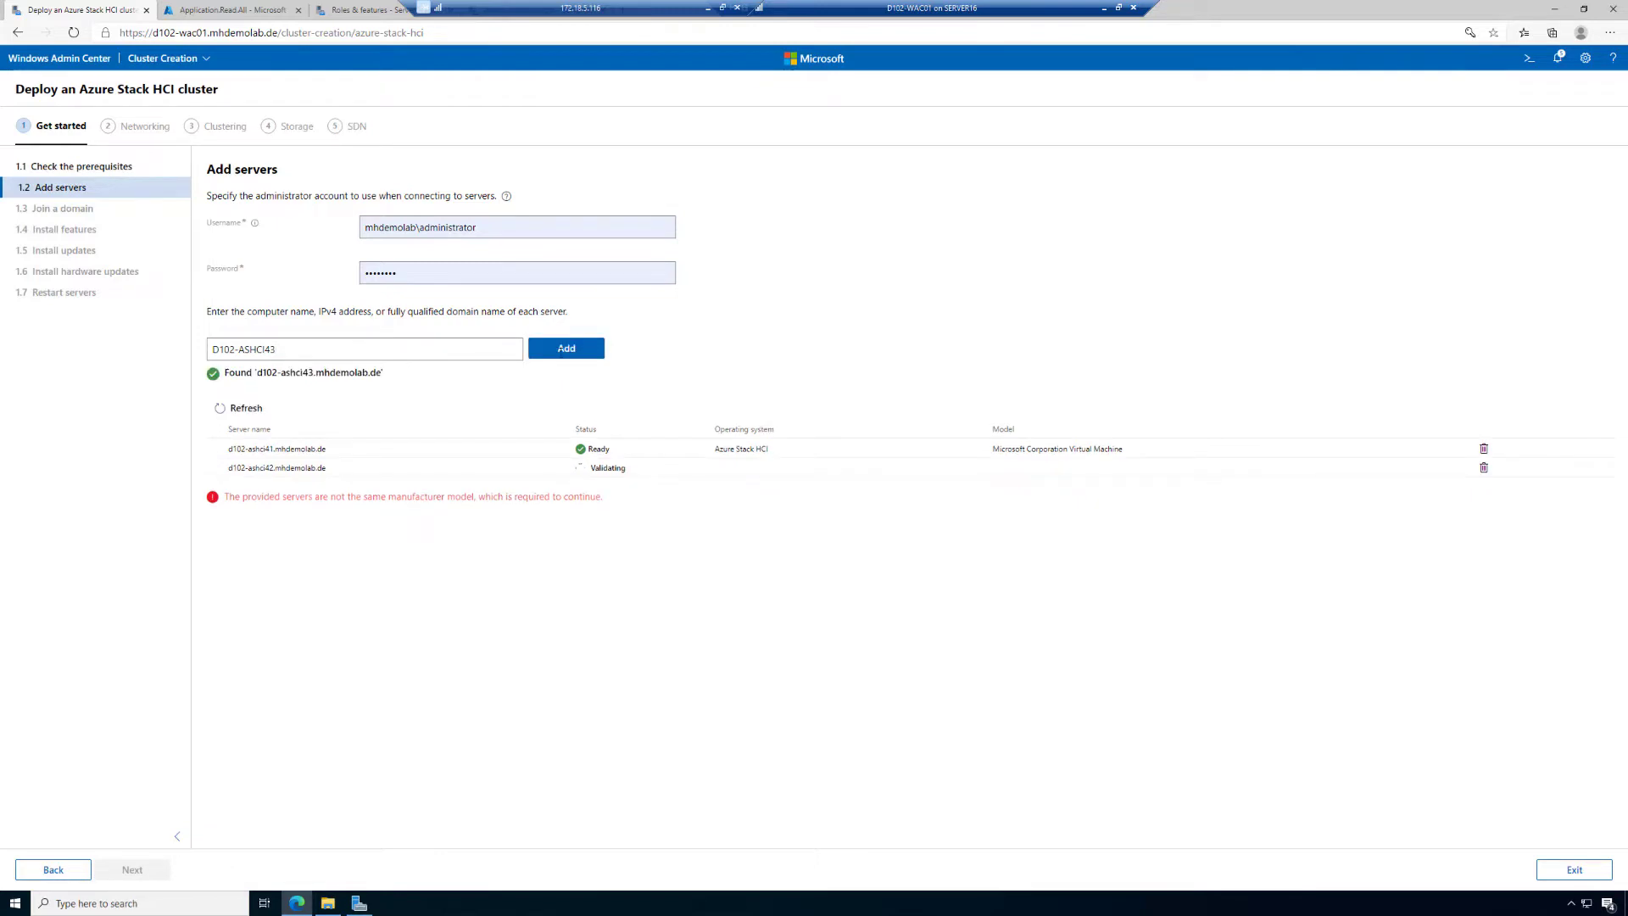
click(561, 349)
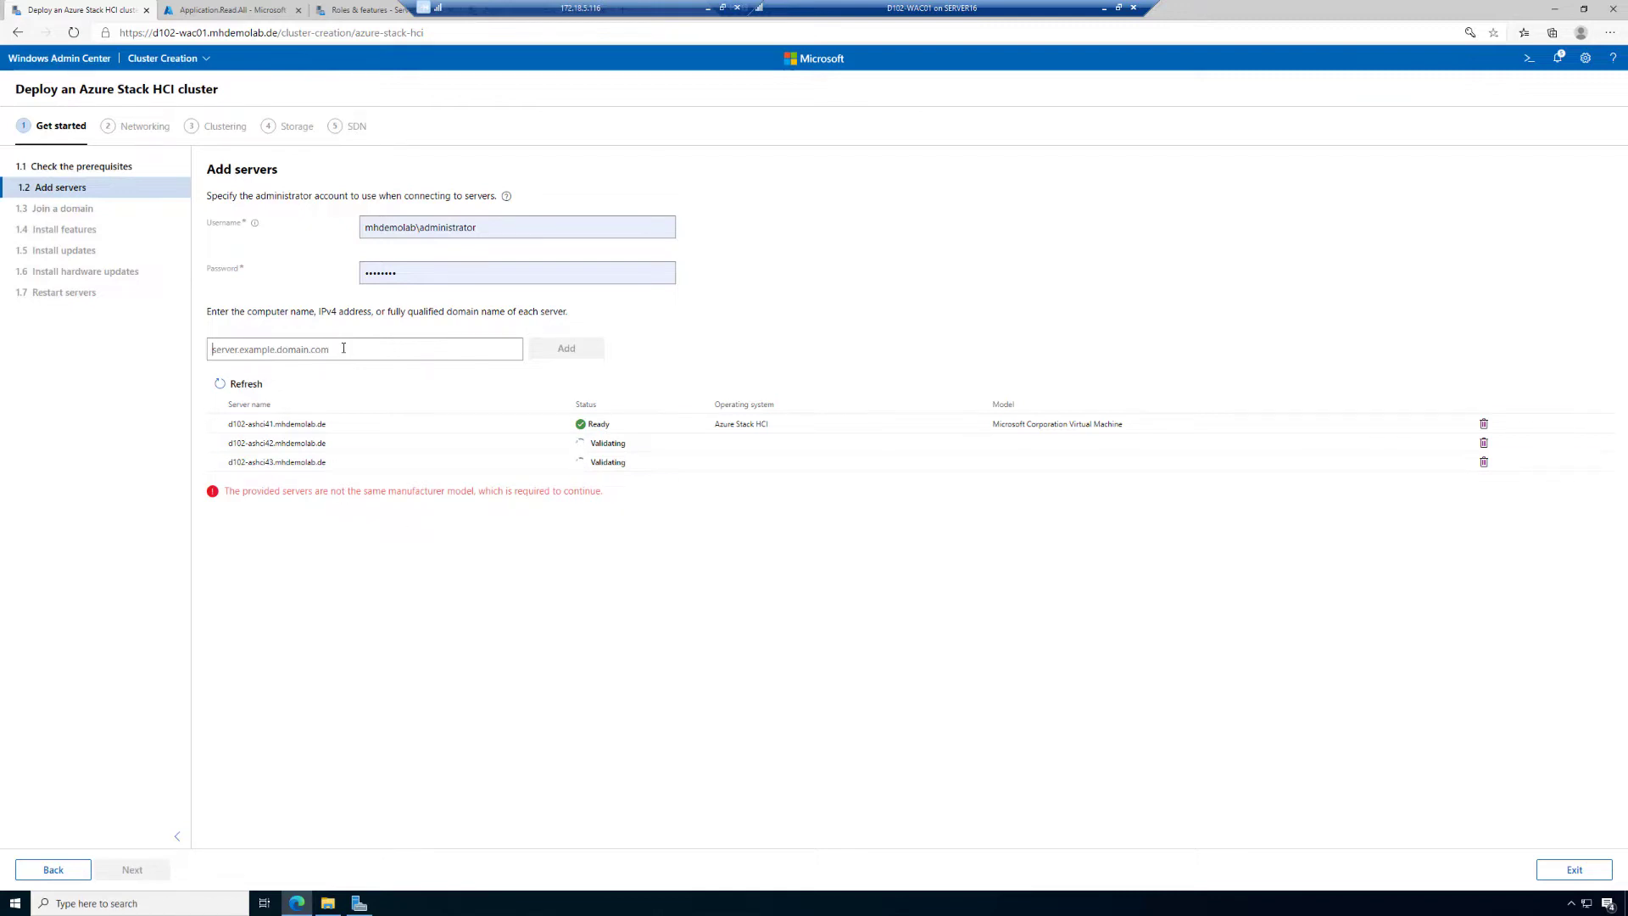
- Add the server D102-ASHCI44 and continue past the domain join stage to the feature installation
key(ctrl+v)
key(BackSpace)
text(4)
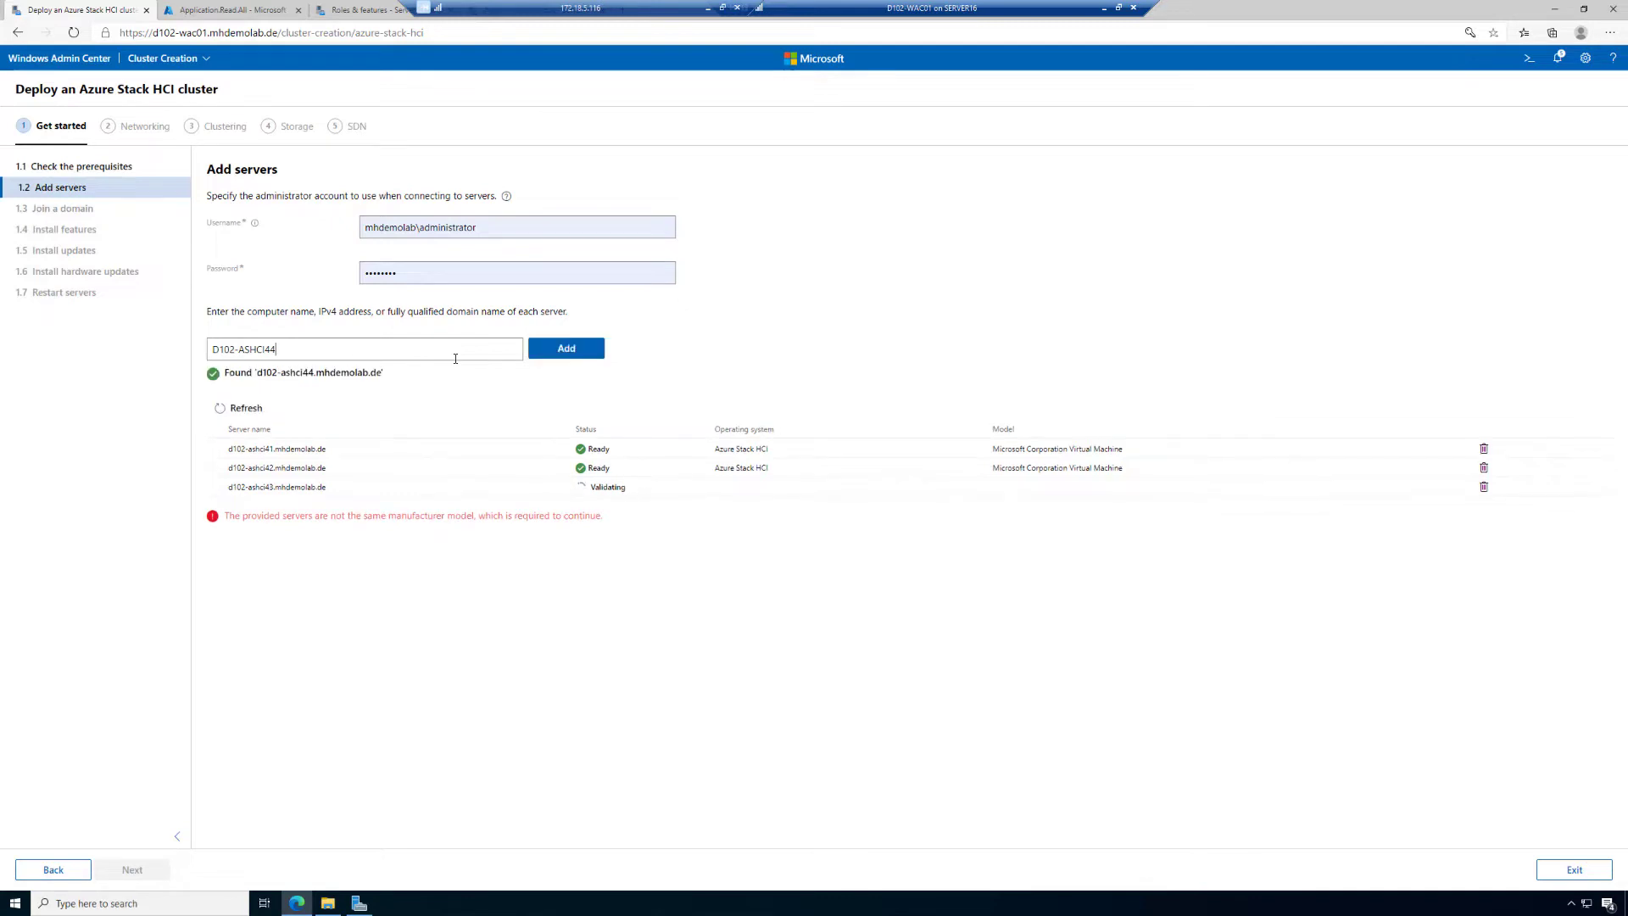
click(563, 352)
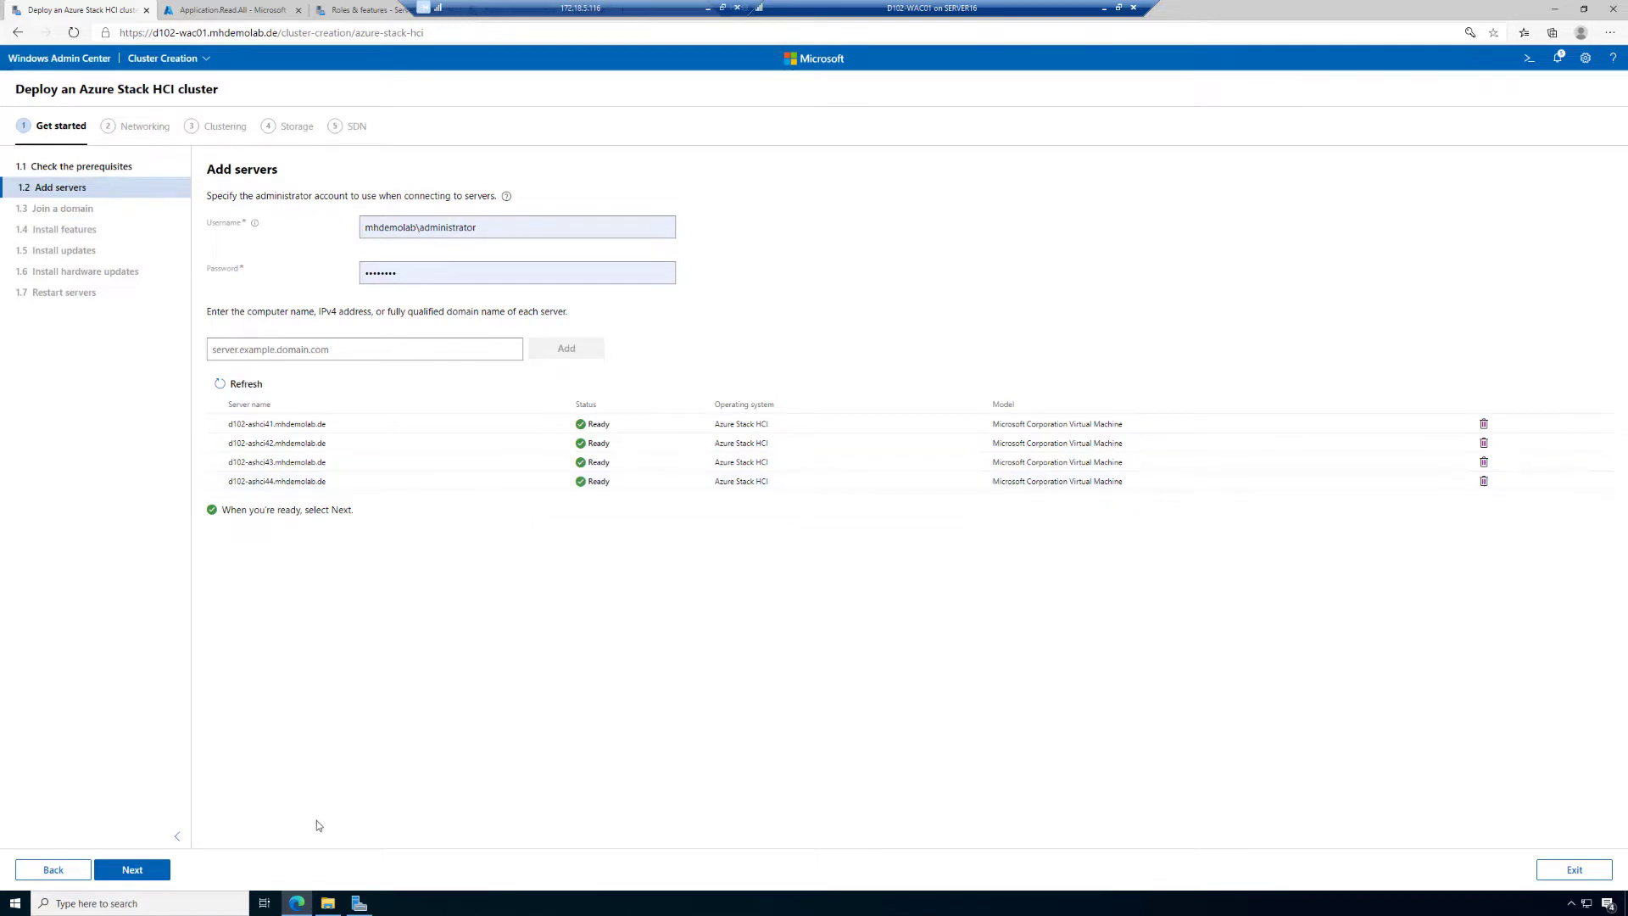
click(148, 872)
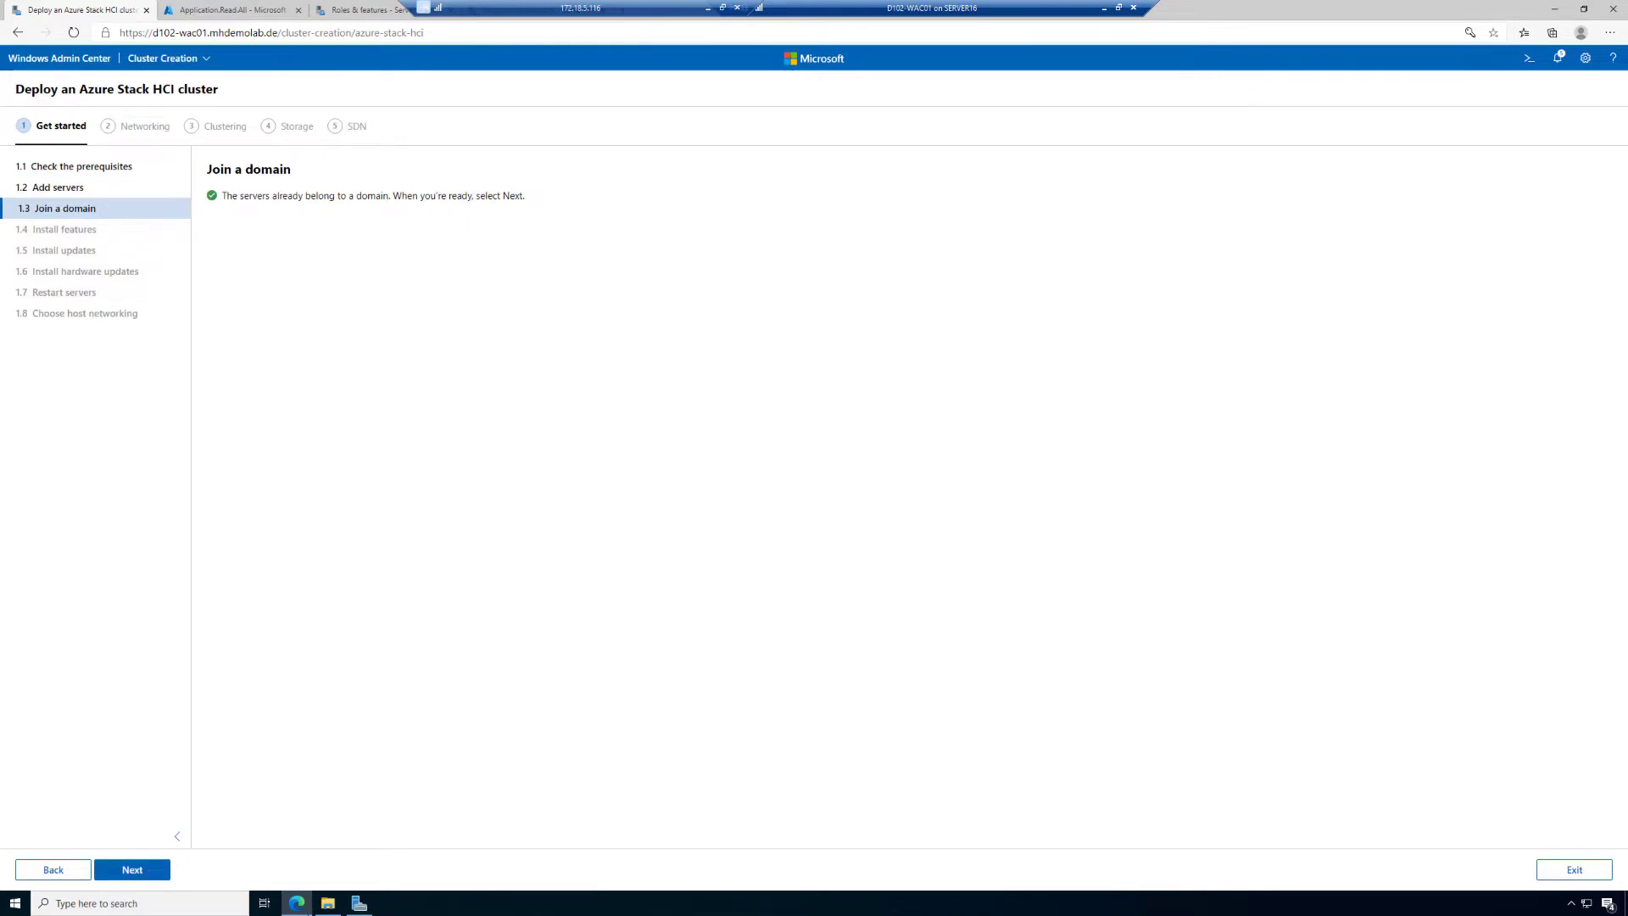
click(150, 880)
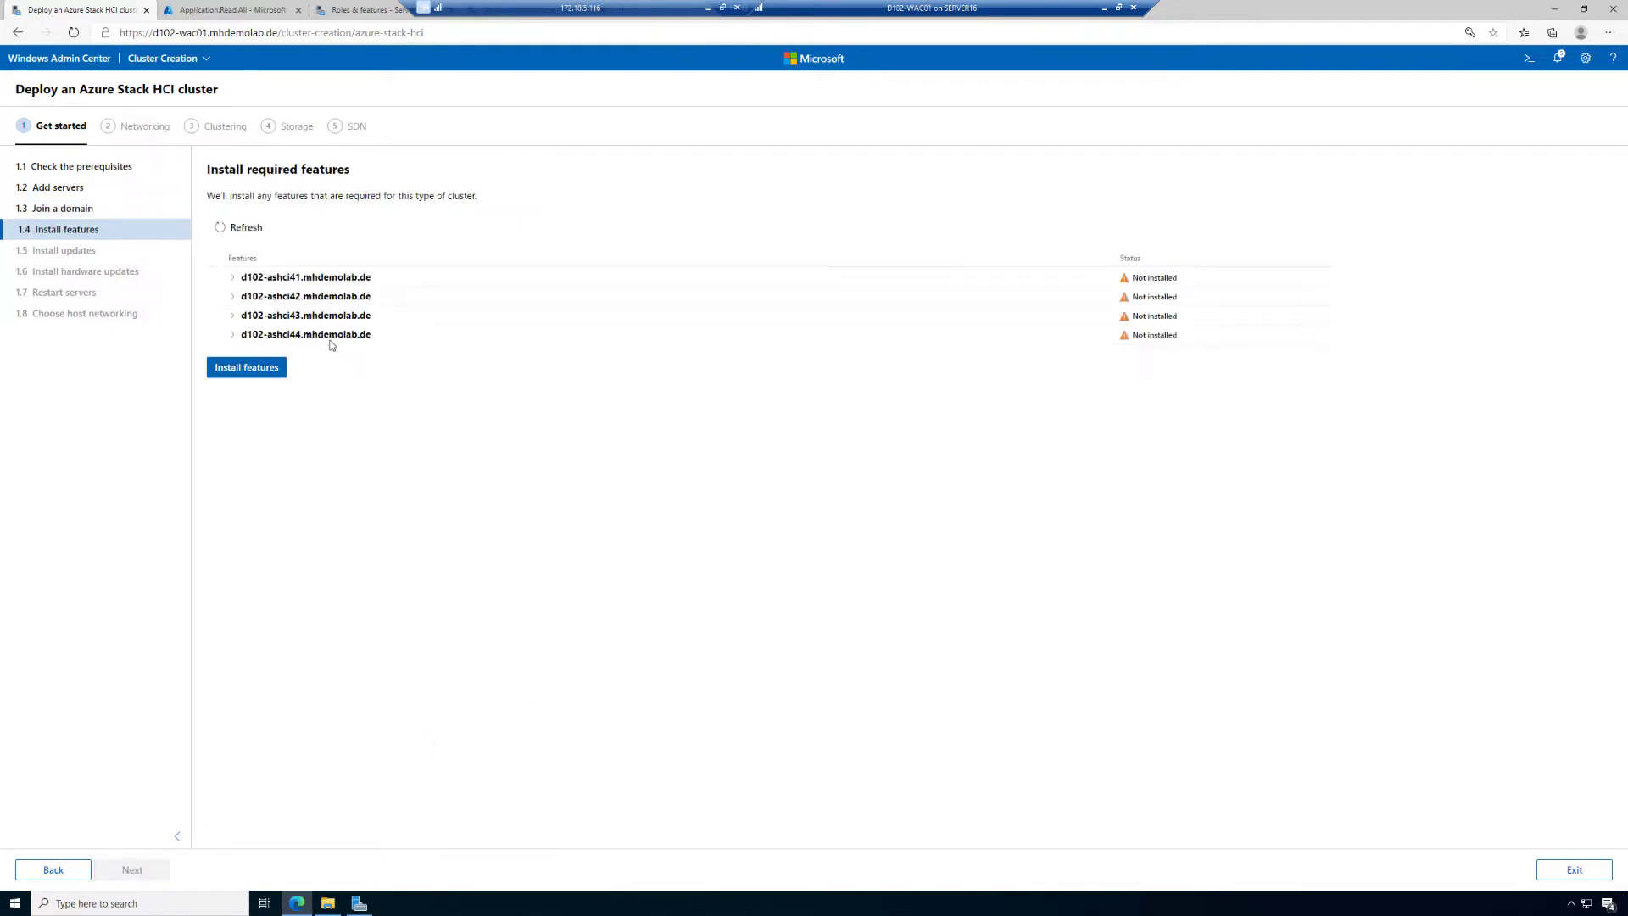
- Review the required features of each of the four servers and install them on all servers
click(233, 278)
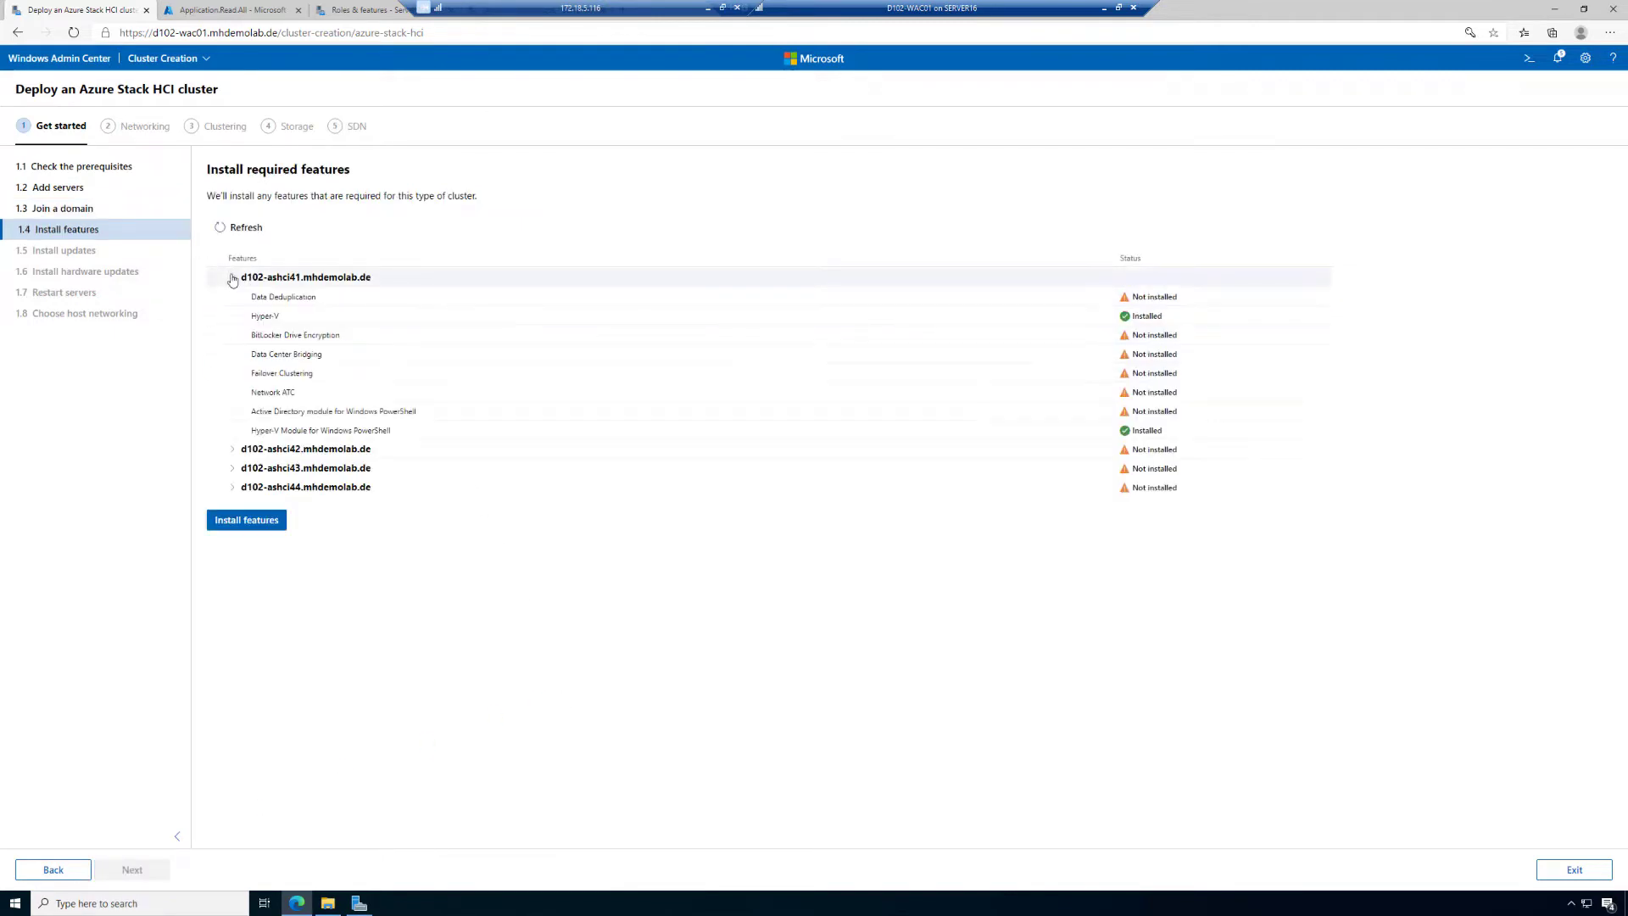
click(233, 450)
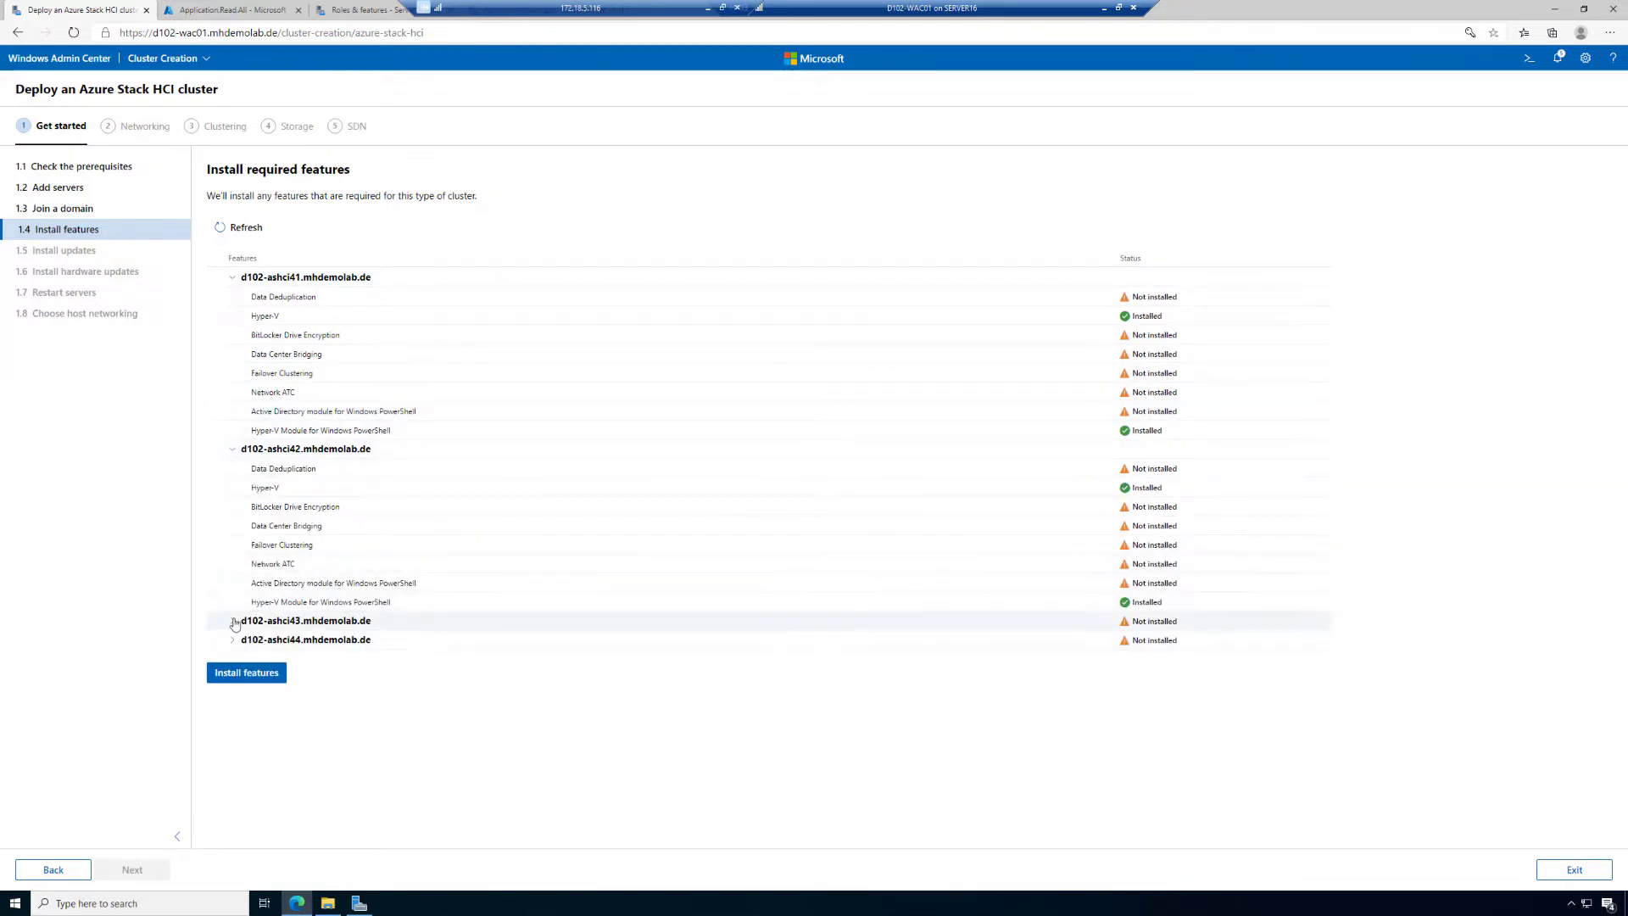
click(233, 621)
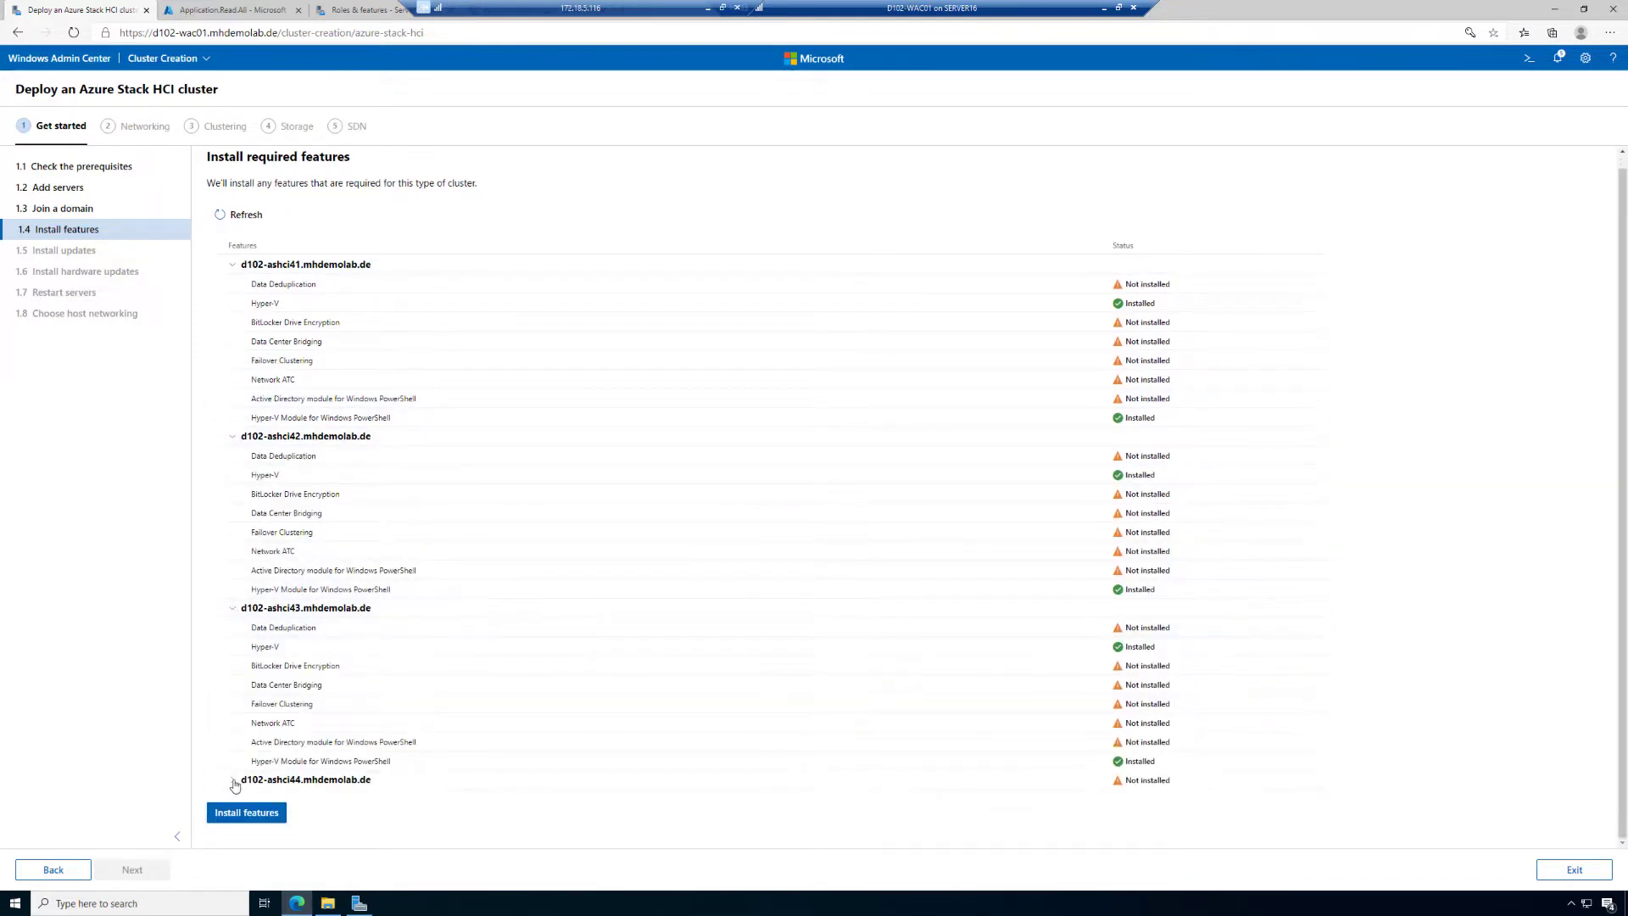
click(233, 780)
scroll(329, 719, down, 2)
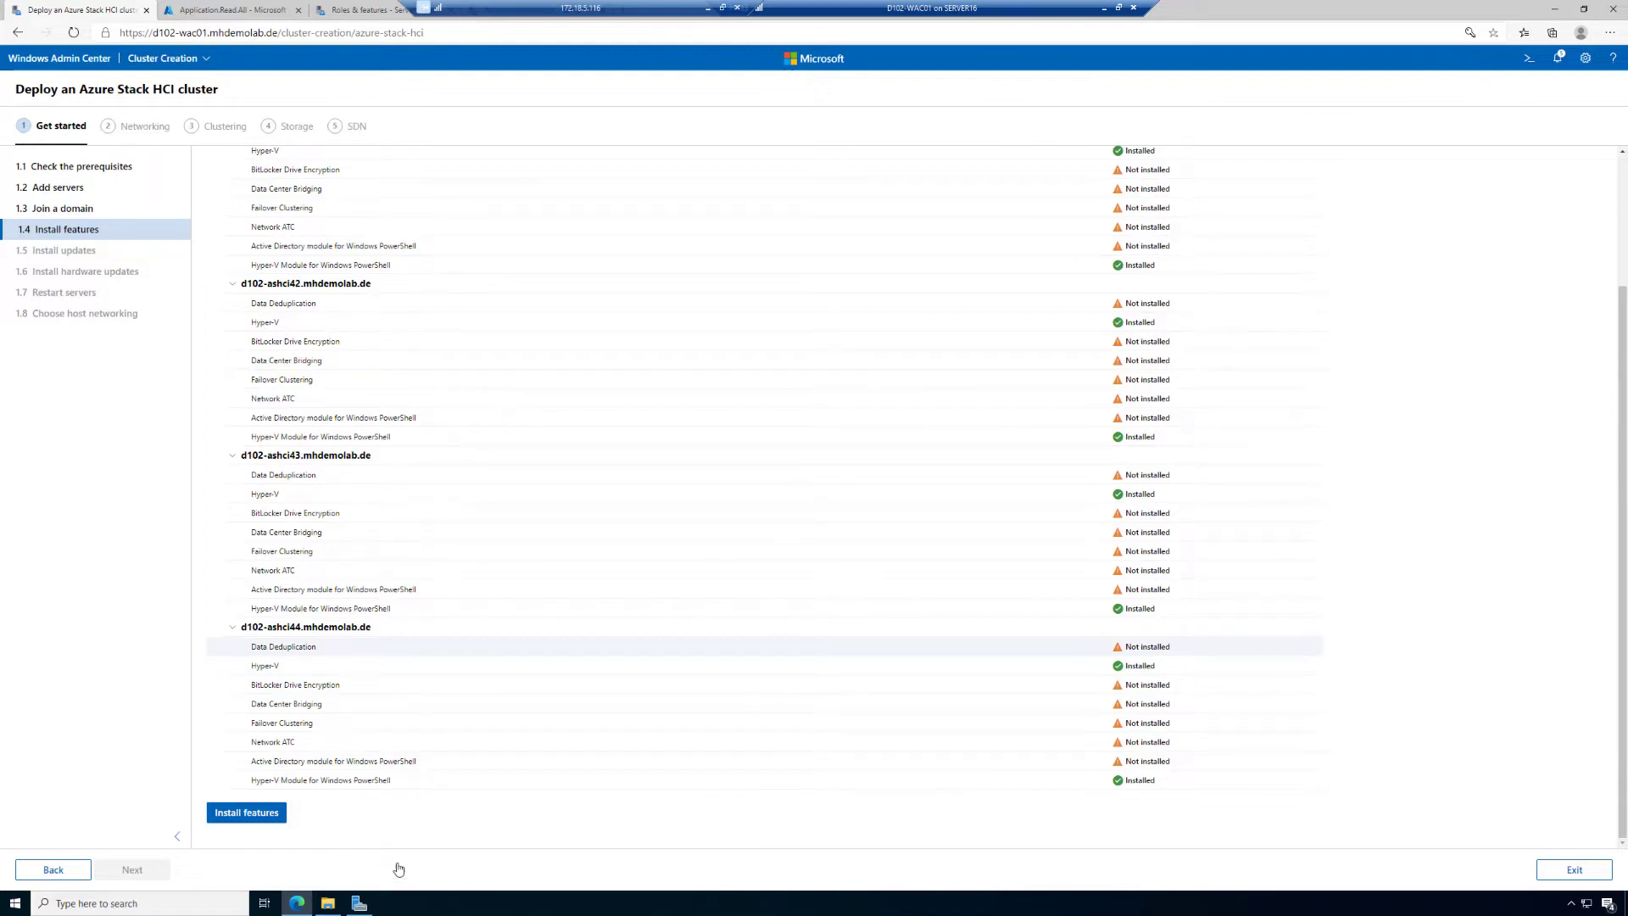
click(264, 815)
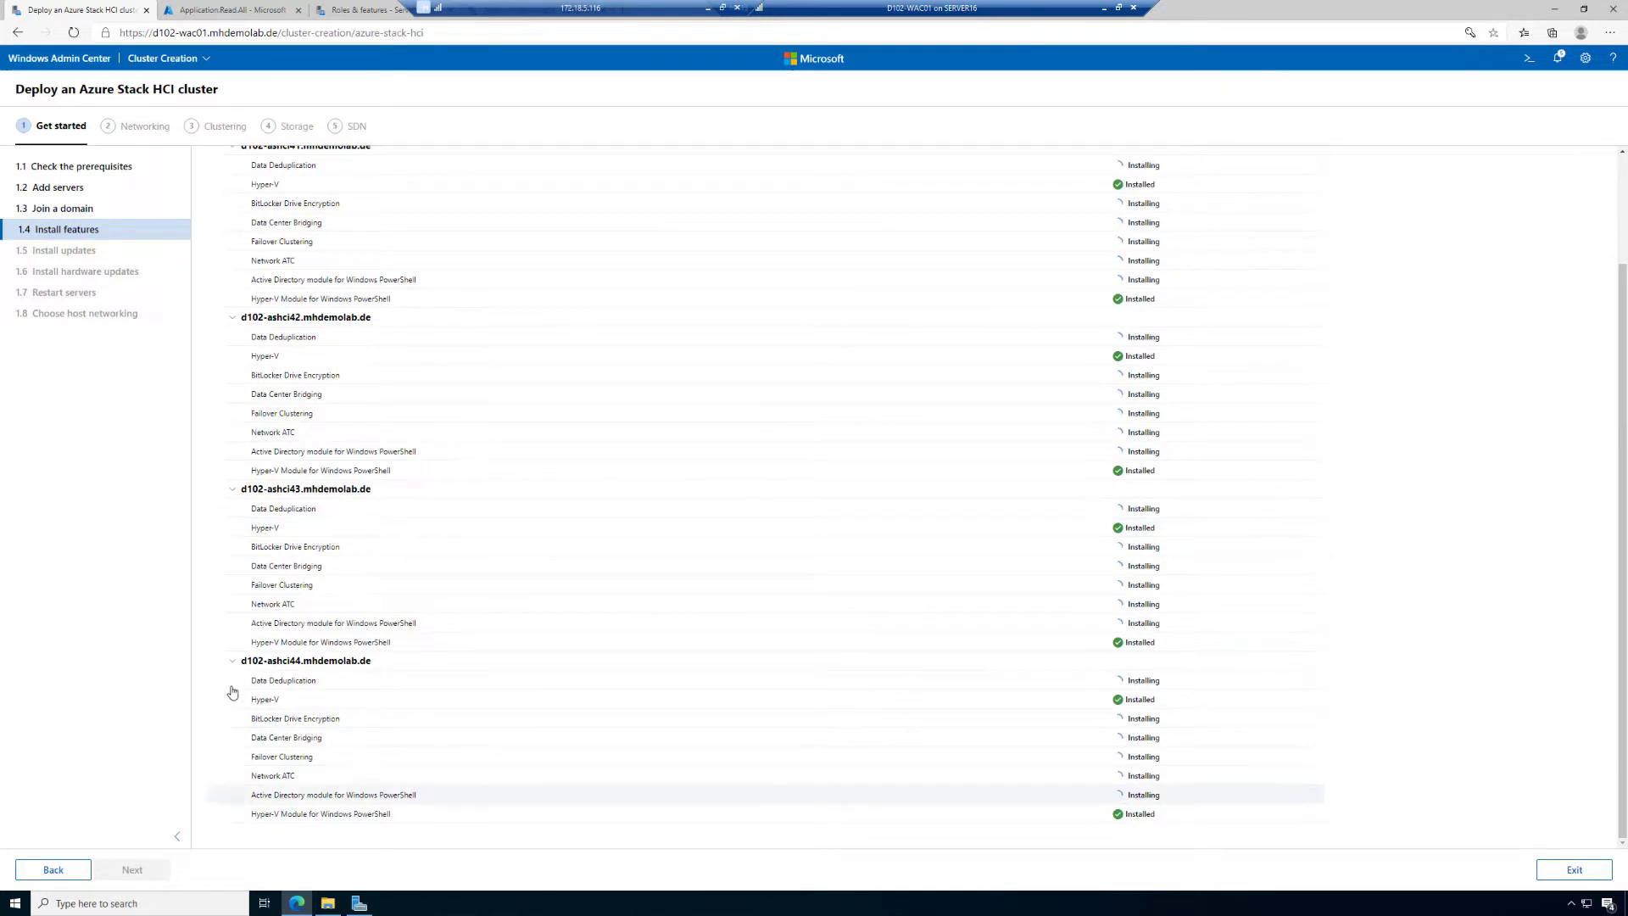
click(232, 663)
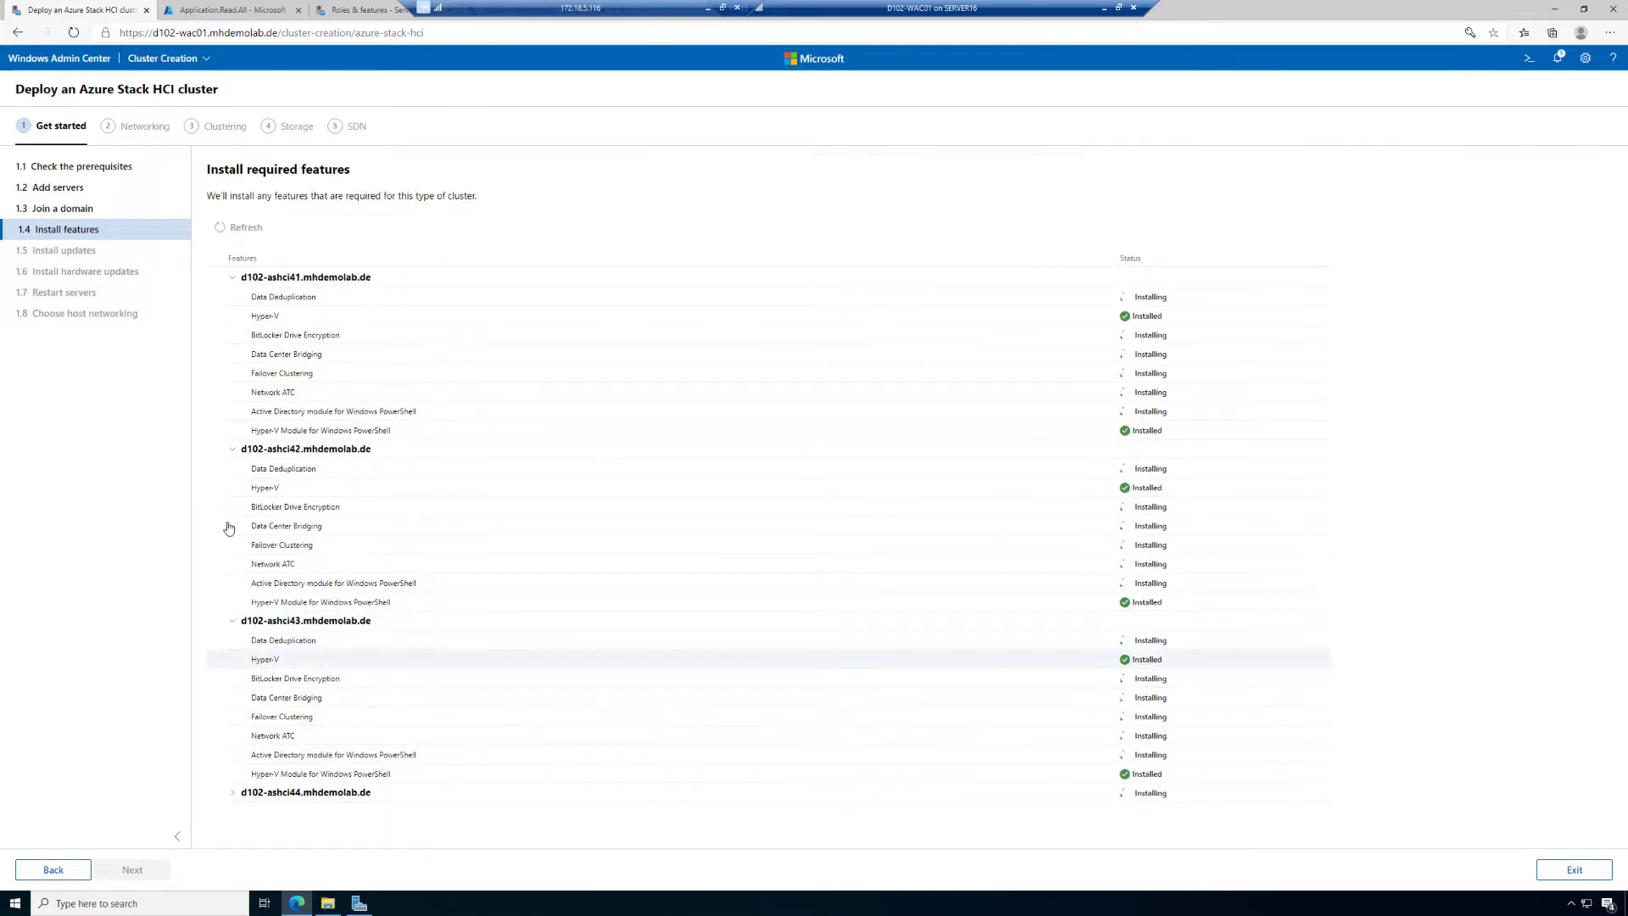
click(231, 795)
scroll(964, 664, down, 2)
scroll(964, 665, down, 1)
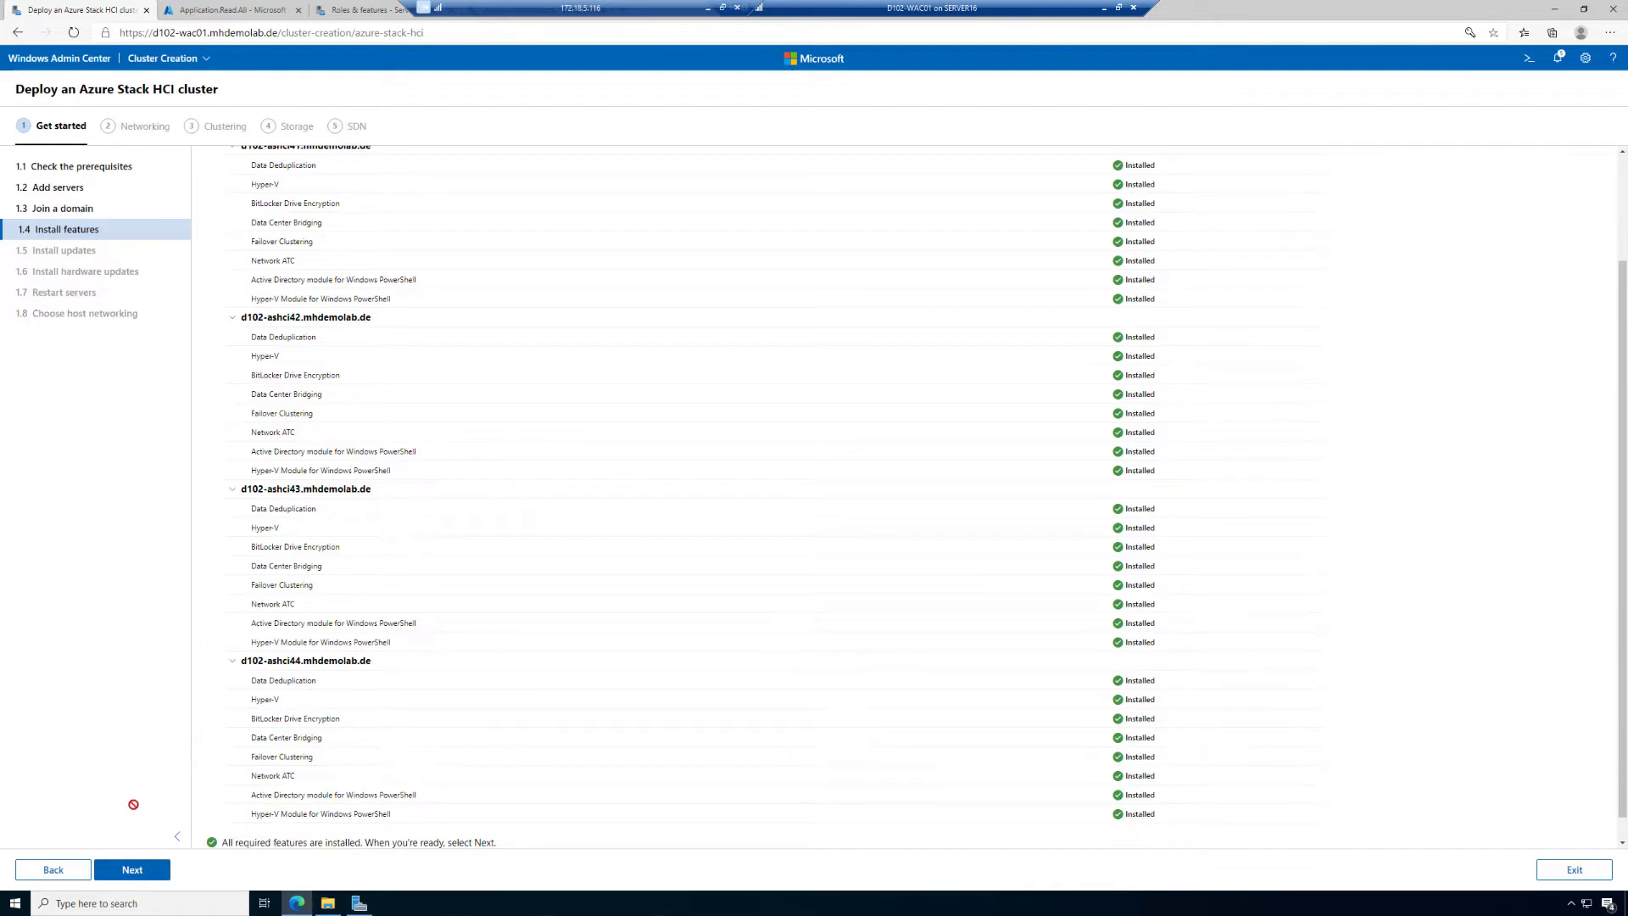
- Skip the optional operating system and hardware updates and restart all four servers
click(134, 871)
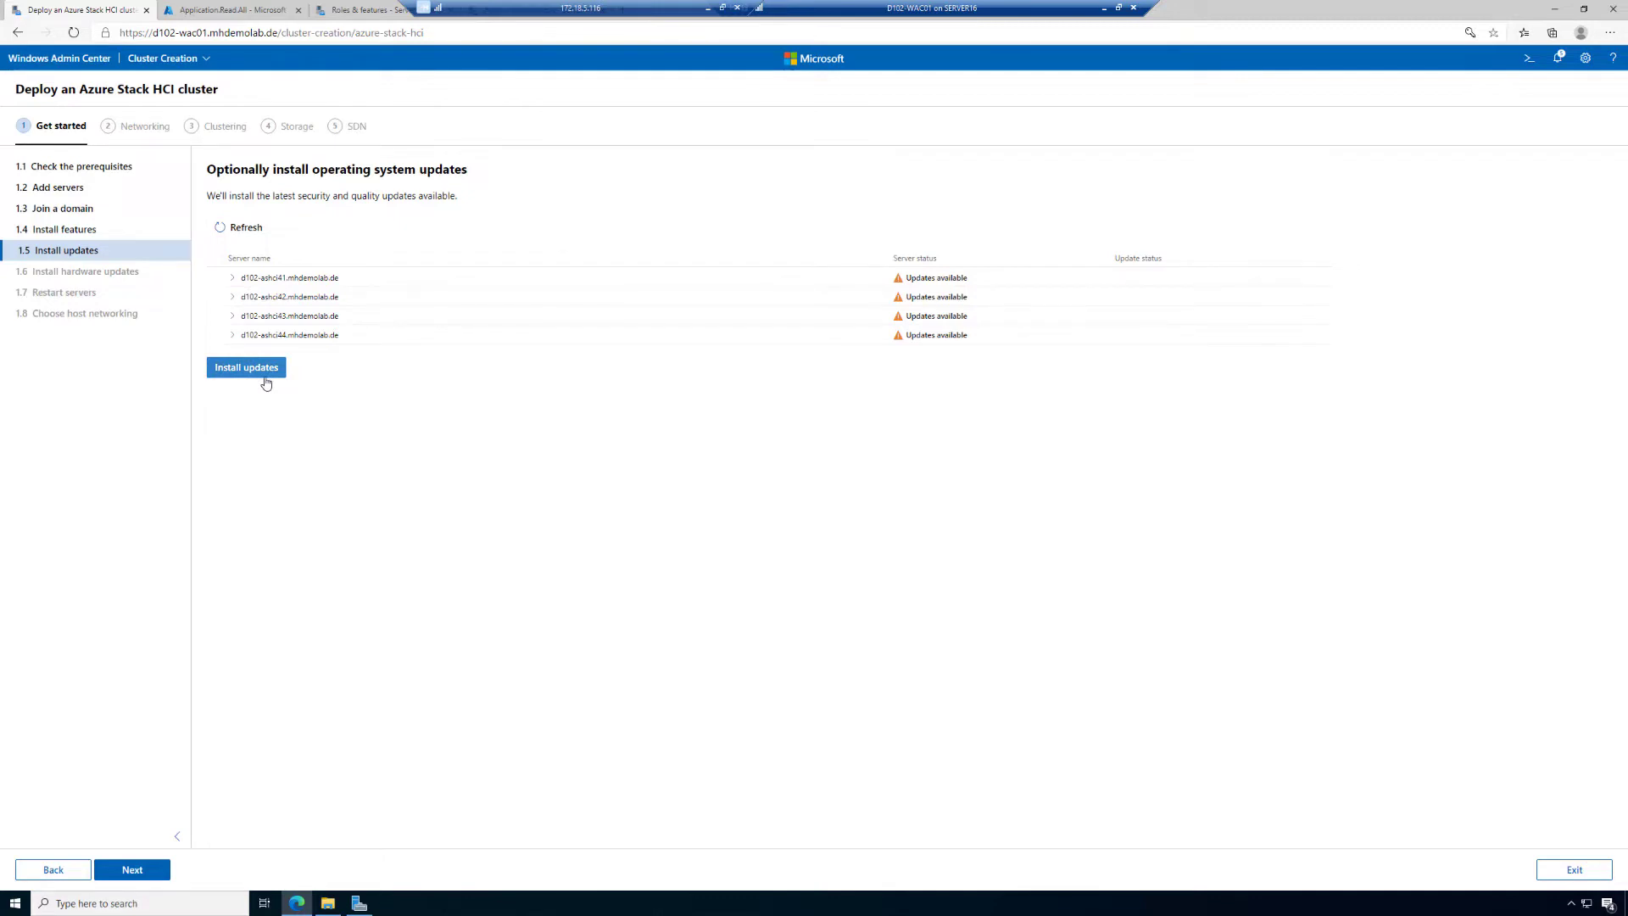
click(132, 869)
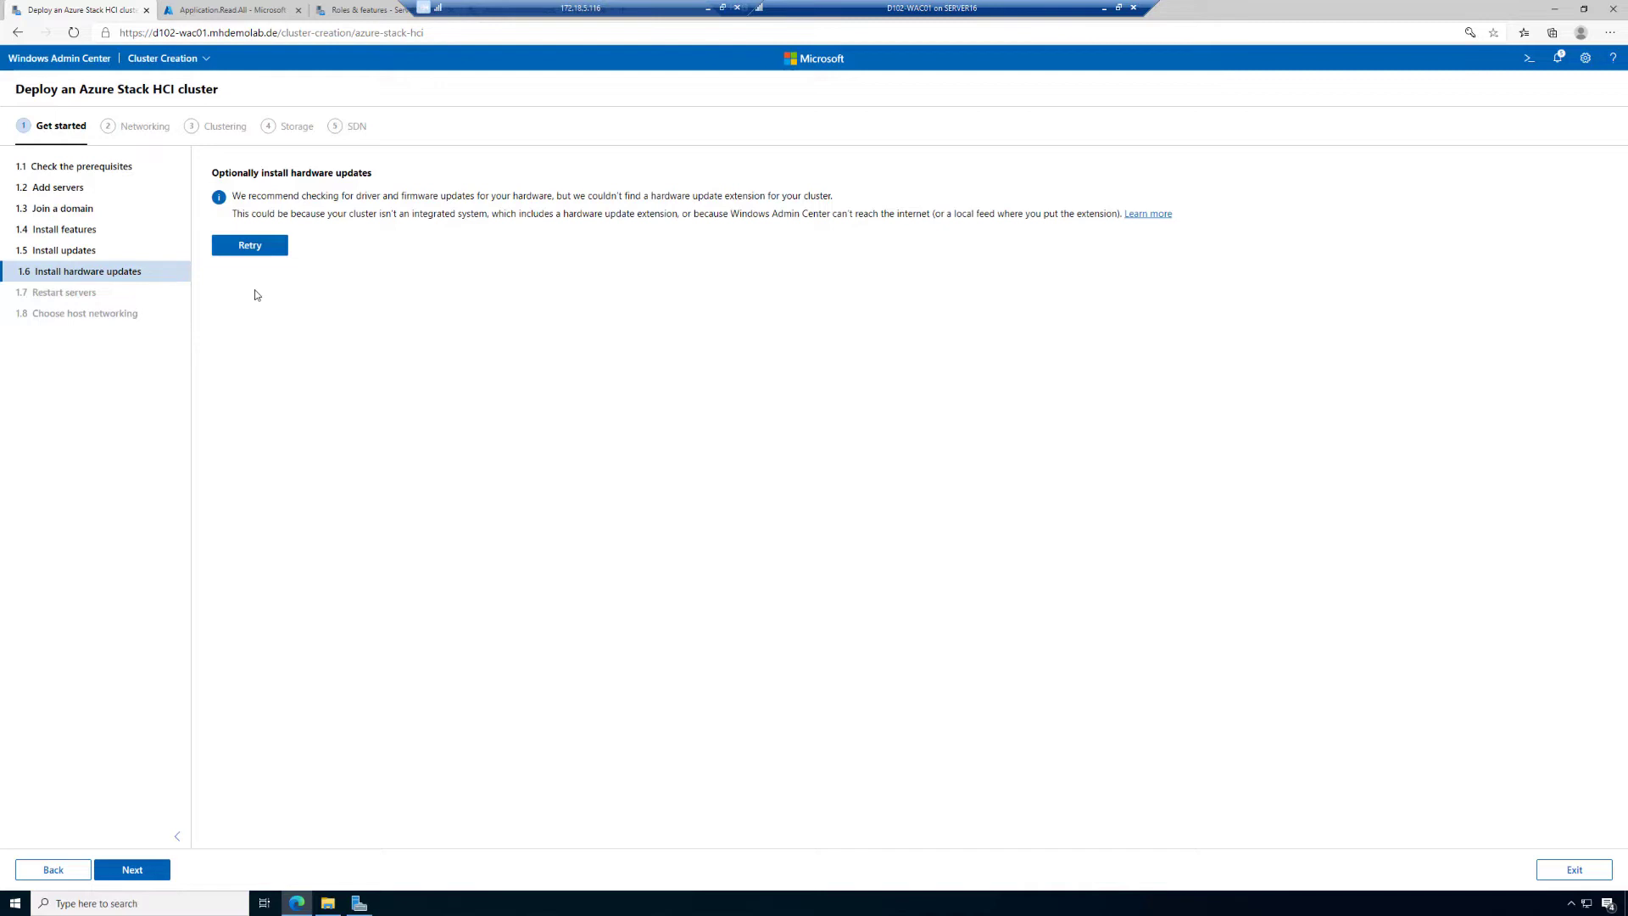
click(126, 873)
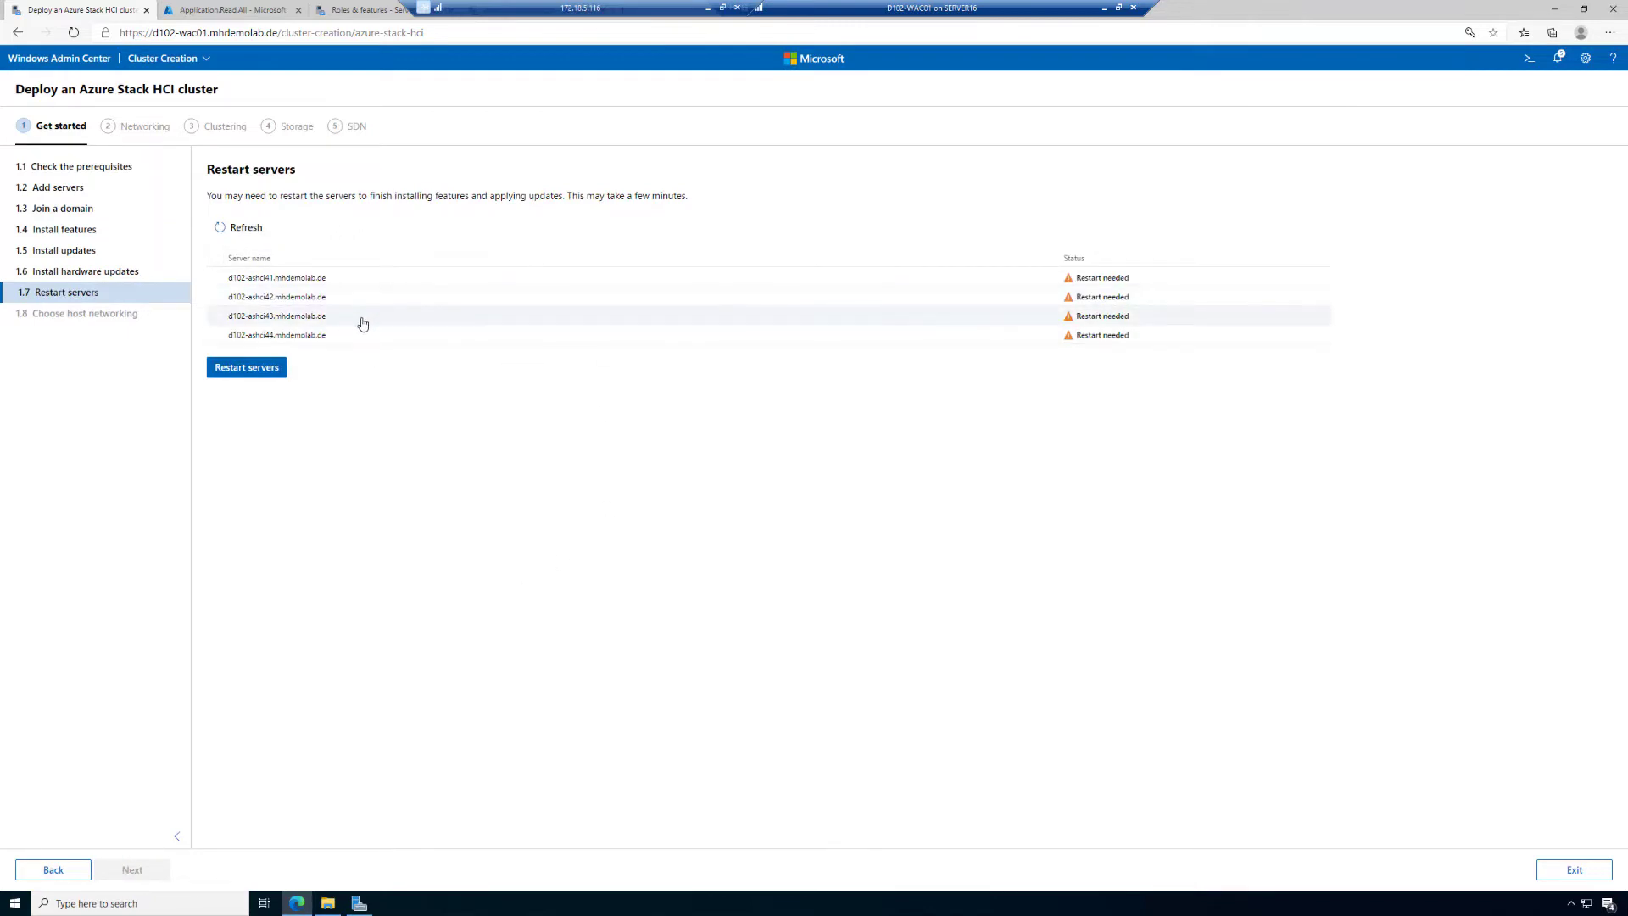
click(259, 368)
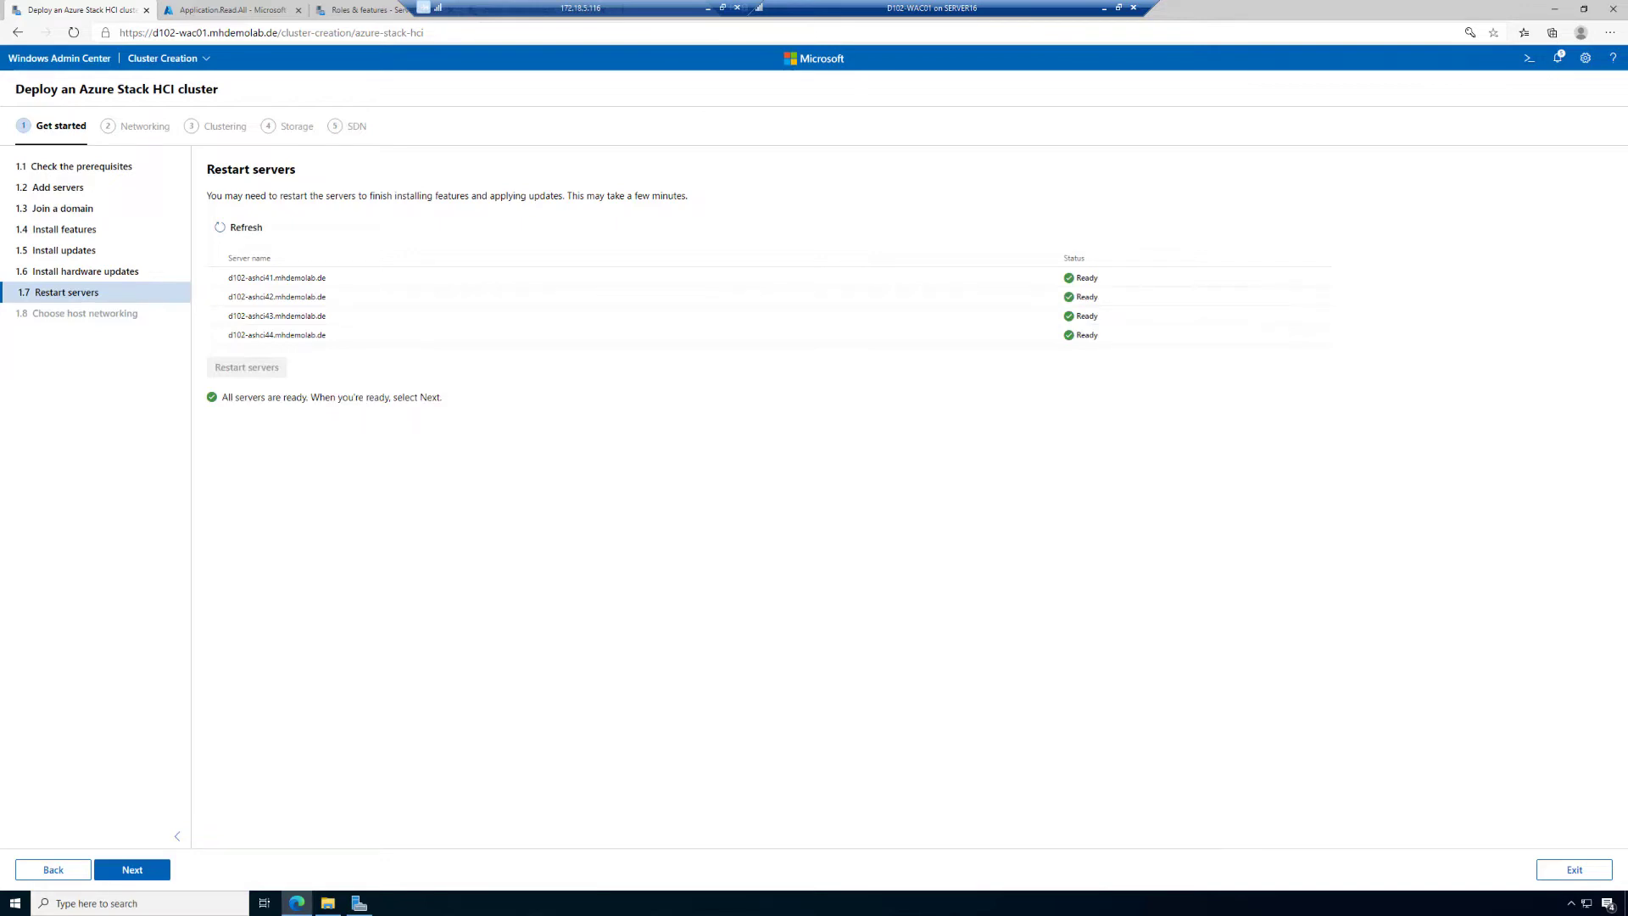
- Choose to manually configure host networking and proceed to the networking stage
click(146, 870)
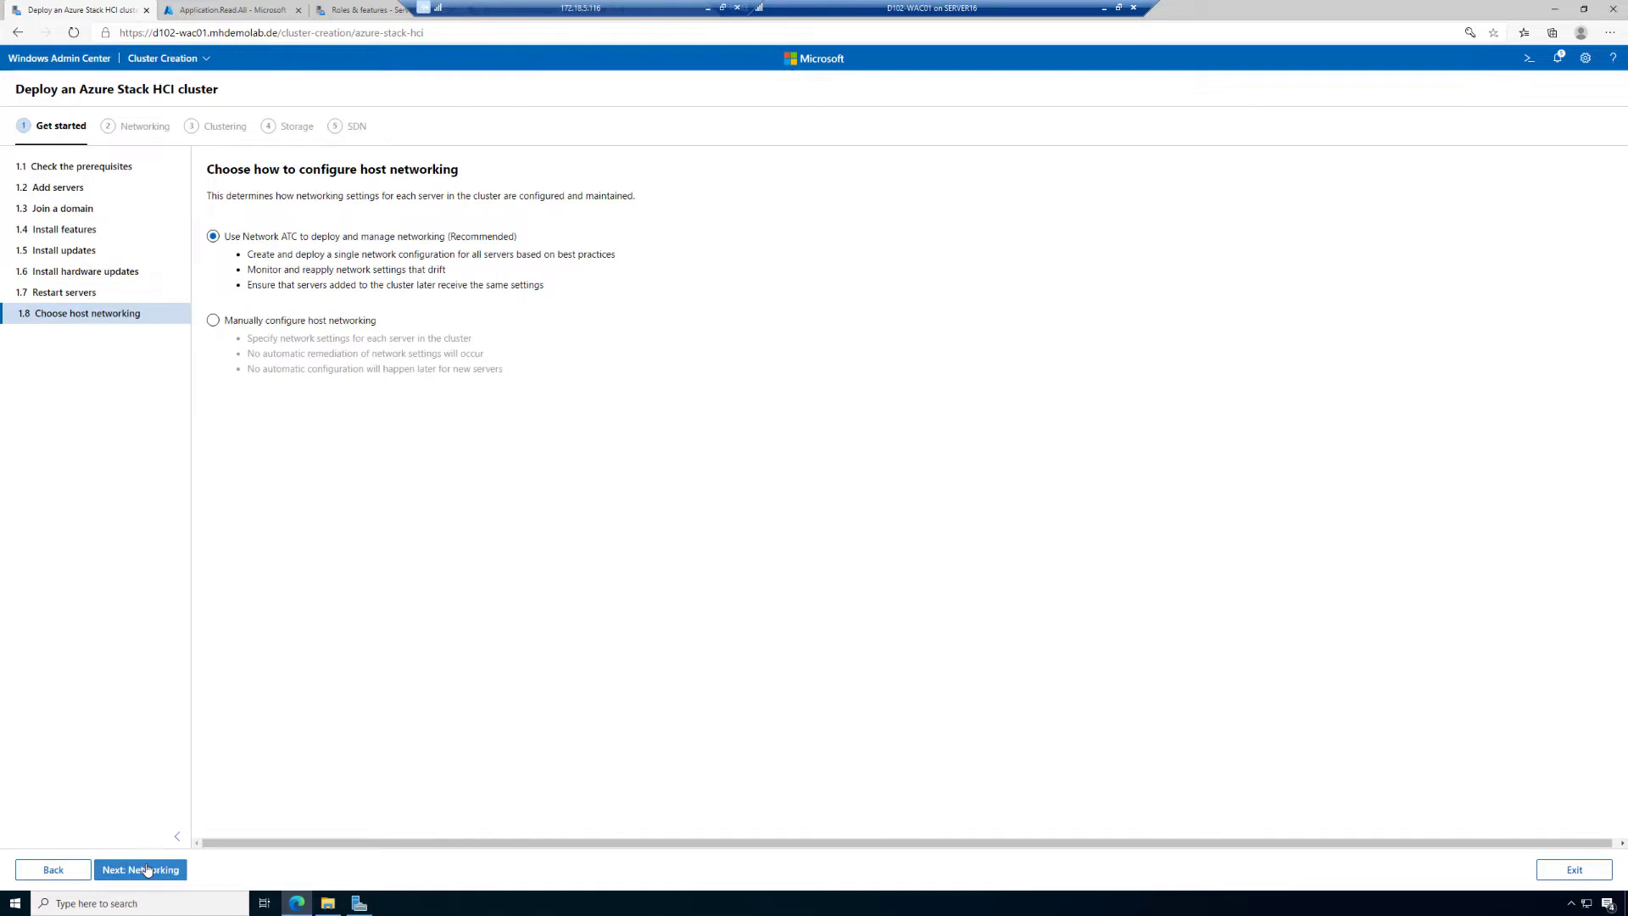
click(283, 324)
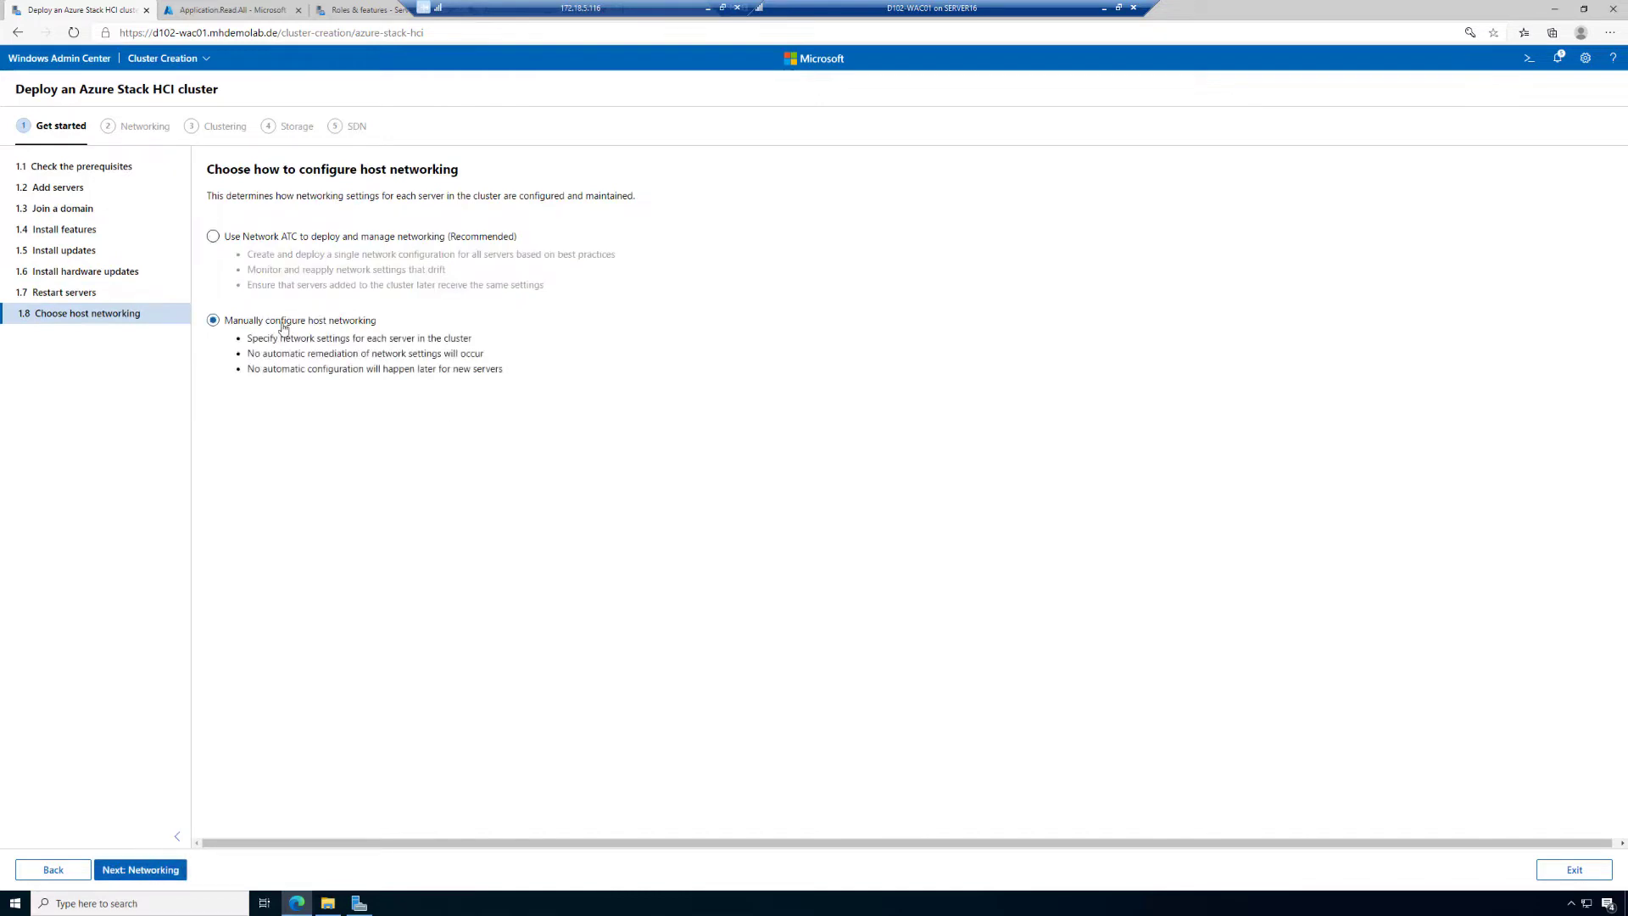
click(153, 871)
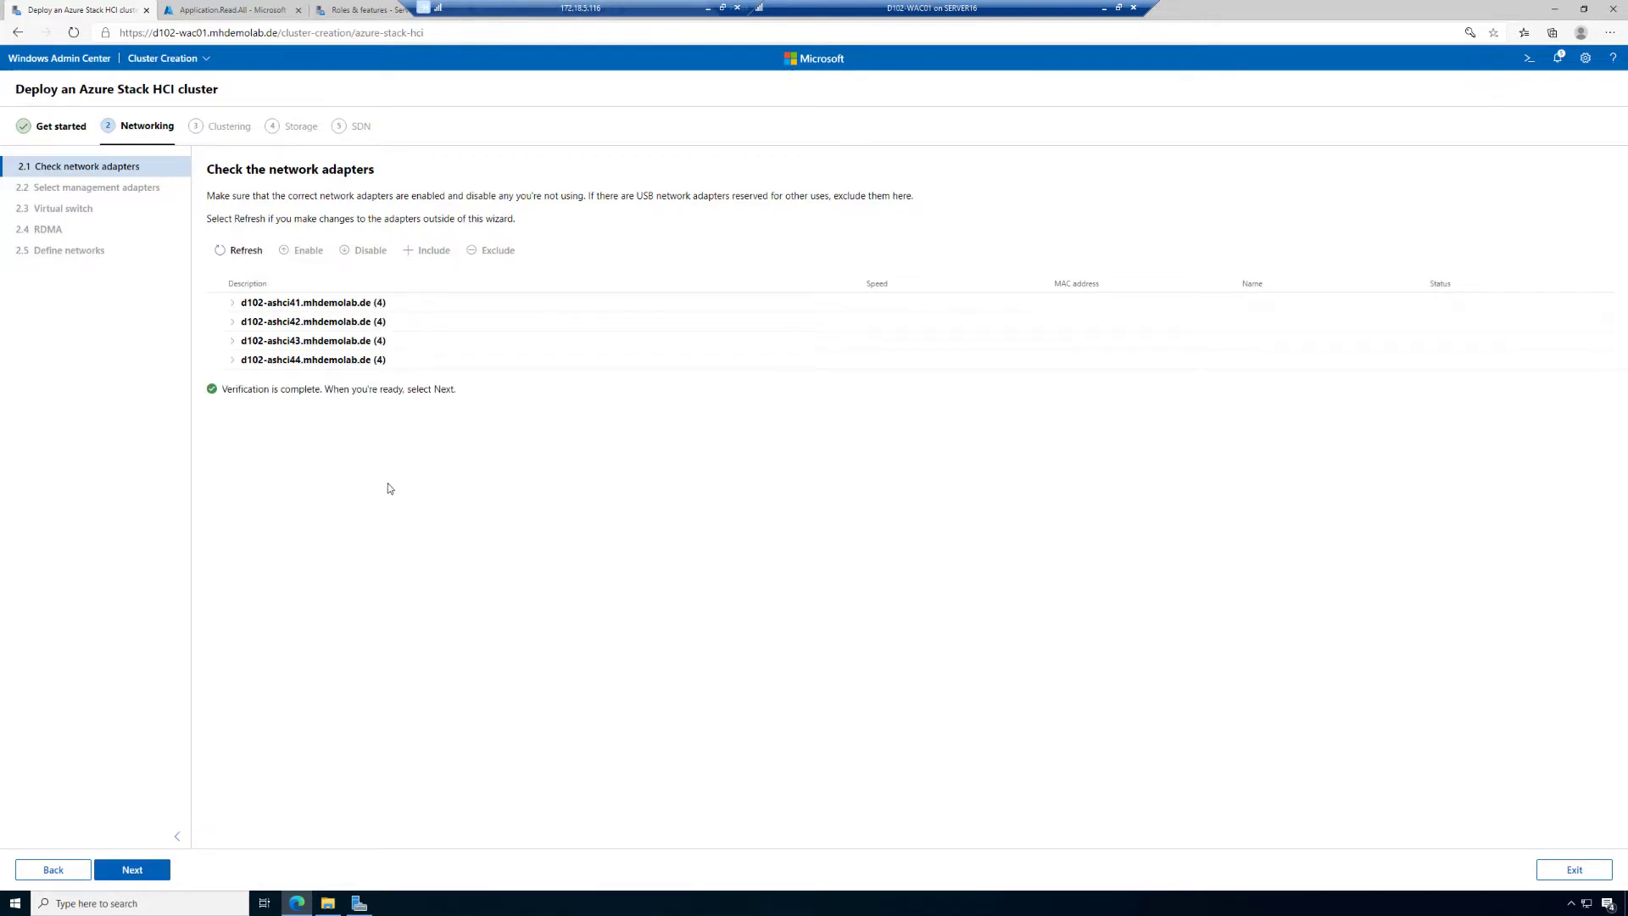
- Check the network adapters of servers ashci41, ashci42 and ashci43 and proceed to selecting the management adapters
click(234, 303)
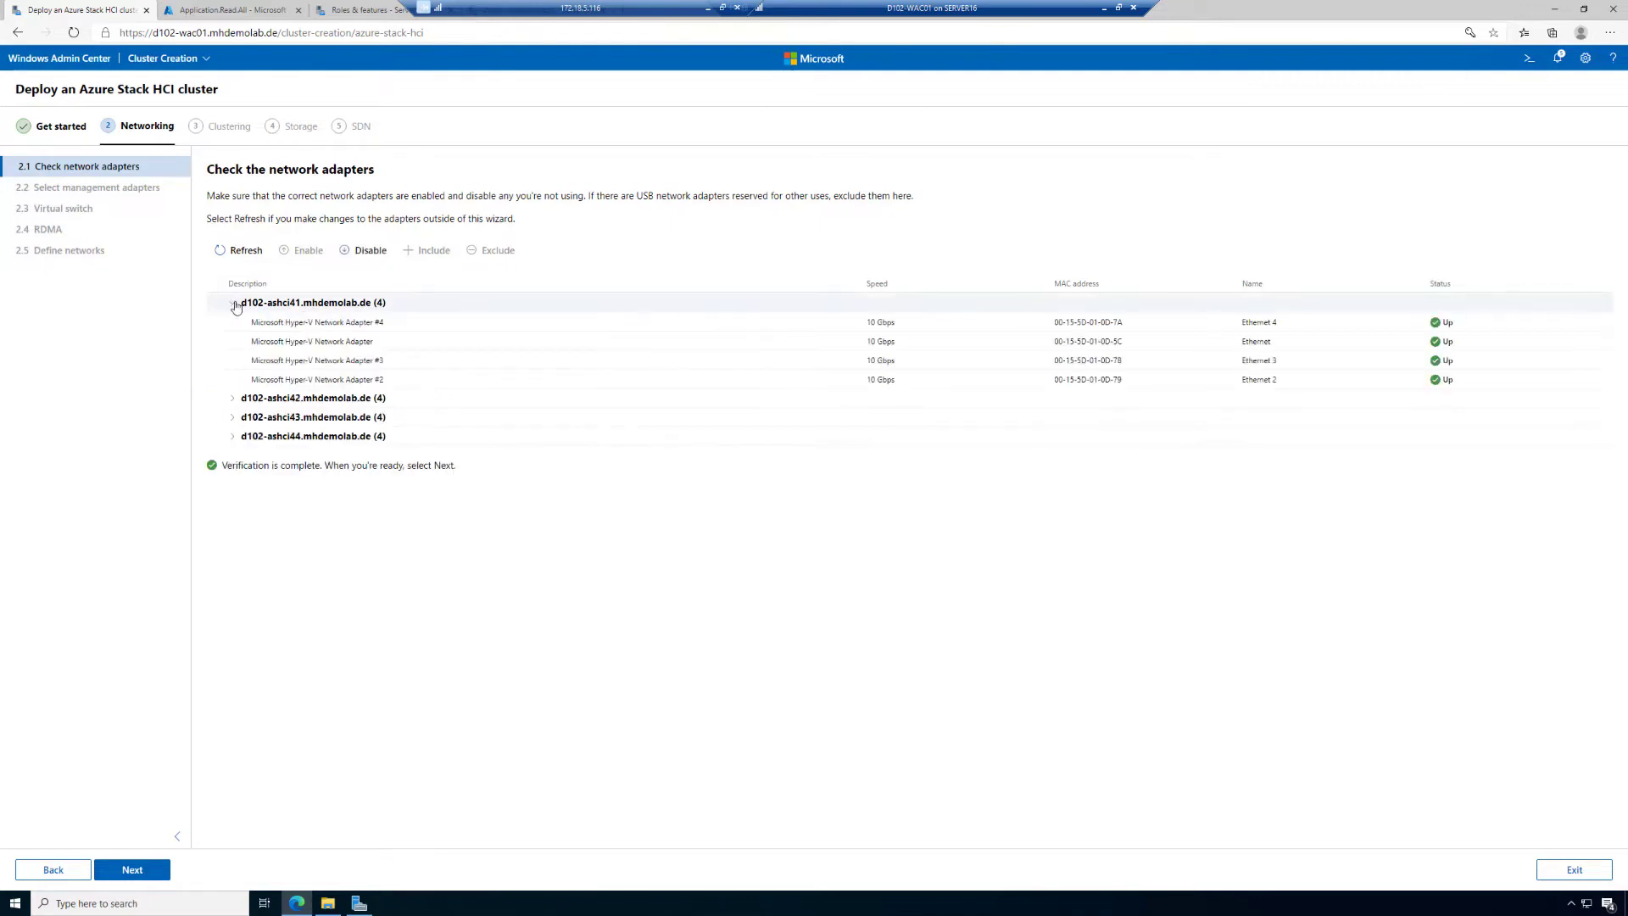
click(234, 399)
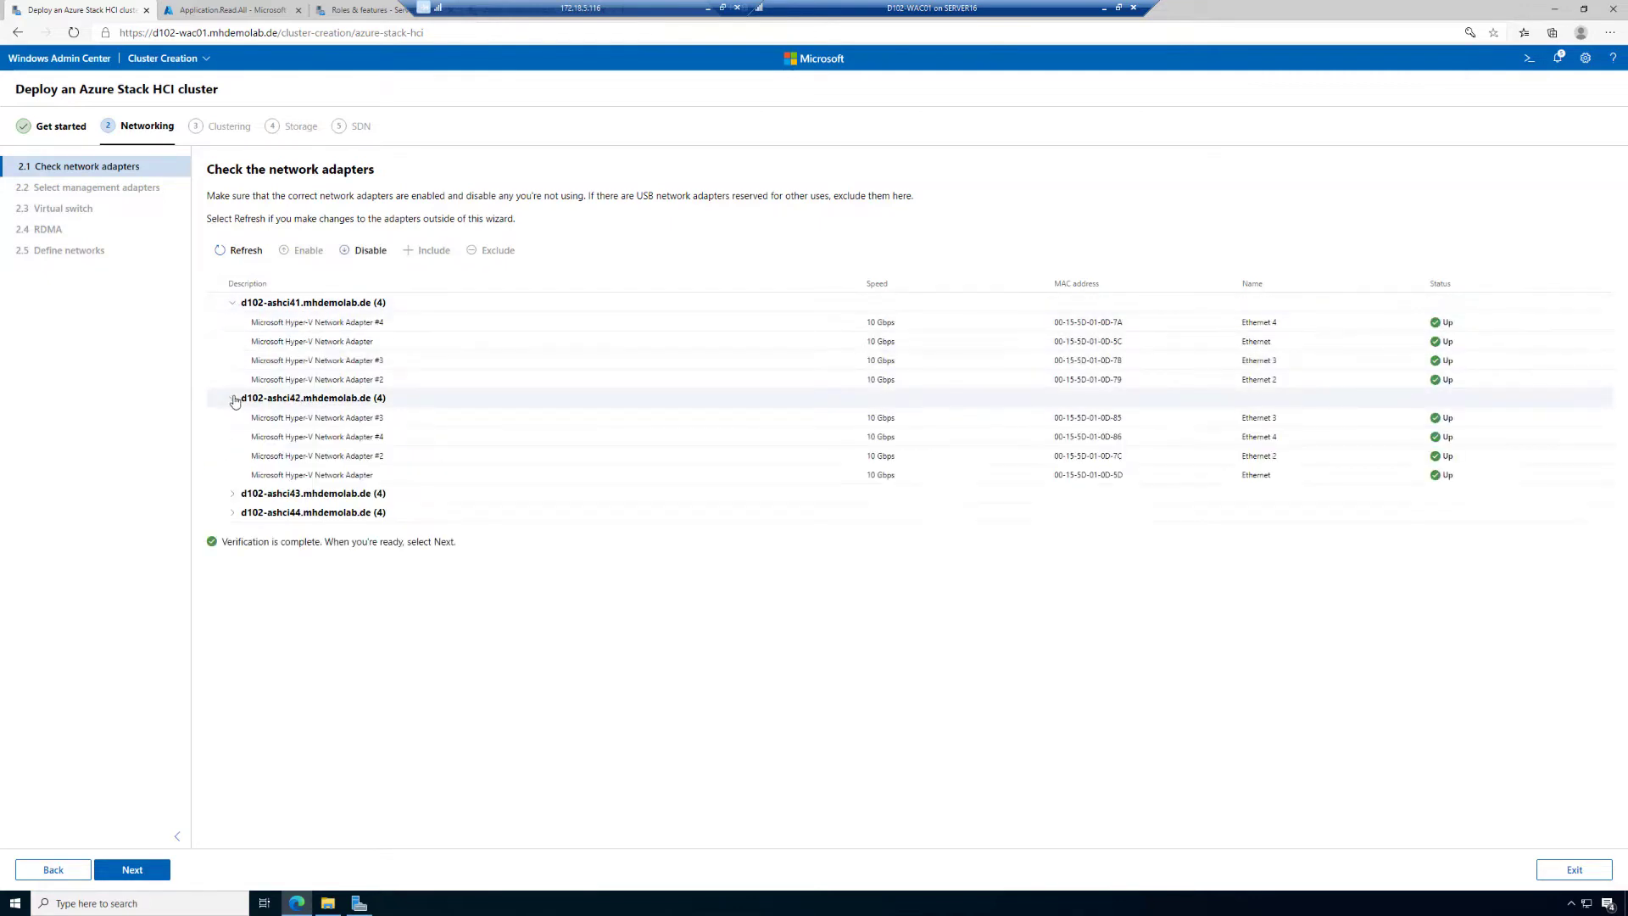
click(234, 494)
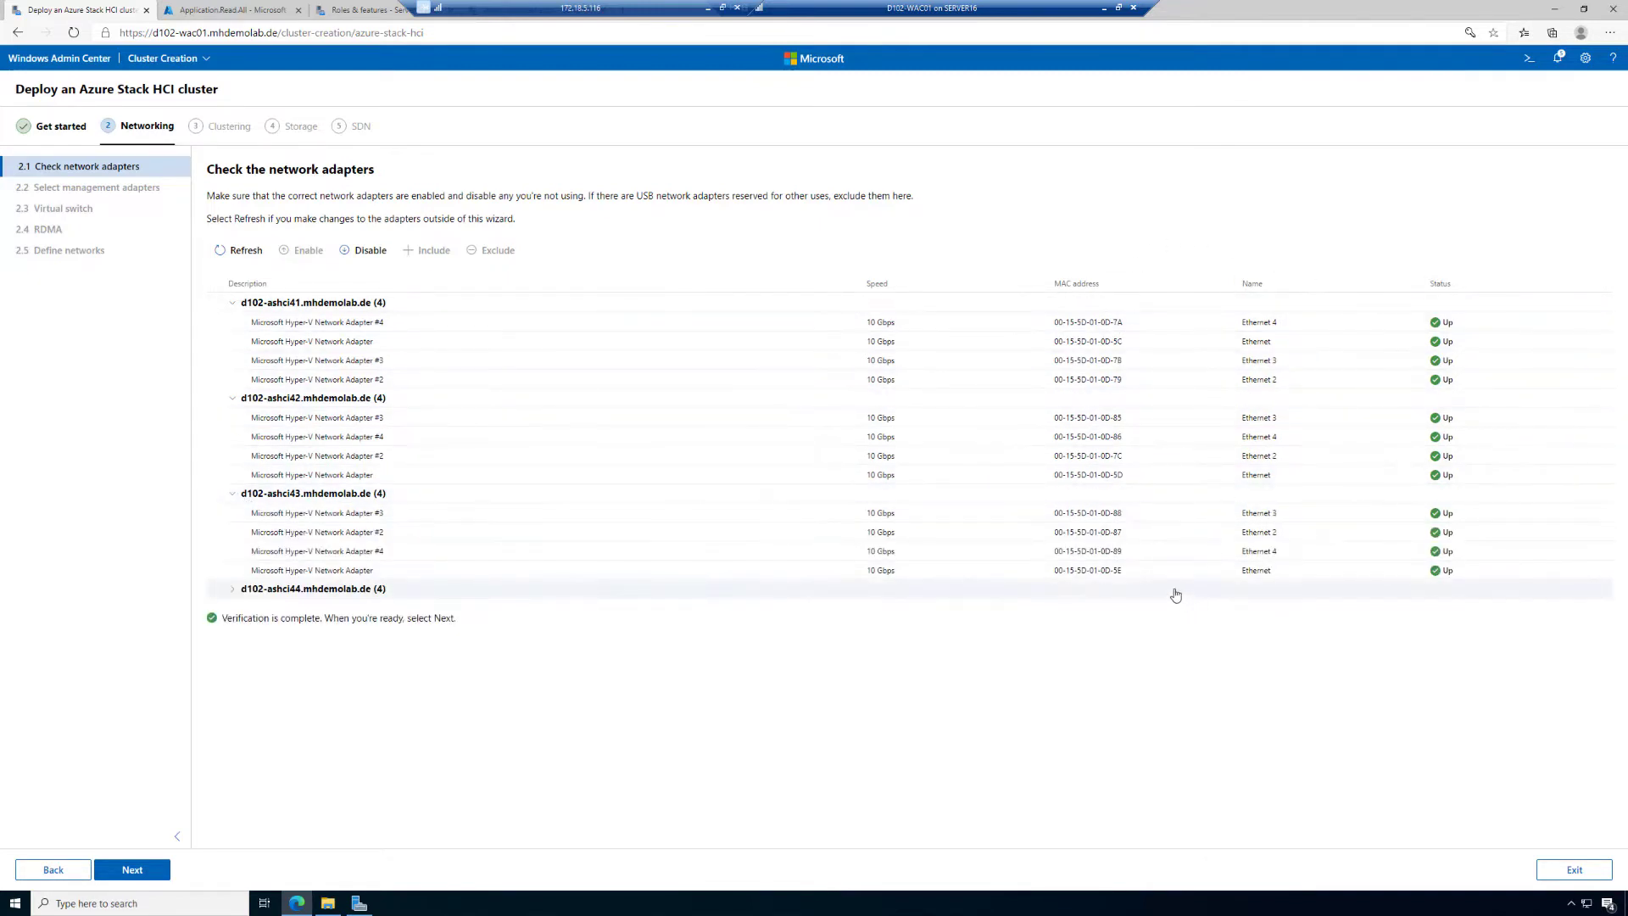
click(140, 869)
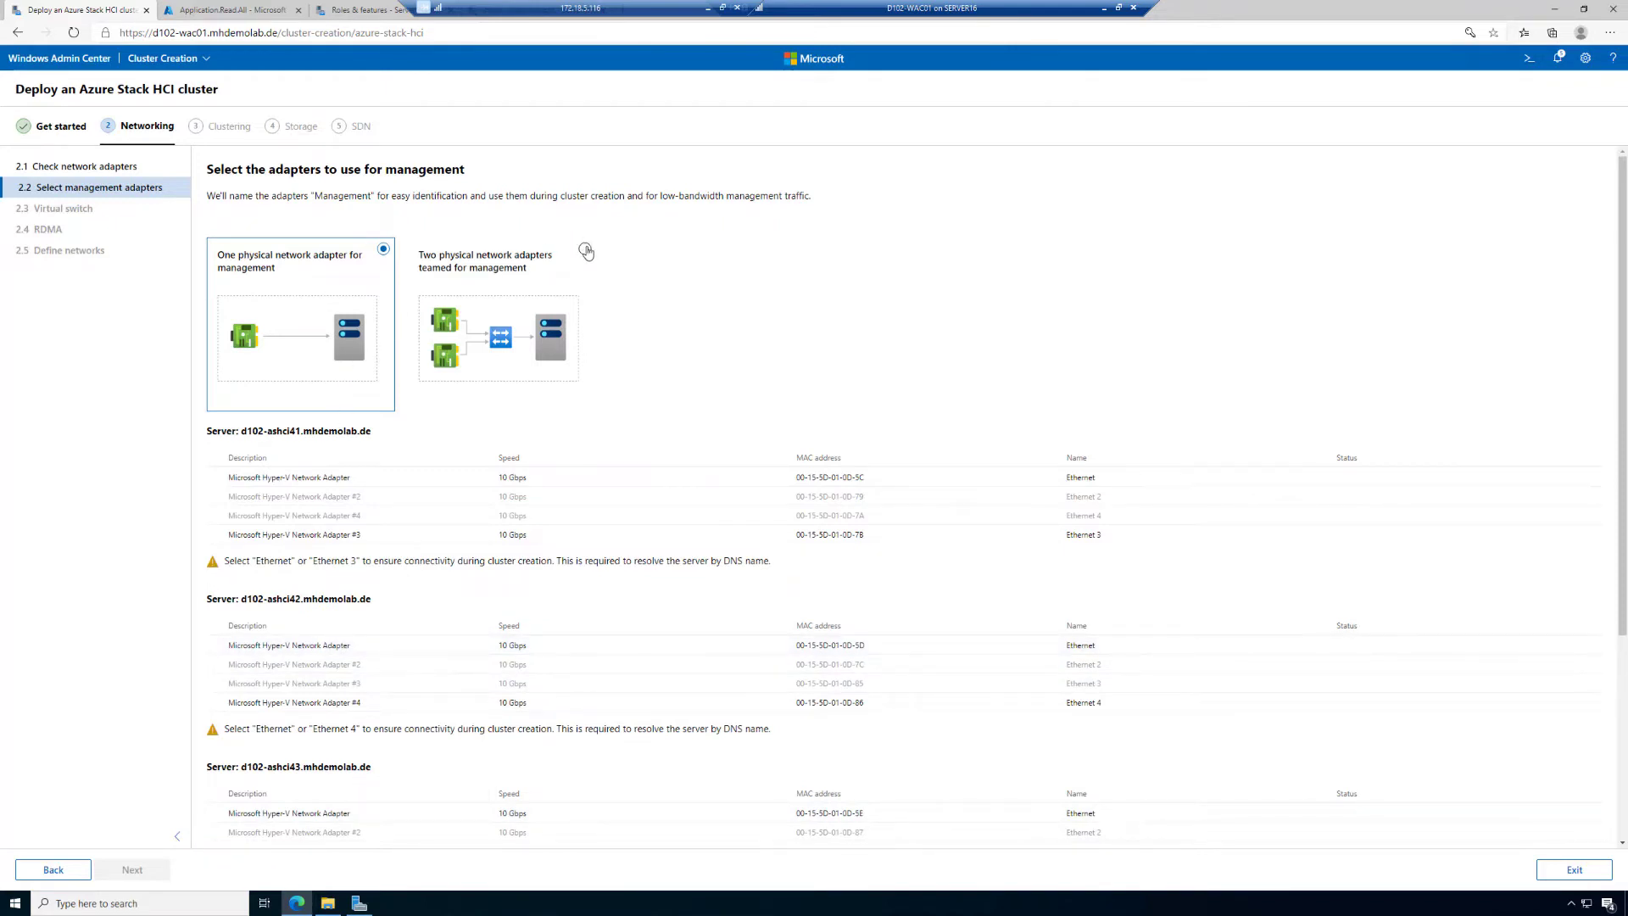
- Choose one physical network adapter for management and select the first Microsoft Hyper-V Network Adapter (Ethernet) on all four servers
click(585, 250)
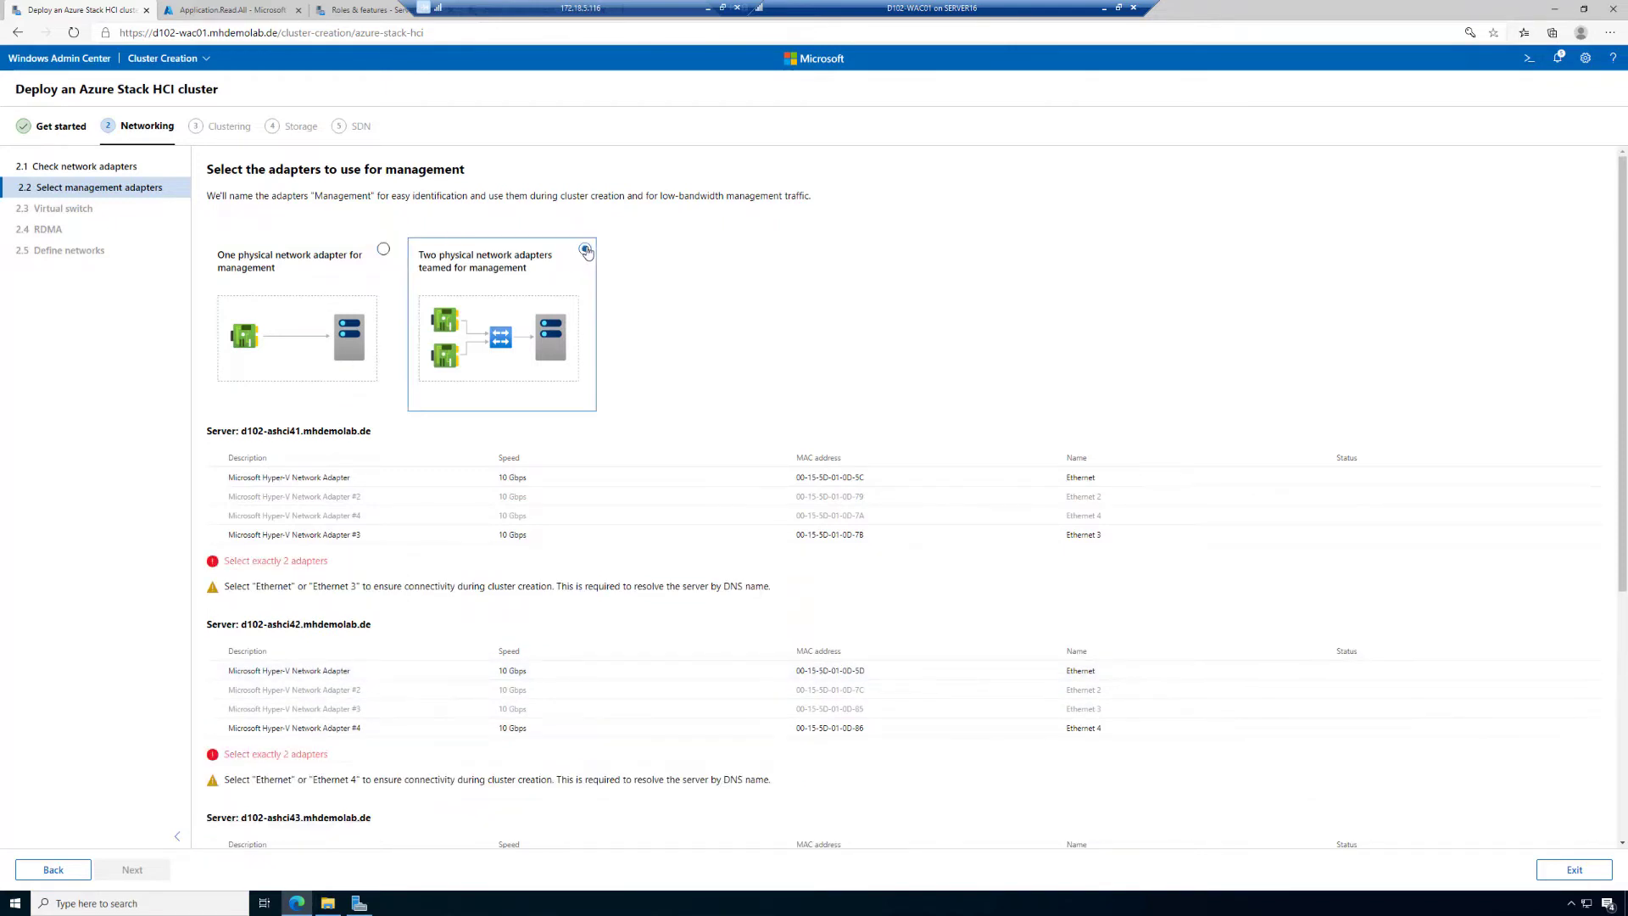
click(383, 250)
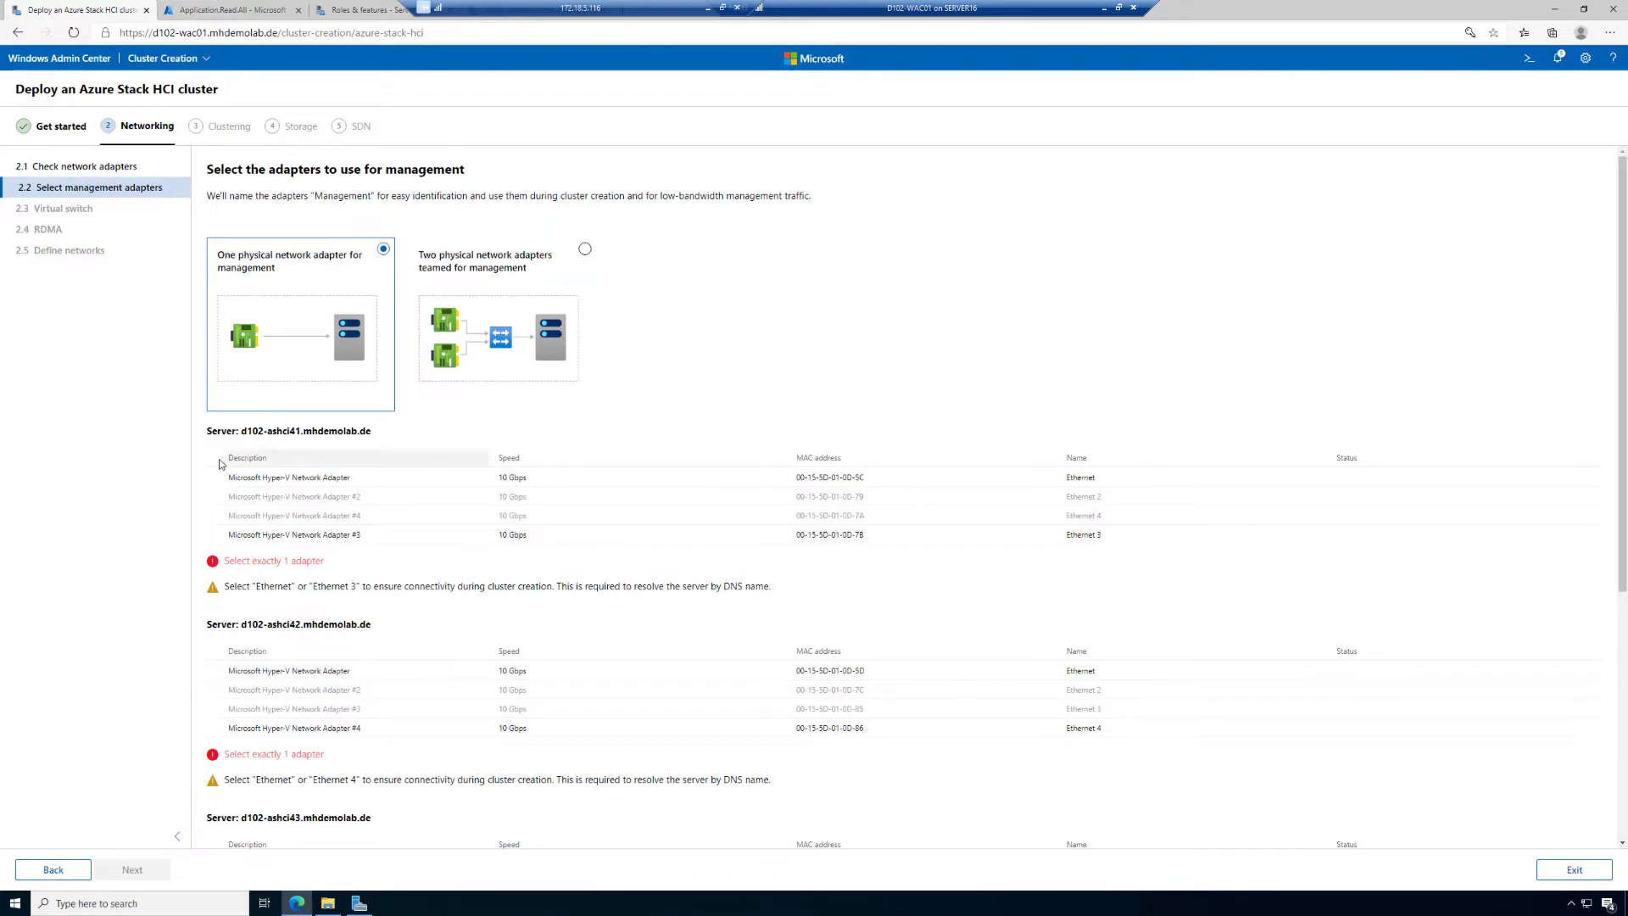
click(220, 483)
scroll(220, 509, down, 1)
click(225, 565)
scroll(225, 568, down, 2)
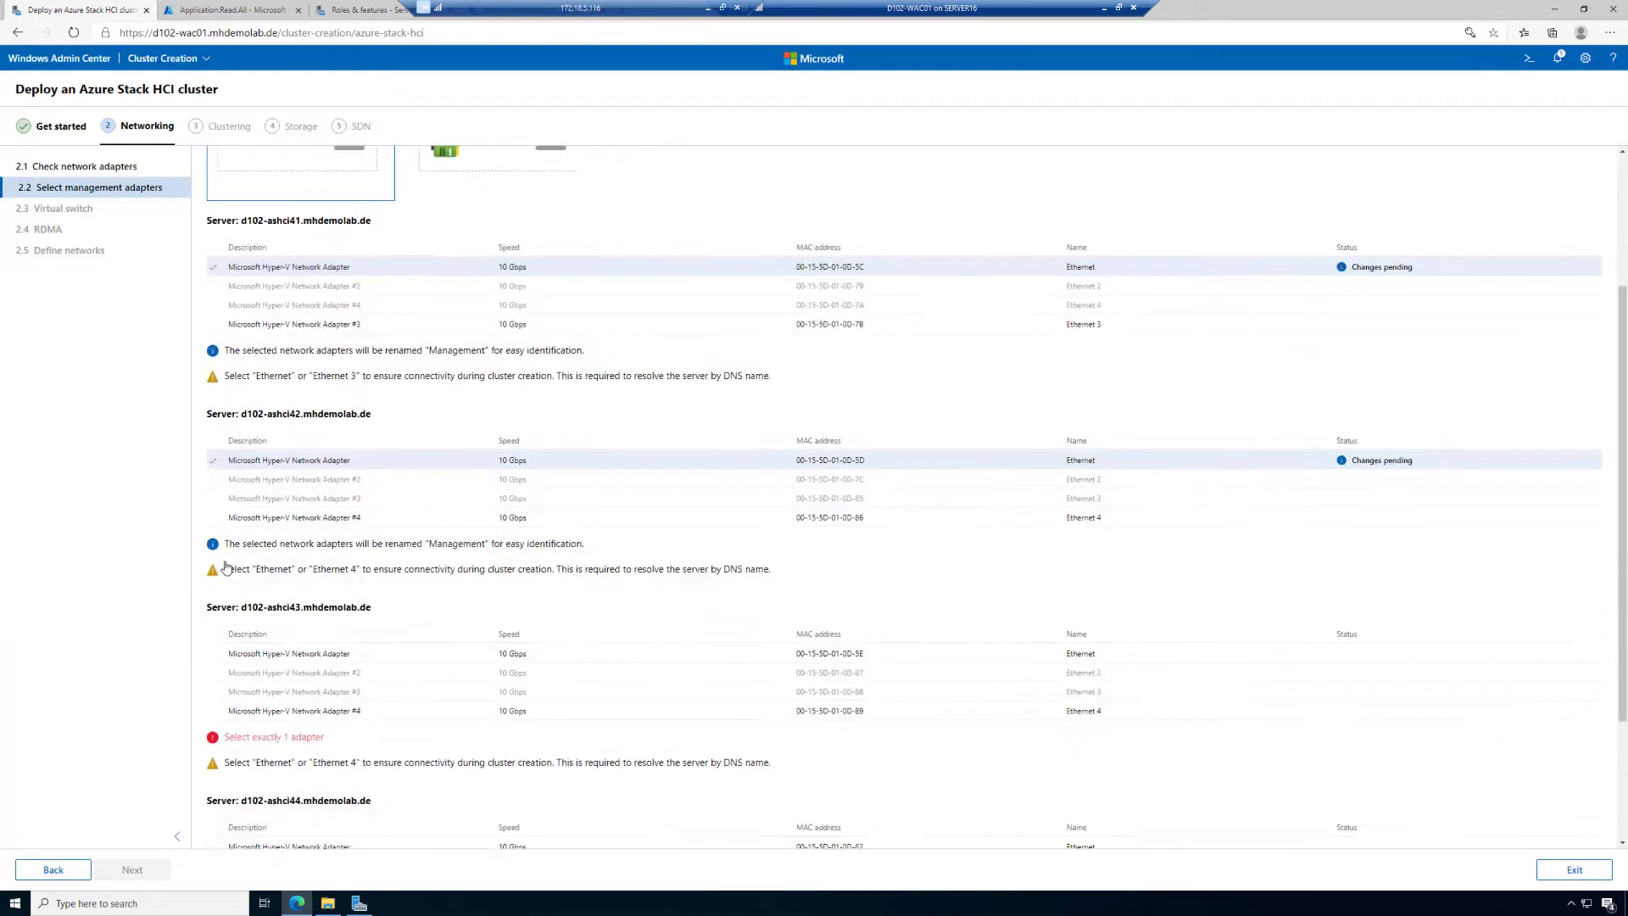
click(218, 550)
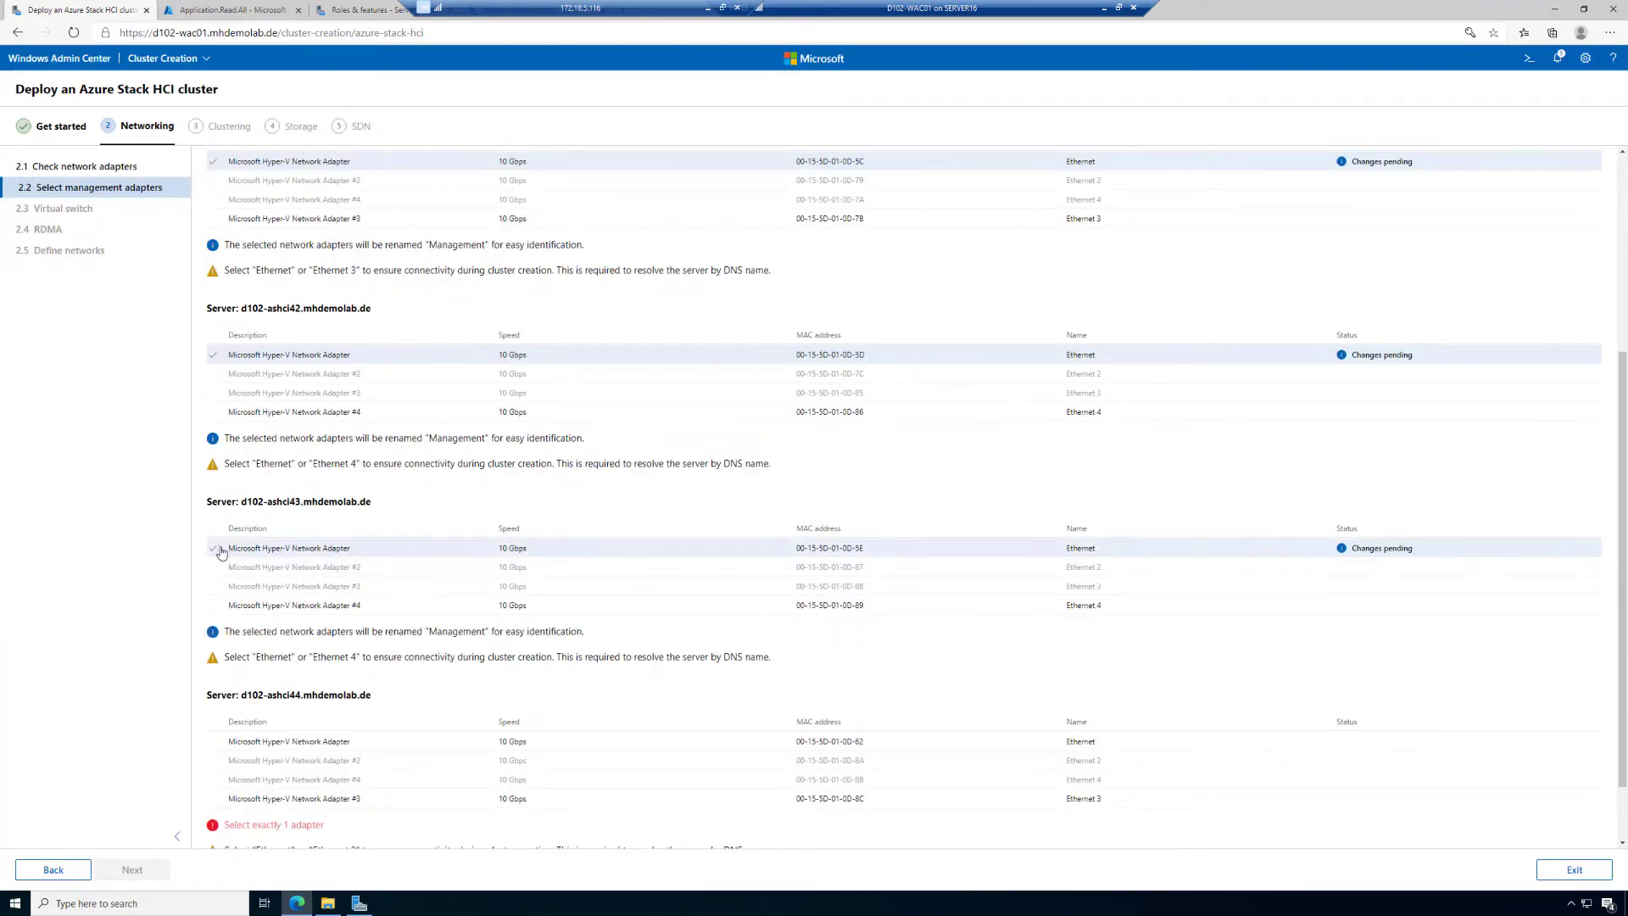
scroll(218, 551, down, 1)
click(215, 662)
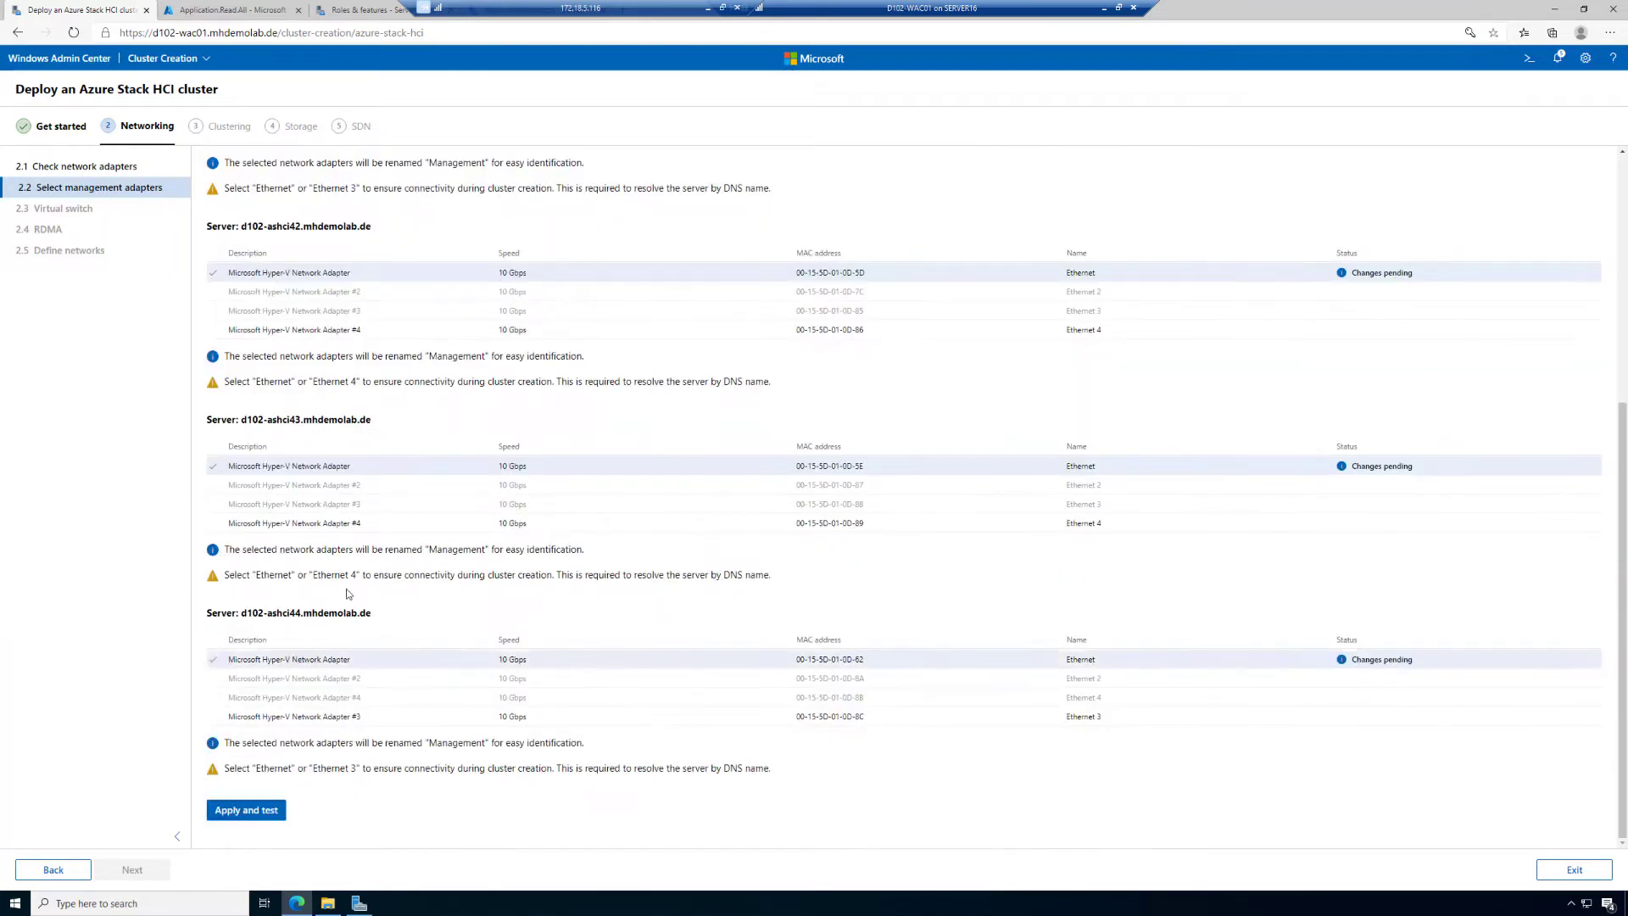
- Review the selected management adapters, apply and test them, and proceed to the virtual switch stage
scroll(396, 464, up, 5)
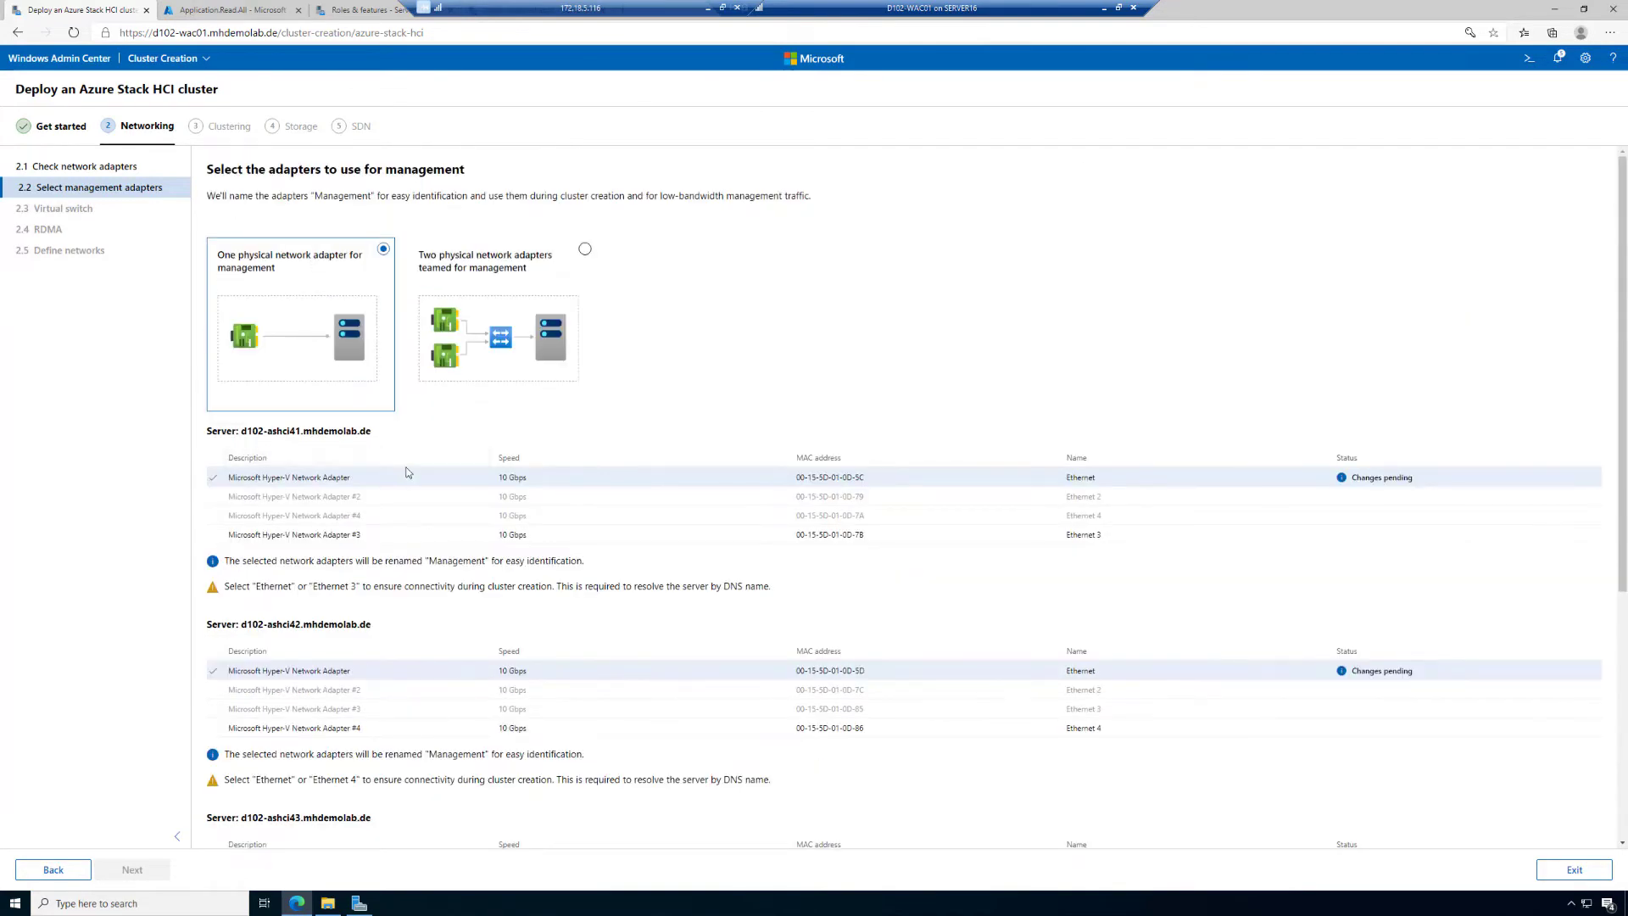
scroll(405, 465, down, 5)
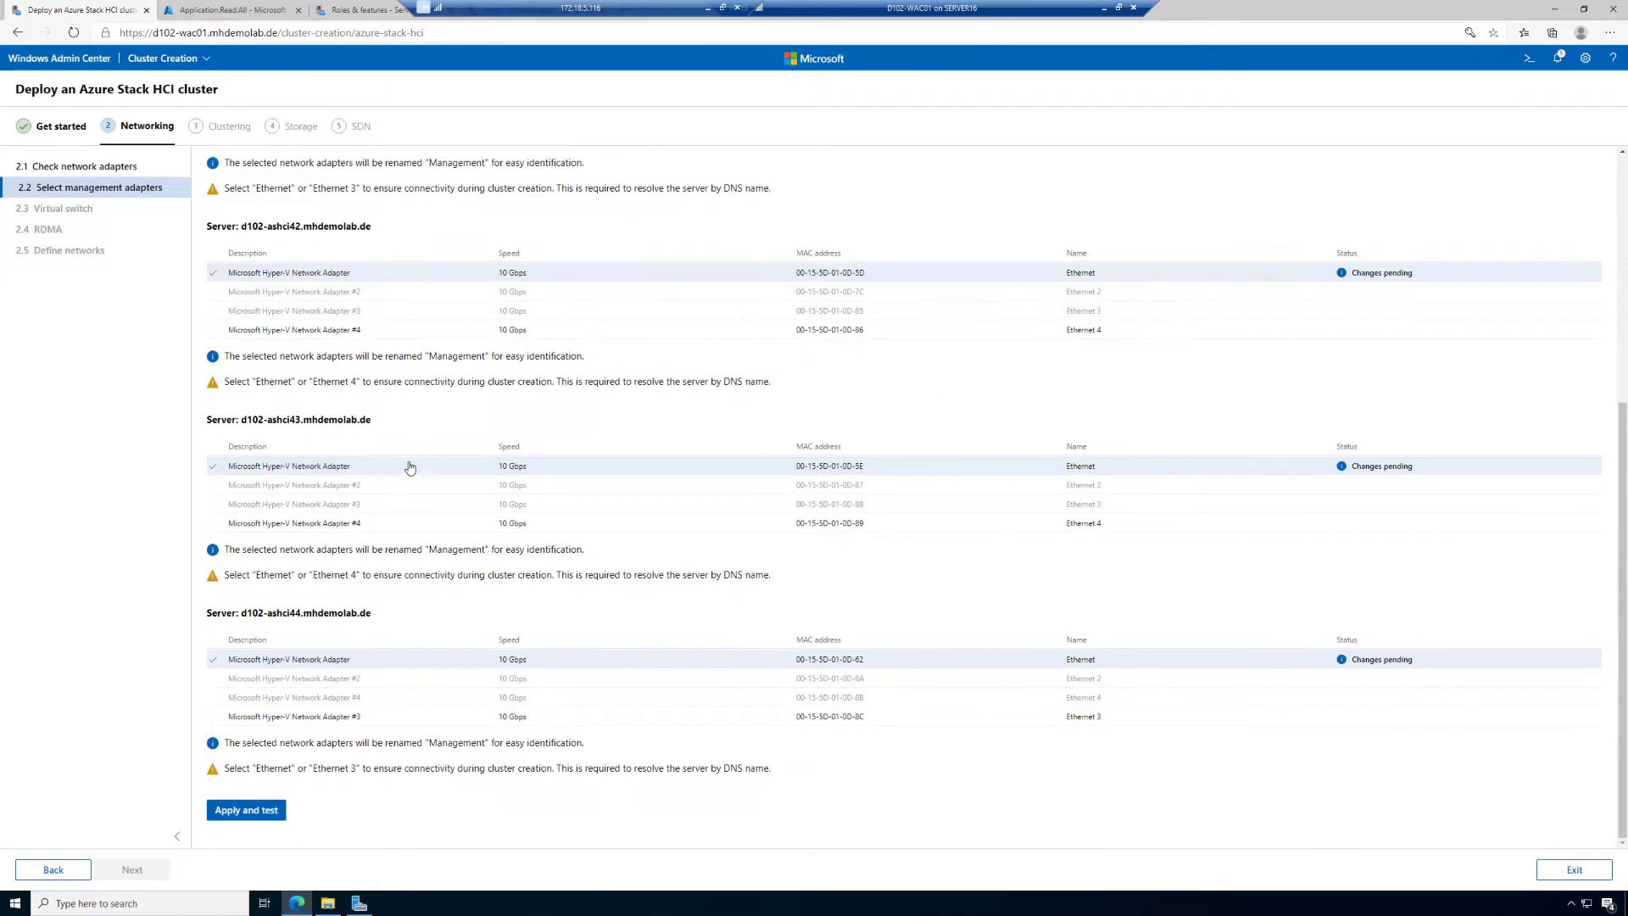
scroll(409, 468, up, 5)
scroll(406, 465, down, 5)
click(257, 817)
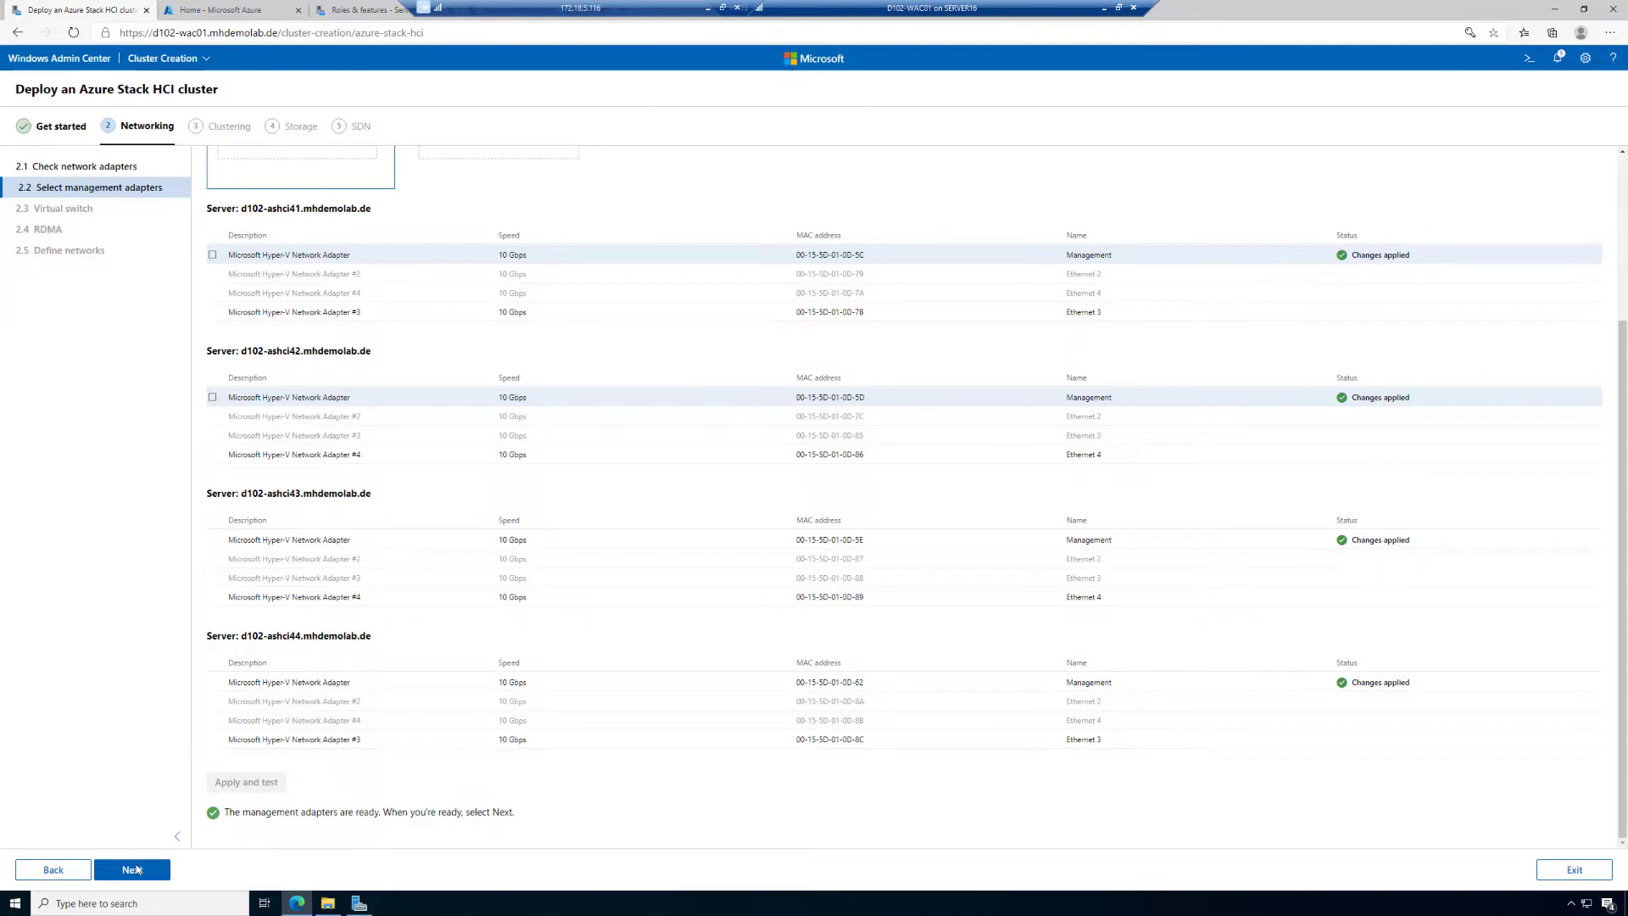
click(134, 871)
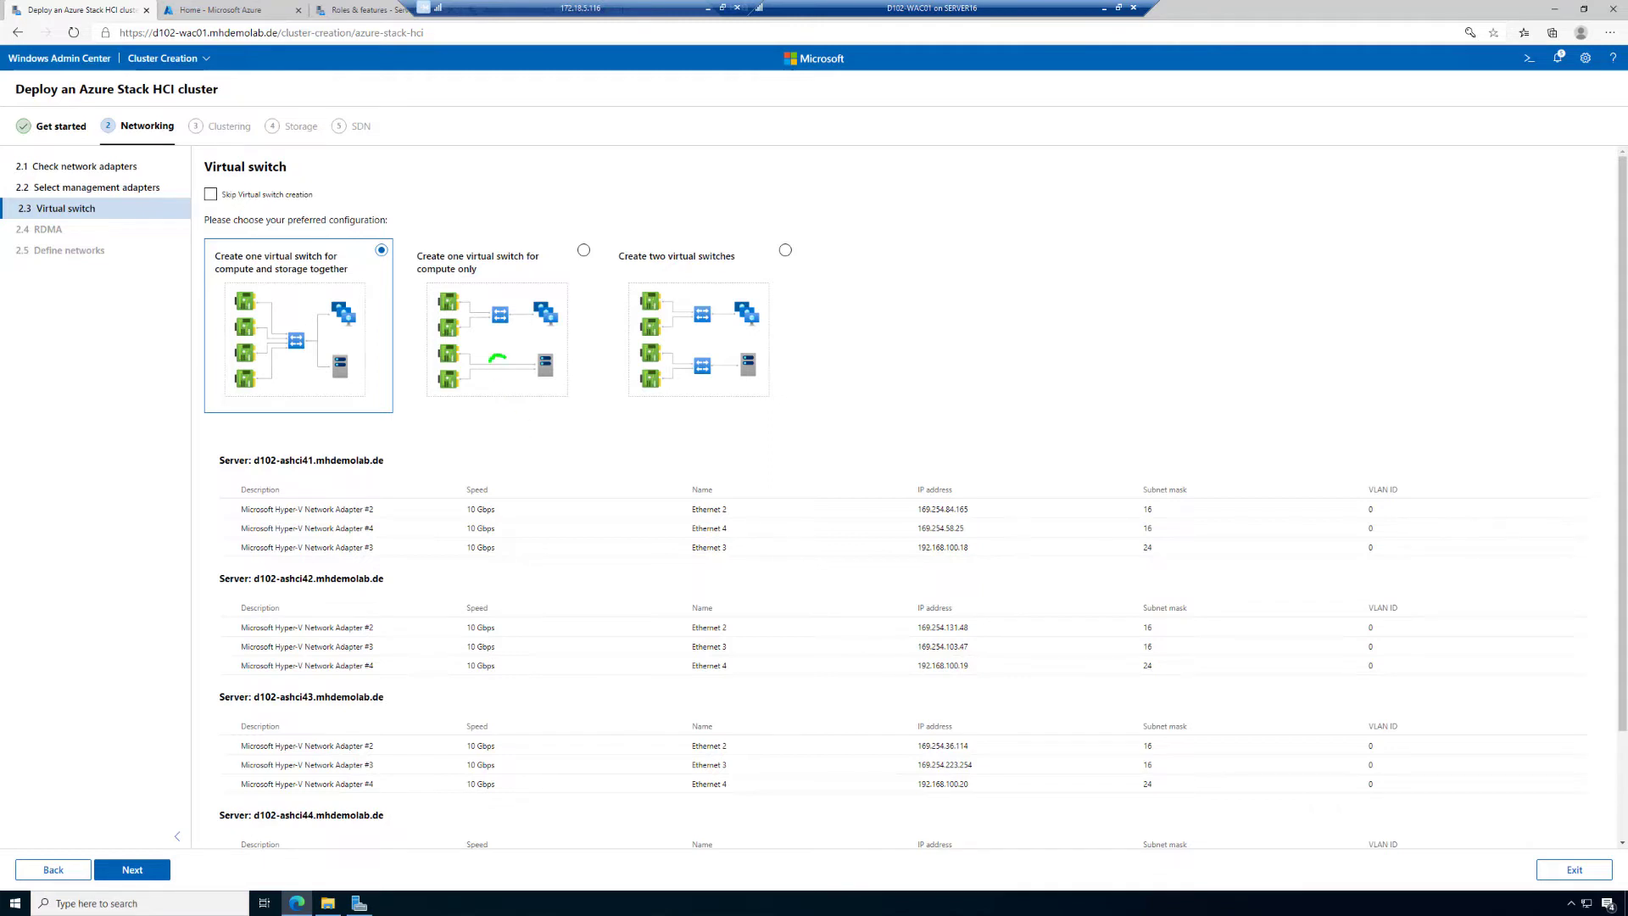
mouse_move(491, 368)
mouse_down()
mouse_move(518, 373)
mouse_move(505, 354)
mouse_up()
mouse_move(708, 355)
mouse_down()
mouse_move(688, 356)
mouse_move(691, 378)
mouse_move(722, 370)
mouse_move(695, 351)
mouse_up()
drag(310, 360, 317, 370)
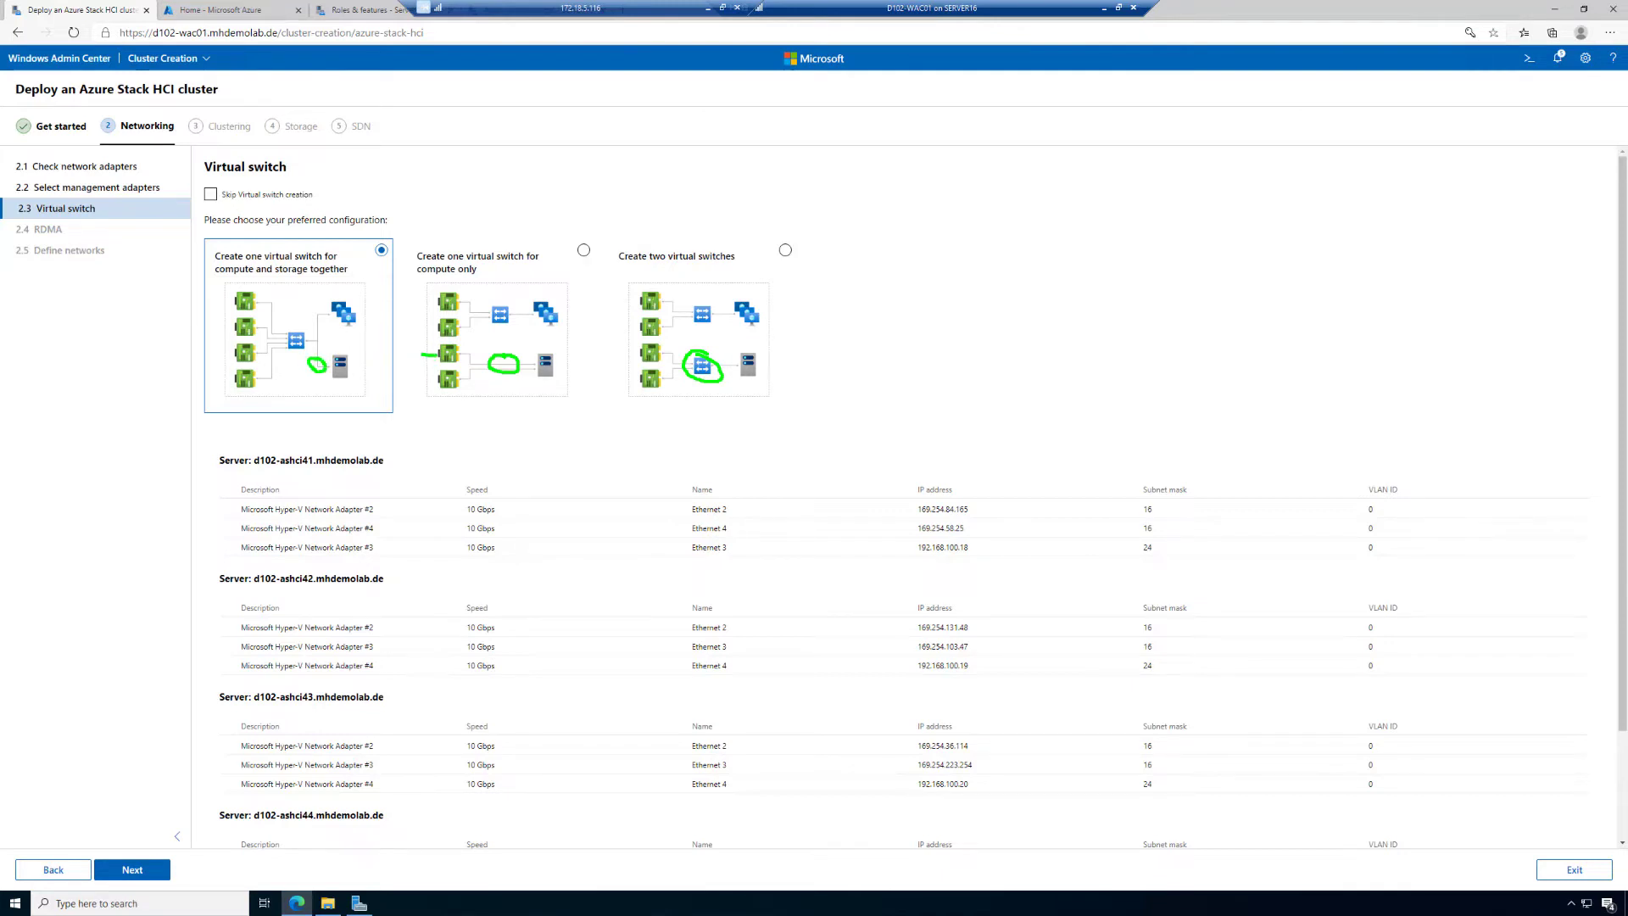
drag(423, 378, 440, 380)
mouse_move(297, 323)
mouse_down()
mouse_move(268, 332)
mouse_move(310, 364)
mouse_move(302, 327)
mouse_up()
mouse_move(492, 279)
mouse_down()
mouse_move(515, 282)
mouse_move(485, 300)
mouse_move(486, 327)
mouse_move(515, 331)
mouse_move(519, 304)
mouse_up()
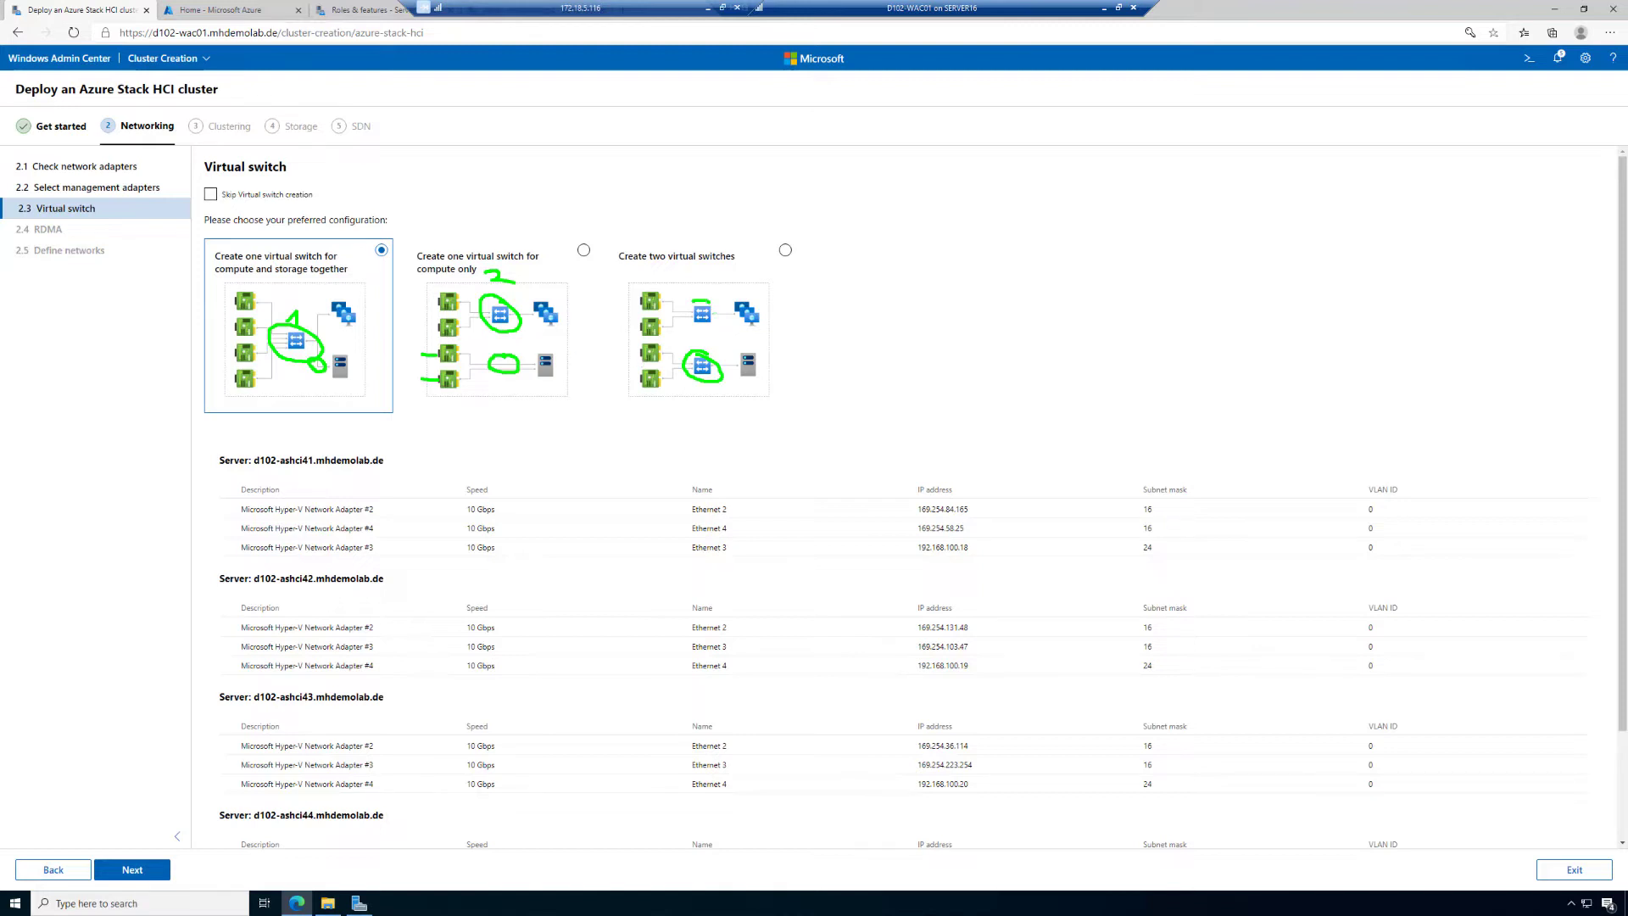
mouse_move(685, 318)
mouse_down()
mouse_move(700, 332)
mouse_move(726, 320)
mouse_move(706, 303)
mouse_up()
key(Escape)
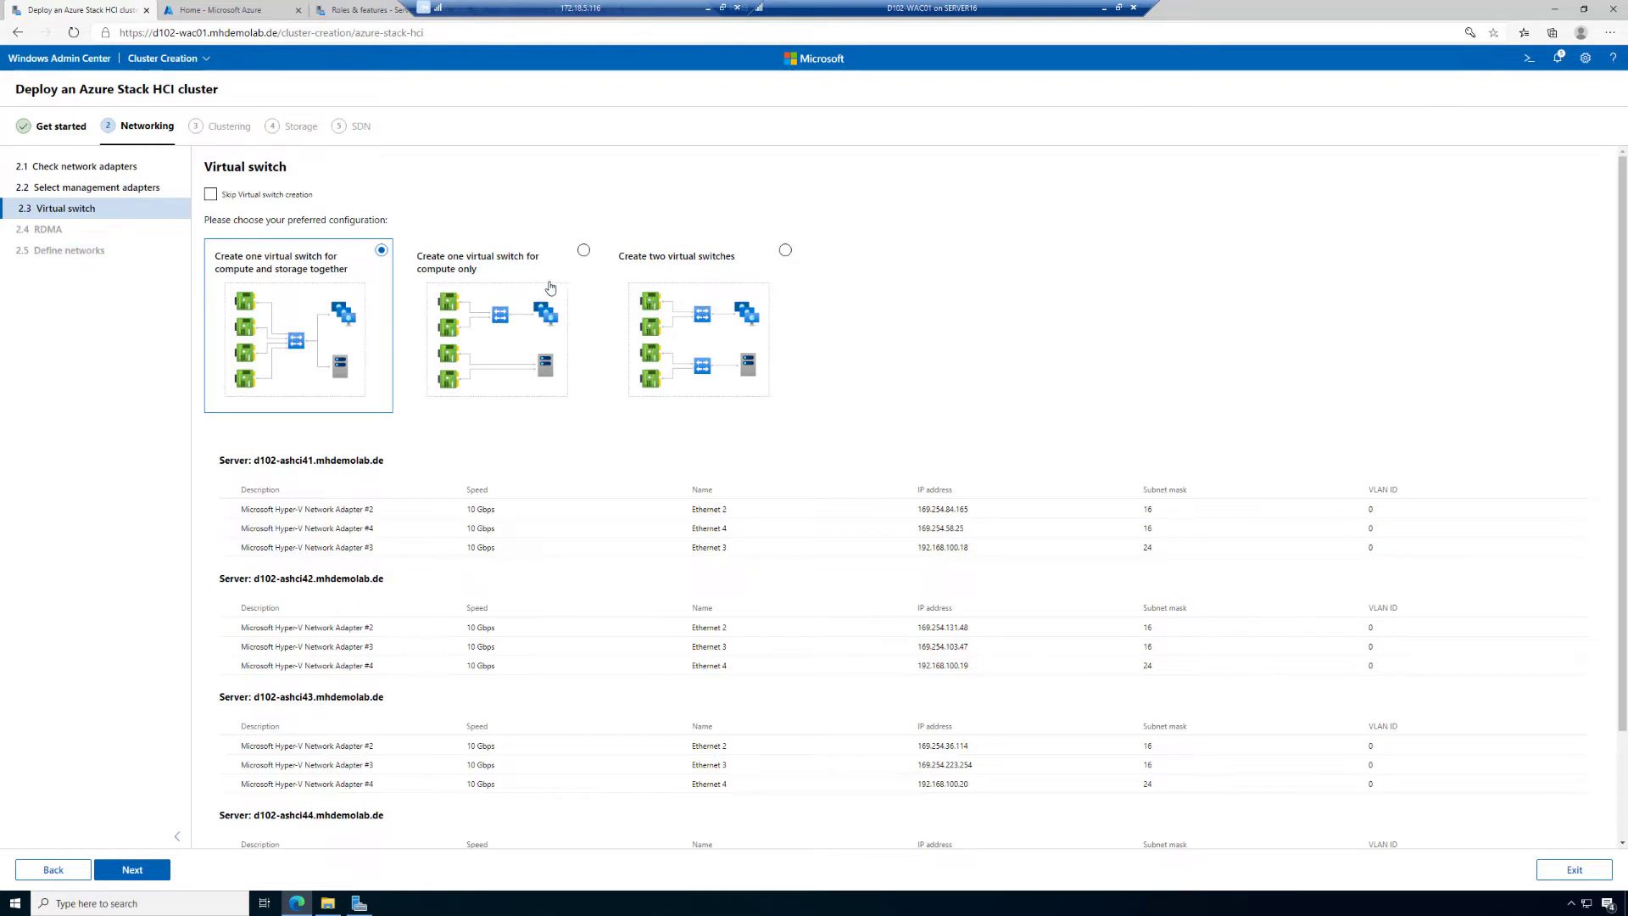
- Skip virtual switch creation and RDMA configuration, and proceed to defining the networks
click(583, 250)
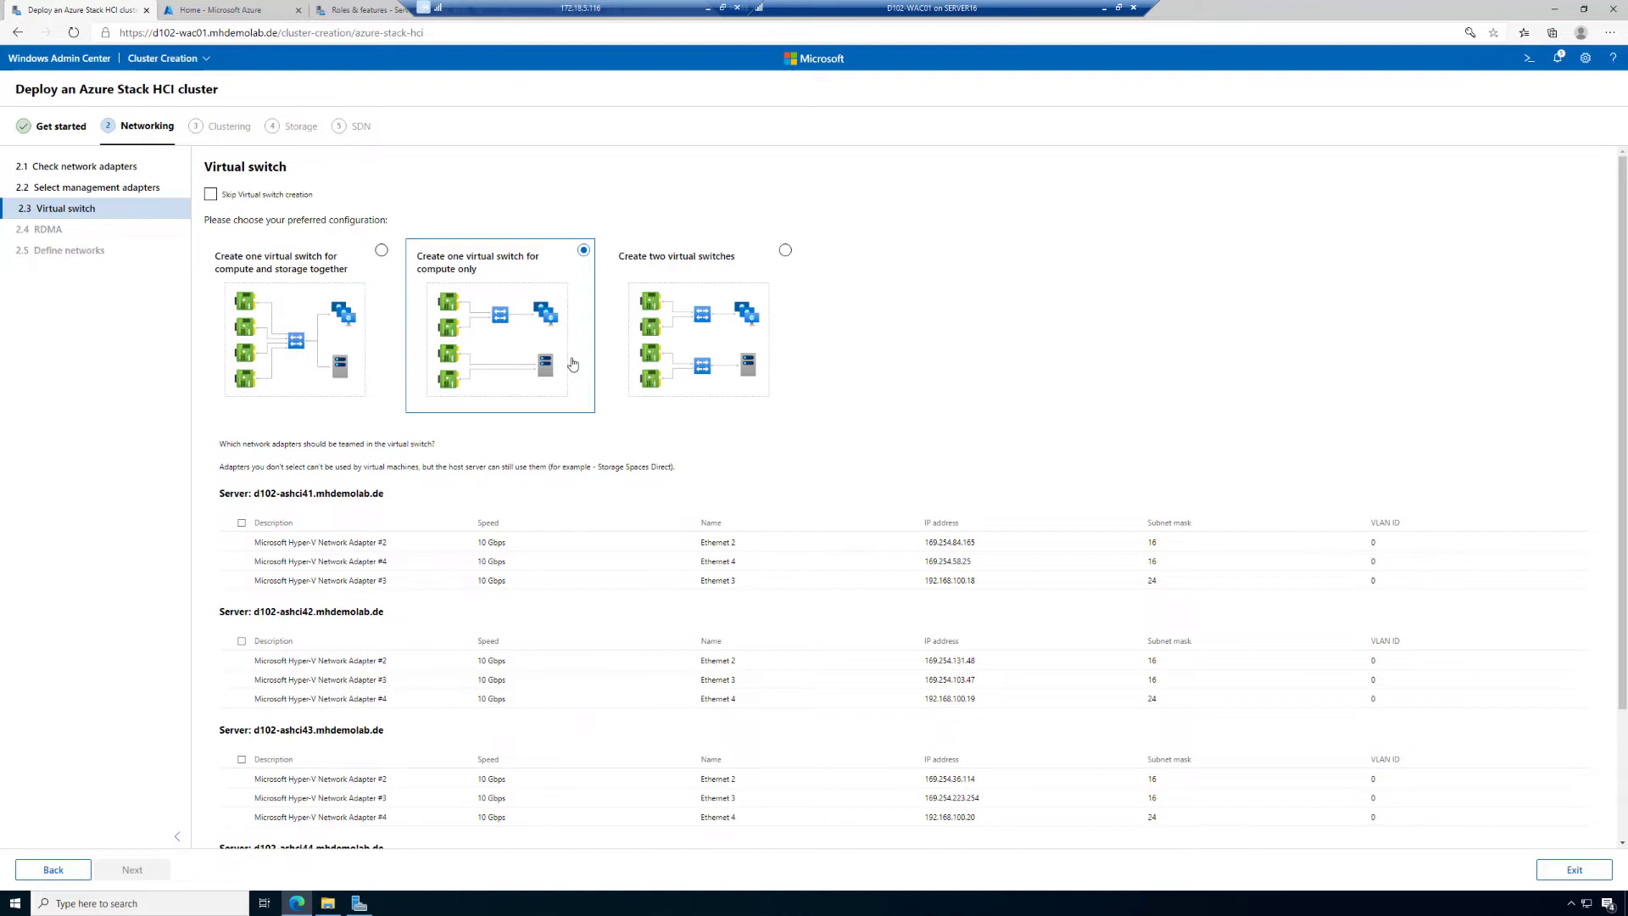
click(227, 197)
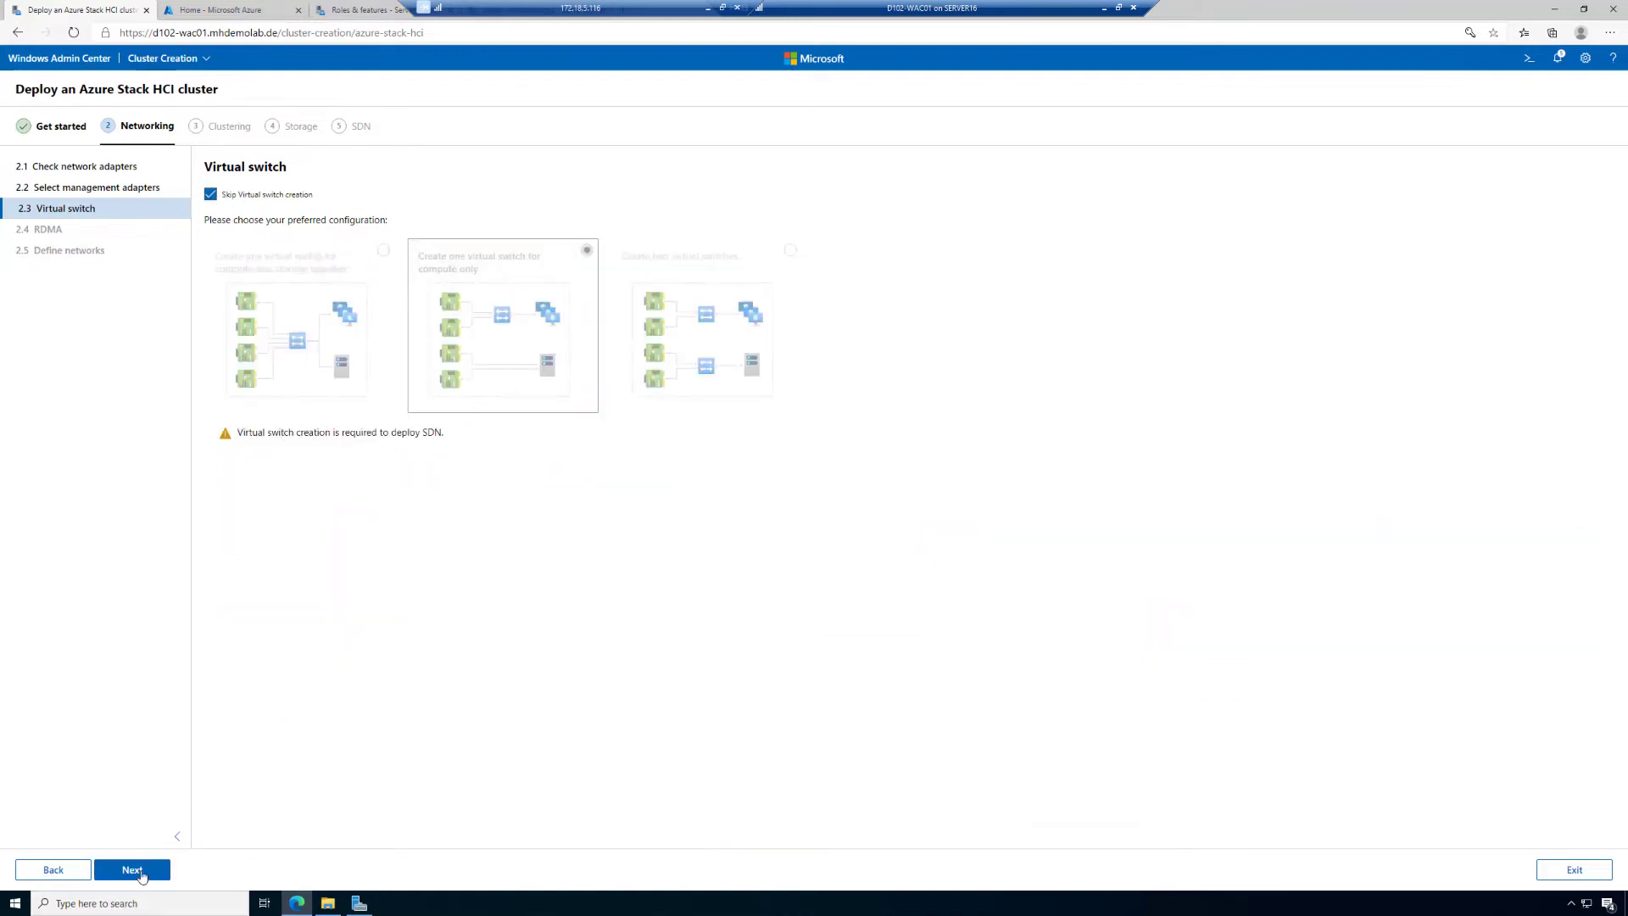
click(134, 870)
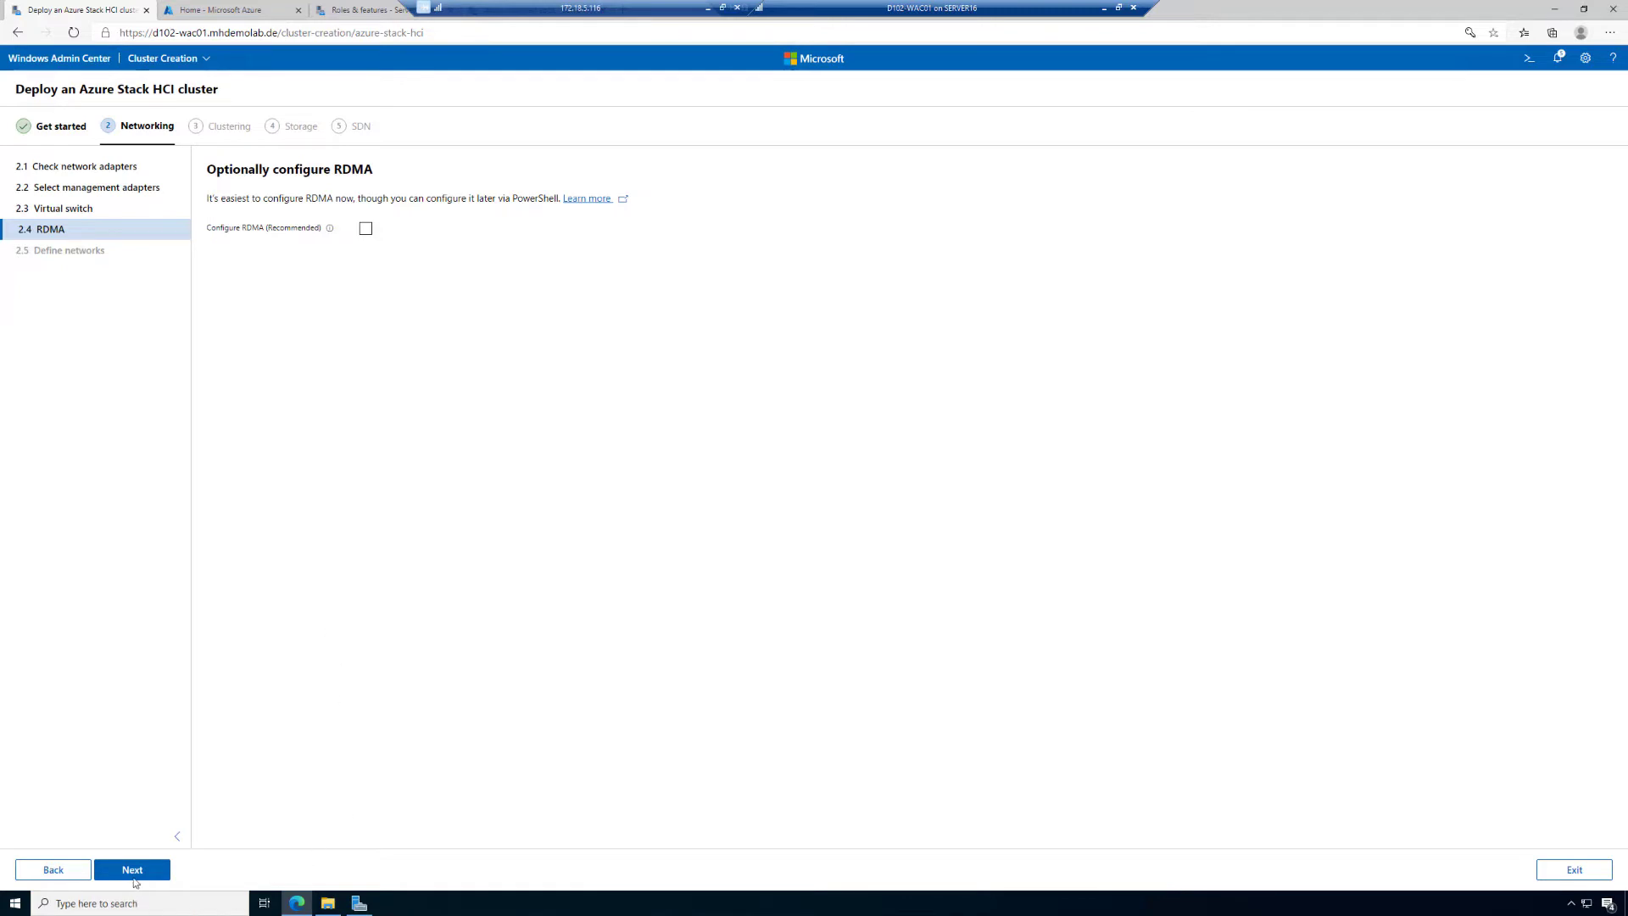
click(136, 869)
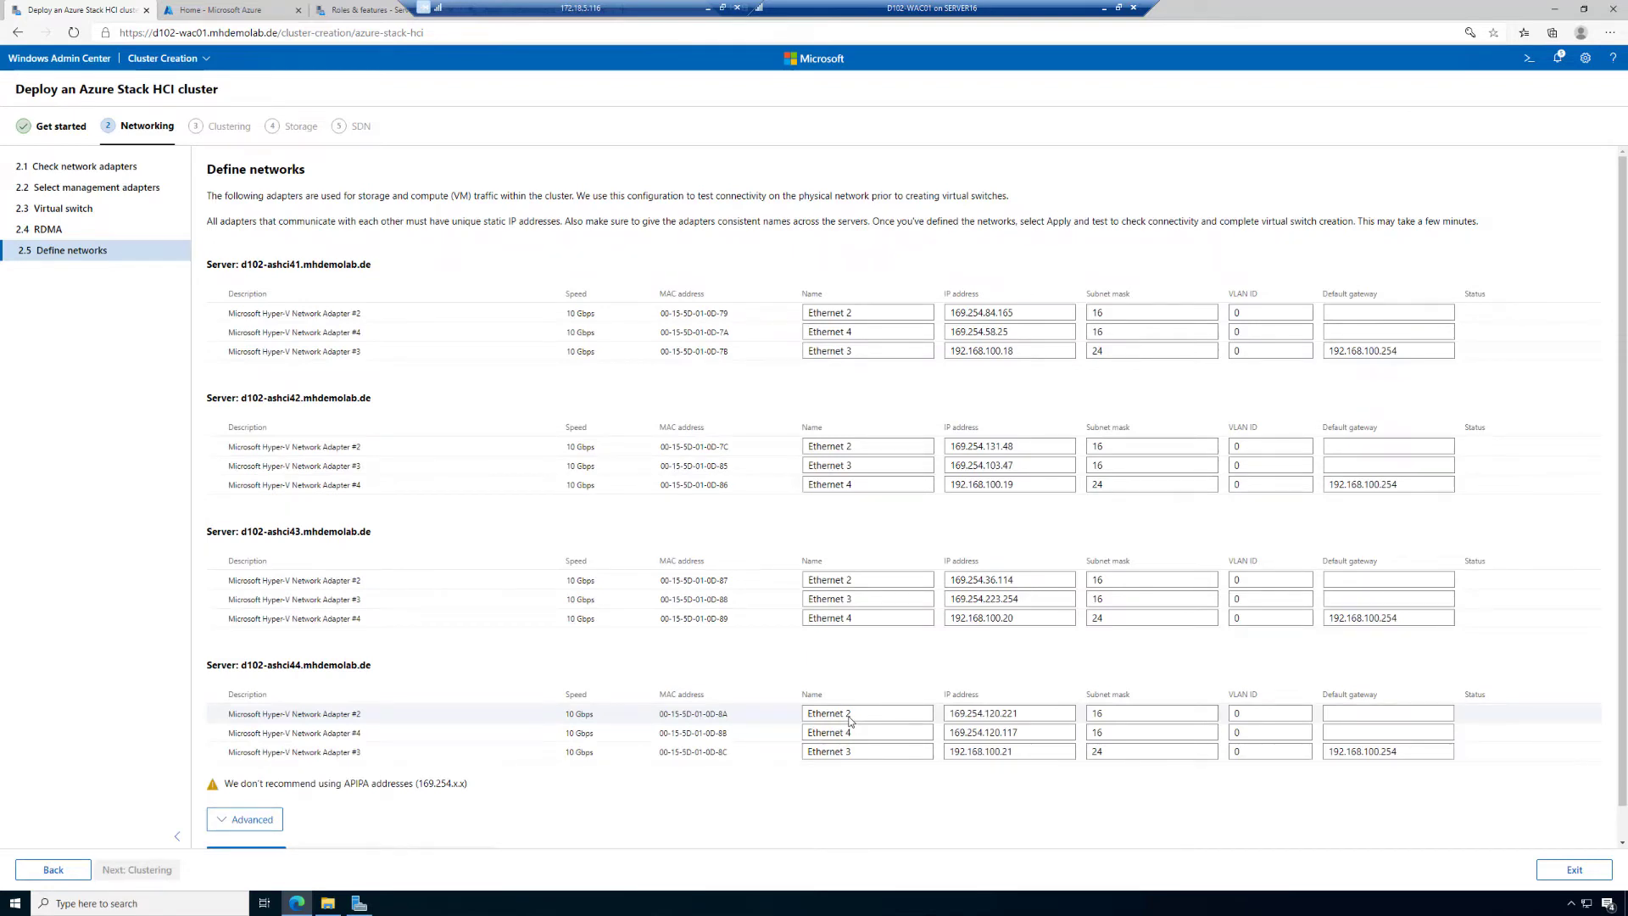
- Rename Microsoft Hyper-V Network Adapter #2 of server ashci41 as SMB1
click(860, 313)
key(BackSpace)
key(BackSpace)
key(BackSpace)
key(BackSpace)
key(BackSpace)
key(BackSpace)
key(BackSpace)
key(BackSpace)
key(BackSpace)
key(BackSpace)
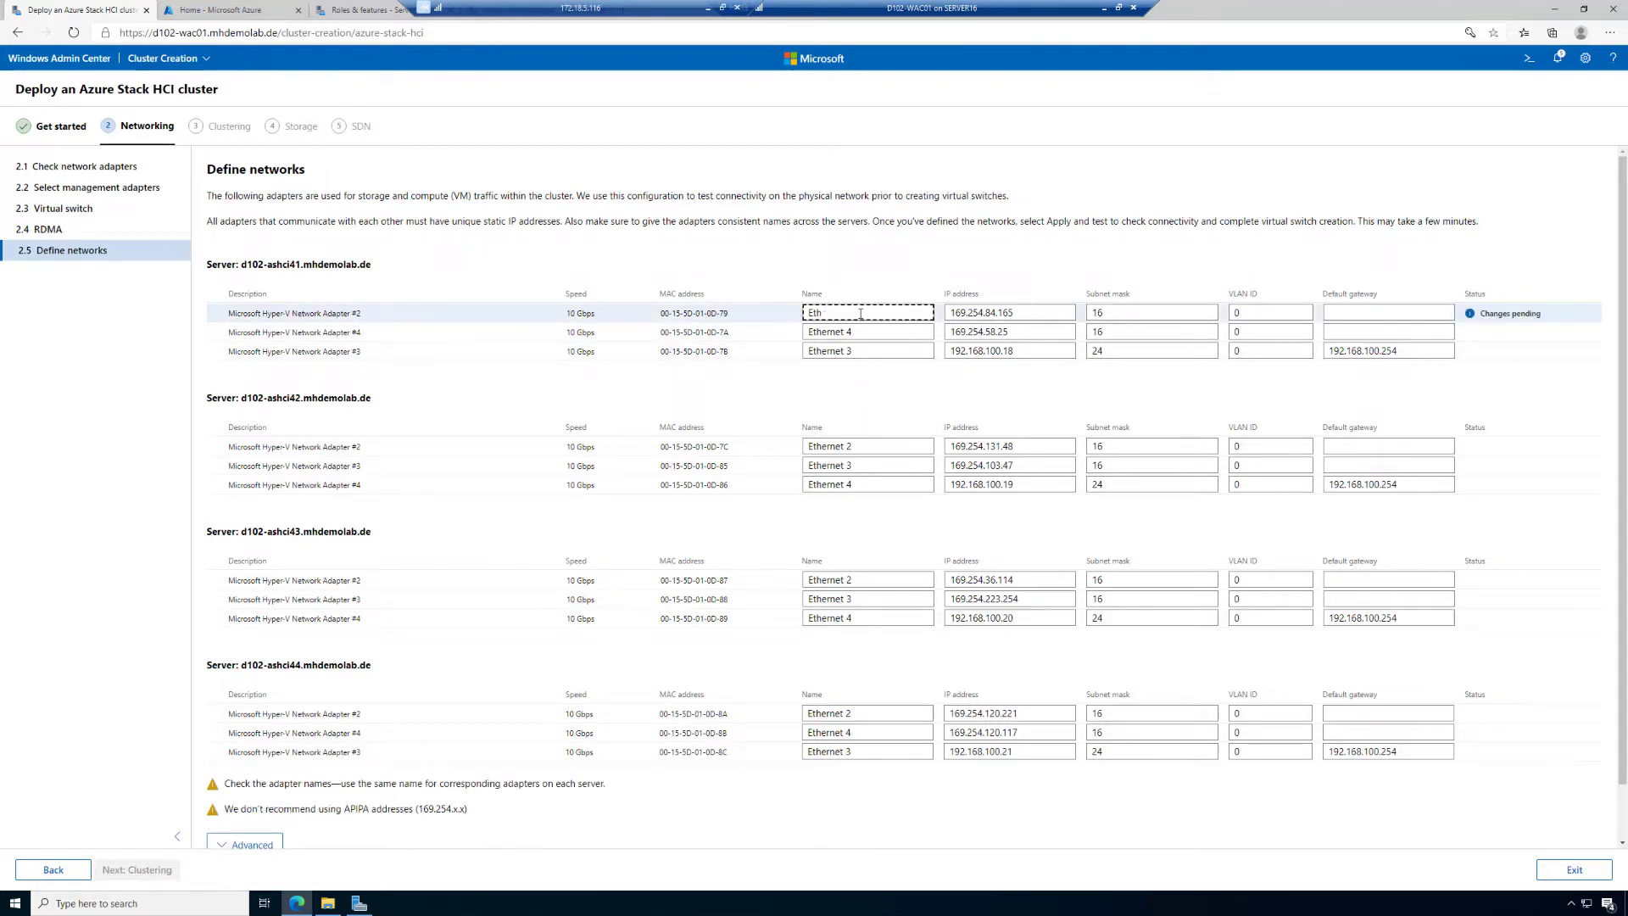
text(SMB1)
- Rename Microsoft Hyper-V Network Adapter #4 of server ashci41 as SMB2
click(858, 331)
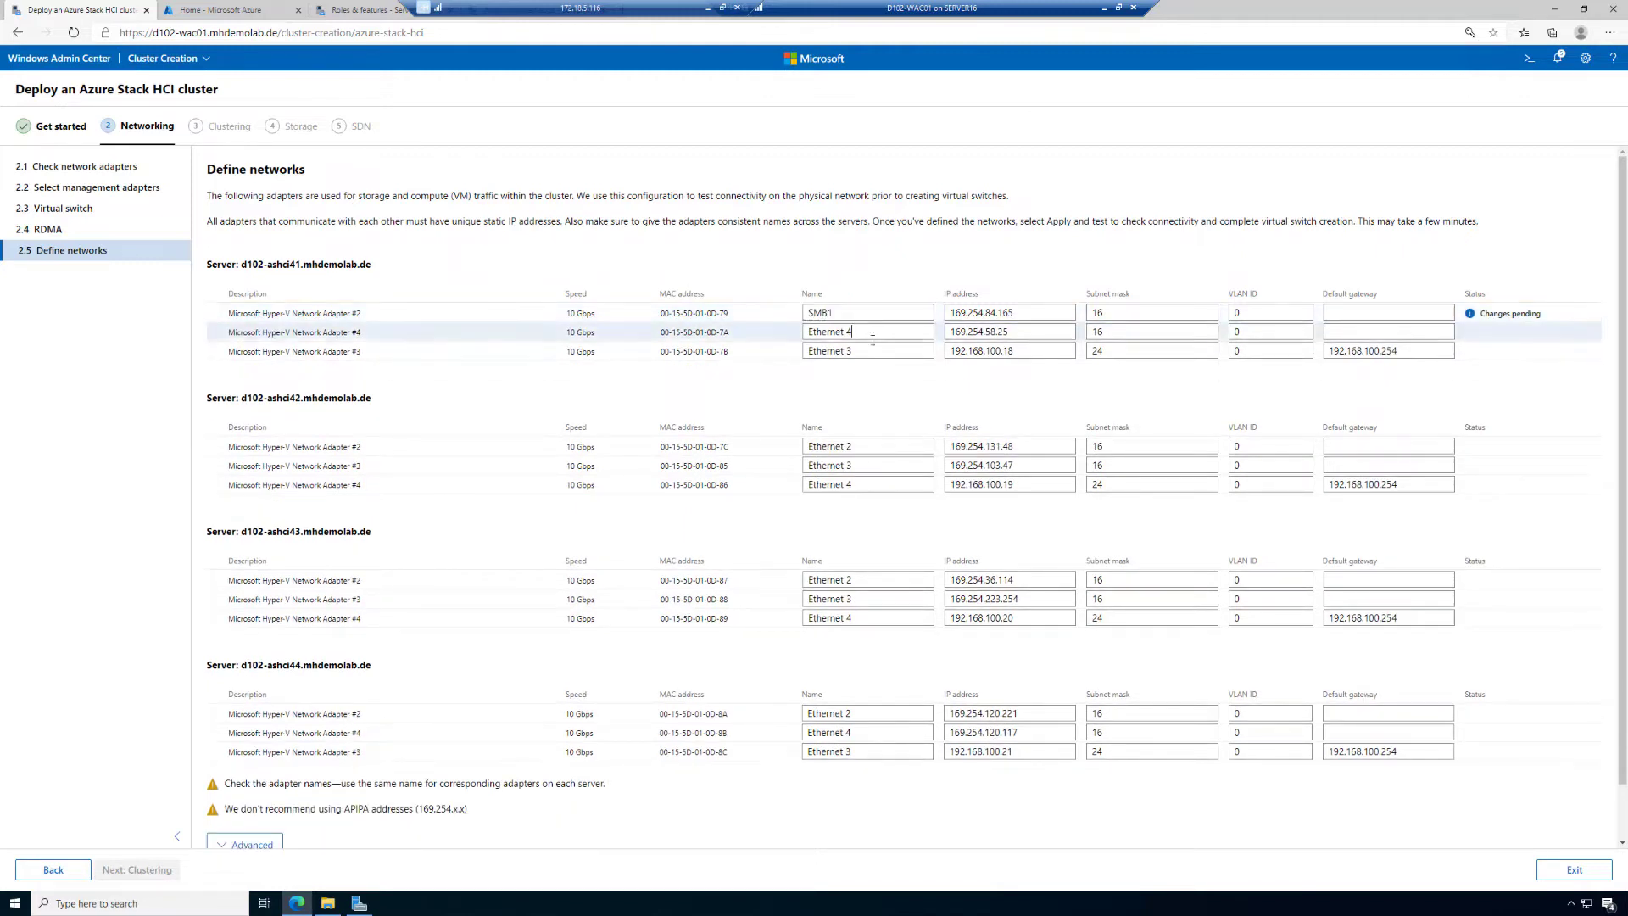
key(BackSpace)
key(BackSpace)
key(BackSpace)
key(BackSpace)
key(BackSpace)
key(BackSpace)
key(BackSpace)
key(BackSpace)
key(BackSpace)
key(BackSpace)
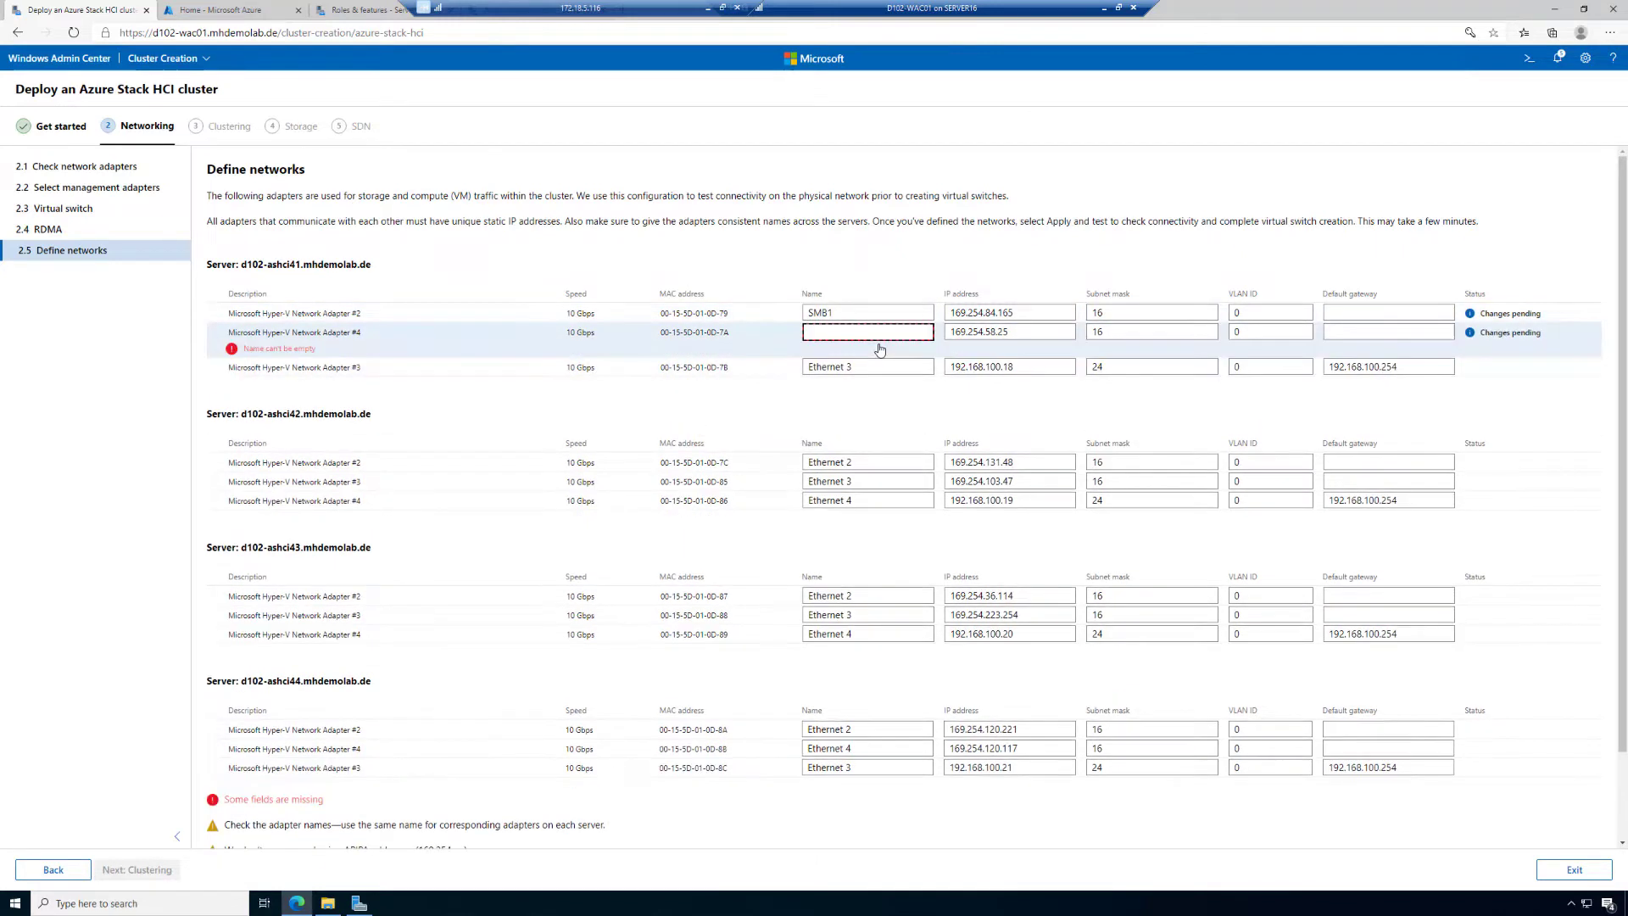
text(SM)
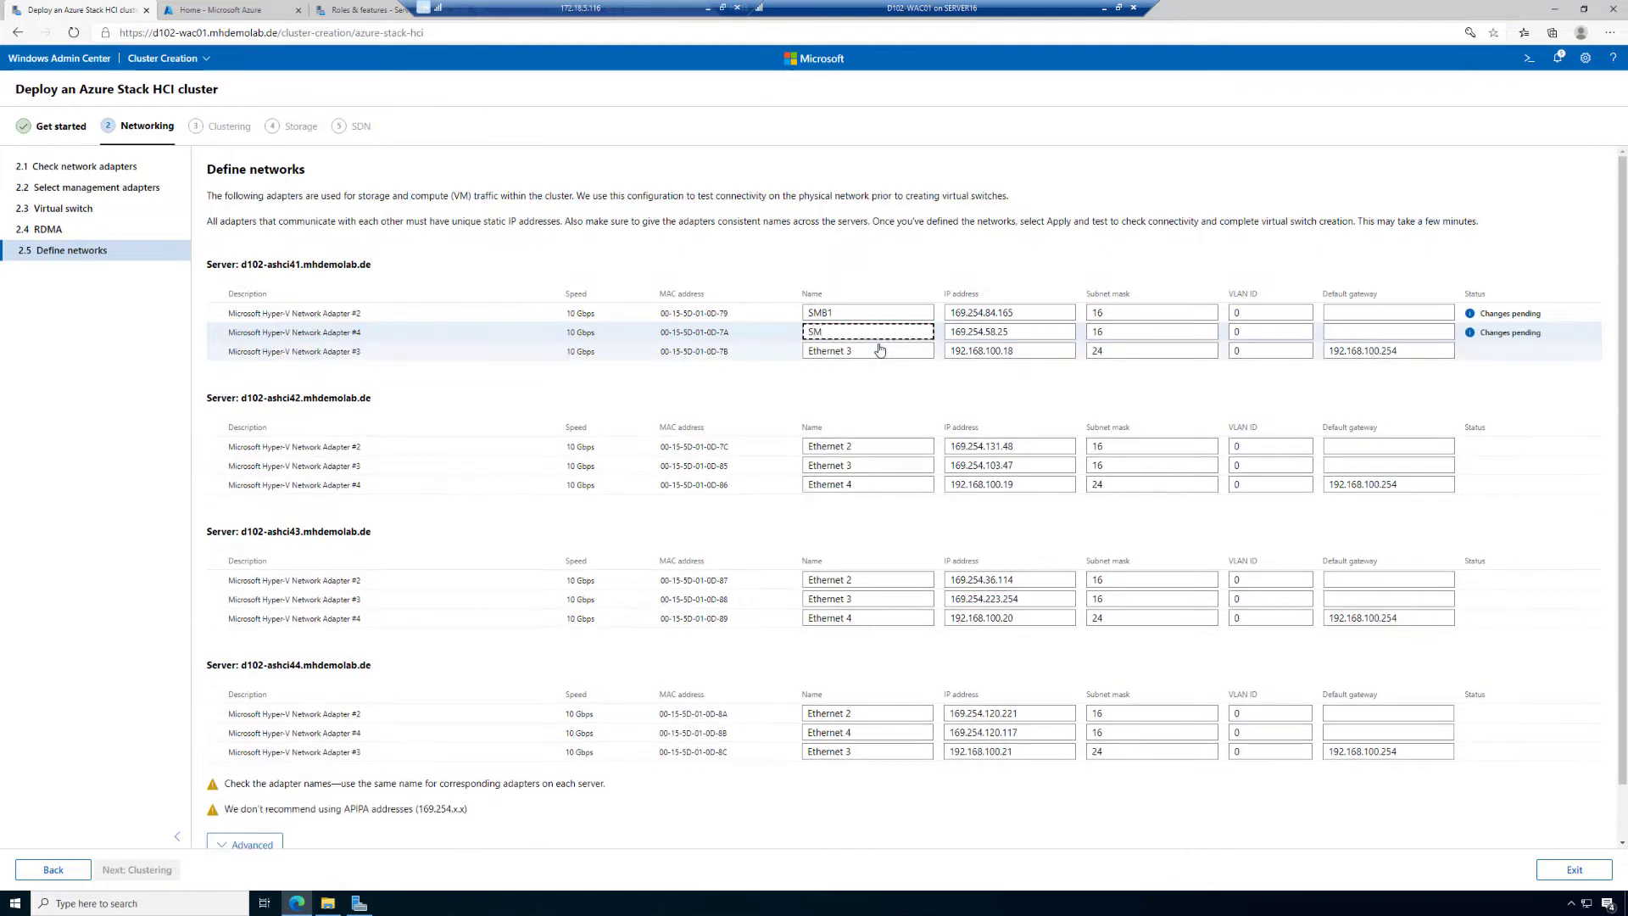
- Rename Microsoft Hyper-V Network Adapter #2 of server ashci42 as SMB1
click(870, 446)
key(BackSpace)
key(BackSpace)
key(BackSpace)
key(BackSpace)
key(BackSpace)
key(BackSpace)
key(BackSpace)
key(BackSpace)
key(BackSpace)
key(BackSpace)
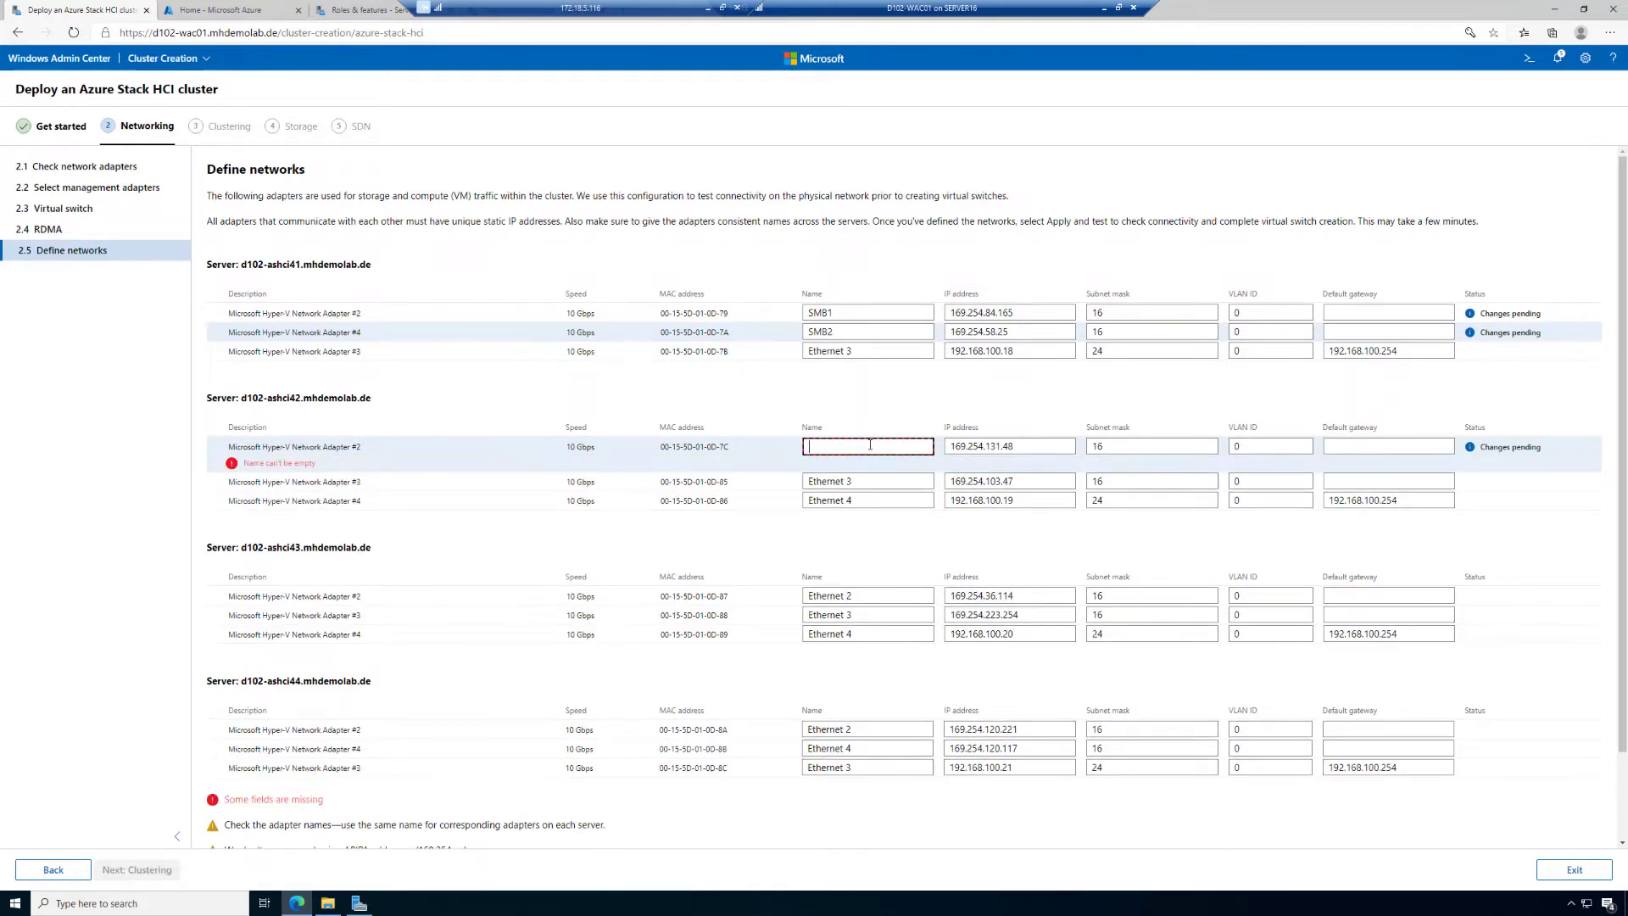
text(SMB1)
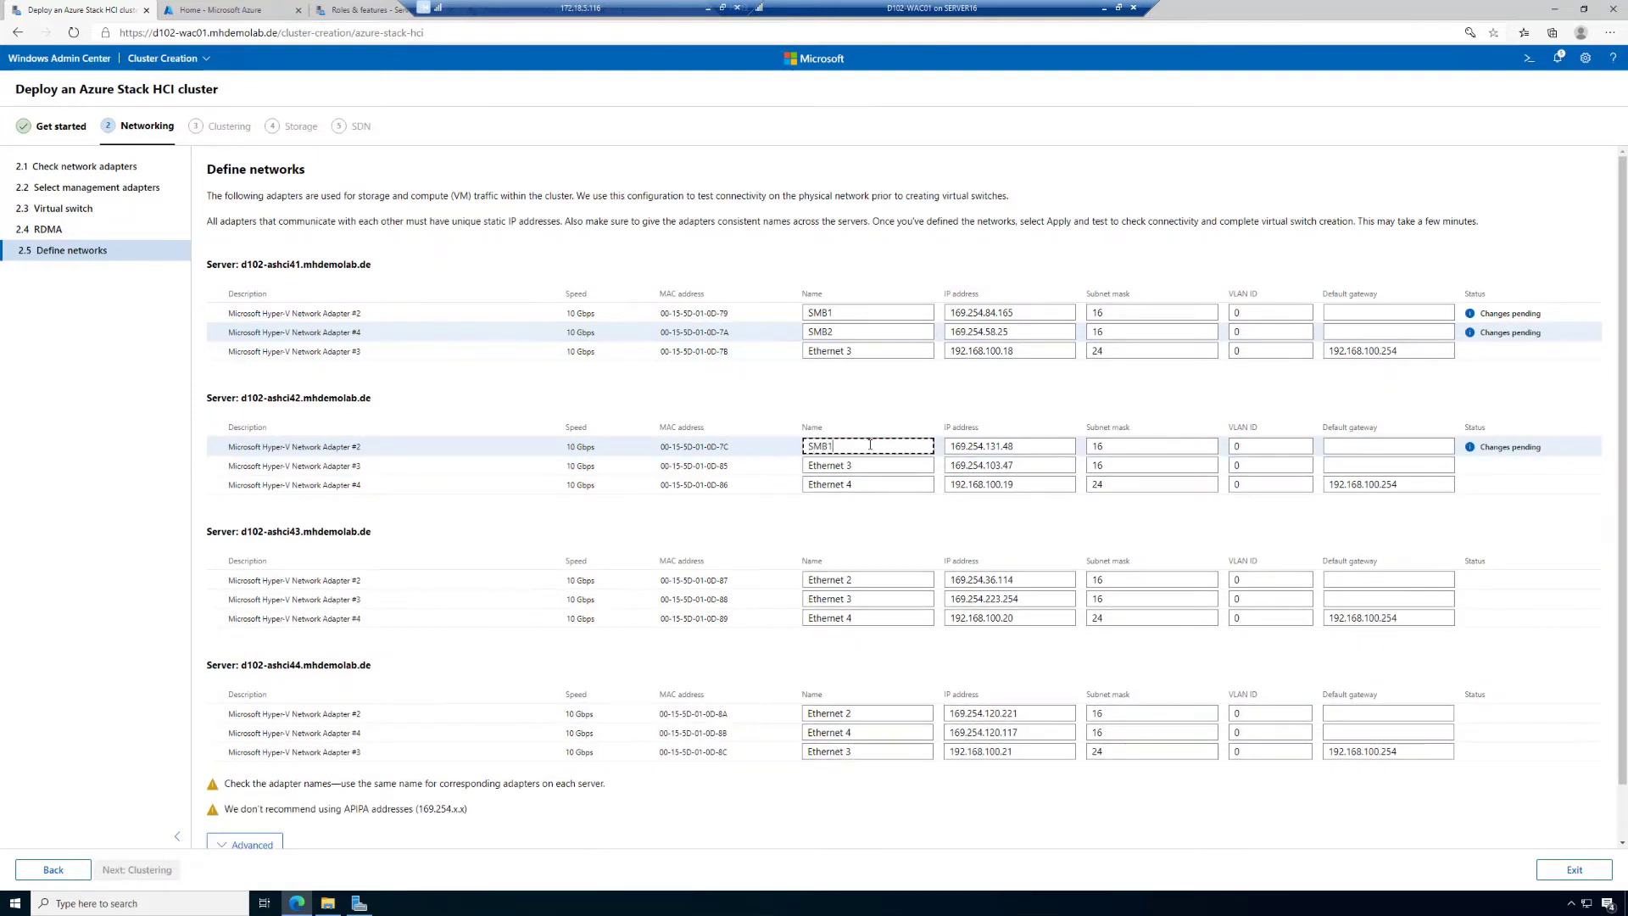
- Rename Microsoft Hyper-V Network Adapter #3 of server ashci42 as SMB2
click(866, 467)
key(BackSpace)
key(BackSpace)
key(BackSpace)
key(BackSpace)
key(BackSpace)
key(BackSpace)
key(BackSpace)
key(BackSpace)
key(BackSpace)
key(BackSpace)
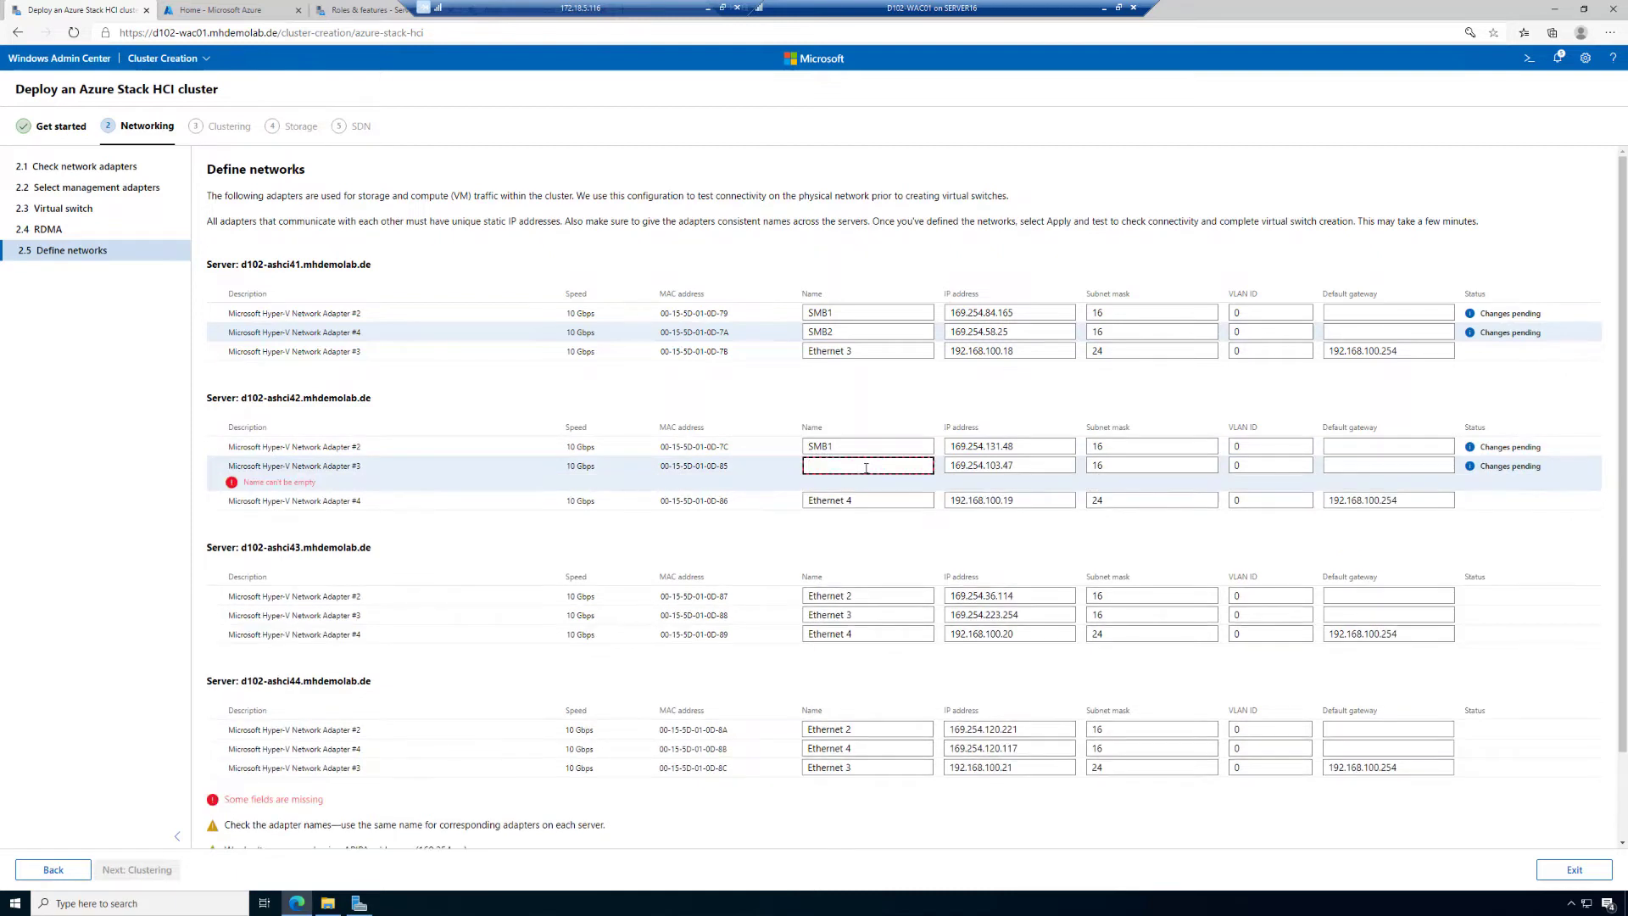
text(SMB2)
- Rename Microsoft Hyper-V Network Adapter #3 of server ashci41 as VM
click(859, 350)
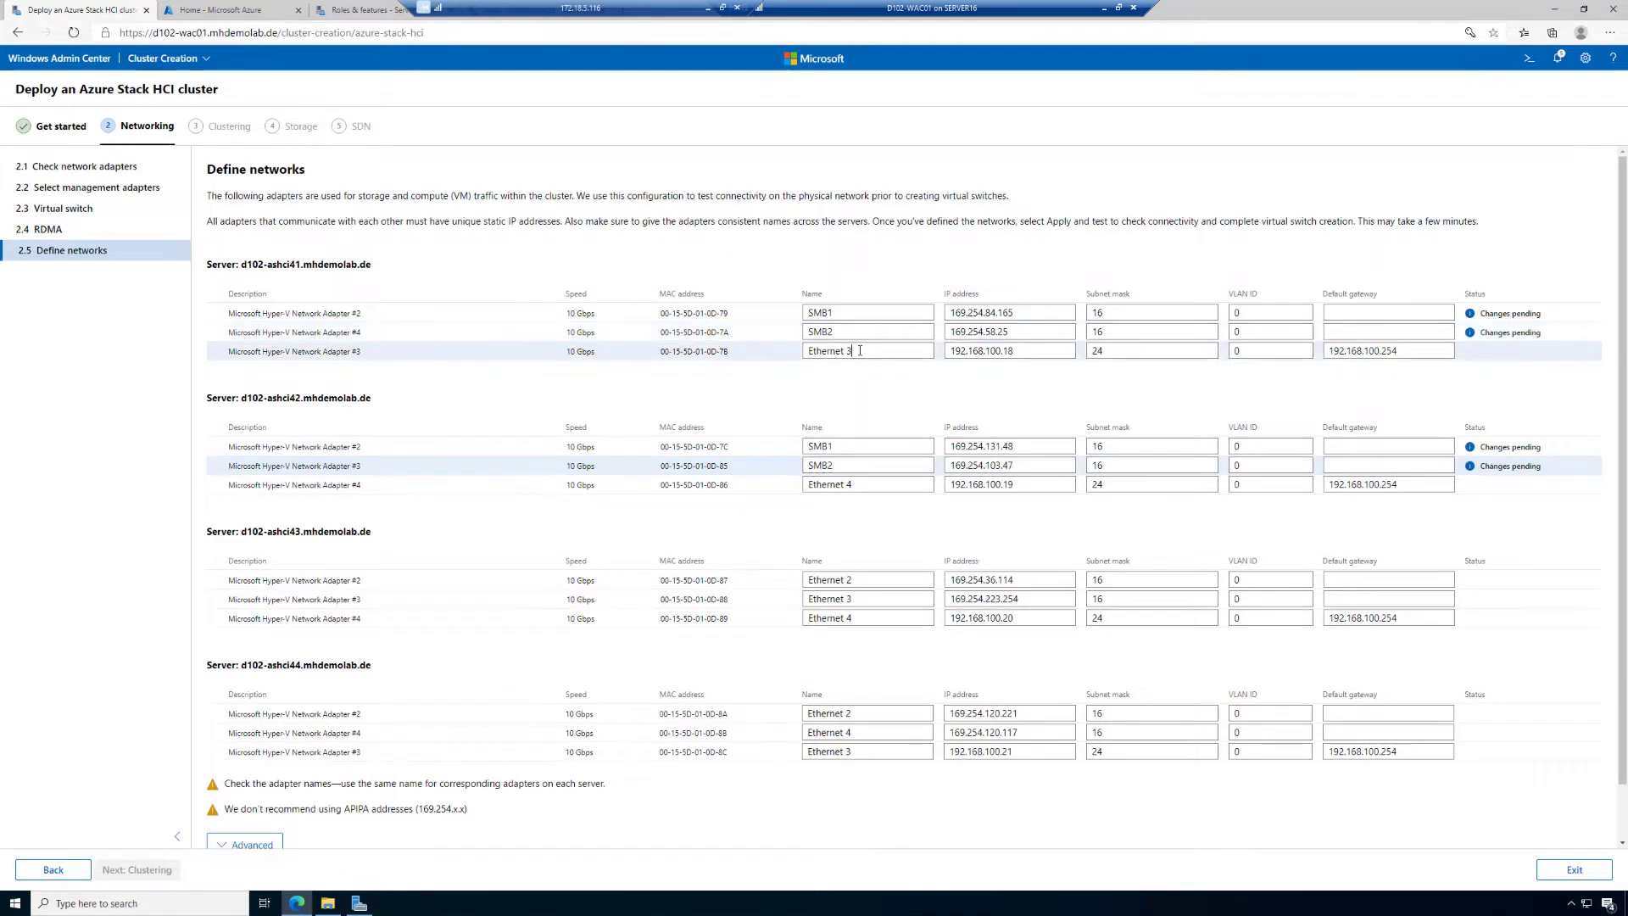
key(BackSpace)
key(BackSpace)
key(BackSpace)
key(BackSpace)
key(BackSpace)
key(BackSpace)
key(BackSpace)
key(BackSpace)
key(BackSpace)
key(BackSpace)
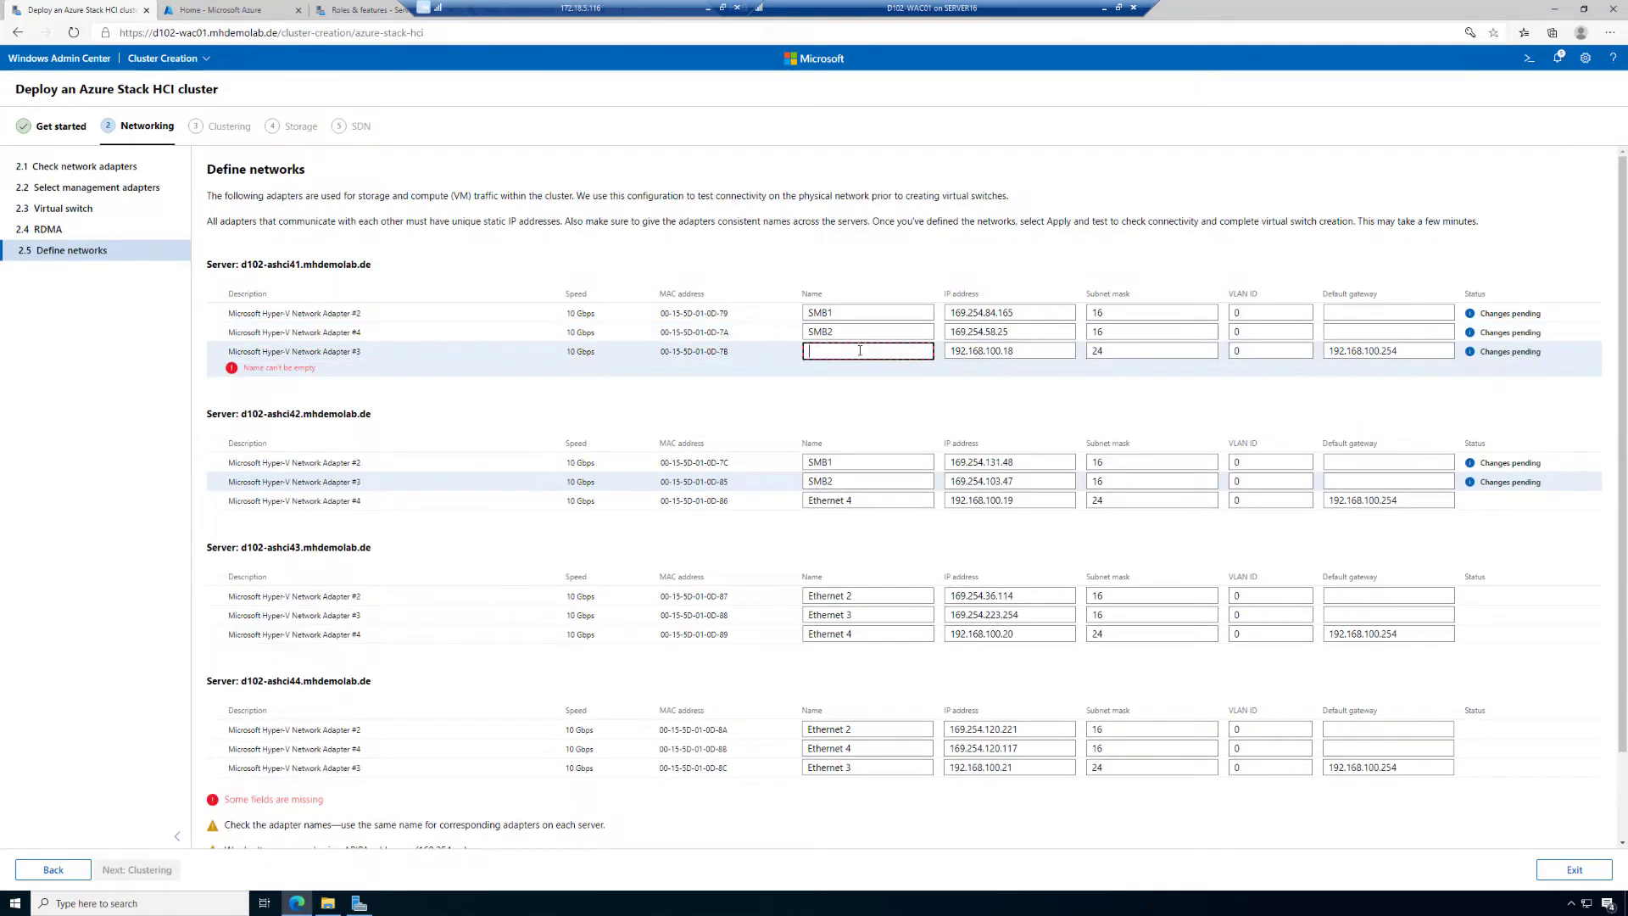
text(VM)
- Rename Microsoft Hyper-V Network Adapter #4 of server ashci42 as VM
click(870, 485)
key(BackSpace)
key(BackSpace)
key(BackSpace)
key(BackSpace)
key(BackSpace)
key(BackSpace)
key(BackSpace)
key(BackSpace)
key(BackSpace)
key(BackSpace)
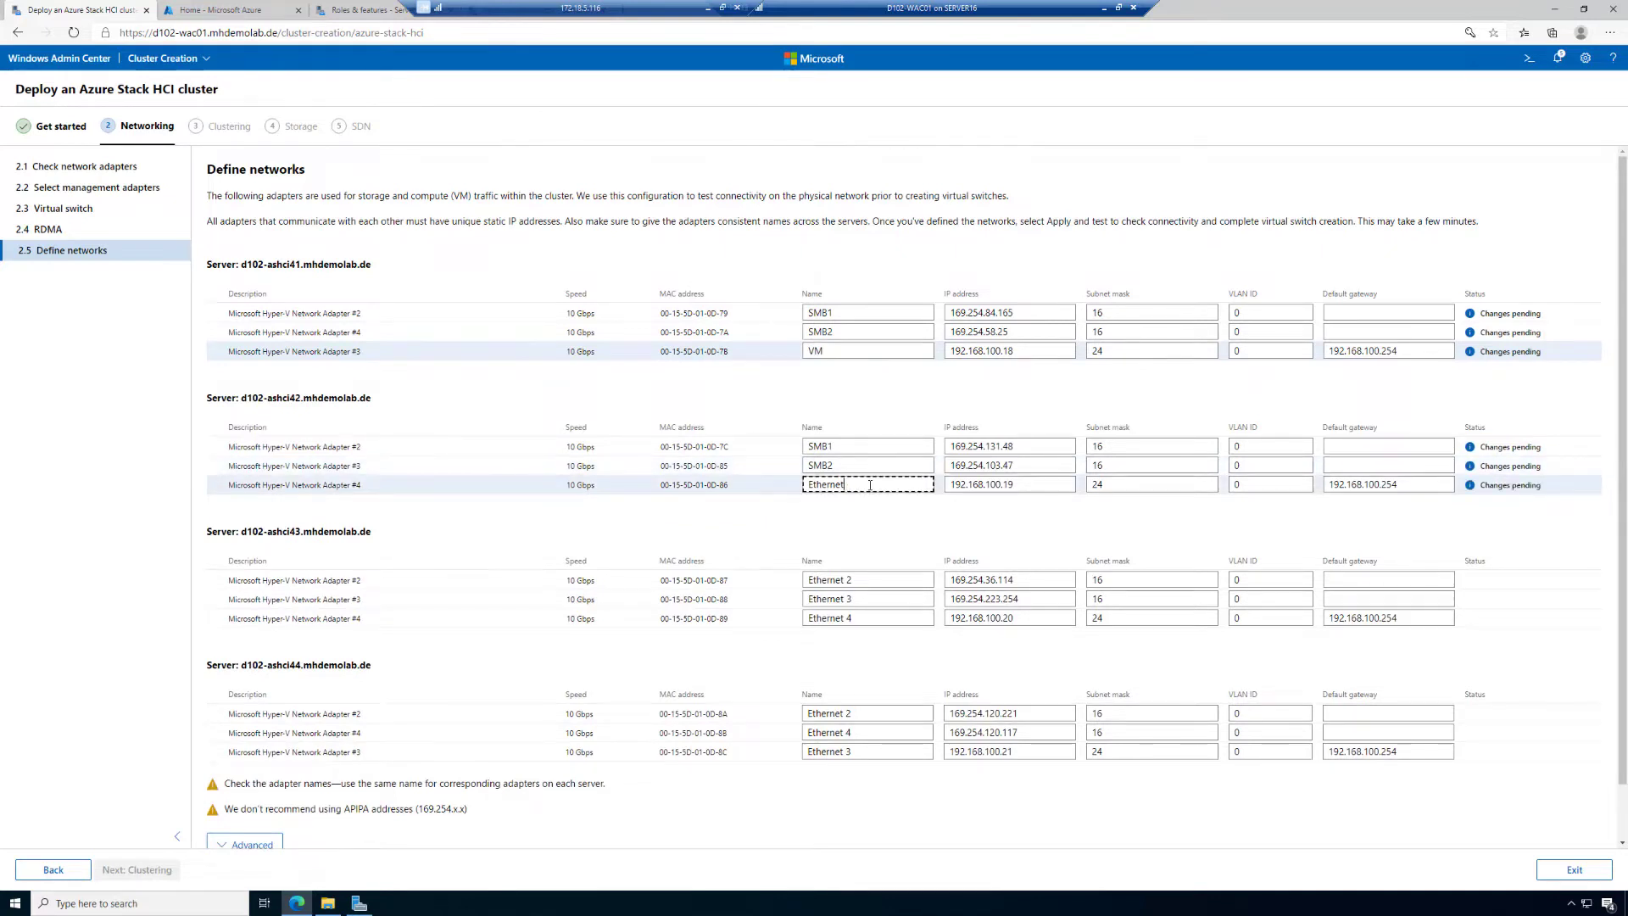
text(VM)
- Rename Microsoft Hyper-V Network Adapter #4 of server ashci43 as VM
click(869, 615)
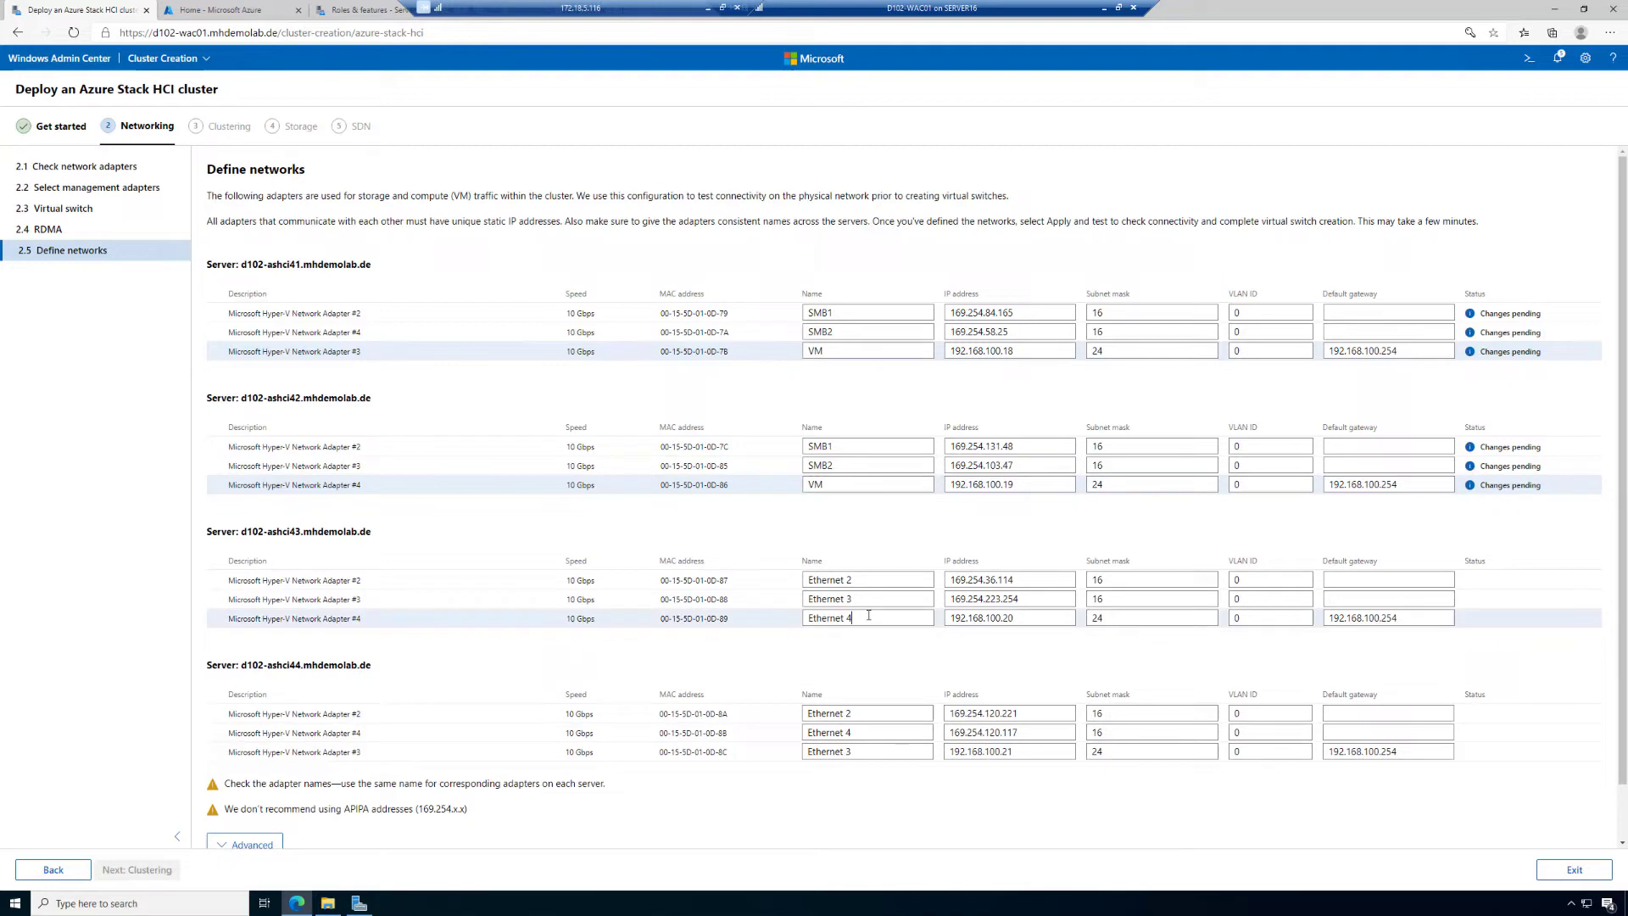
key(BackSpace)
key(BackSpace)
key(BackSpace)
key(BackSpace)
key(BackSpace)
key(BackSpace)
key(BackSpace)
key(BackSpace)
key(BackSpace)
key(BackSpace)
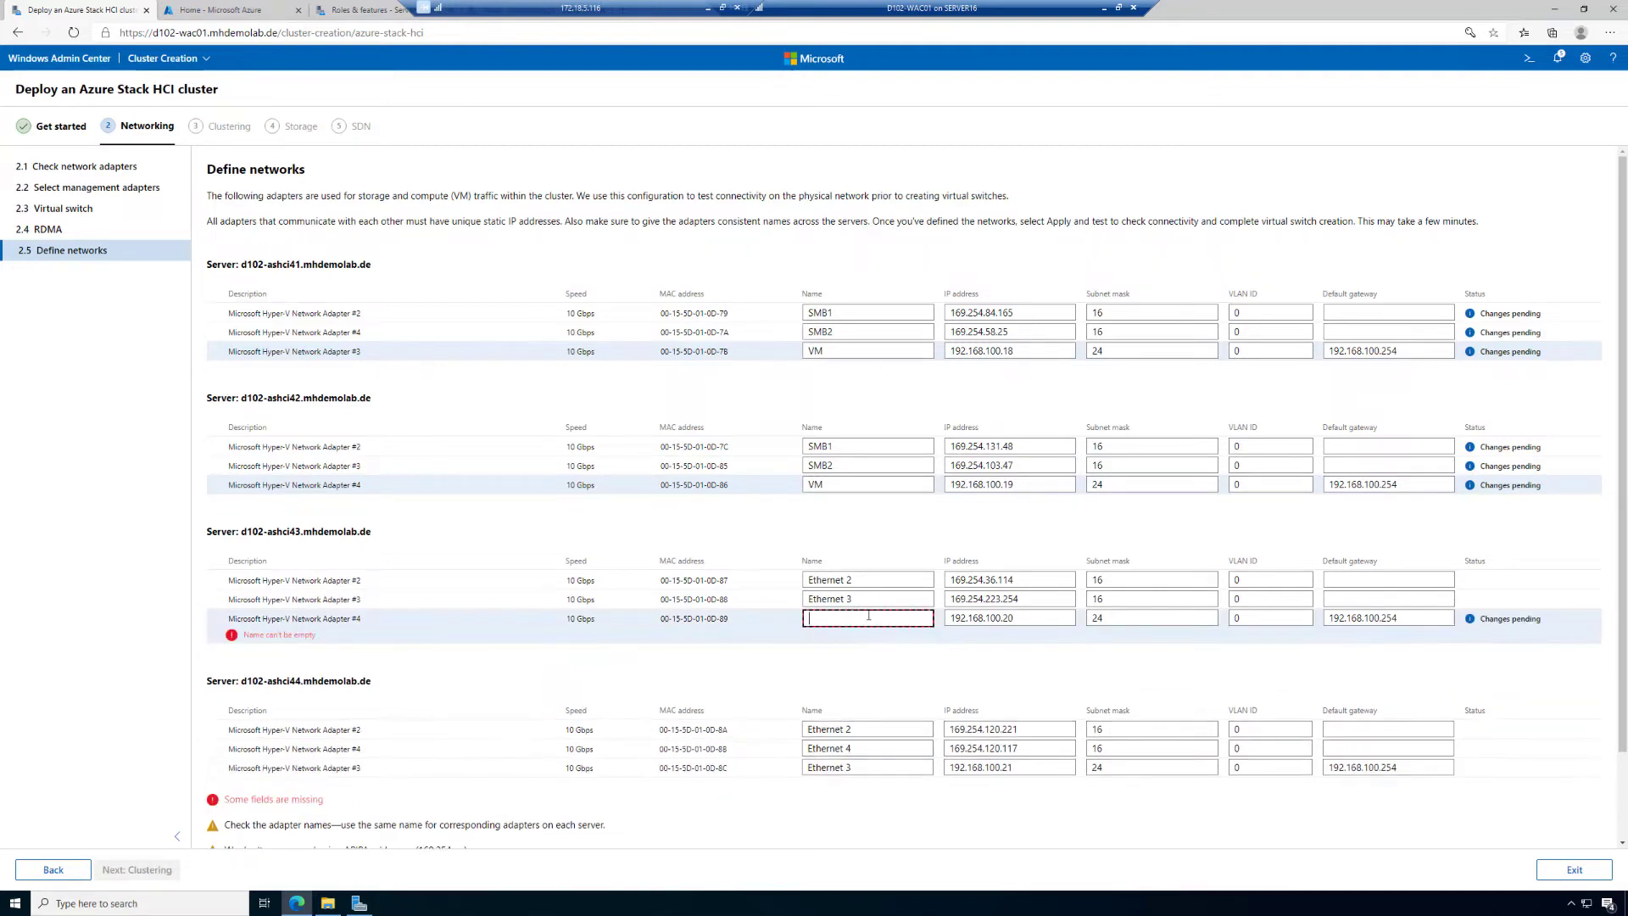
text(VM)
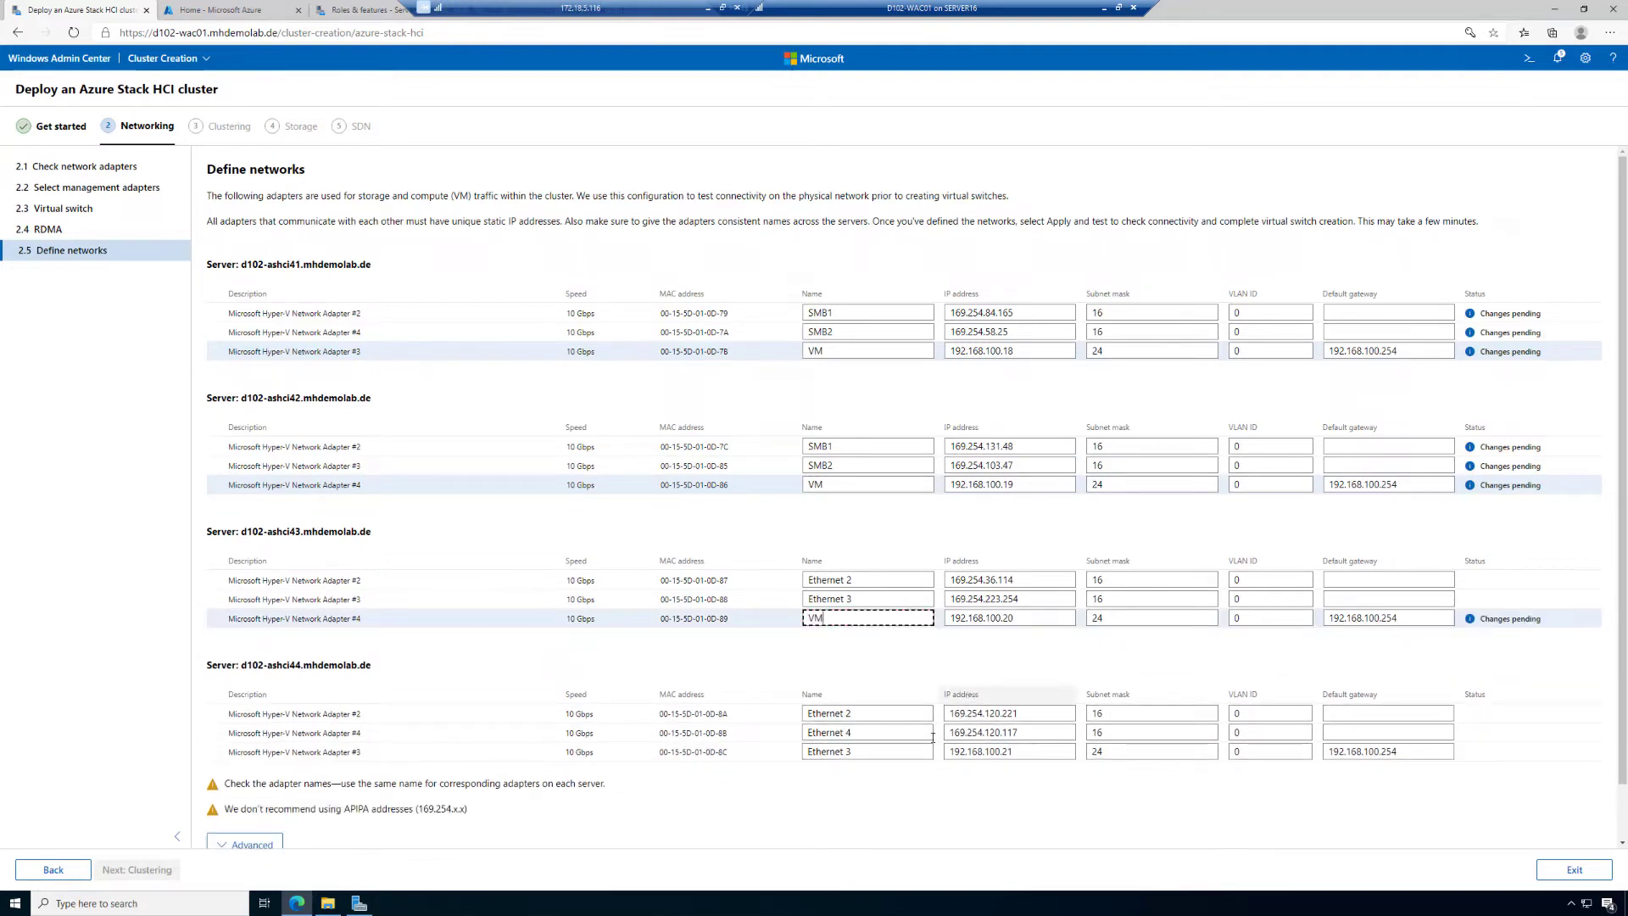
- Rename Microsoft Hyper-V Network Adapter #3 of server ashci44 as VM
click(871, 752)
key(BackSpace)
key(BackSpace)
key(BackSpace)
key(BackSpace)
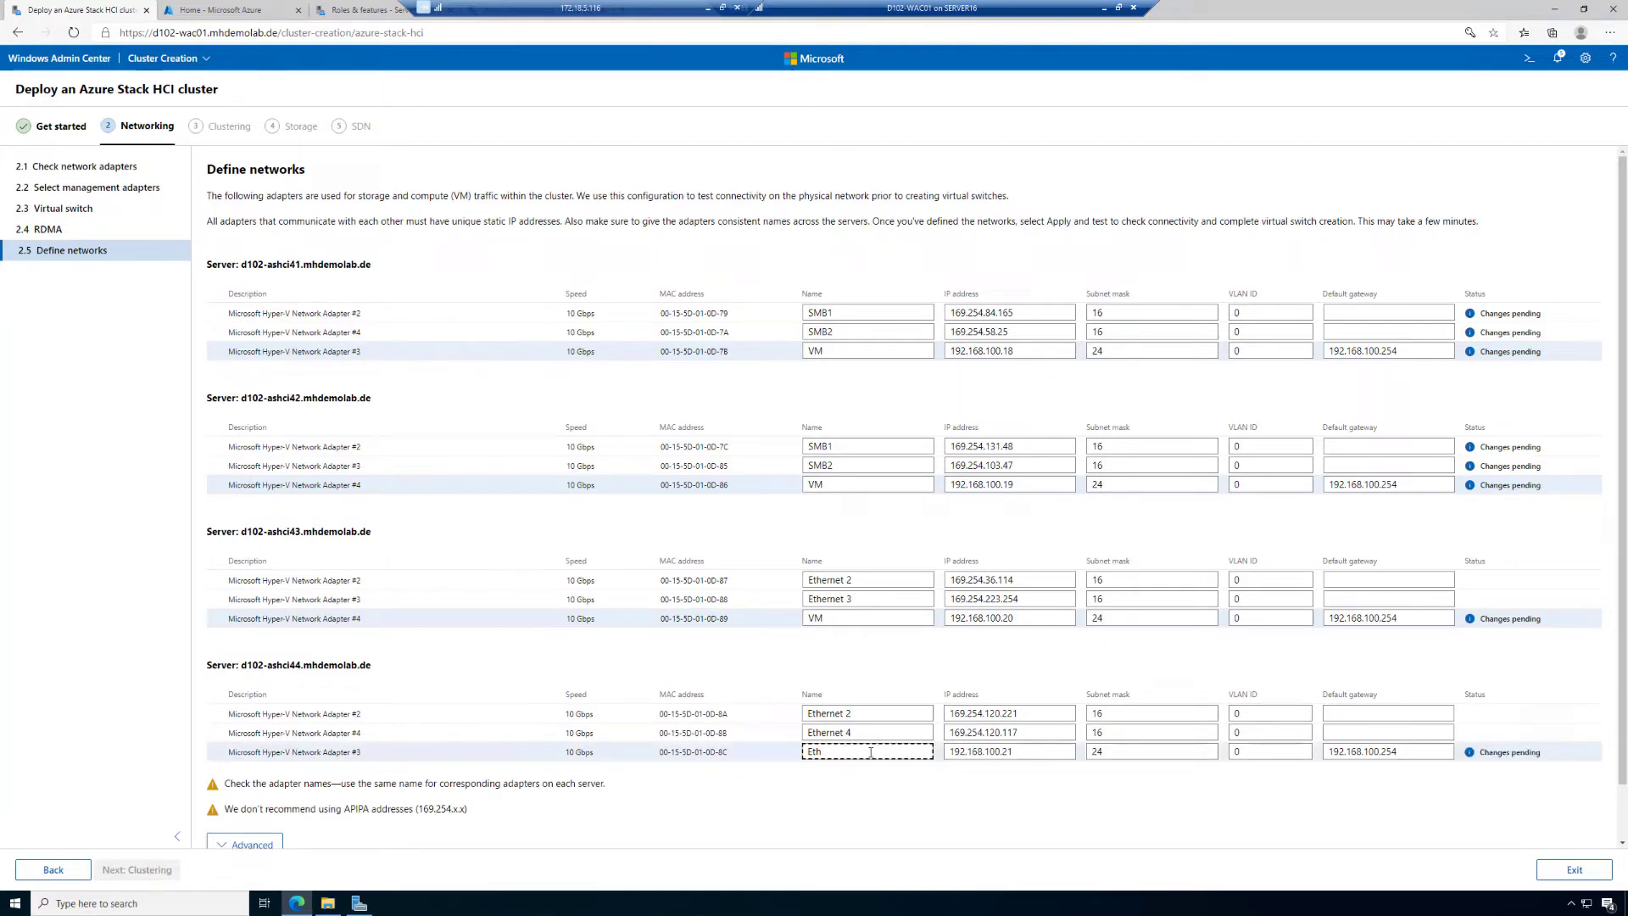
key(BackSpace)
text(VM)
- Rename Microsoft Hyper-V Network Adapter #2 of server ashci43 as SMB1
click(865, 581)
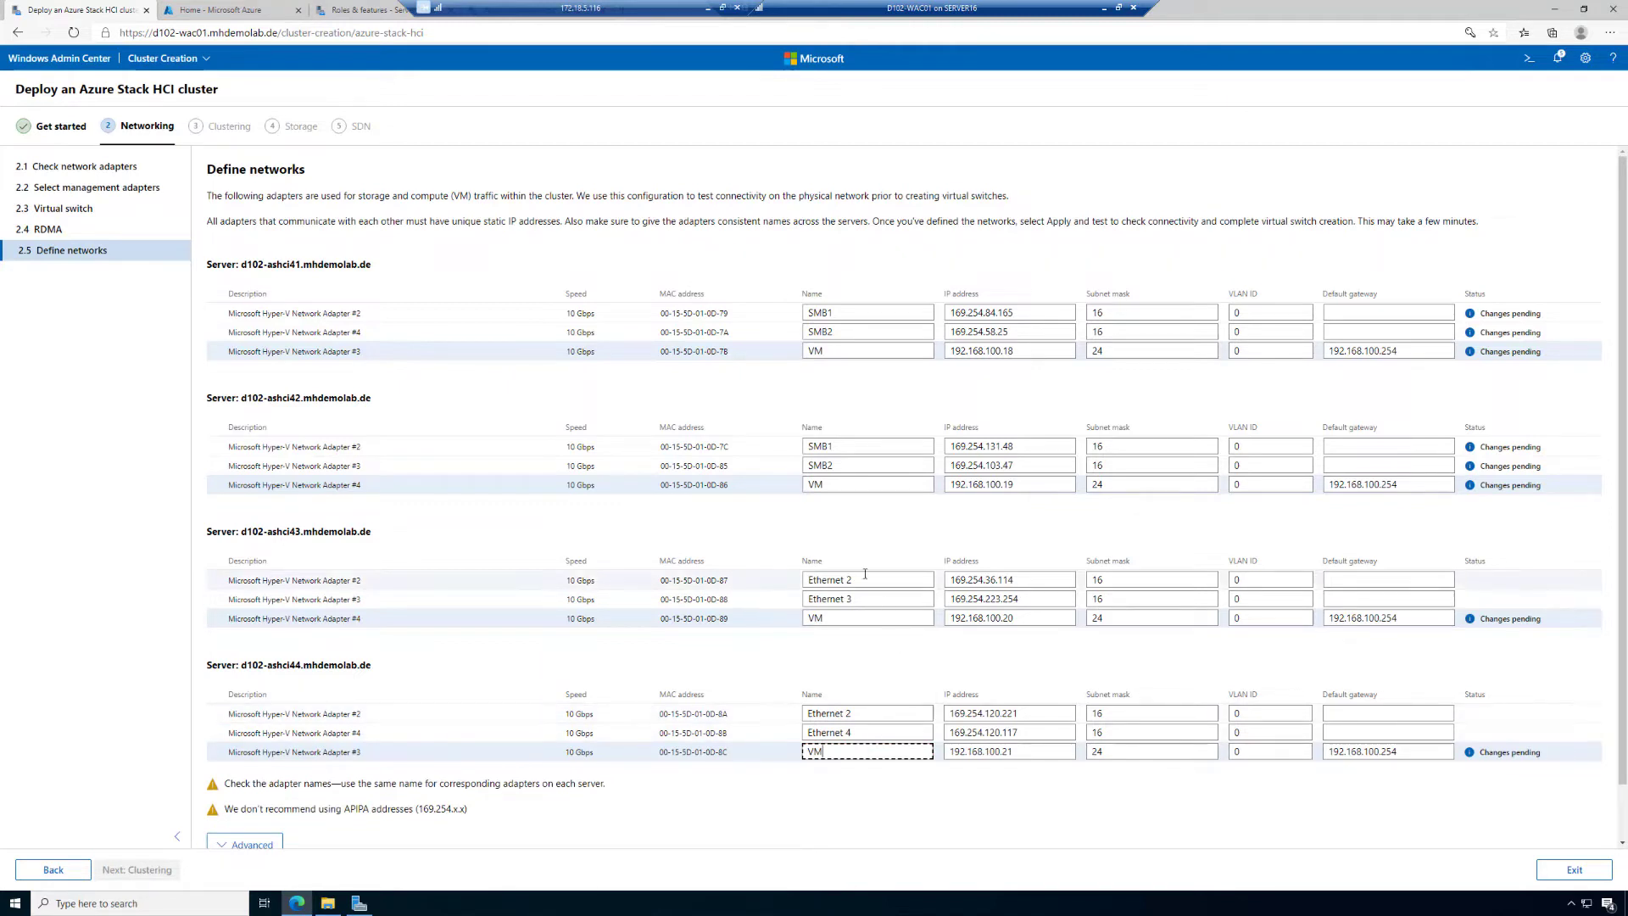
key(BackSpace)
key(BackSpace)
key(BackSpace)
key(BackSpace)
key(BackSpace)
key(BackSpace)
key(BackSpace)
key(BackSpace)
key(BackSpace)
key(BackSpace)
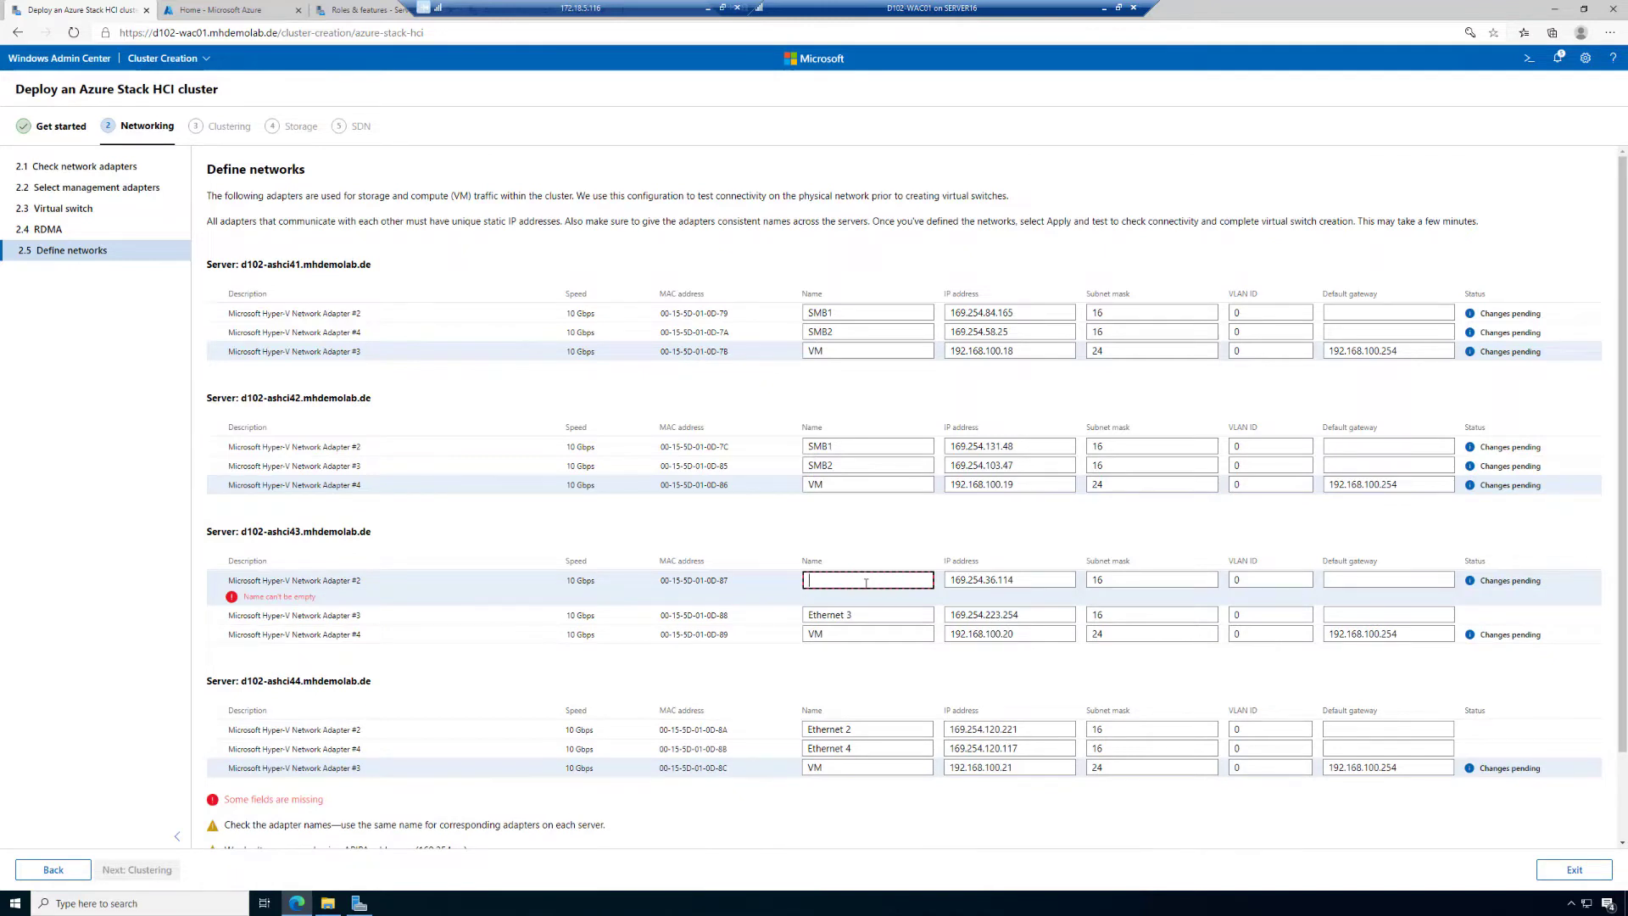
text(SMB1)
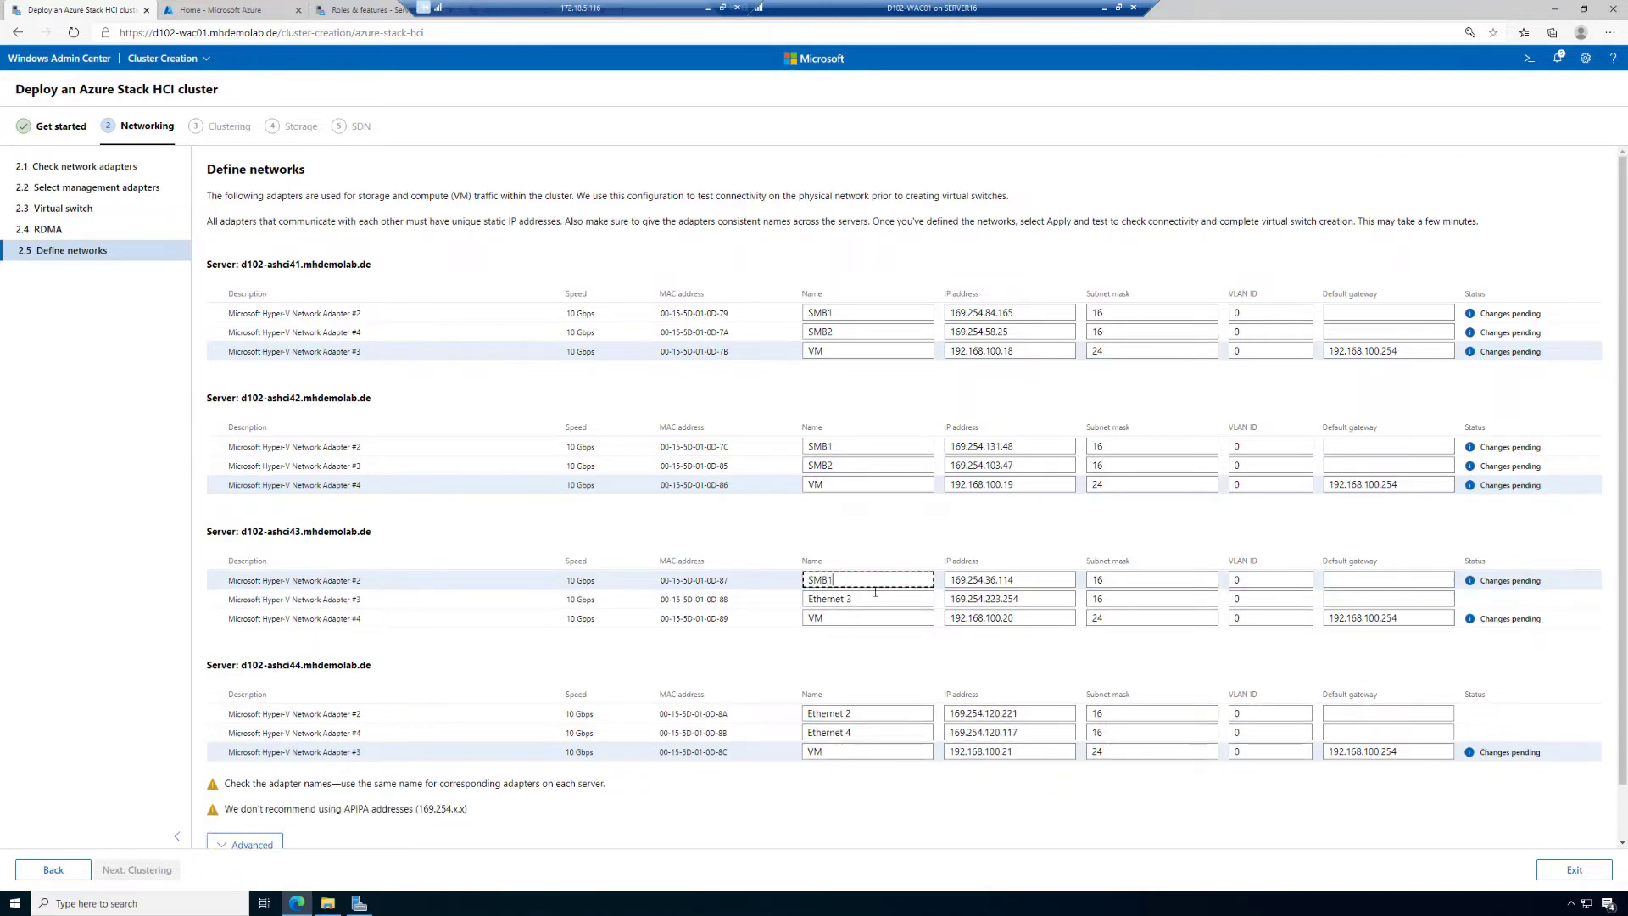
- Rename Microsoft Hyper-V Network Adapter #3 of server ashci43 as SMB2
click(878, 598)
key(BackSpace)
key(BackSpace)
key(BackSpace)
key(BackSpace)
key(BackSpace)
key(BackSpace)
key(BackSpace)
key(BackSpace)
key(BackSpace)
key(BackSpace)
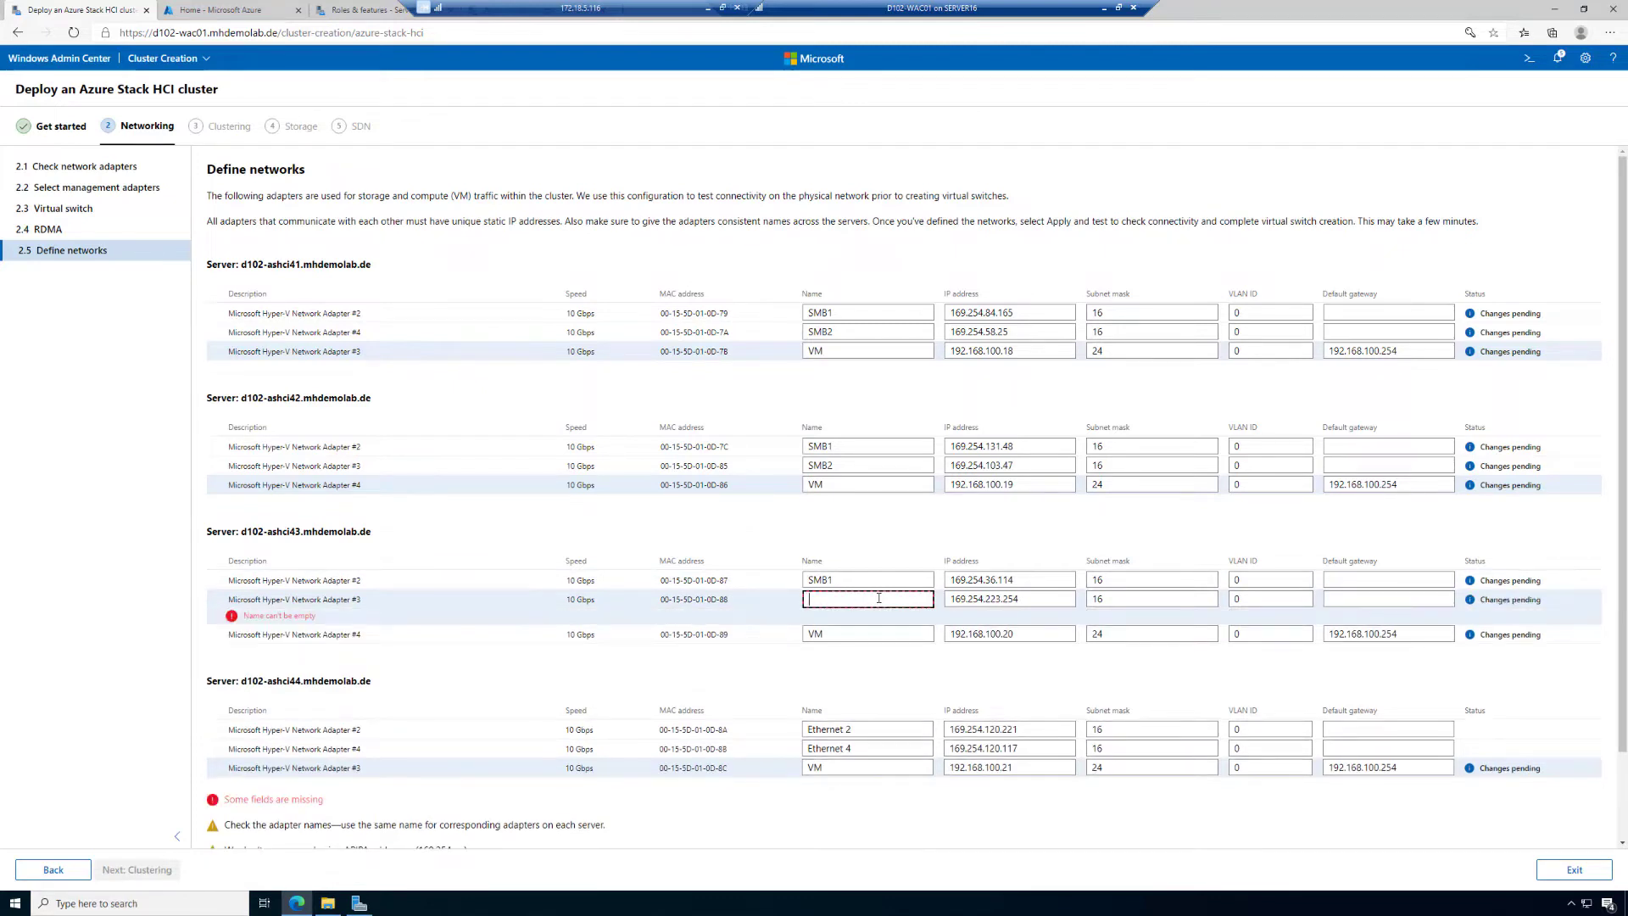
text(SMB)
- Rename Microsoft Hyper-V Network Adapter #2 of server ashci44 as SMB1
click(876, 715)
key(BackSpace)
key(BackSpace)
key(BackSpace)
key(BackSpace)
key(BackSpace)
key(BackSpace)
key(BackSpace)
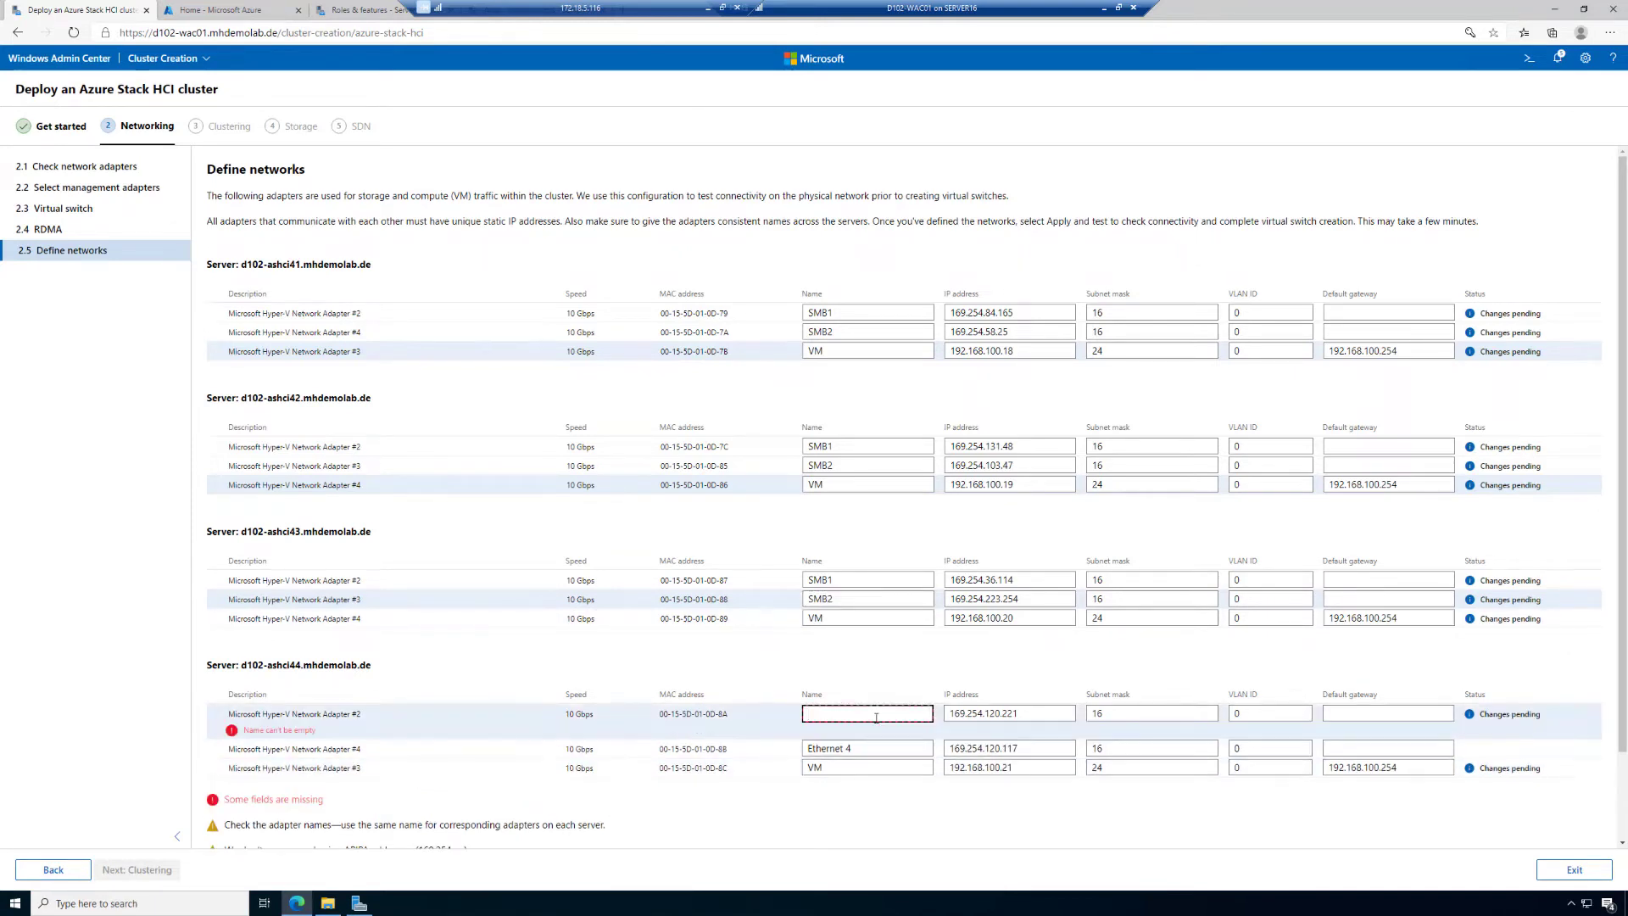
text(SMB1)
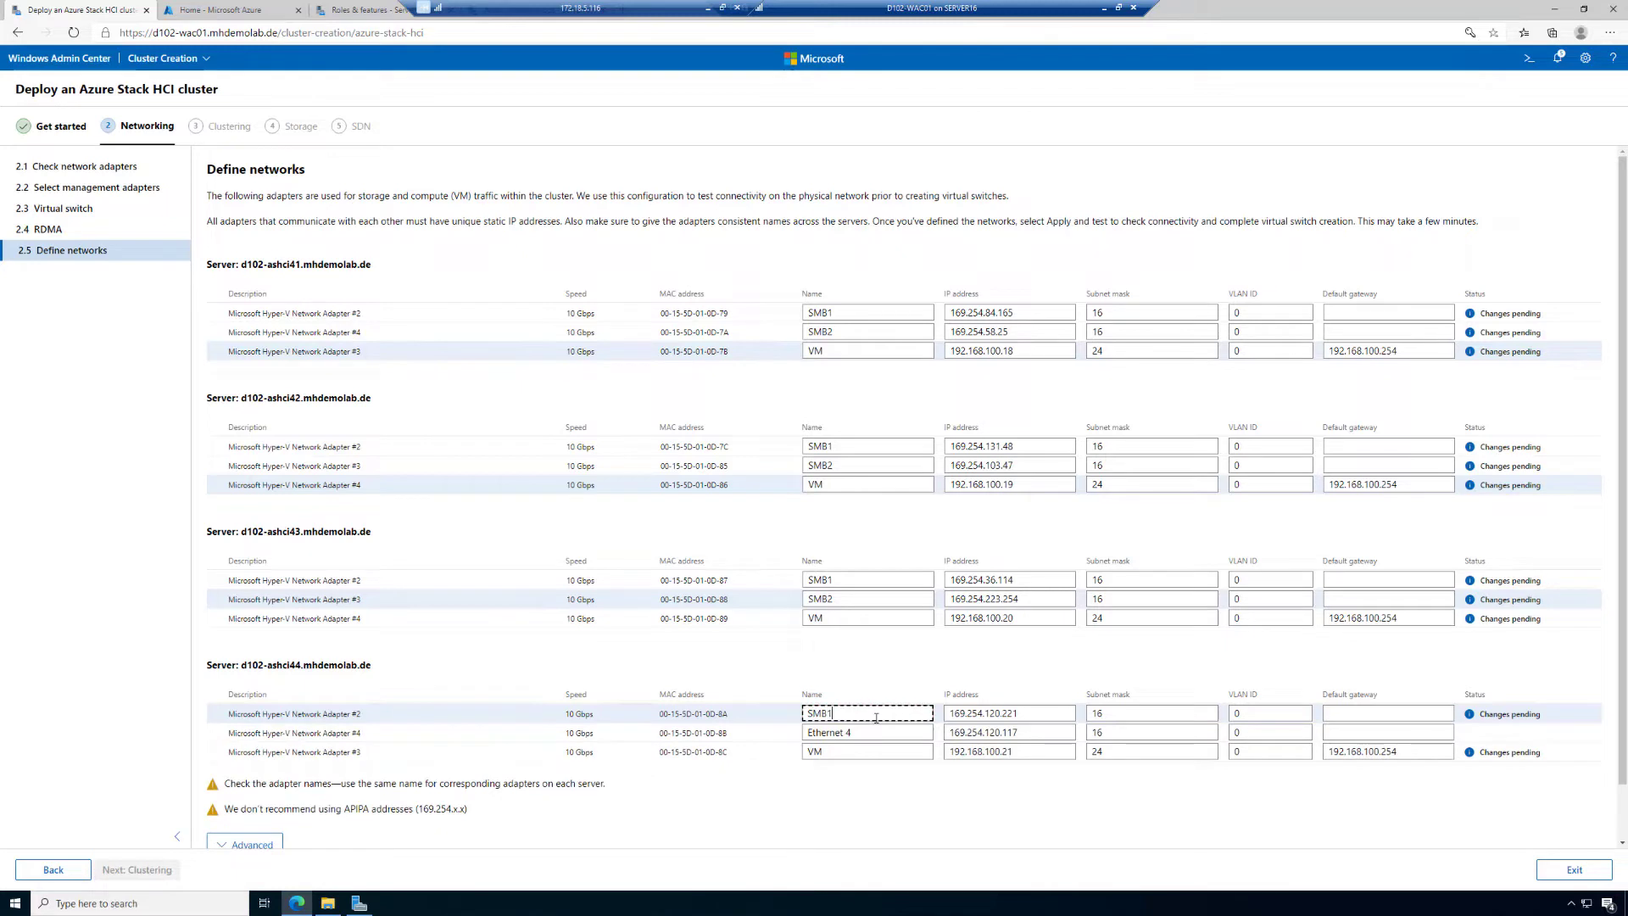
- Rename Microsoft Hyper-V Network Adapter #4 of server ashci44 as SMB2
click(870, 734)
key(BackSpace)
key(BackSpace)
key(BackSpace)
key(BackSpace)
key(BackSpace)
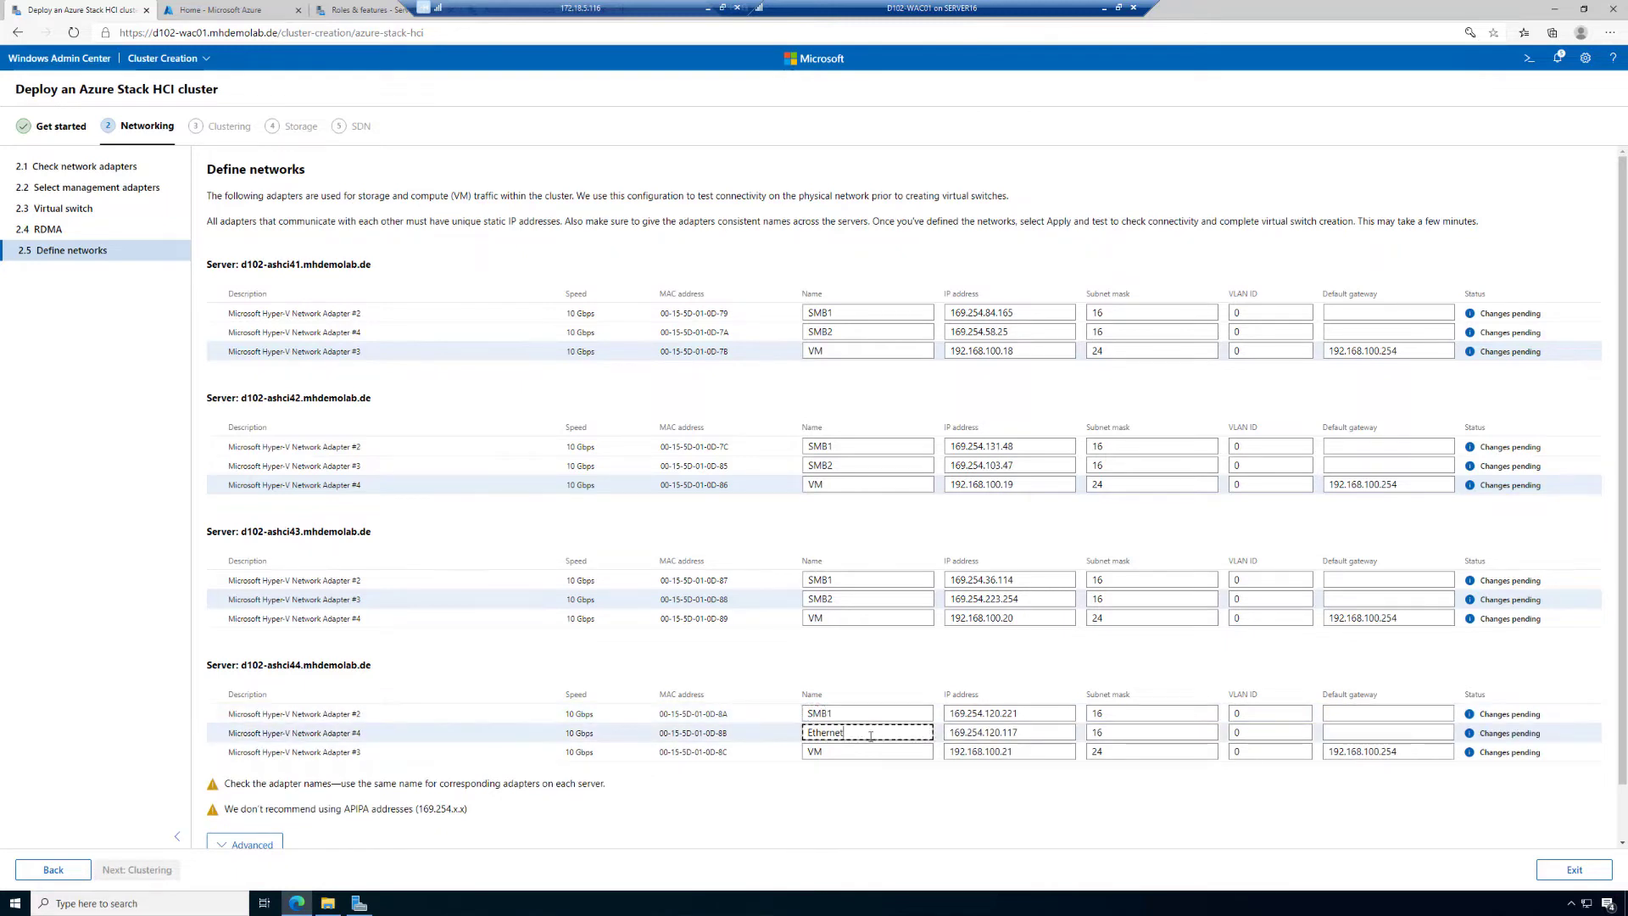
key(BackSpace)
key(BackSpace)
key(BackSpace)
key(BackSpace)
key(BackSpace)
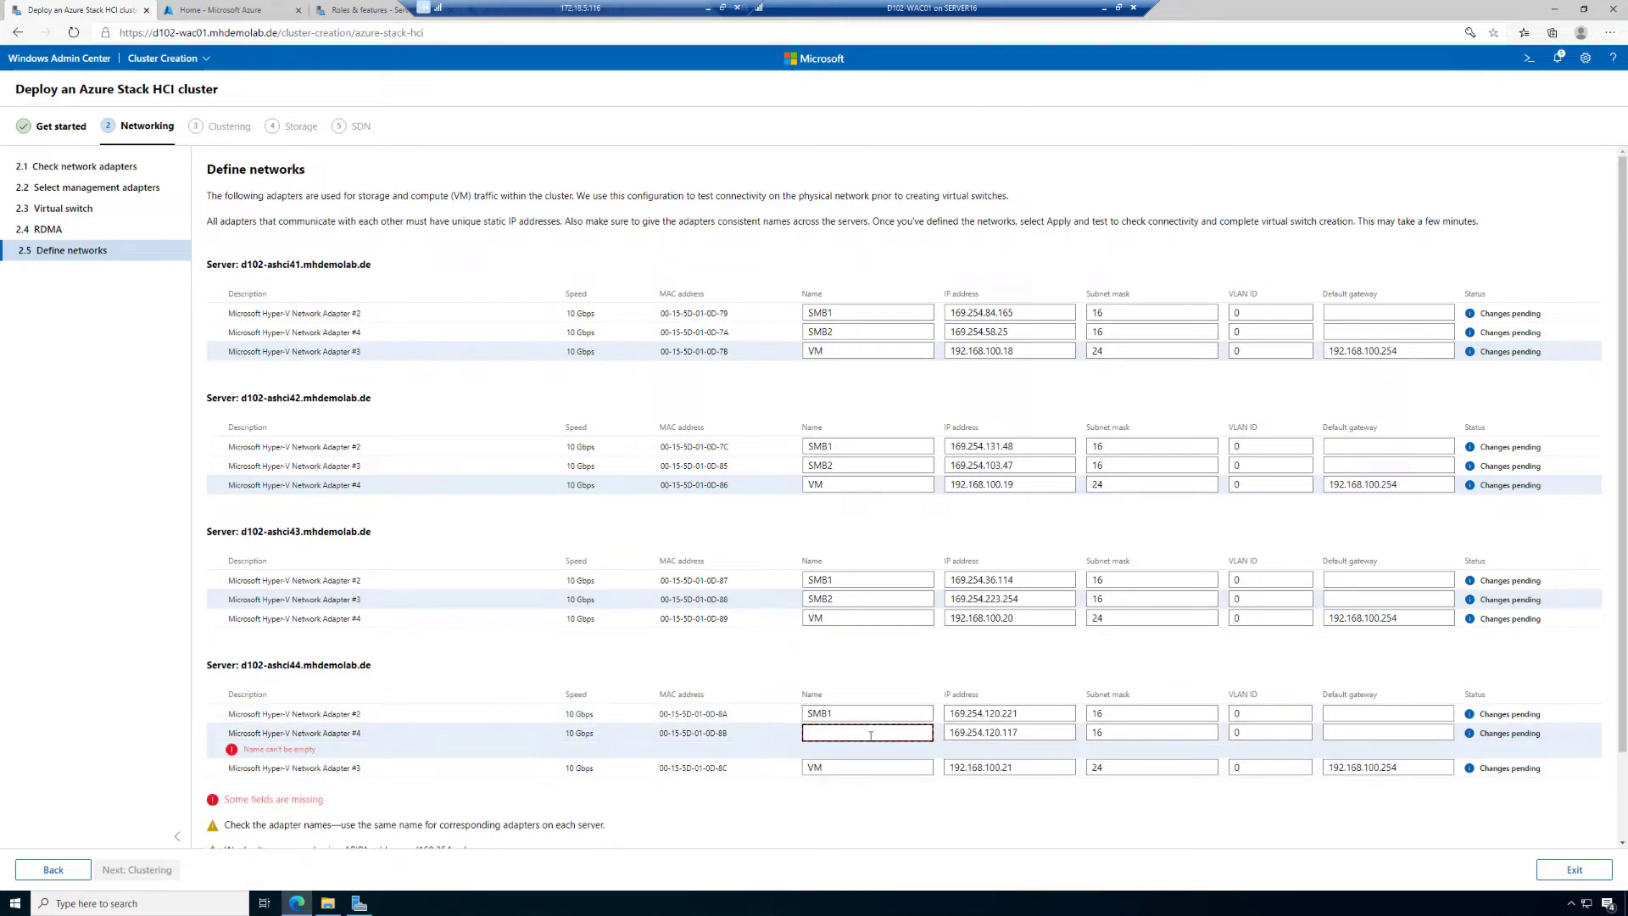
text(SMB)
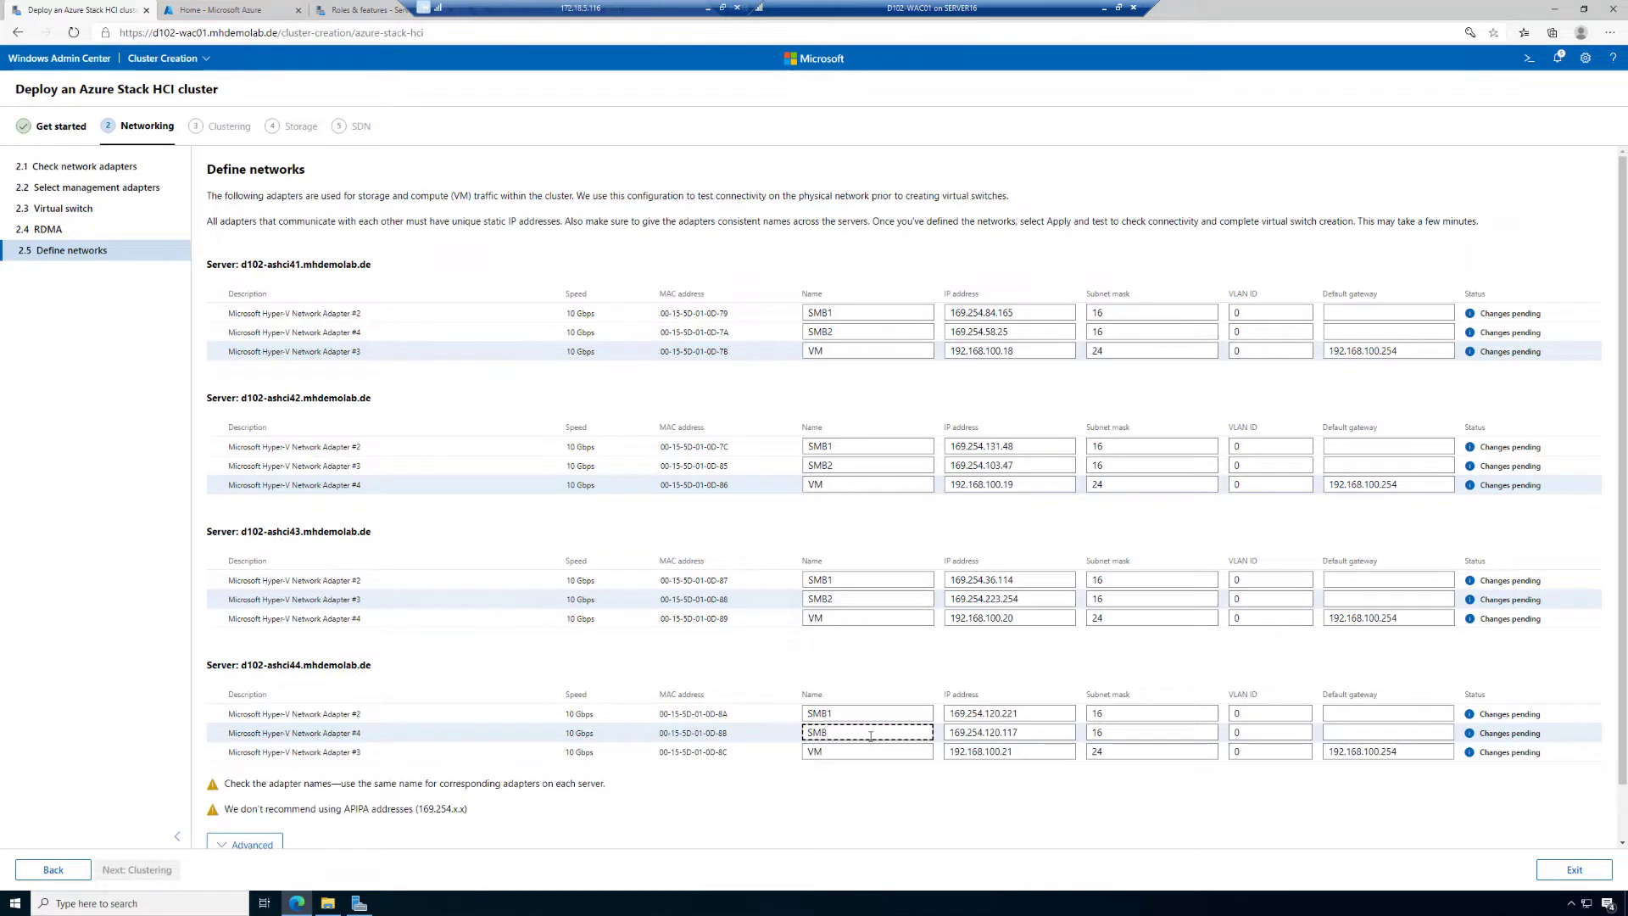
text(2)
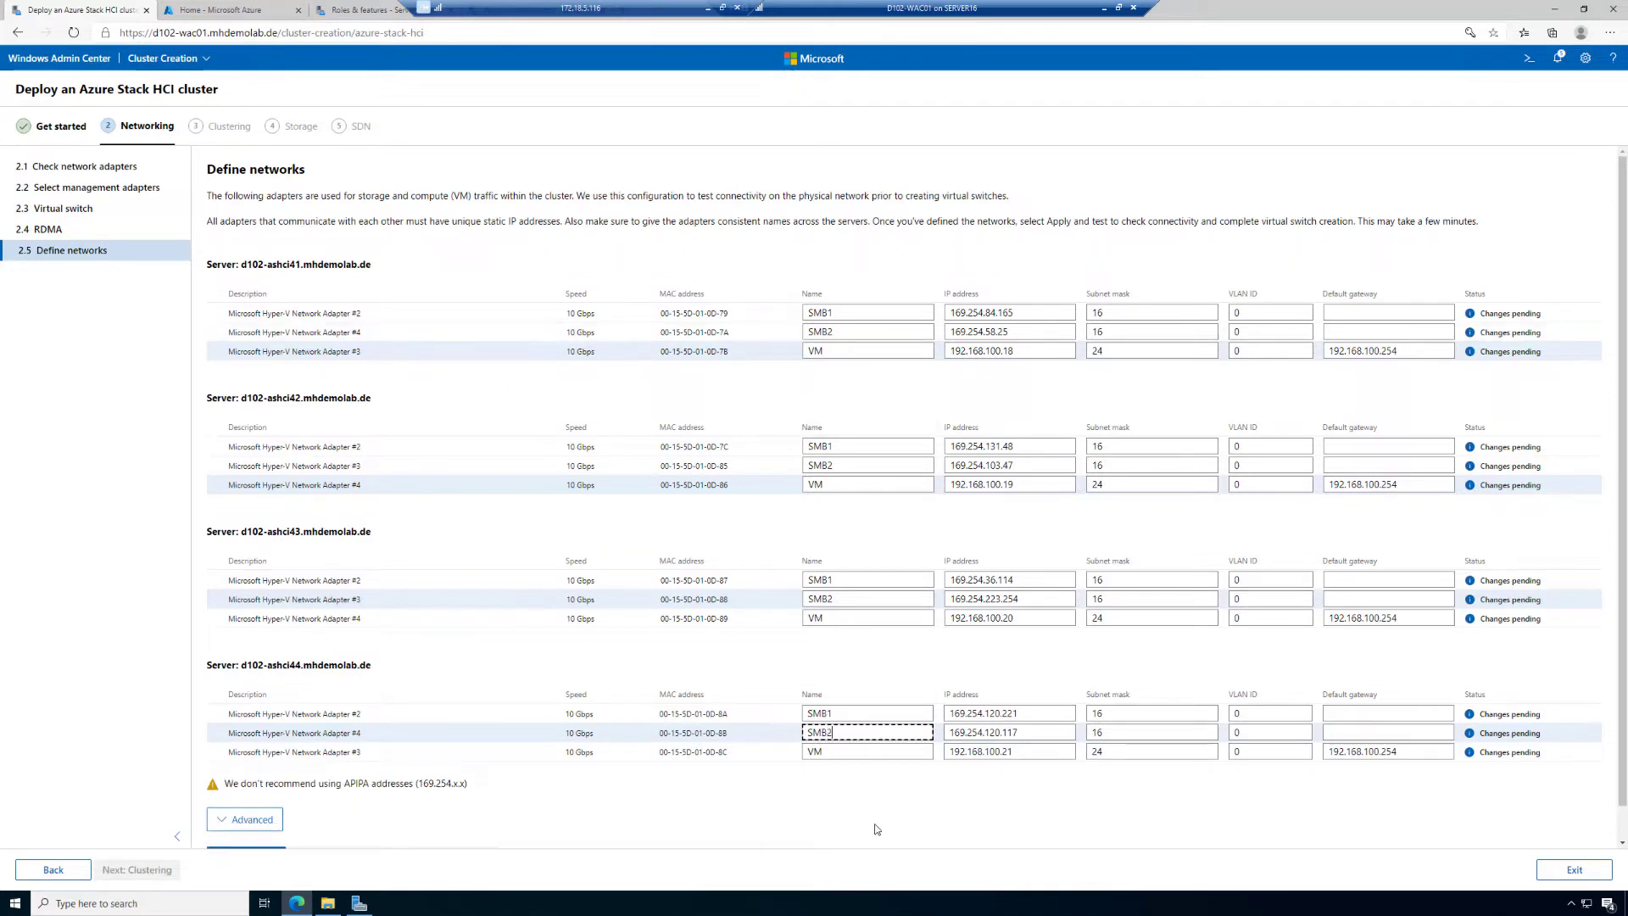
- Set the IP address of the SMB1 adapter on server ashci41 to 192.168.101.11
click(1056, 313)
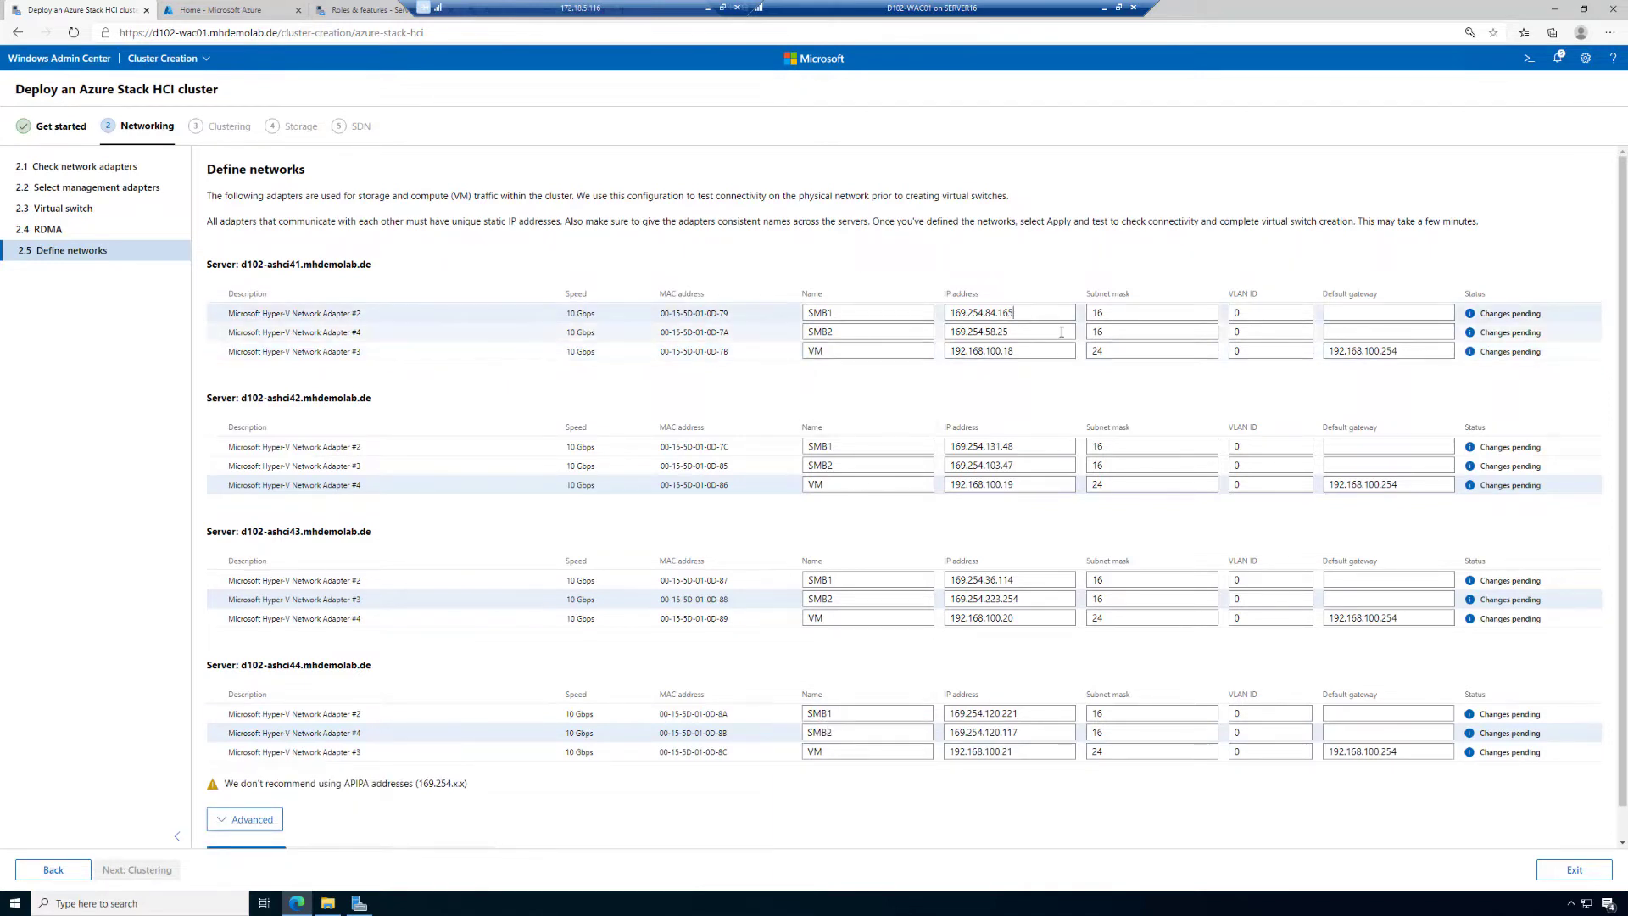
key(BackSpace)
key(BackSpace)
key(BackSpace)
key(BackSpace)
key(BackSpace)
key(BackSpace)
key(BackSpace)
key(BackSpace)
key(BackSpace)
key(BackSpace)
key(BackSpace)
key(BackSpace)
key(BackSpace)
text(192.168.101)
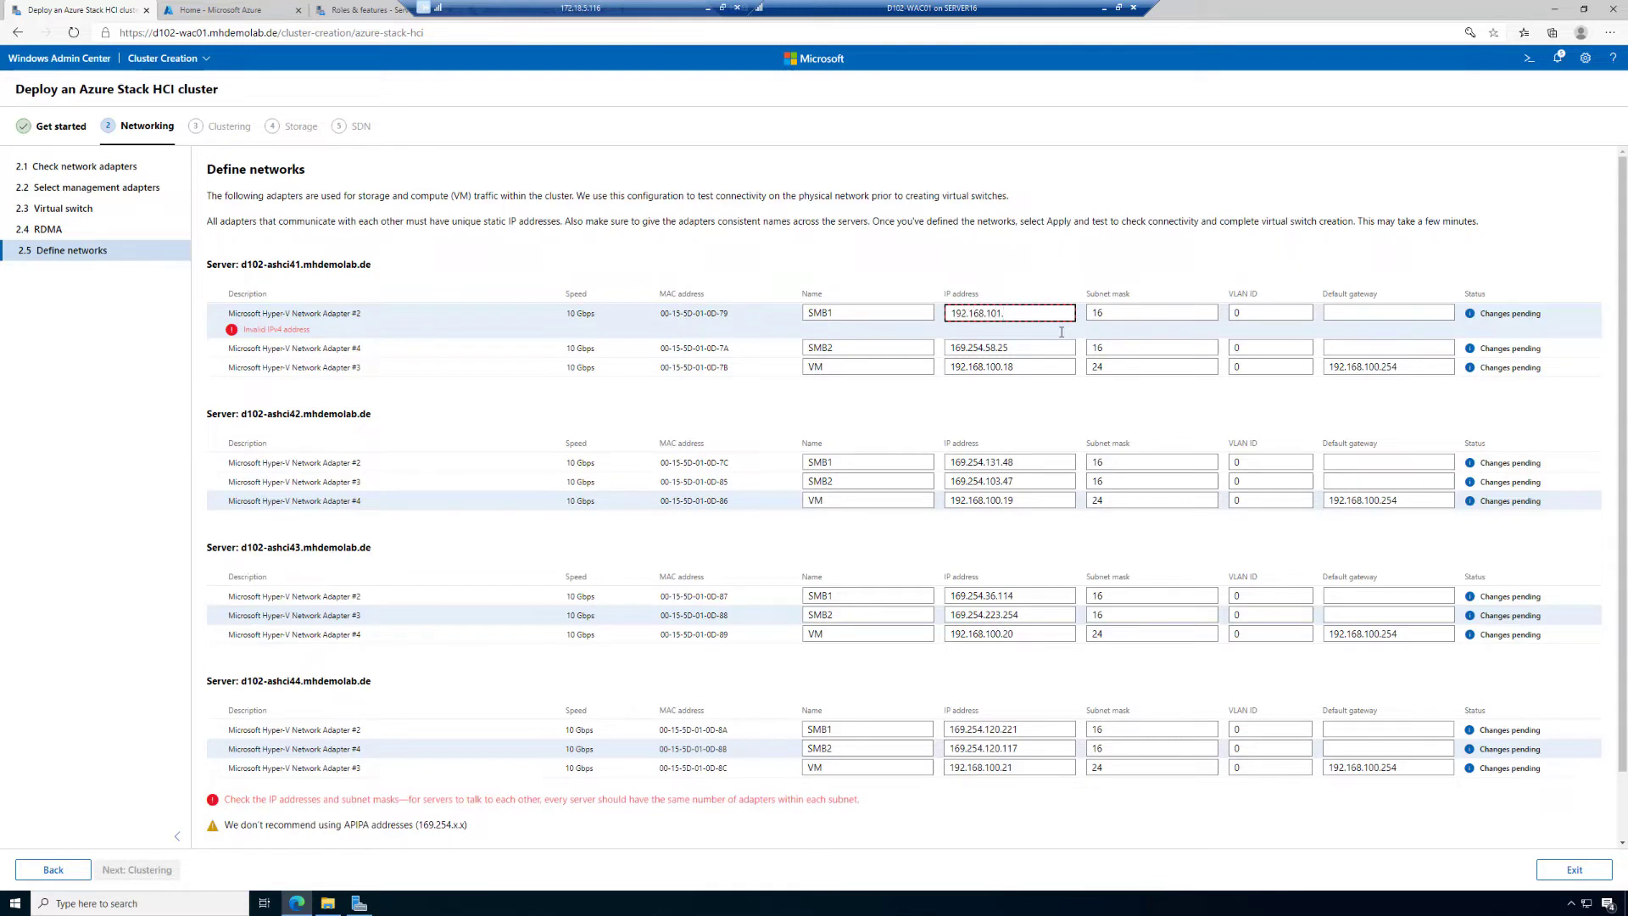
text(.11)
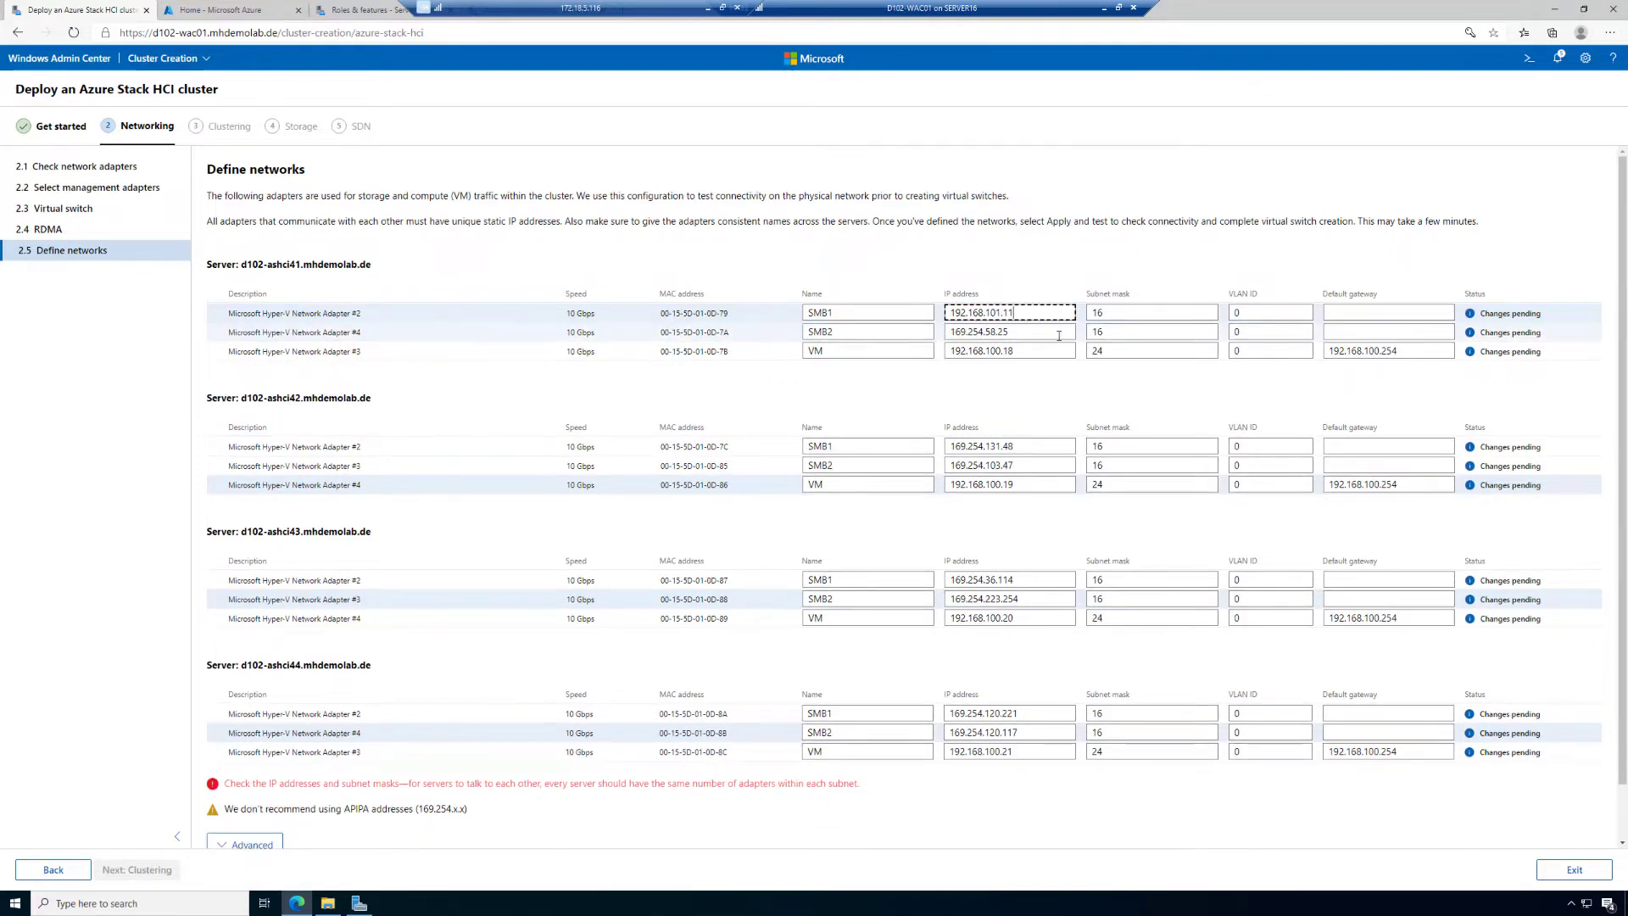
- Set the IP address of the SMB2 adapter on server ashci41 to 192.168.101.12
click(1061, 332)
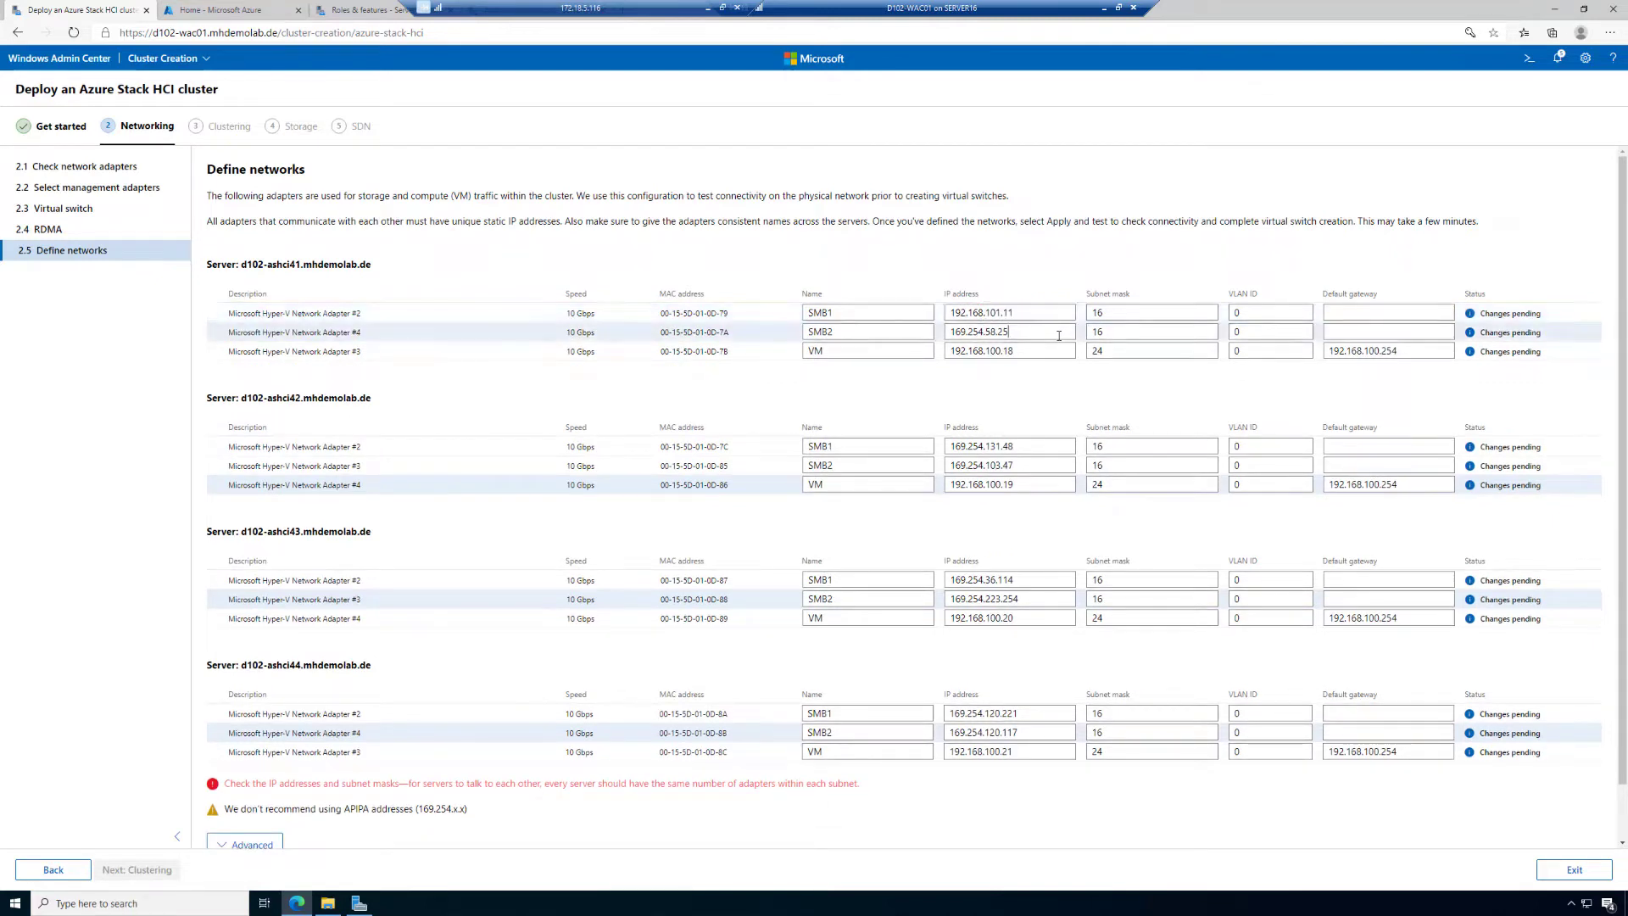
key(ctrl+a)
key(BackSpace)
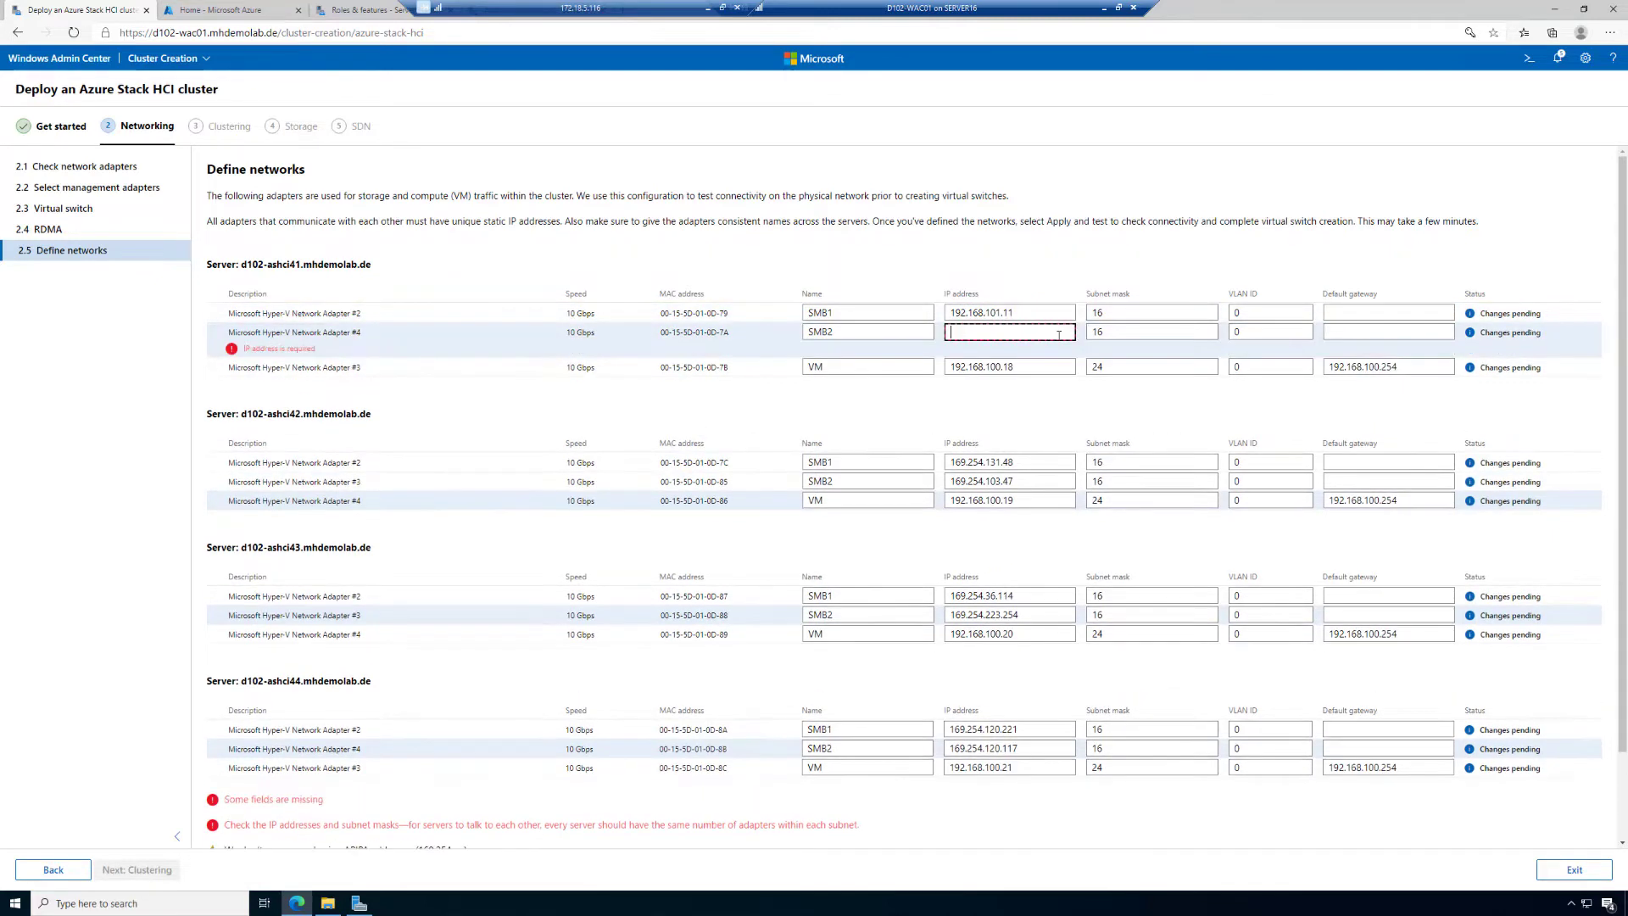
text(192)
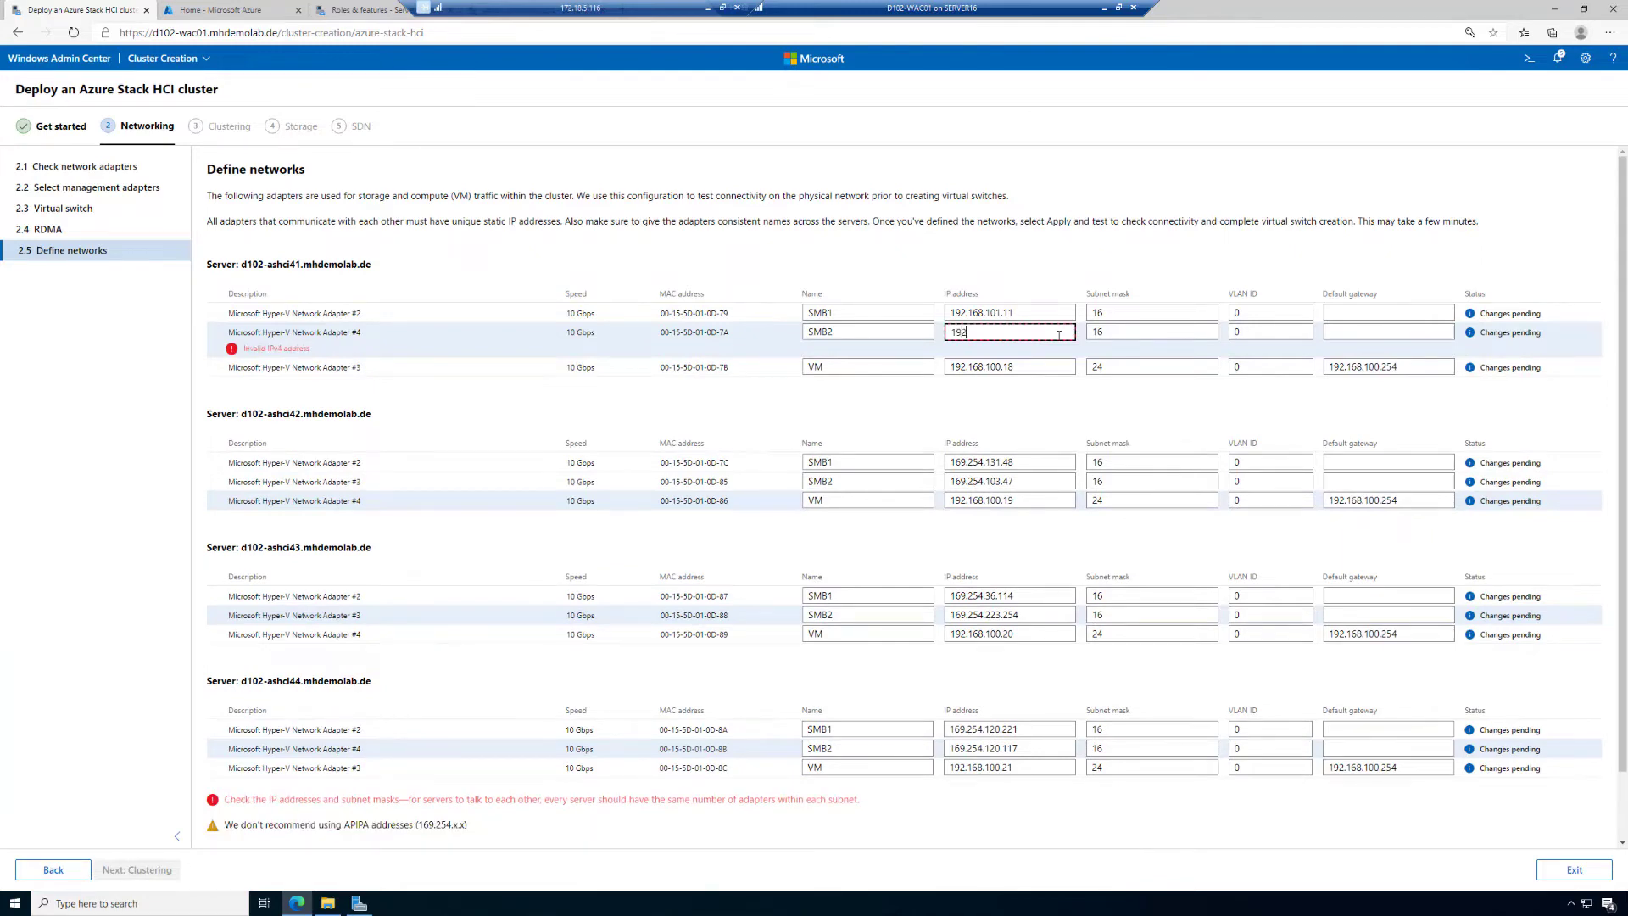
text(.168.101.12)
- Set the IP address of the SMB1 adapter on server ashci42 to 192.168.101.21
click(1026, 448)
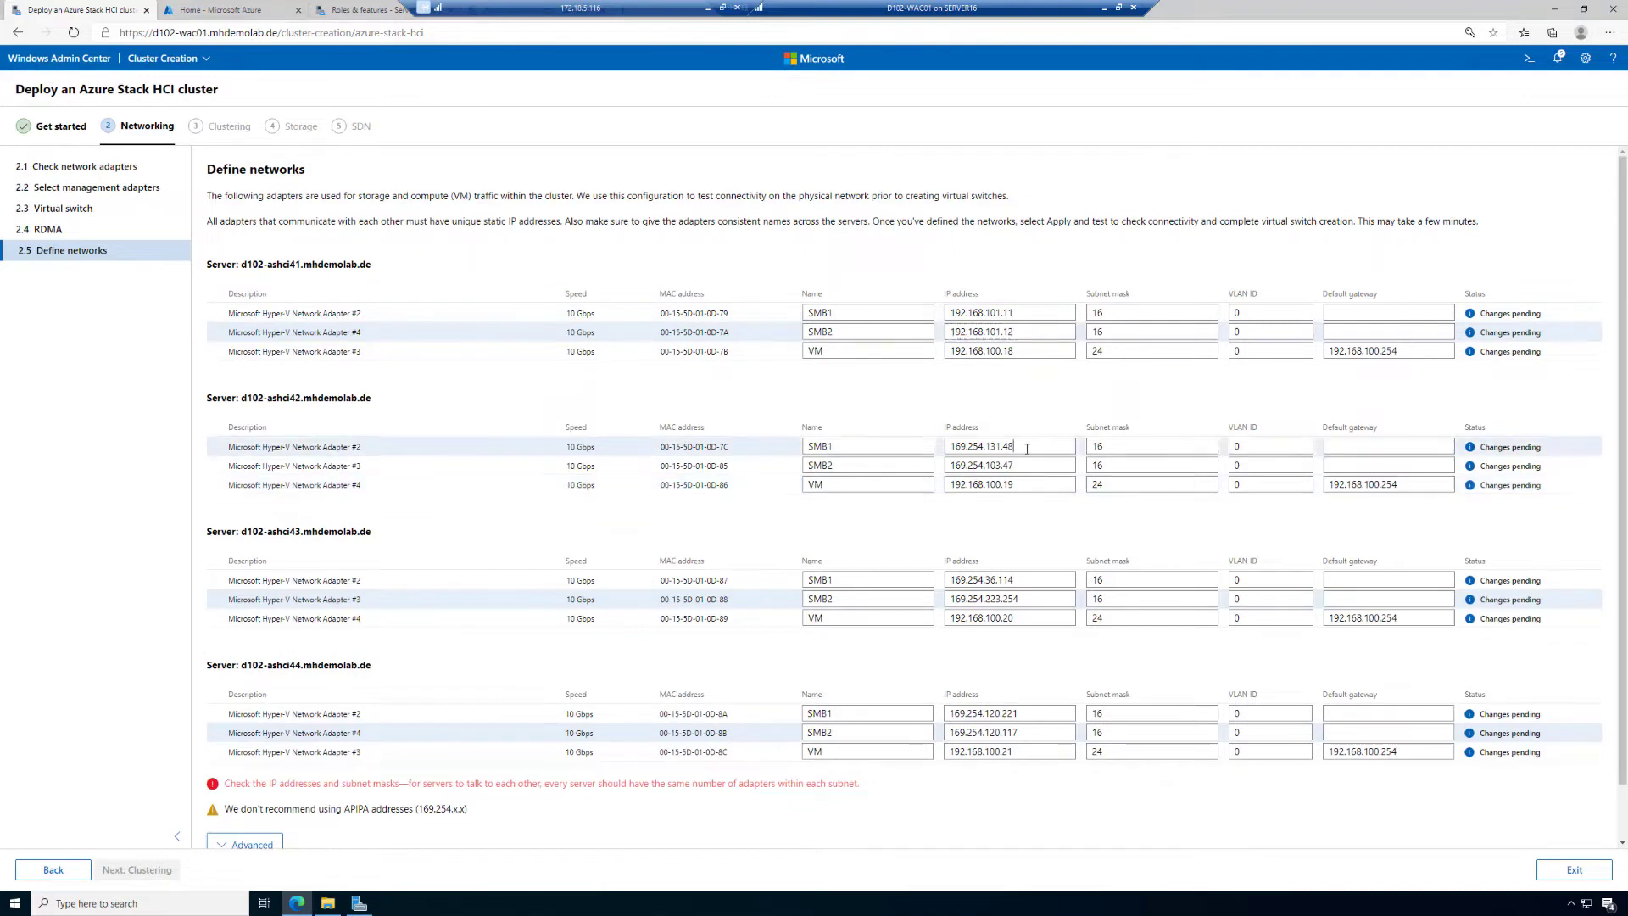
key(BackSpace)
key(BackSpace)
key(BackSpace)
key(BackSpace)
key(BackSpace)
key(BackSpace)
key(BackSpace)
key(BackSpace)
key(BackSpace)
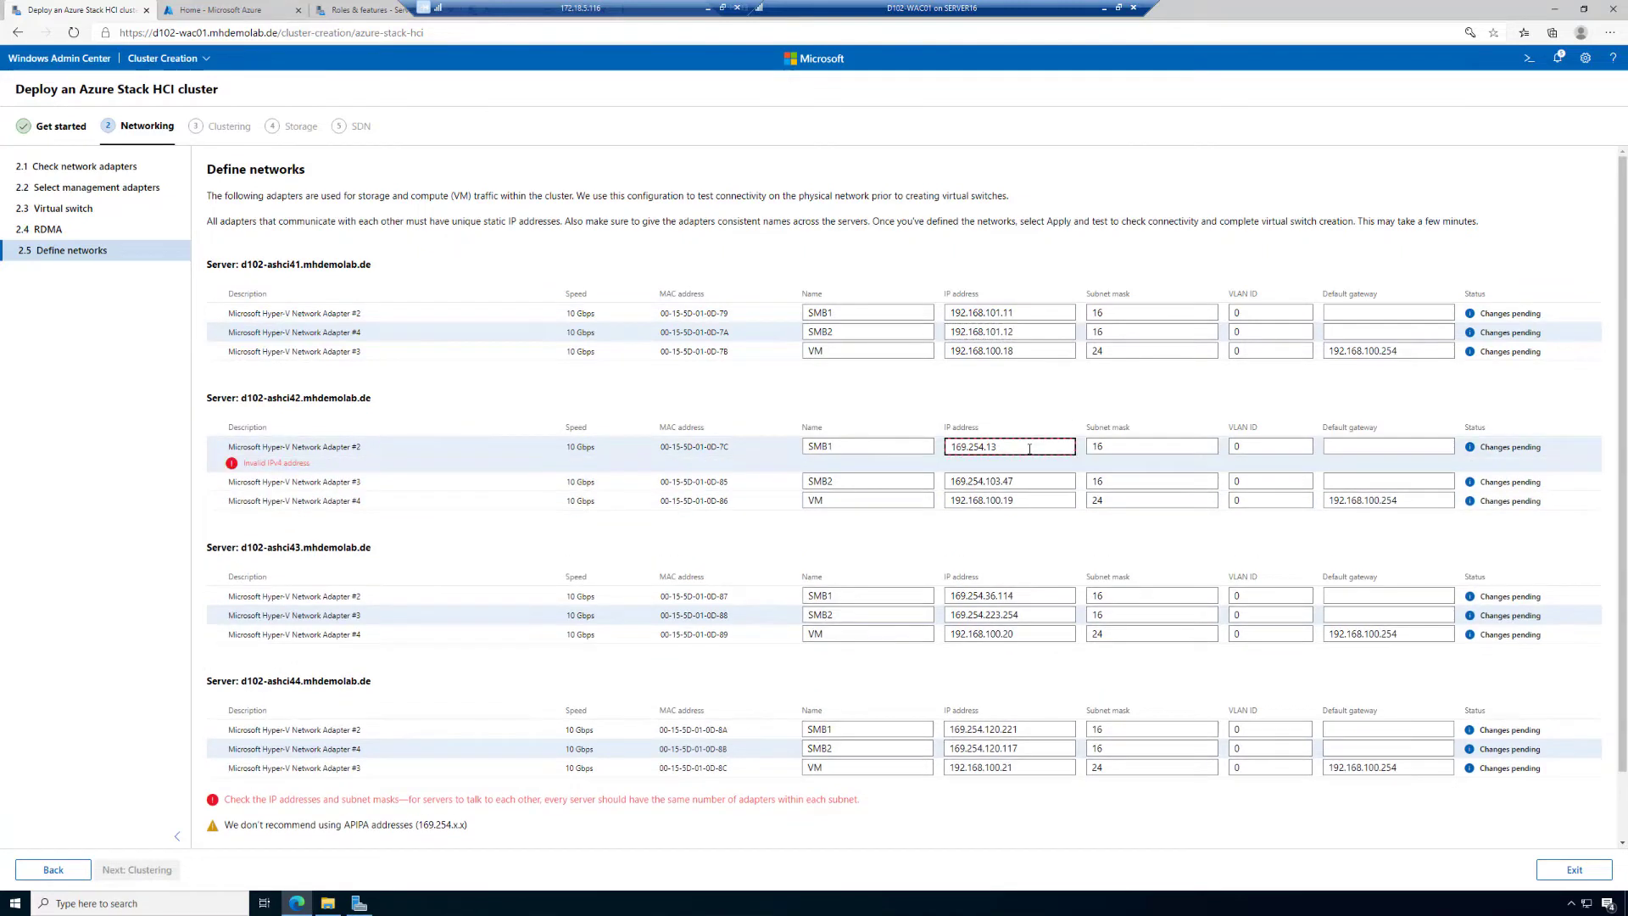
key(BackSpace)
key(BackSpace)
key(BackSpace)
key(BackSpace)
key(BackSpace)
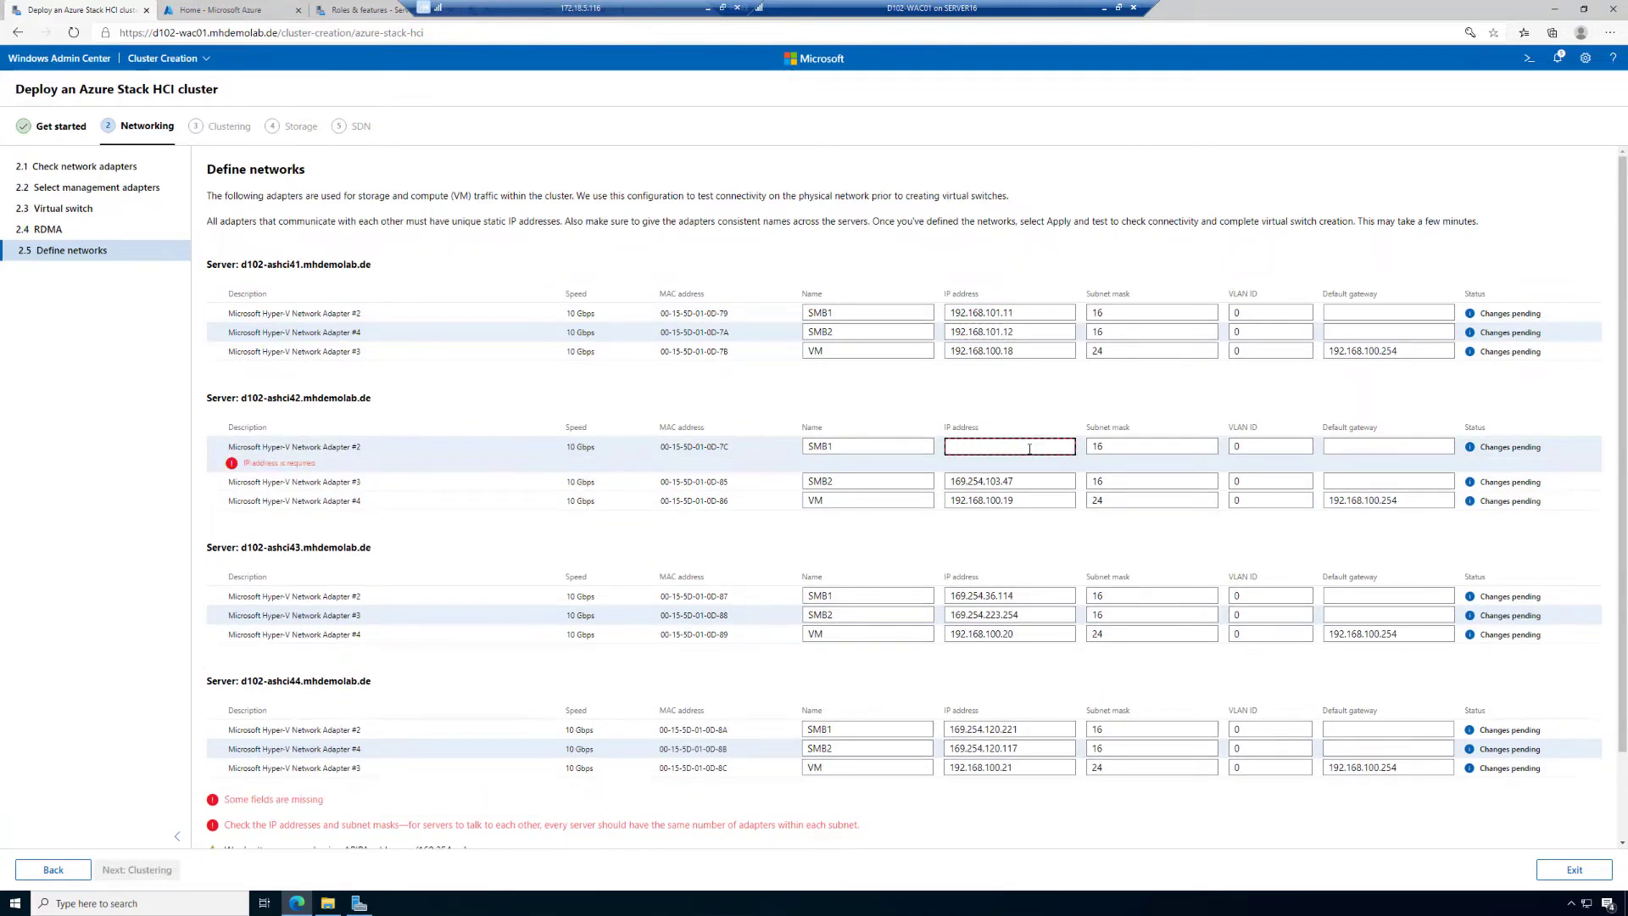
text(192.168.101)
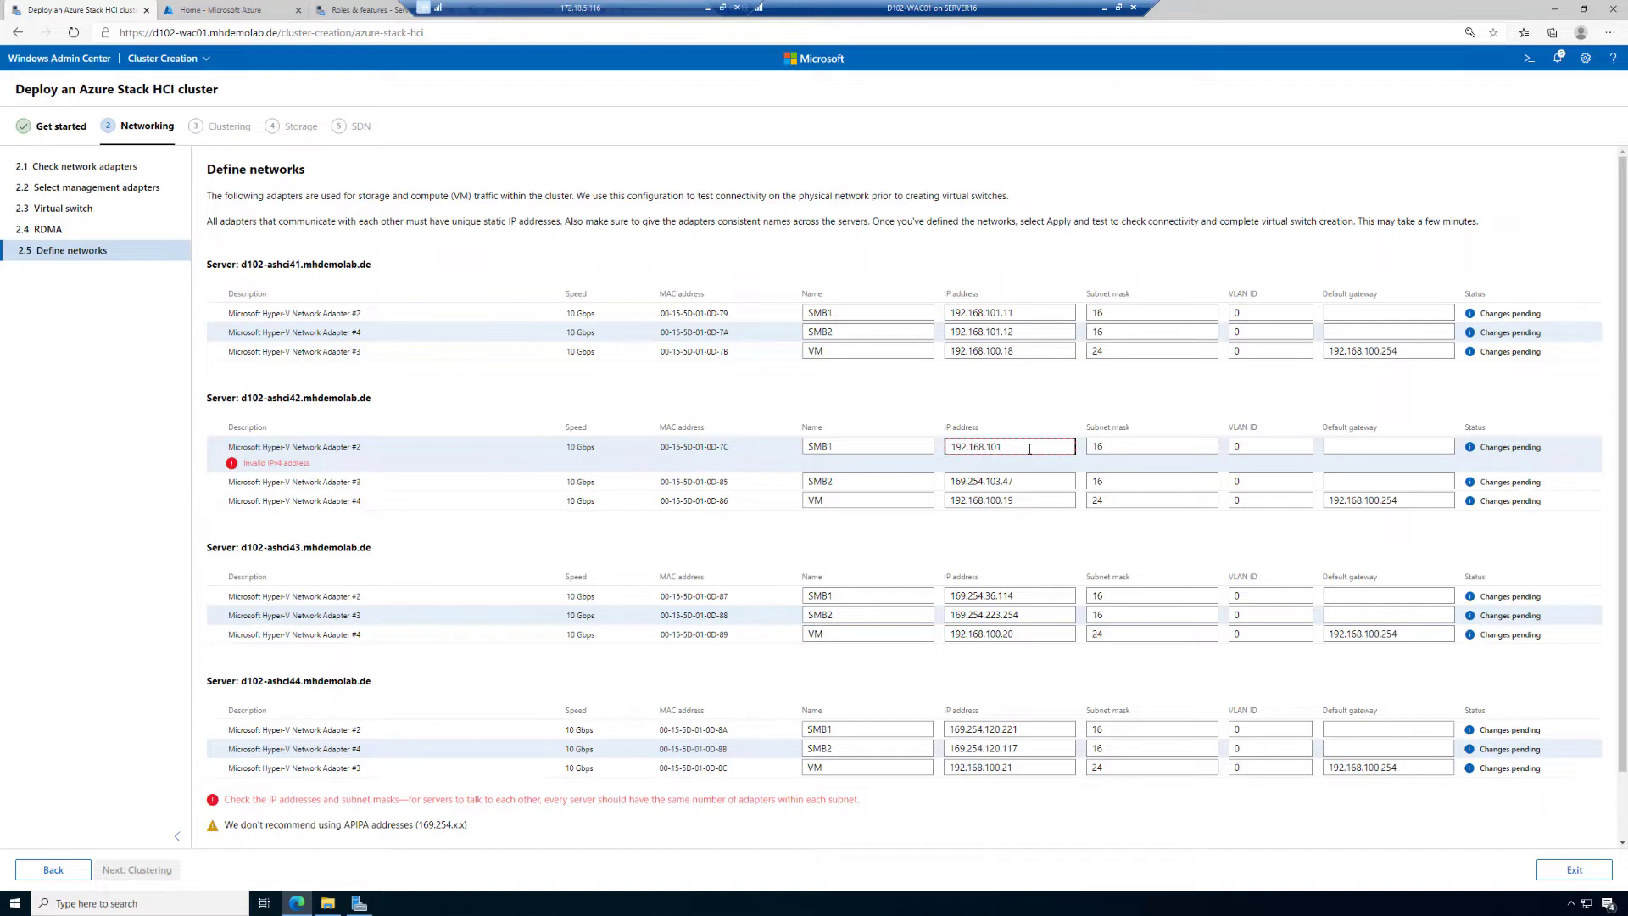
text(.21)
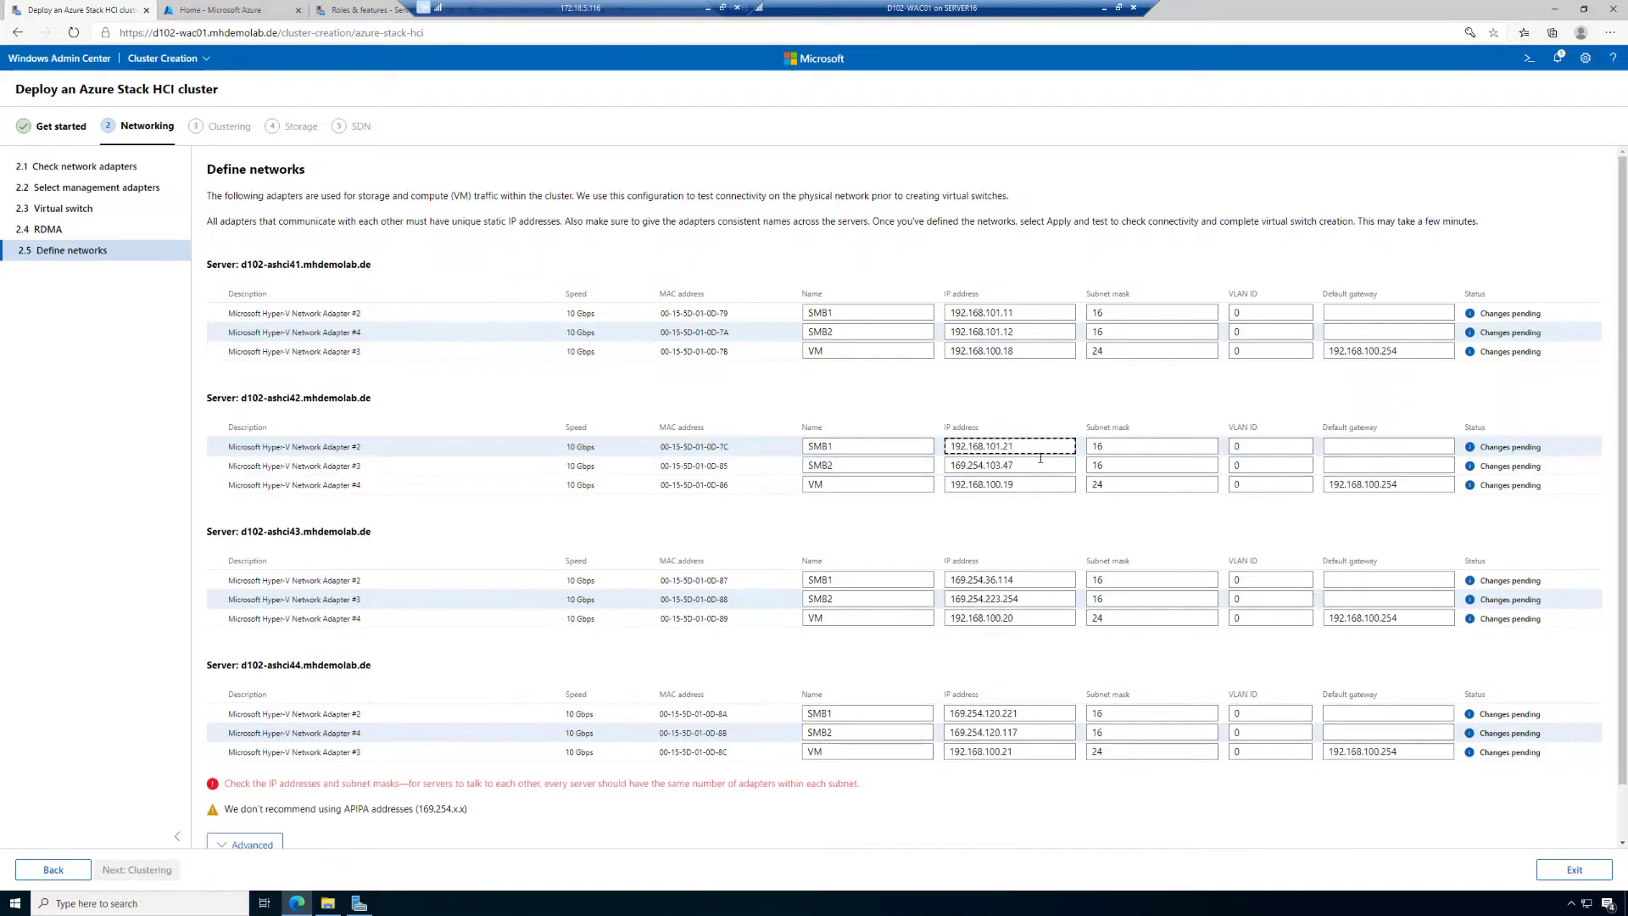
- Set the IP address of the SMB2 adapter on server ashci42 to 192.168.101.22
click(1037, 465)
key(ctrl+a)
key(BackSpace)
text(192.168)
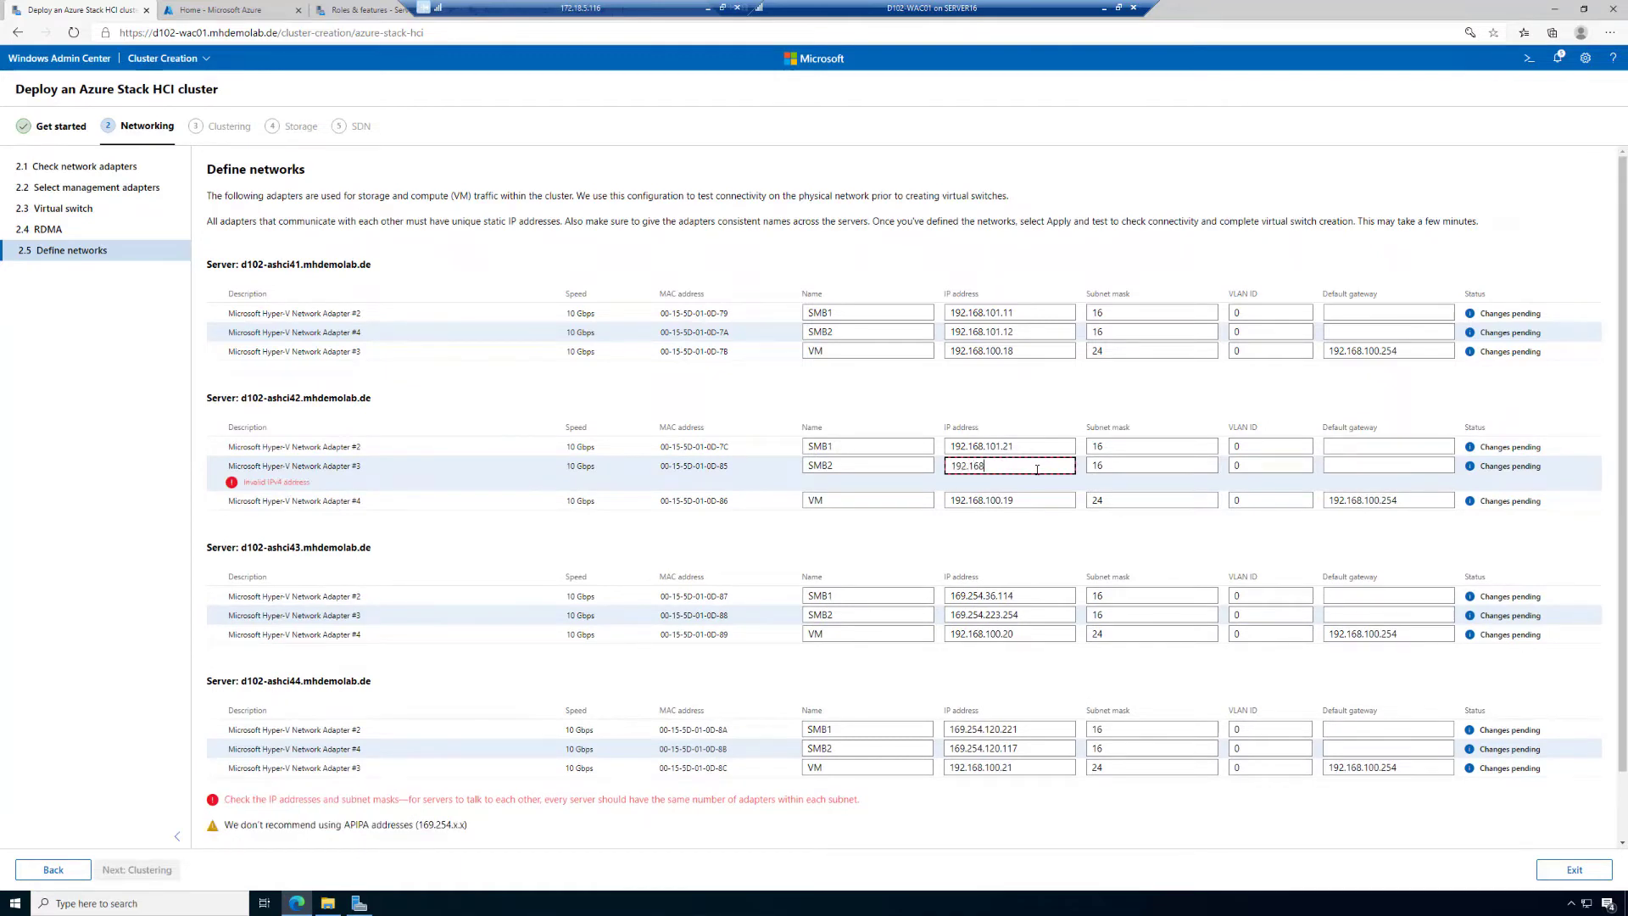
text(.101.22)
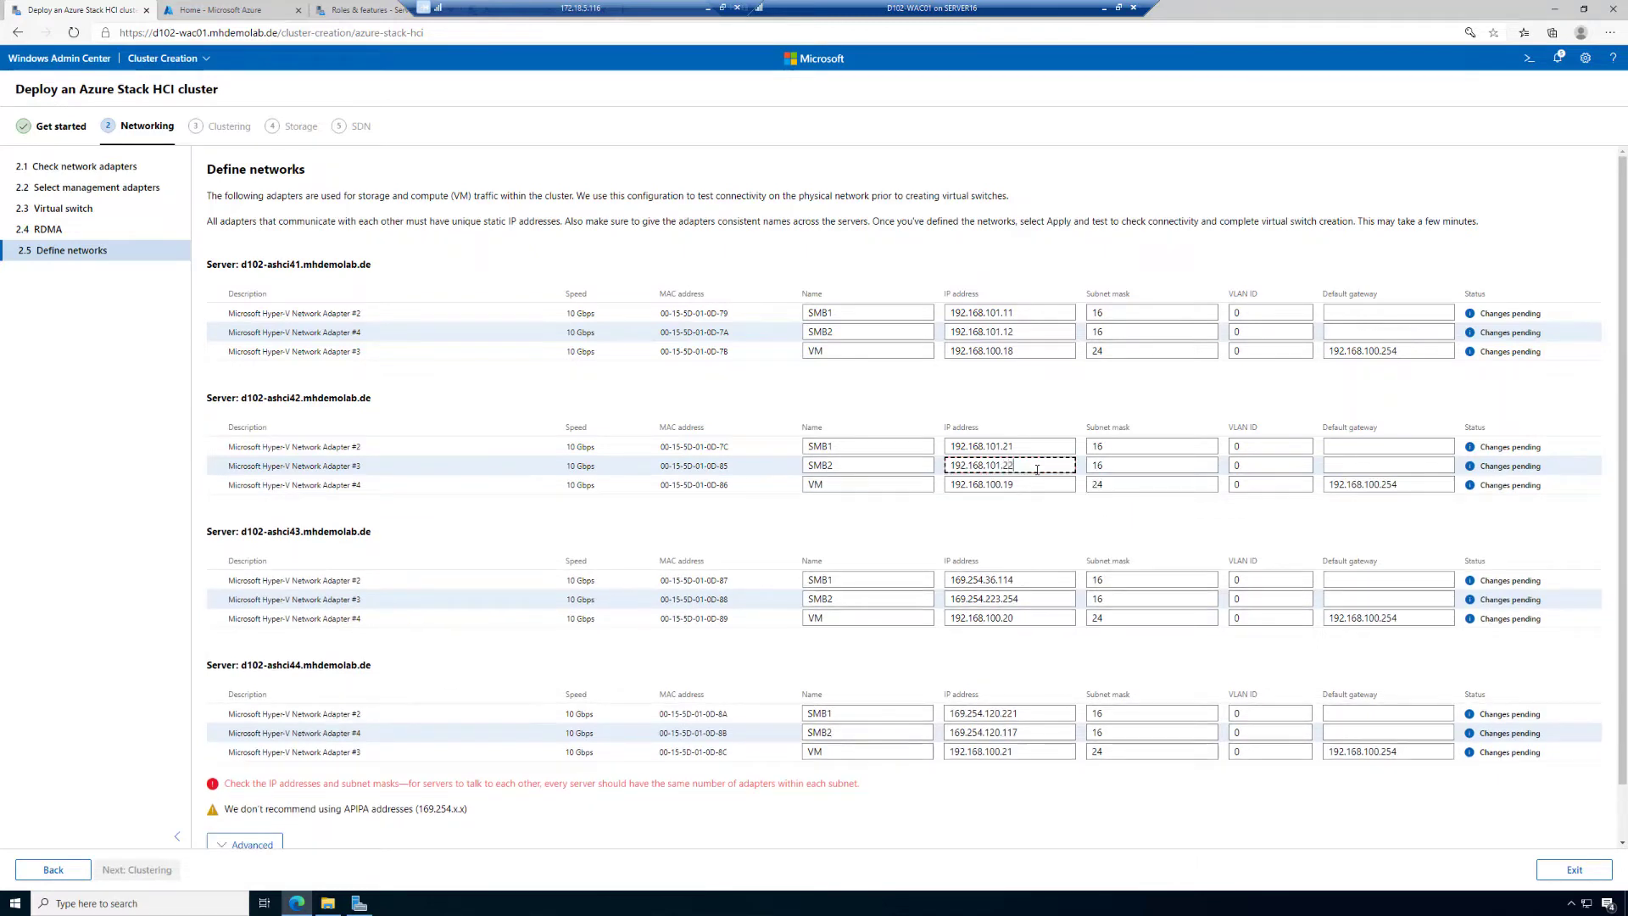
- Set the IP address of the SMB1 adapter on server ashci43 to 192.168.101.31
click(1028, 580)
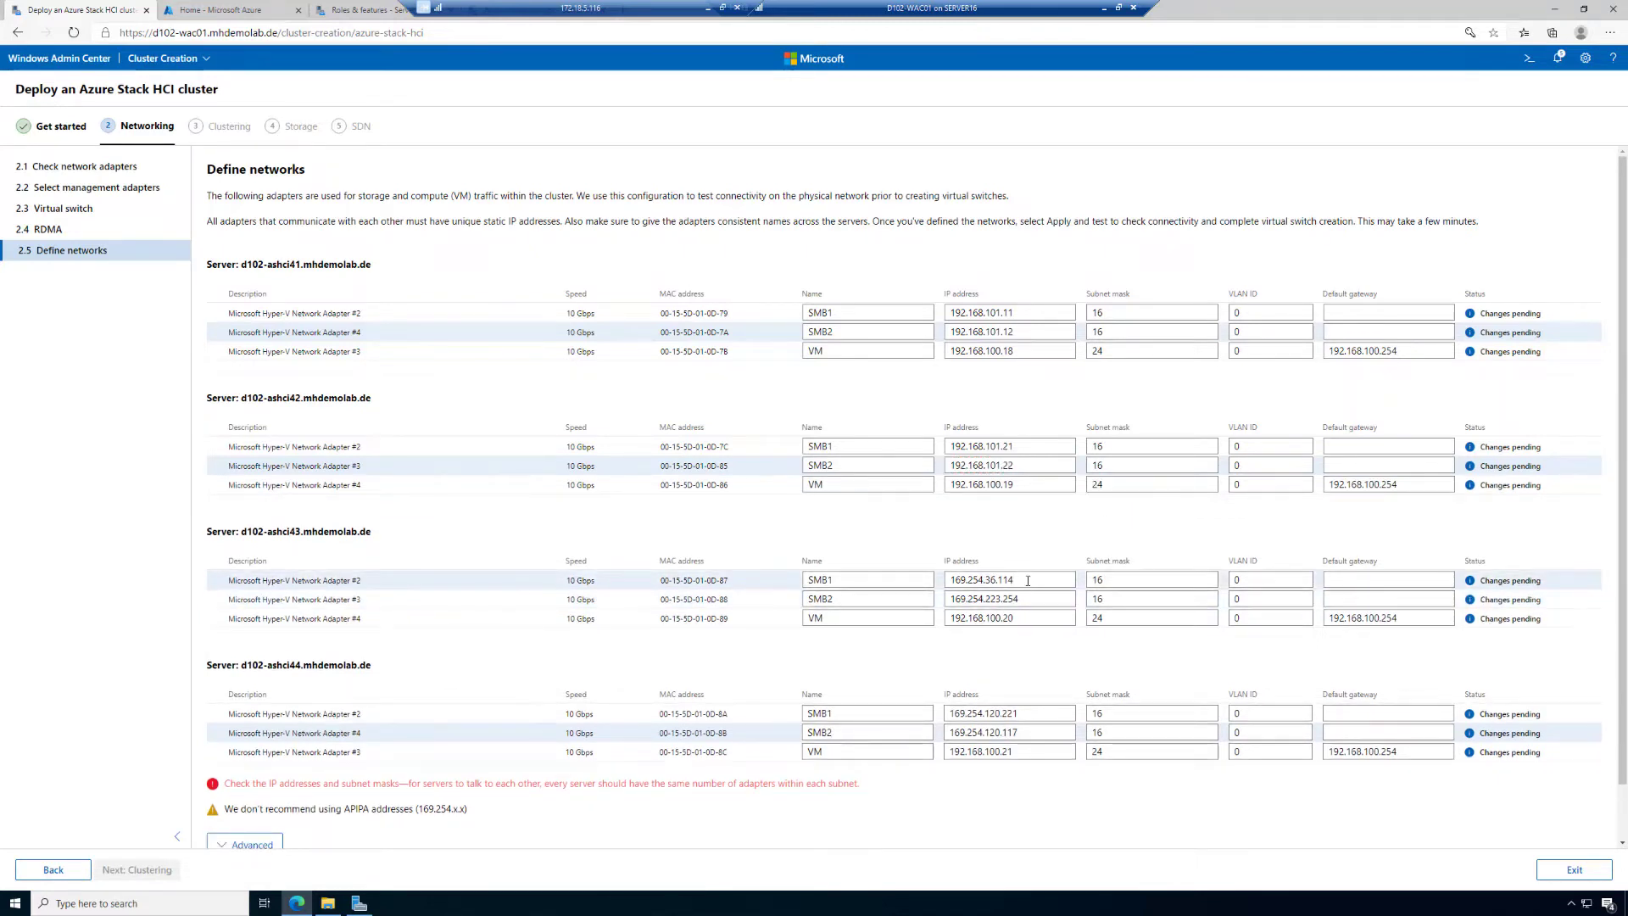
key(BackSpace)
key(BackSpace)
key(BackSpace)
key(BackSpace)
key(BackSpace)
key(BackSpace)
key(BackSpace)
key(BackSpace)
key(BackSpace)
key(BackSpace)
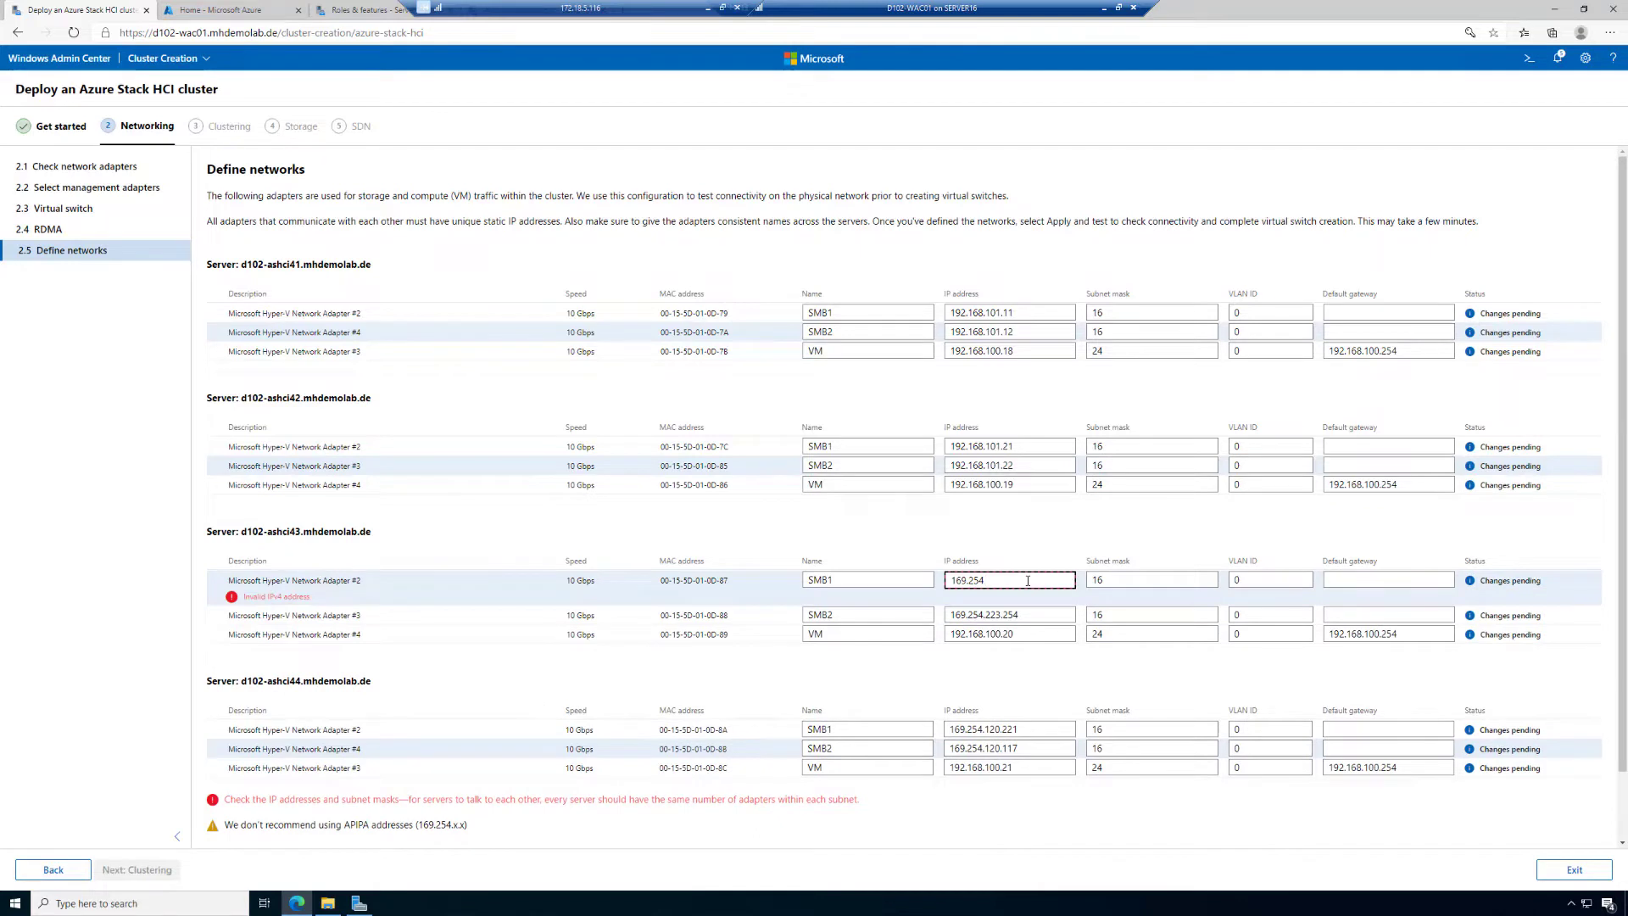
key(BackSpace)
key(BackSpace)
key(BackSpace)
key(BackSpace)
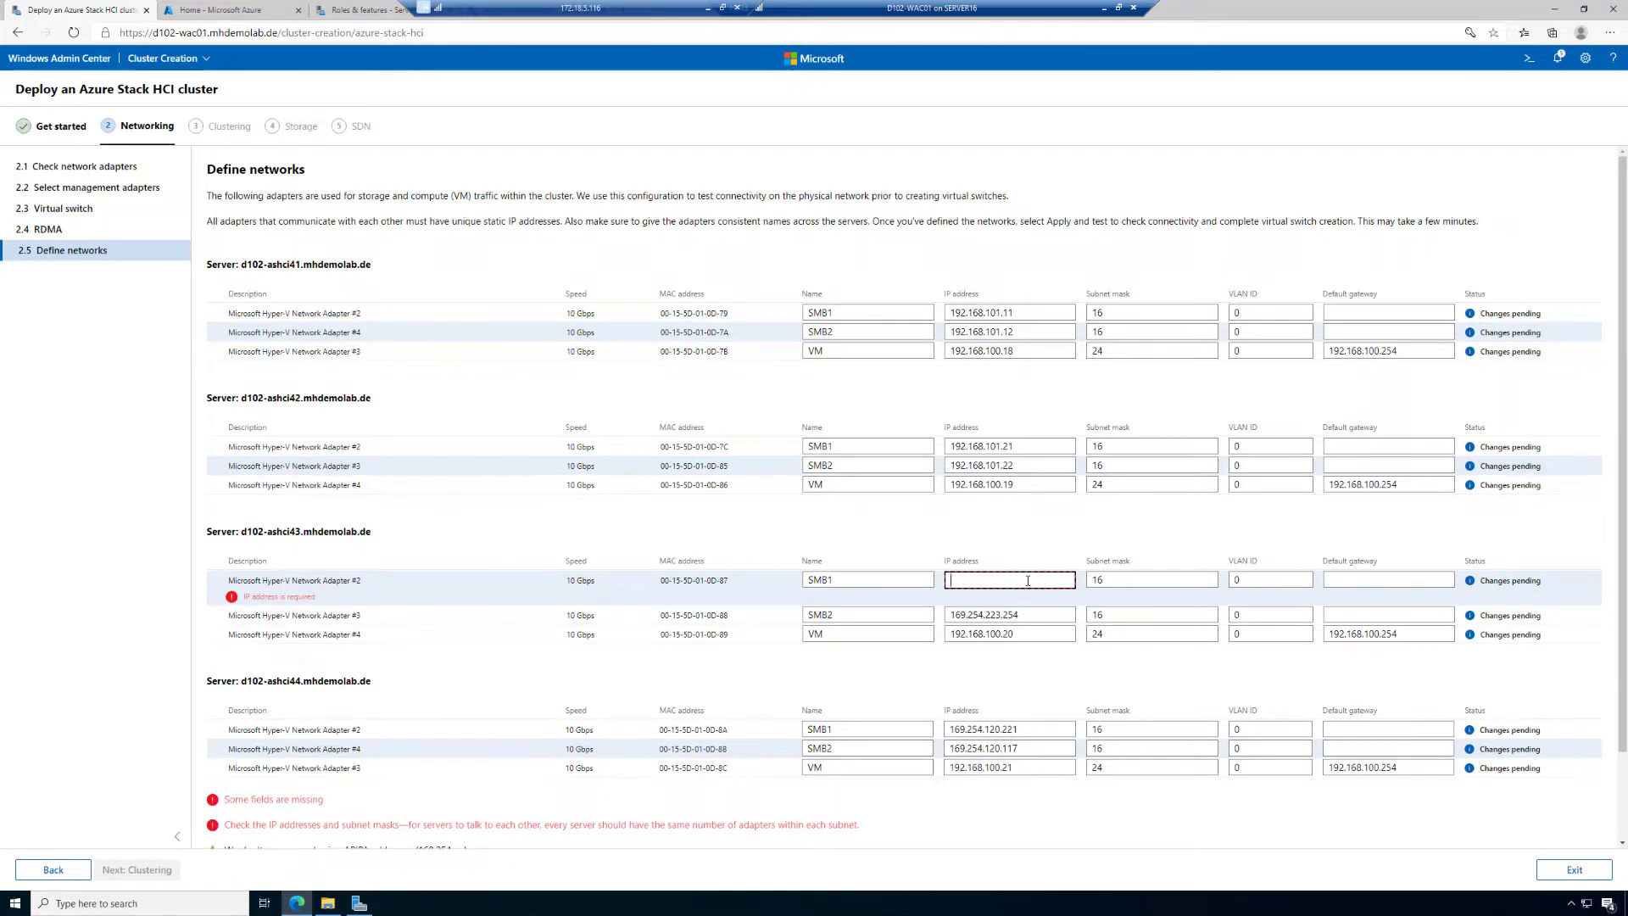
text(192)
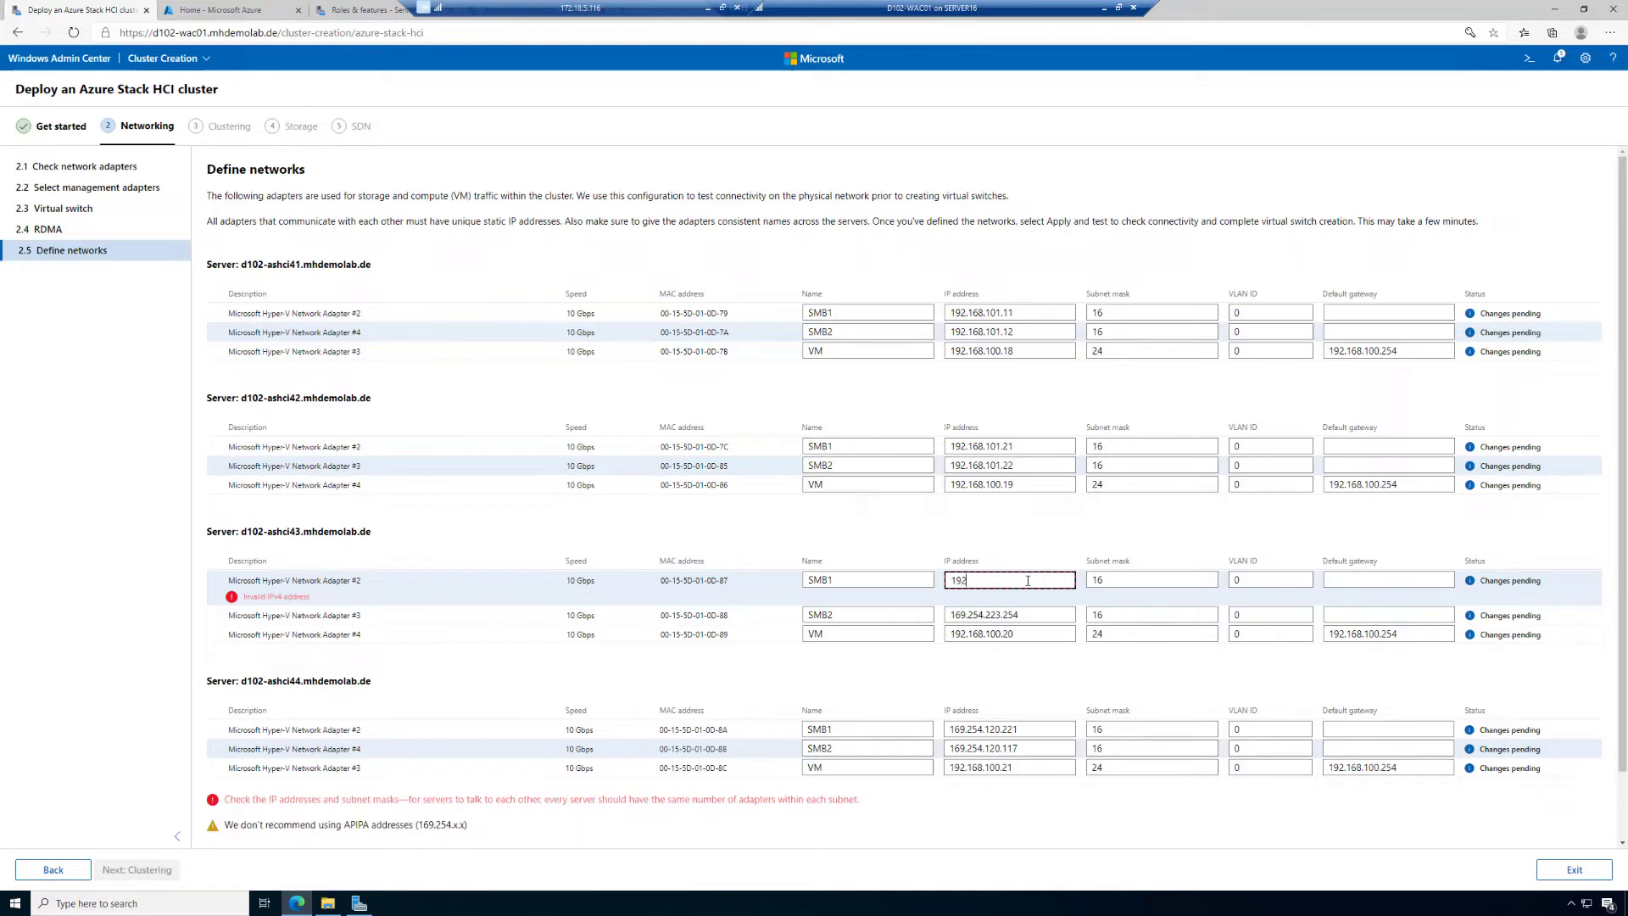
text(.168.101.31)
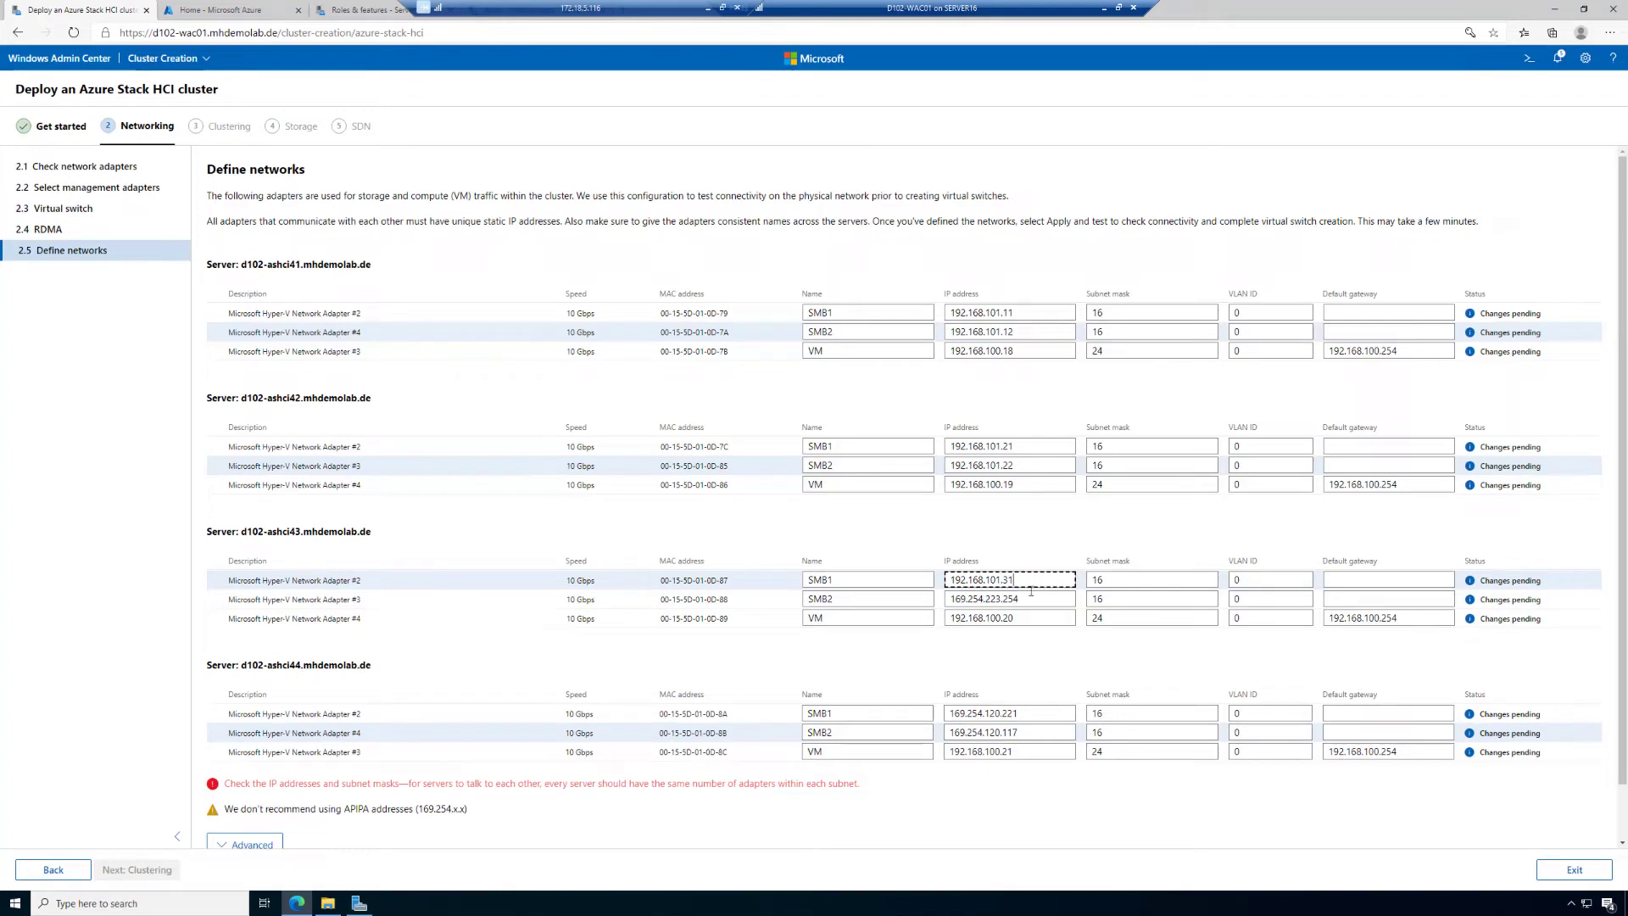
- Set the IP address of the SMB2 adapter on server ashci43 to 192.168.101.32
click(1031, 597)
key(ctrl+a)
key(BackSpace)
text(192.168.101)
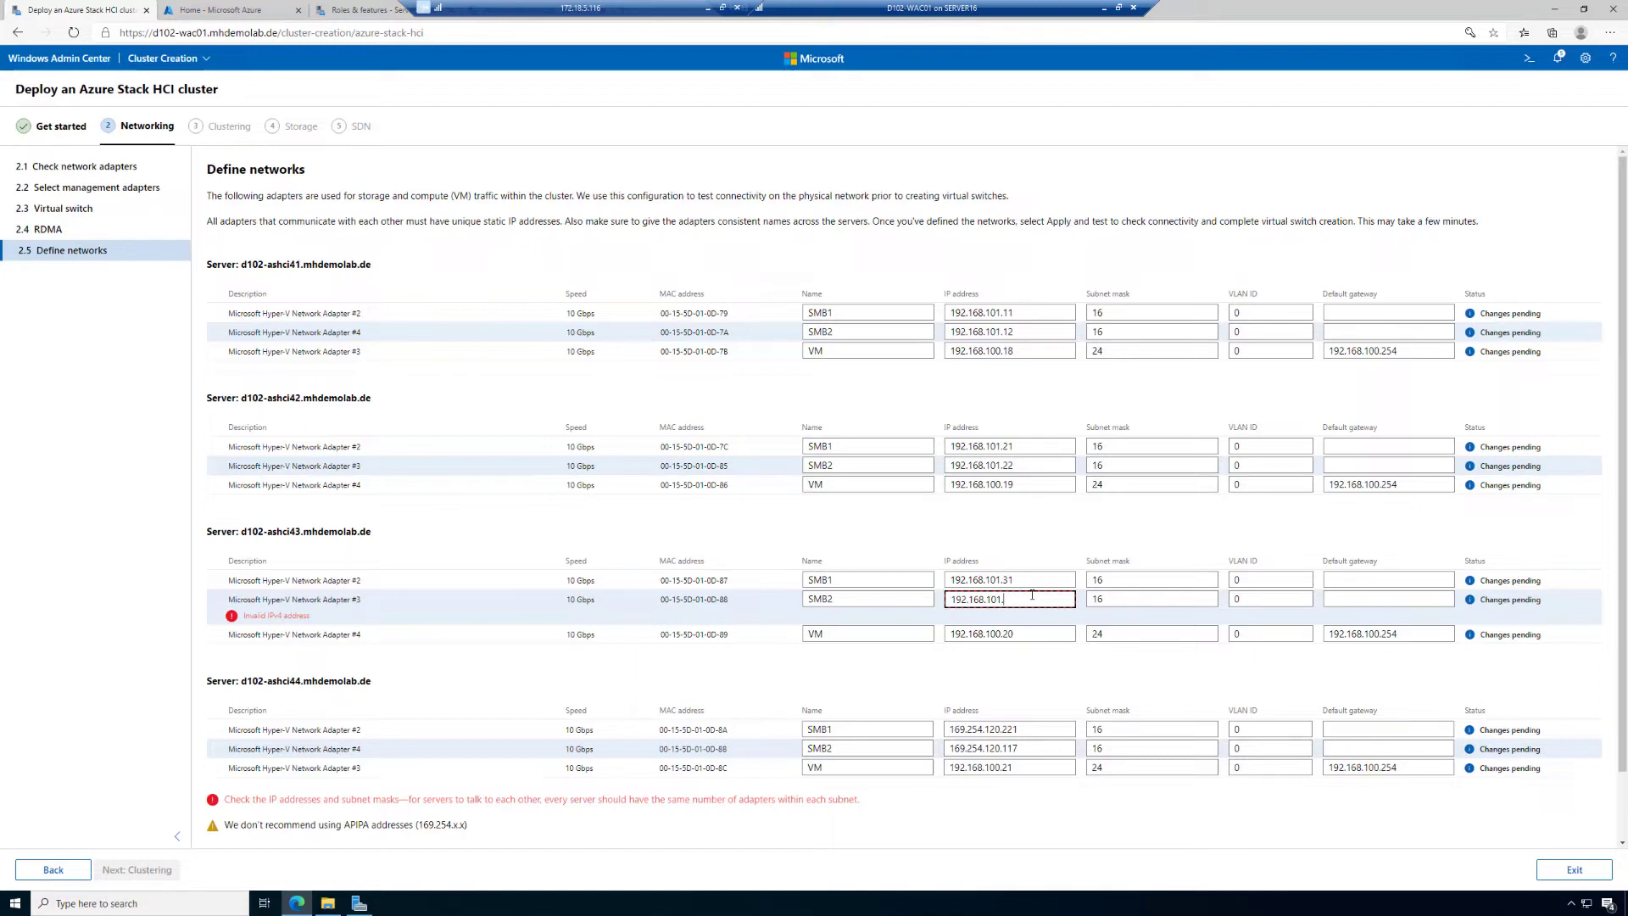
text(.32)
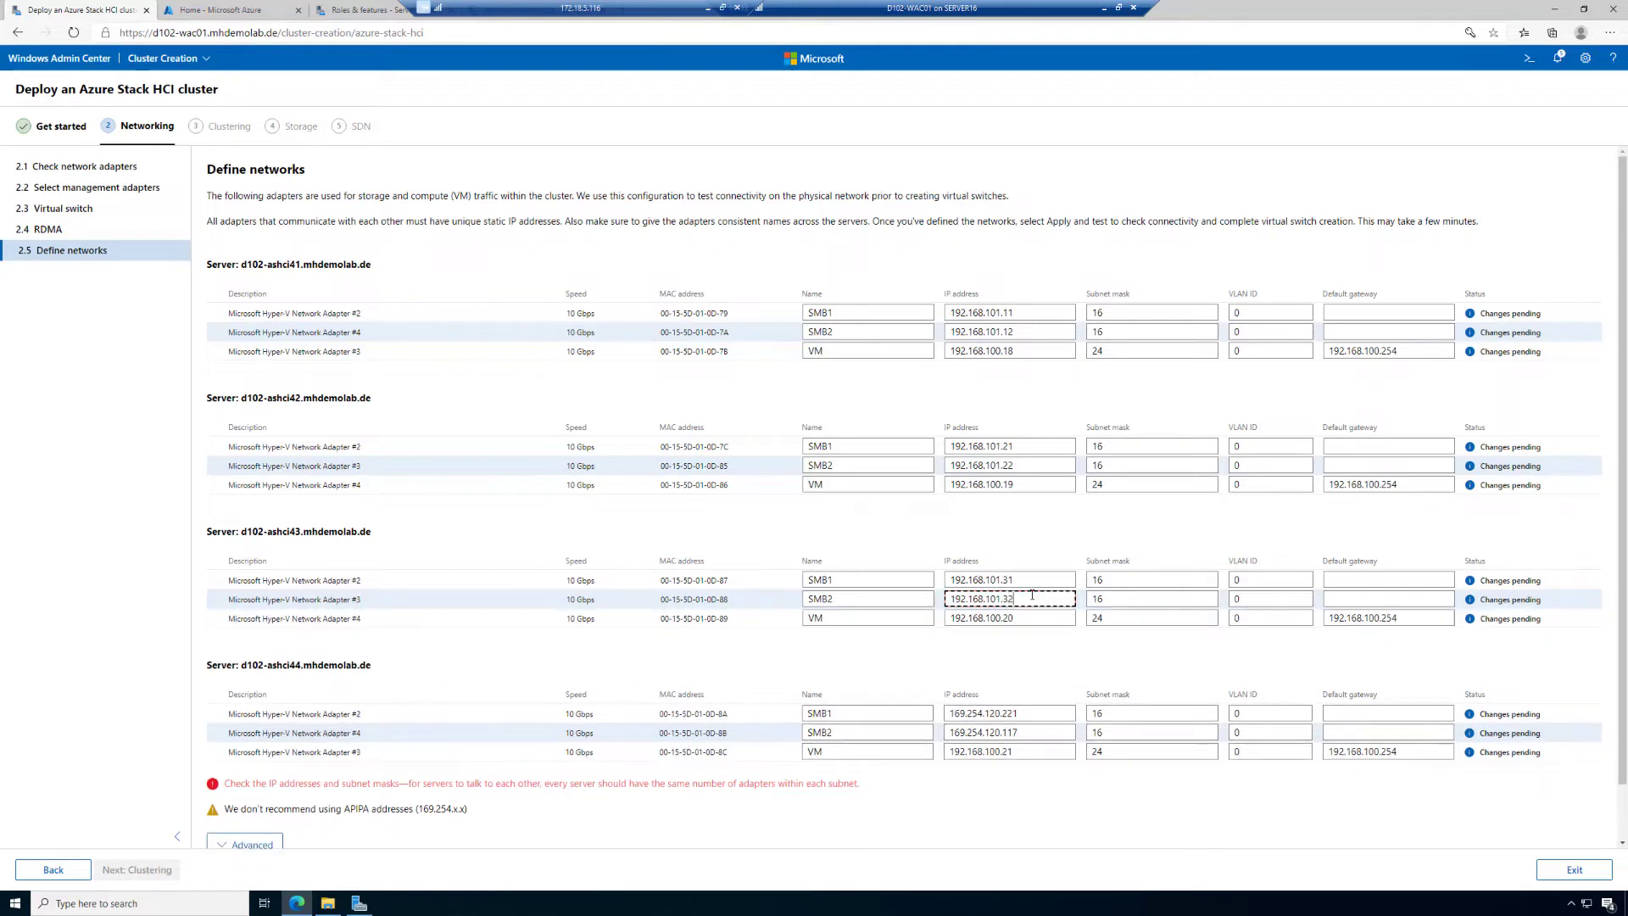
- Set the IP address of the SMB1 adapter on server ashci44 to 192.168.101.41
click(1026, 713)
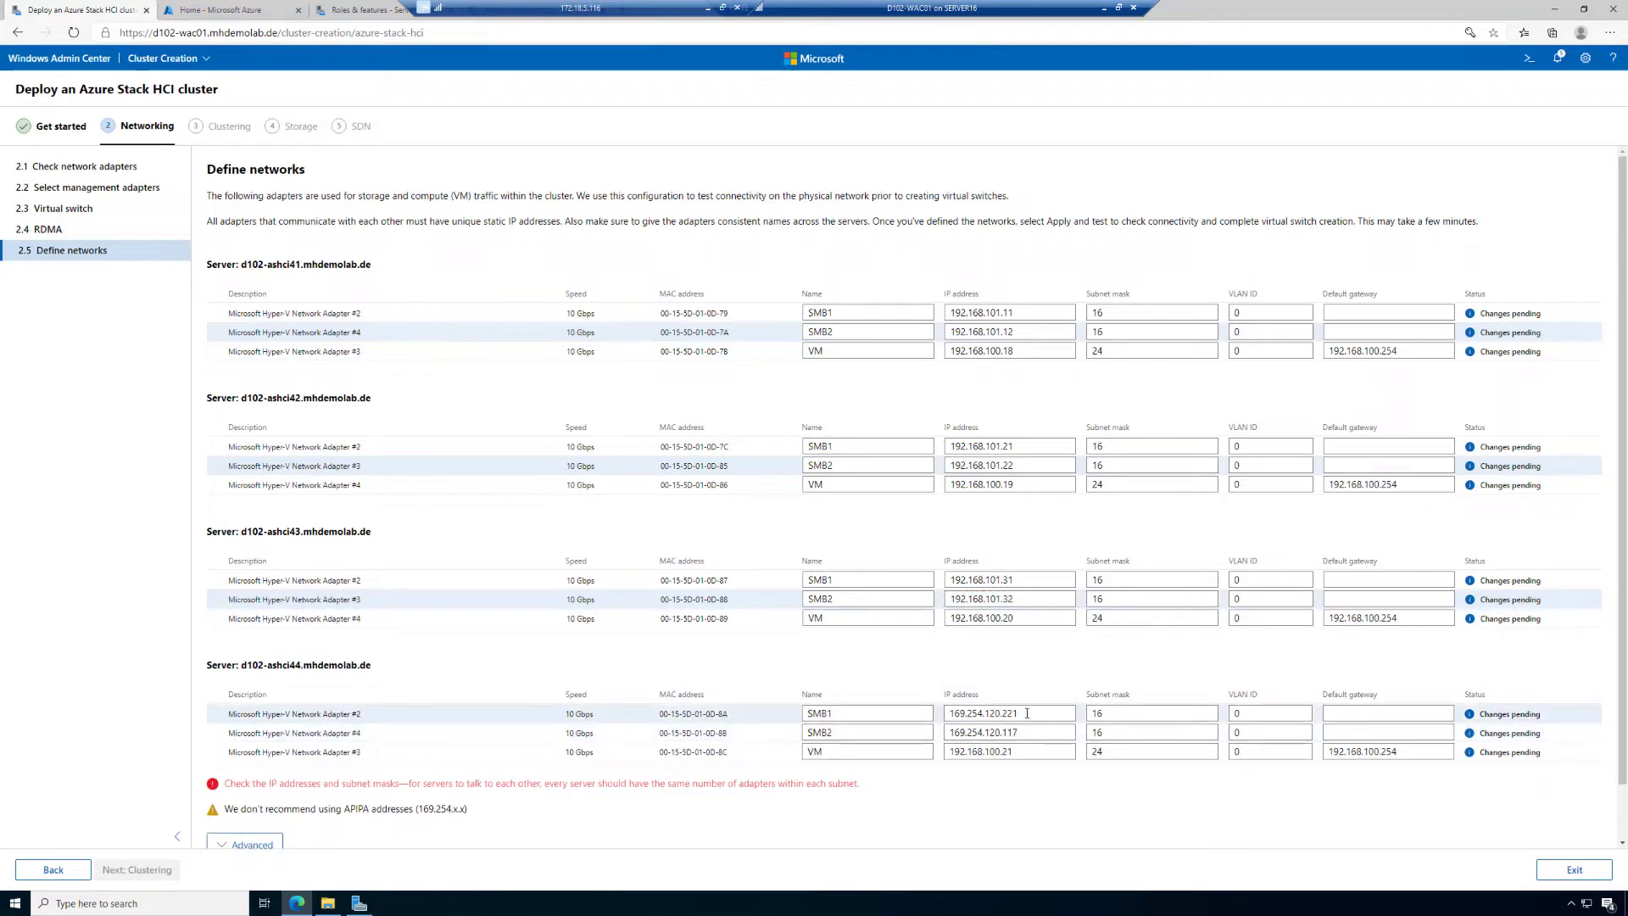
key(ctrl+a)
key(BackSpace)
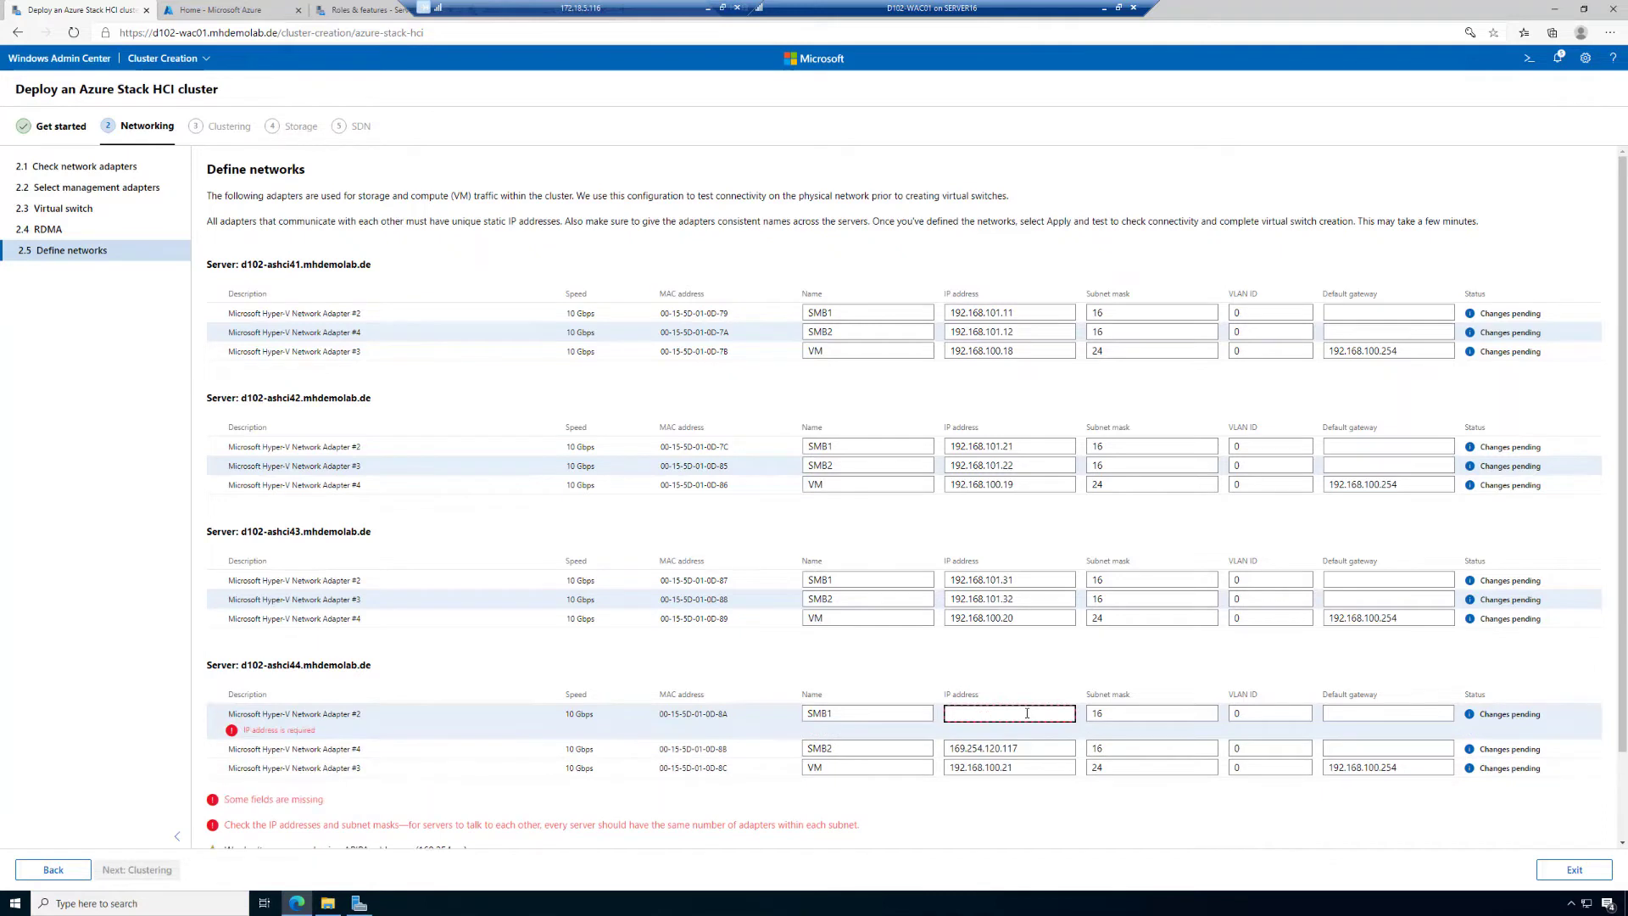
text(192)
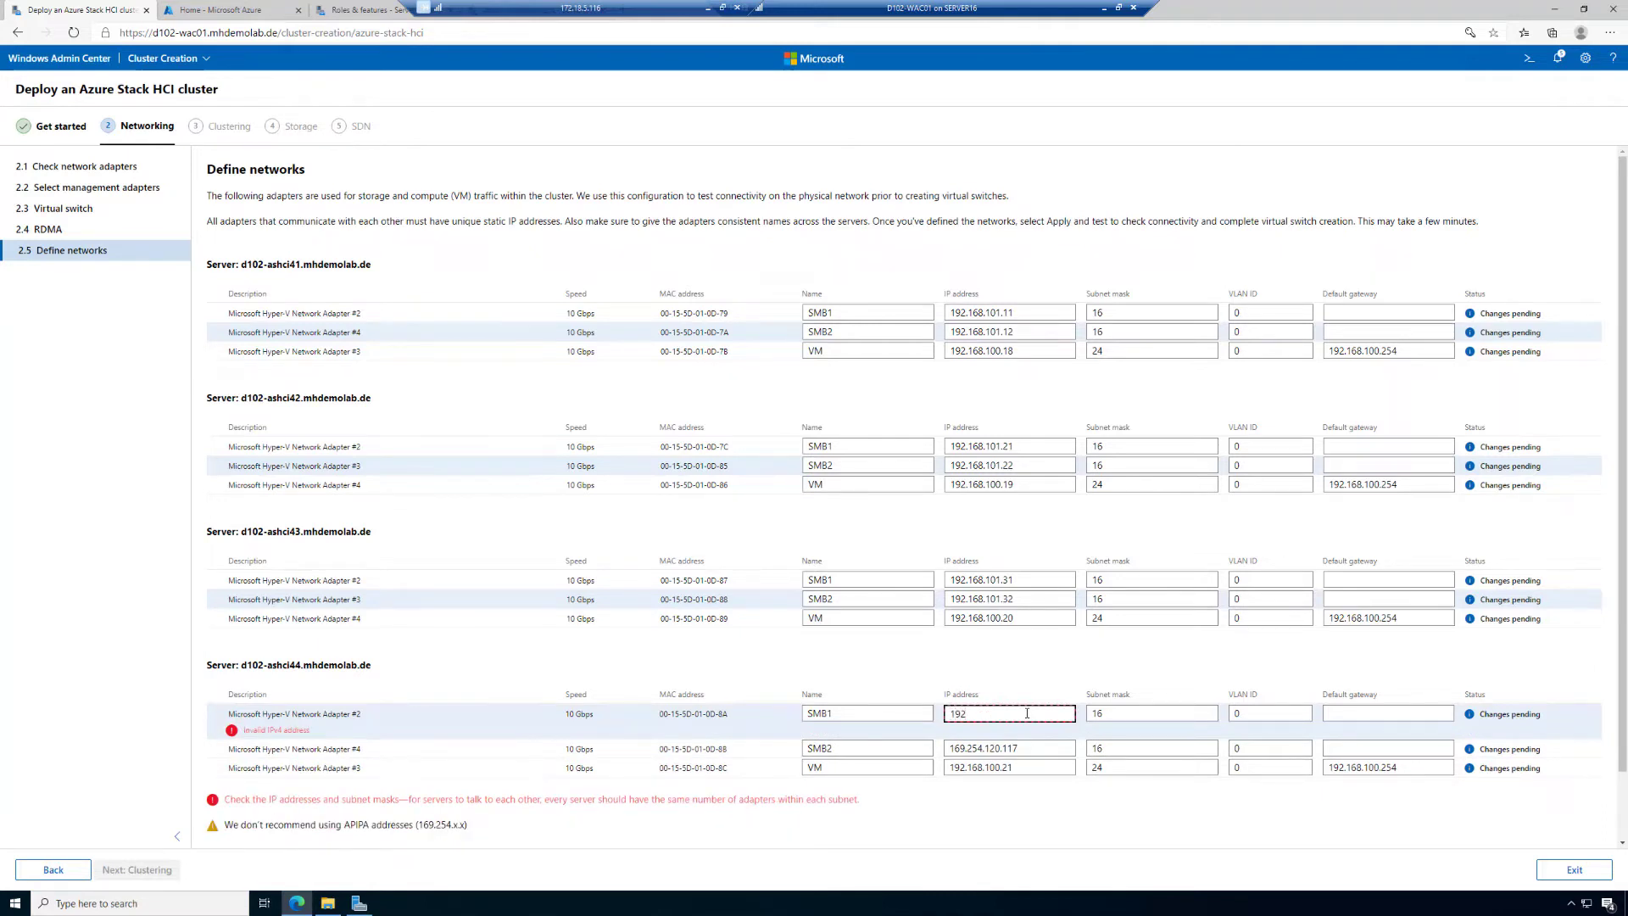
text(.168.1)
text(01.41)
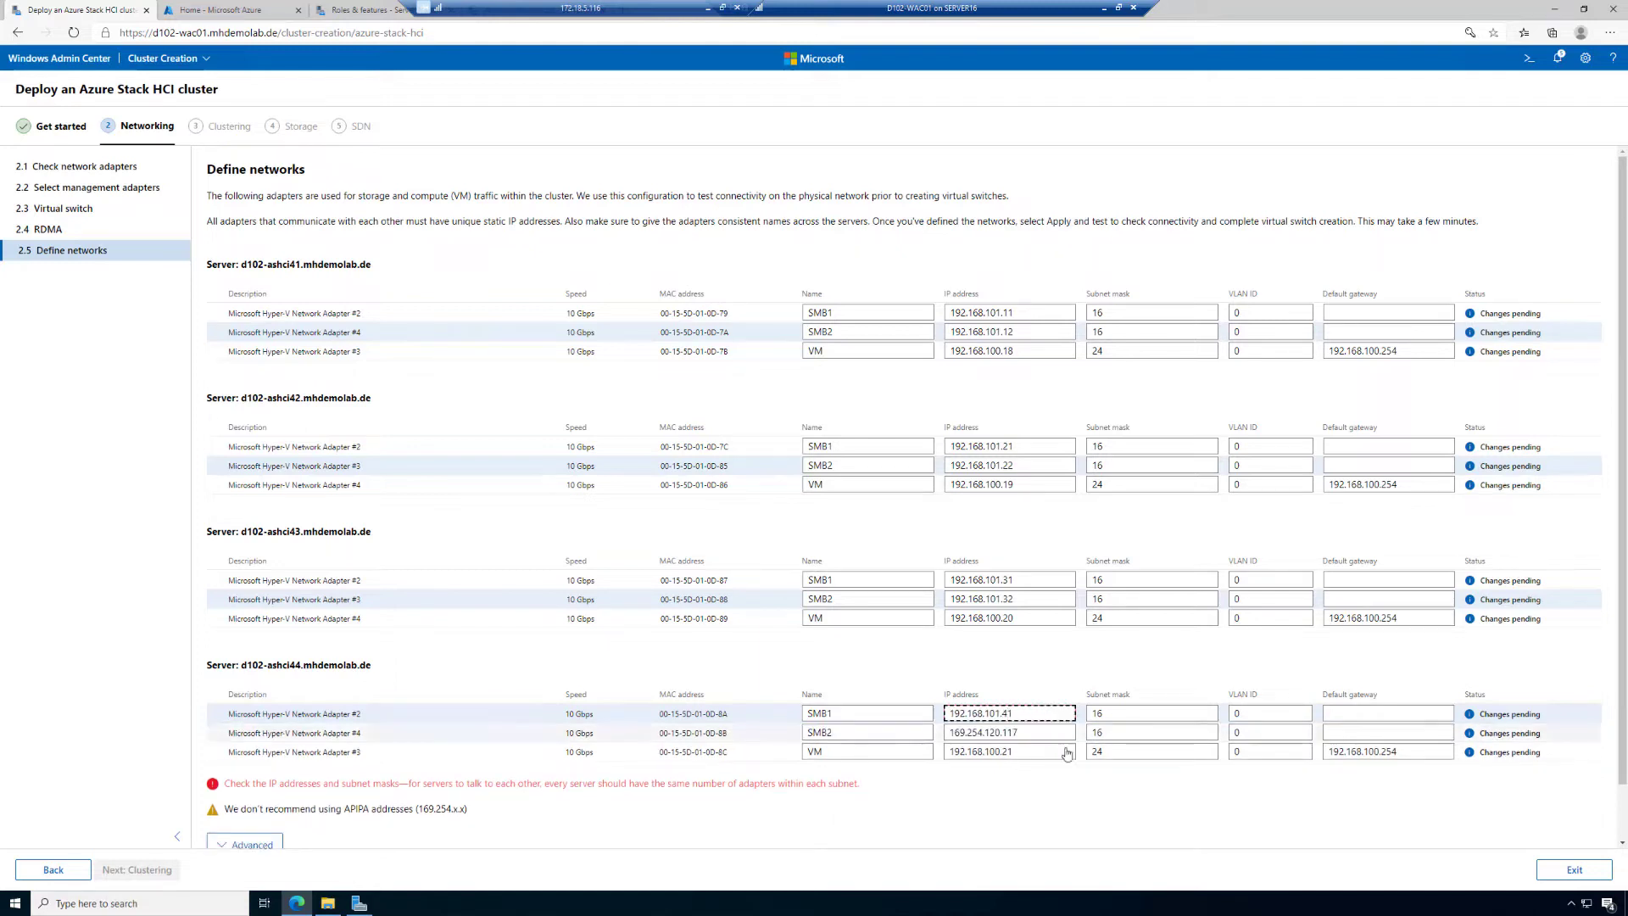
- Set the IP address of the SMB2 adapter on server ashci44 to 192.168.101.42
click(1045, 733)
key(BackSpace)
key(BackSpace)
key(BackSpace)
key(BackSpace)
key(BackSpace)
key(BackSpace)
key(BackSpace)
key(BackSpace)
key(BackSpace)
key(BackSpace)
key(BackSpace)
key(BackSpace)
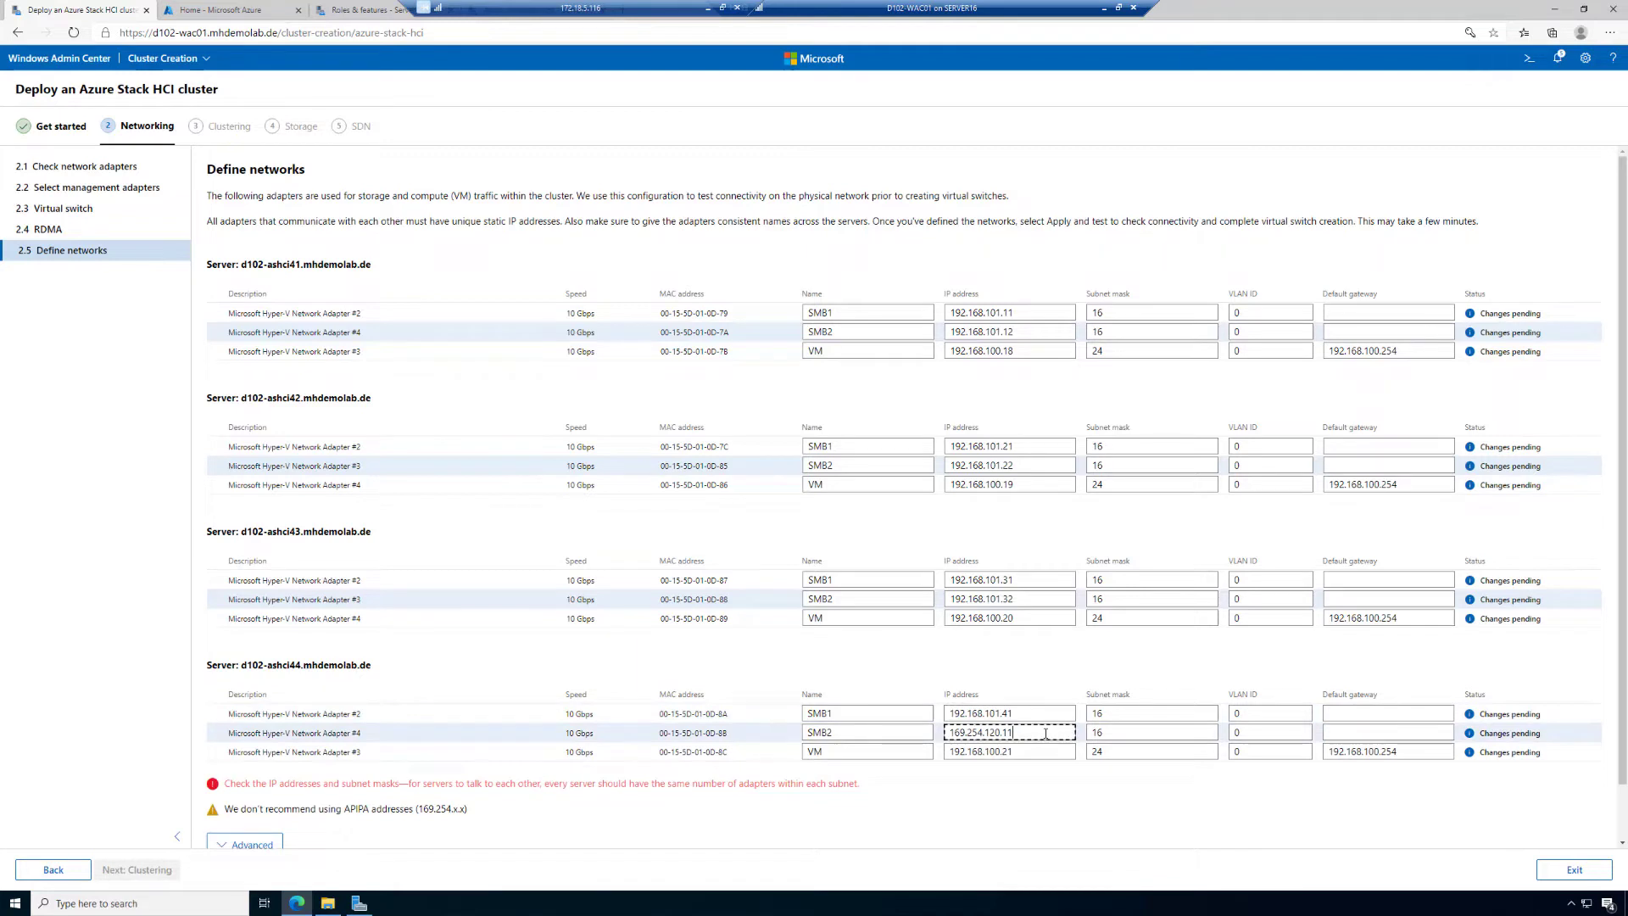
key(BackSpace)
key(BackSpace)
key(BackSpace)
text(19)
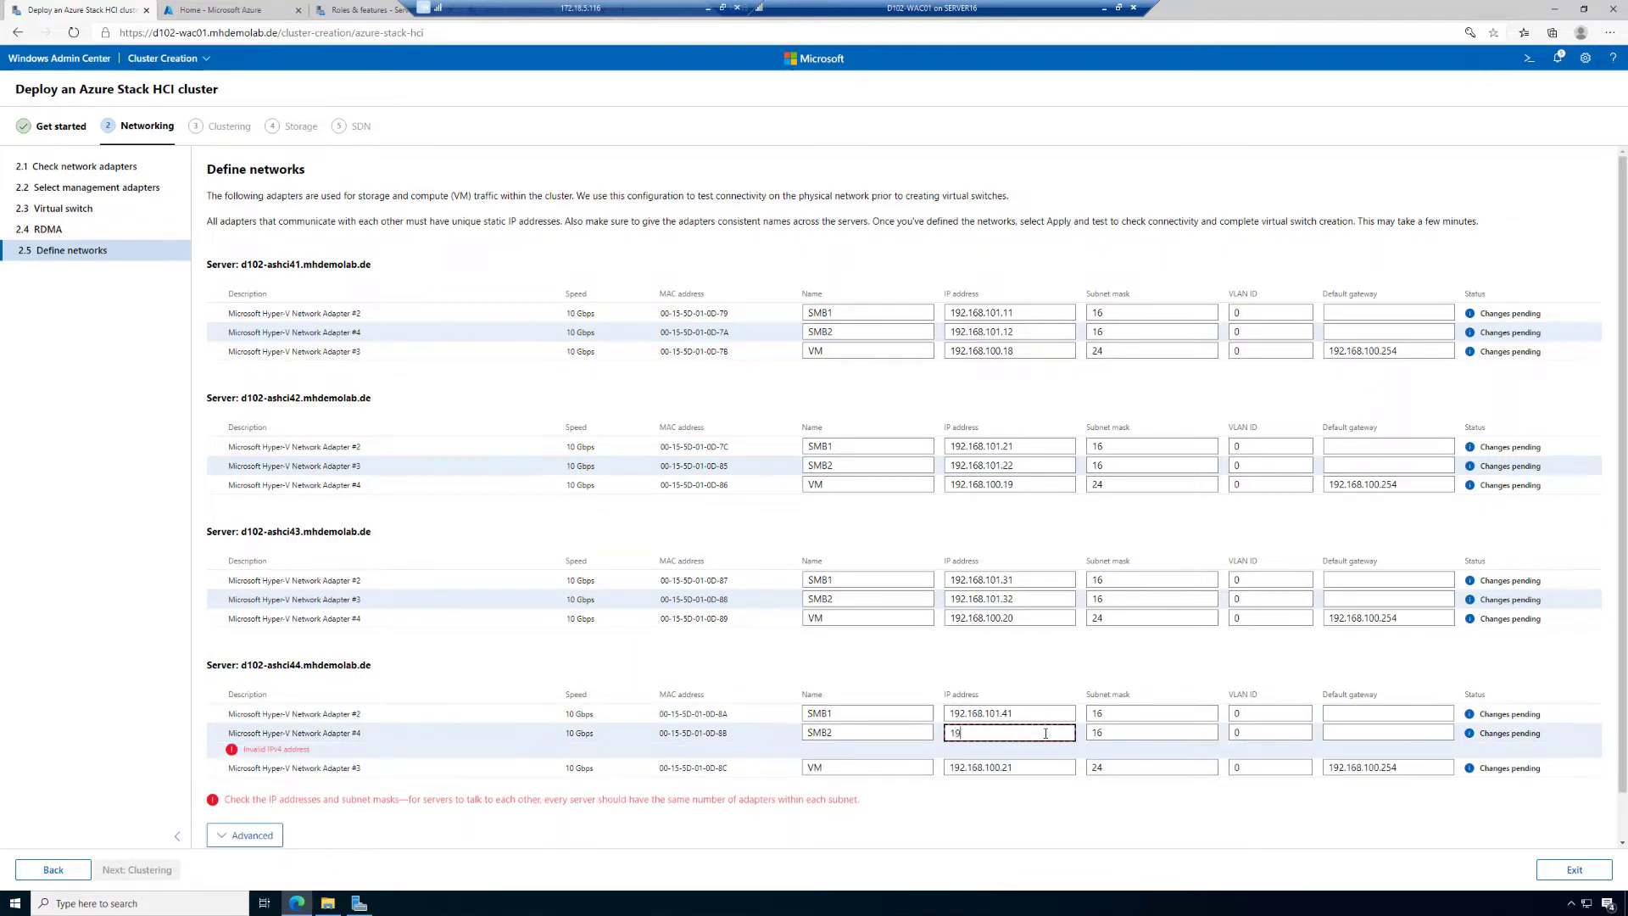
text(2.168.101.42)
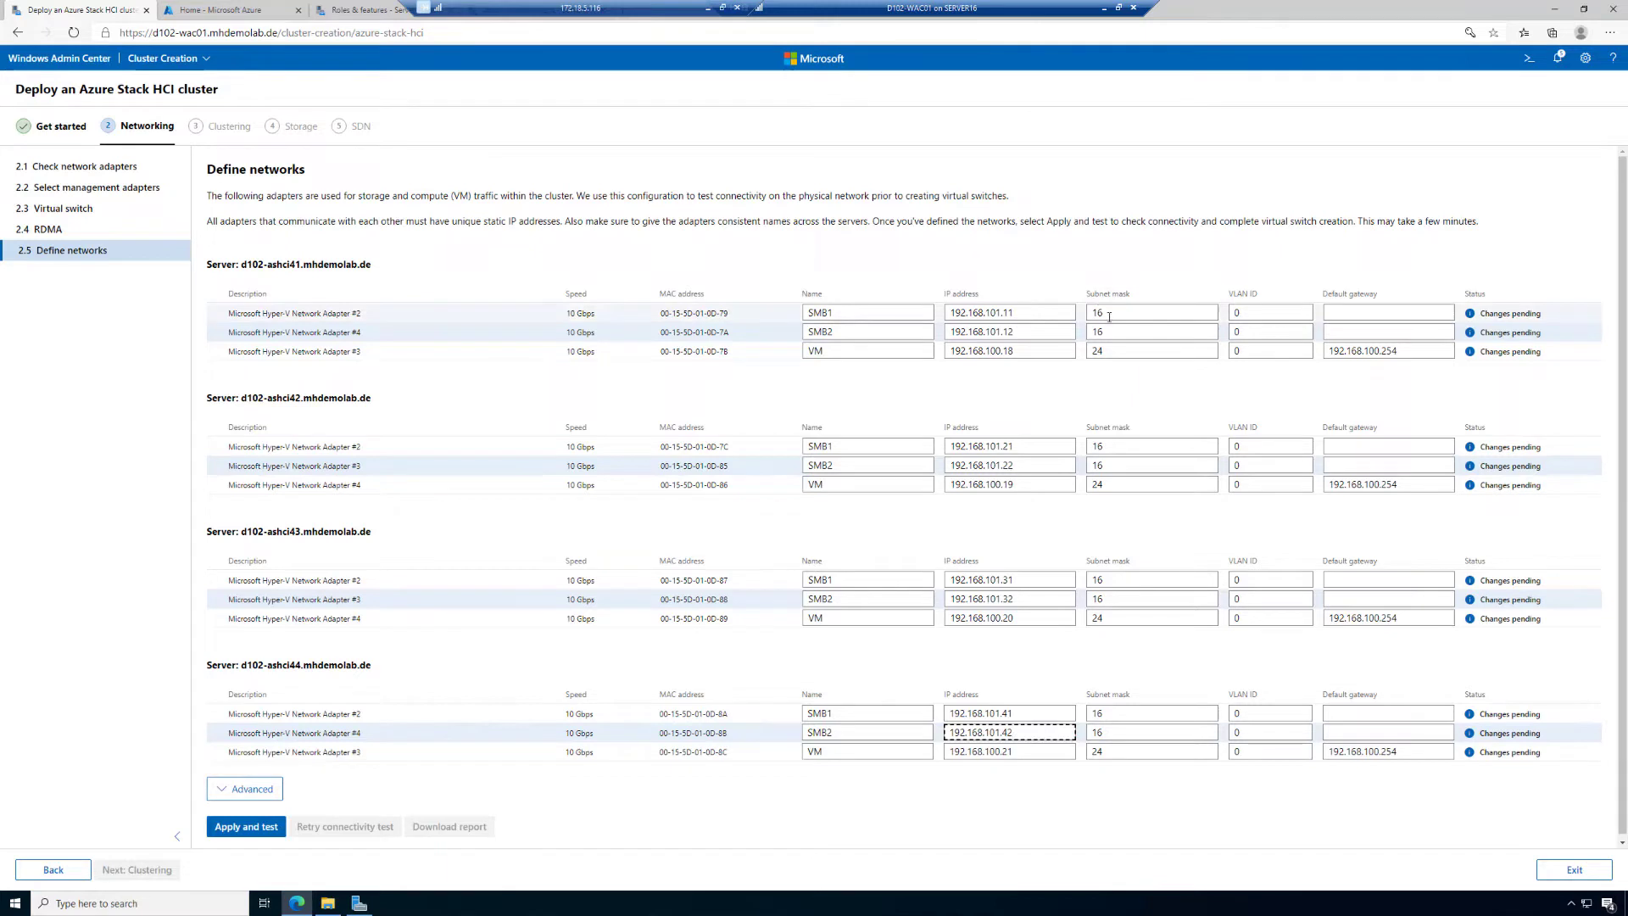
- Set the subnet mask of the SMB1 and SMB2 adapters on server ashci41 to 24
click(1115, 314)
key(BackSpace)
key(BackSpace)
text(24)
click(1115, 331)
key(BackSpace)
key(BackSpace)
text(24)
- Set the subnet mask of the SMB1 and SMB2 adapters on server ashci42 to 24
click(1114, 446)
key(BackSpace)
key(BackSpace)
text(24)
click(1111, 463)
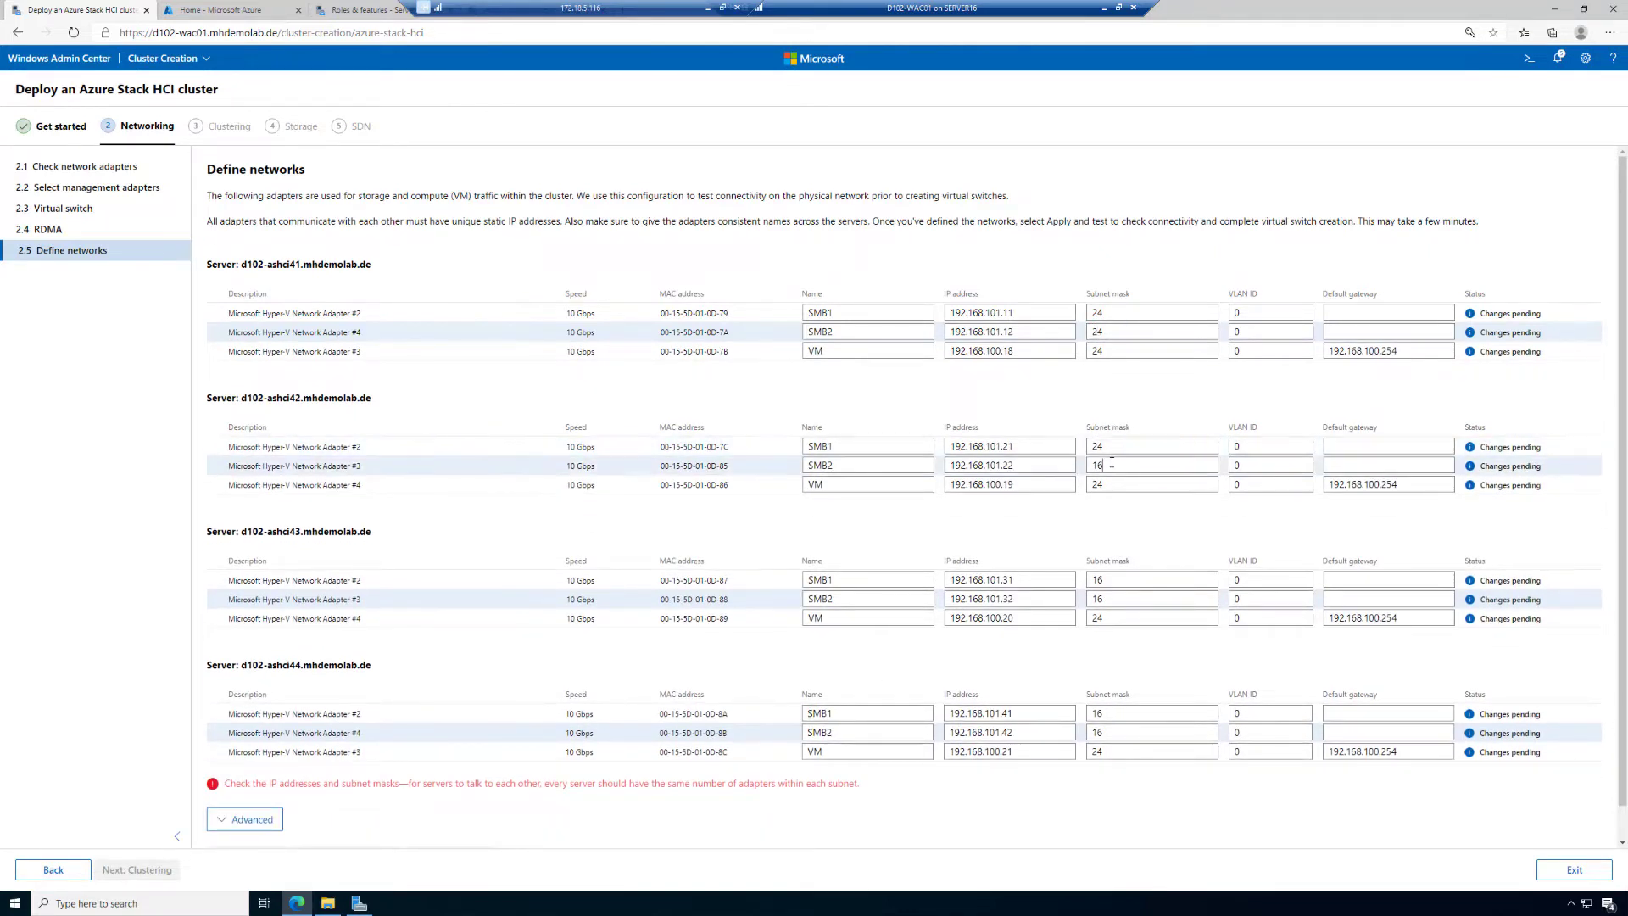
key(BackSpace)
key(BackSpace)
text(24)
- Set the subnet mask of the SMB1 and SMB2 adapters on server ashci43 to 24
click(1115, 579)
key(BackSpace)
key(BackSpace)
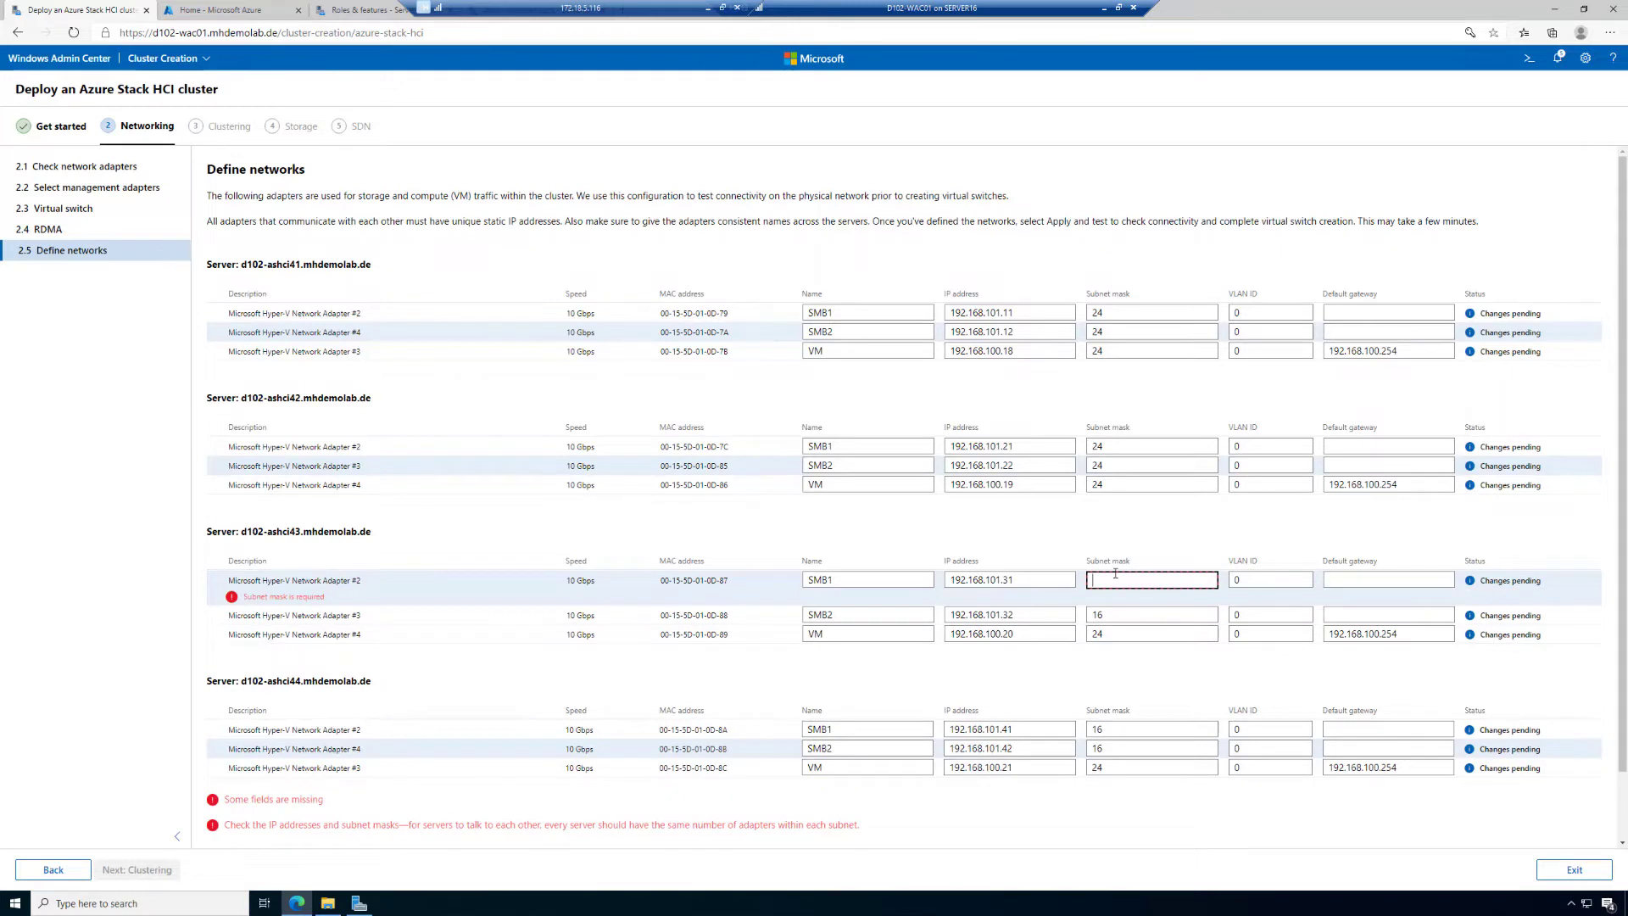
text(24)
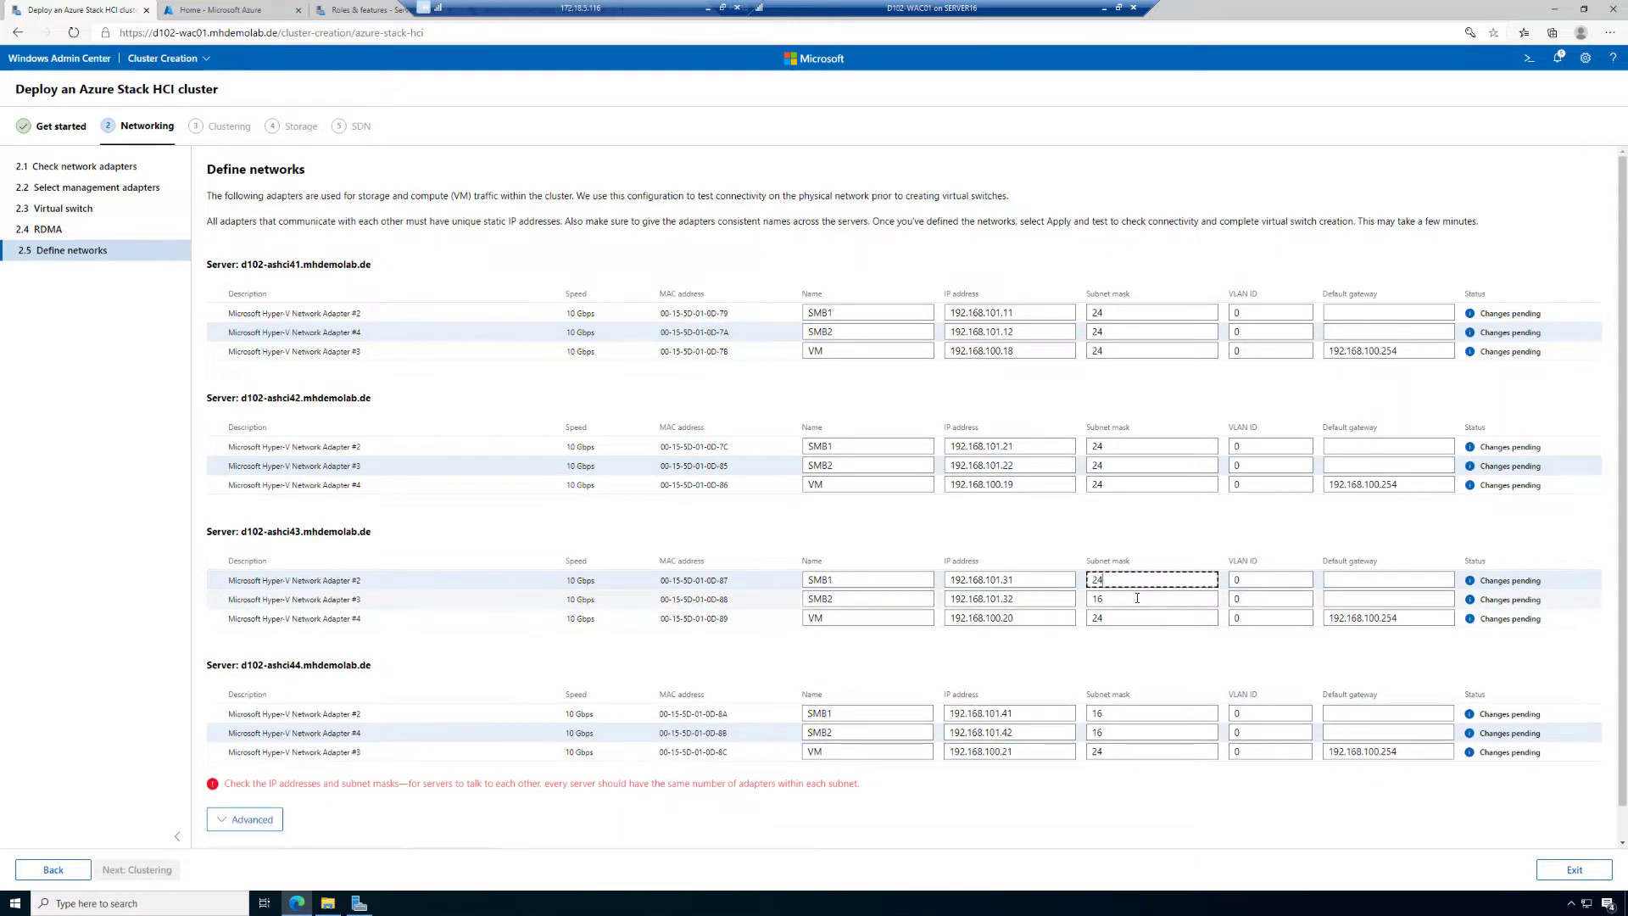
click(1137, 598)
key(BackSpace)
key(BackSpace)
text(24)
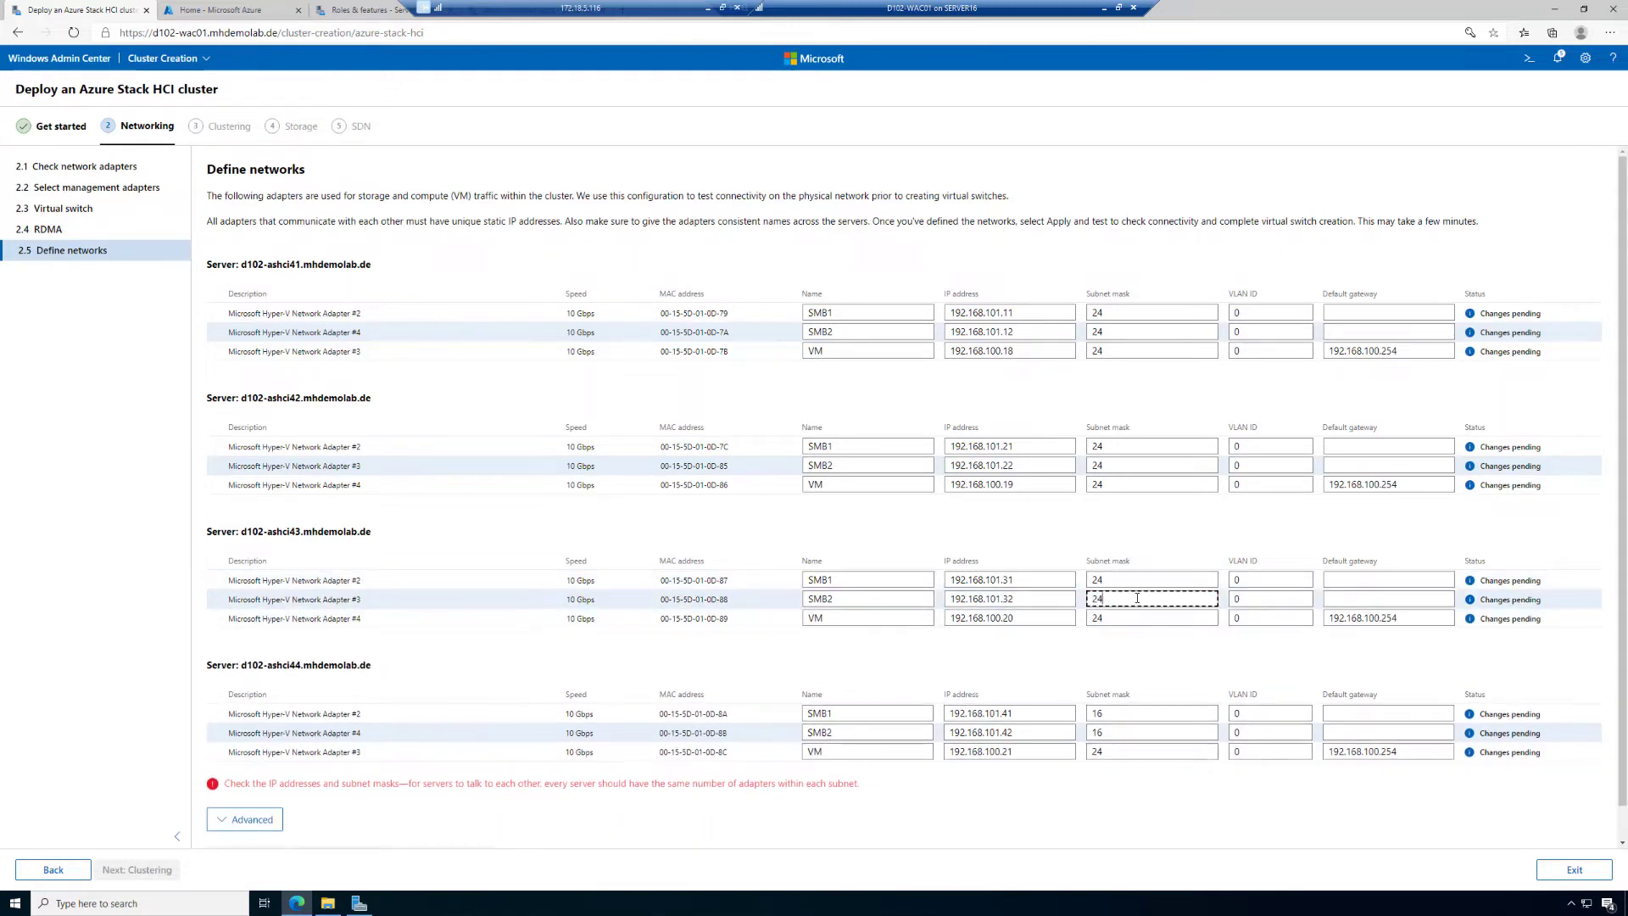
- Set the subnet mask of the SMB1 and SMB2 adapters on server ashci44 to 24
click(1113, 713)
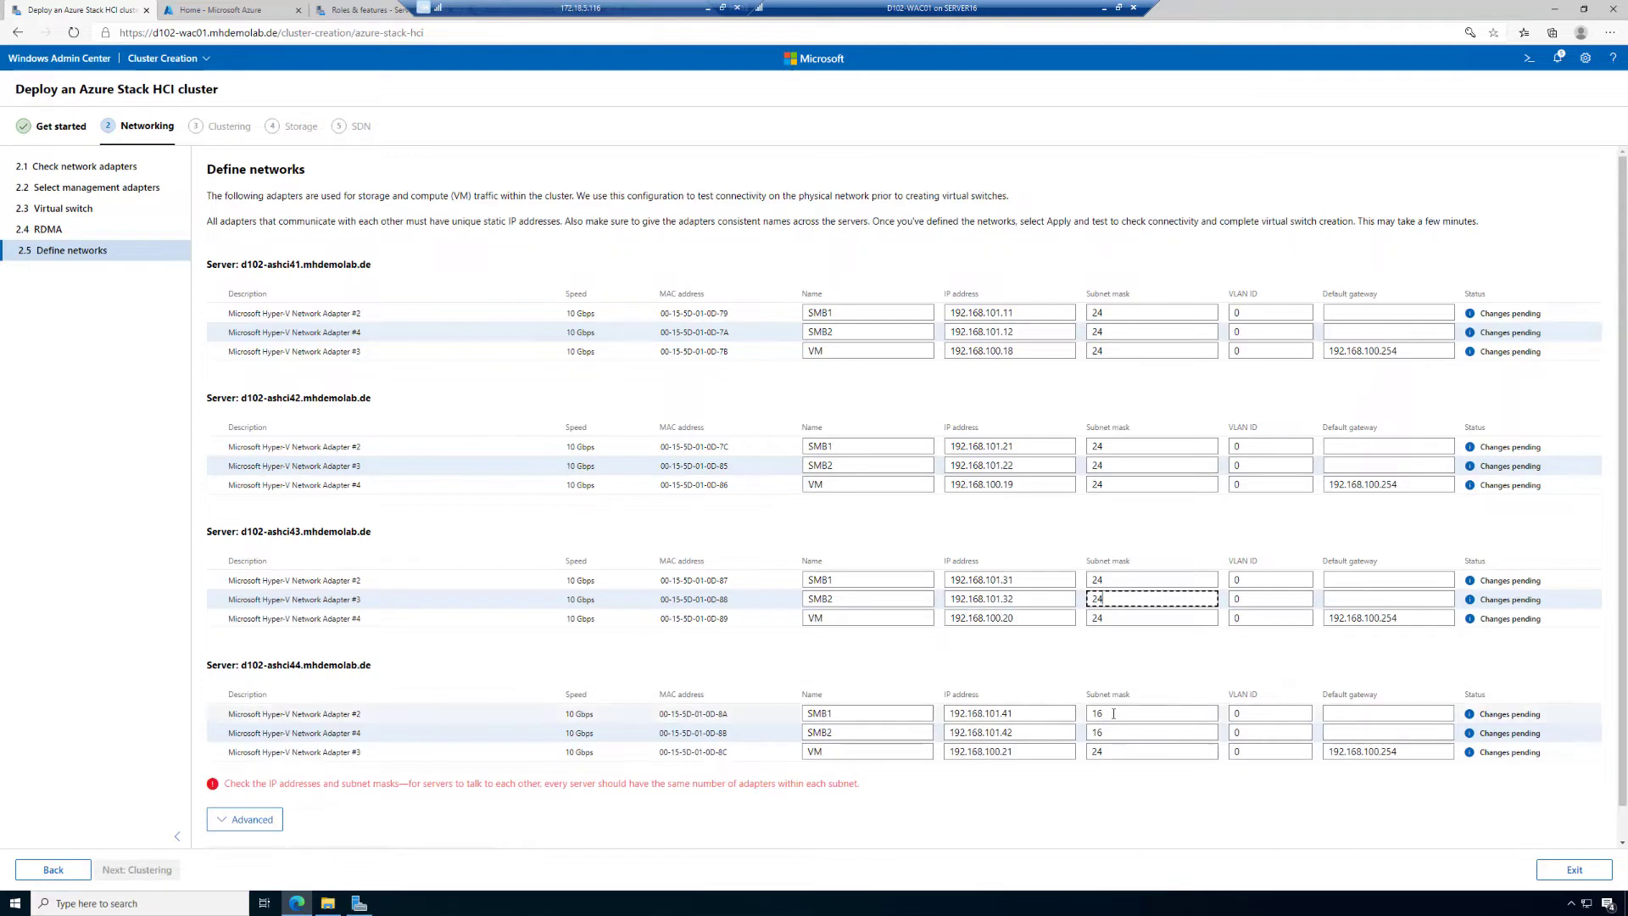
key(BackSpace)
key(BackSpace)
text(24)
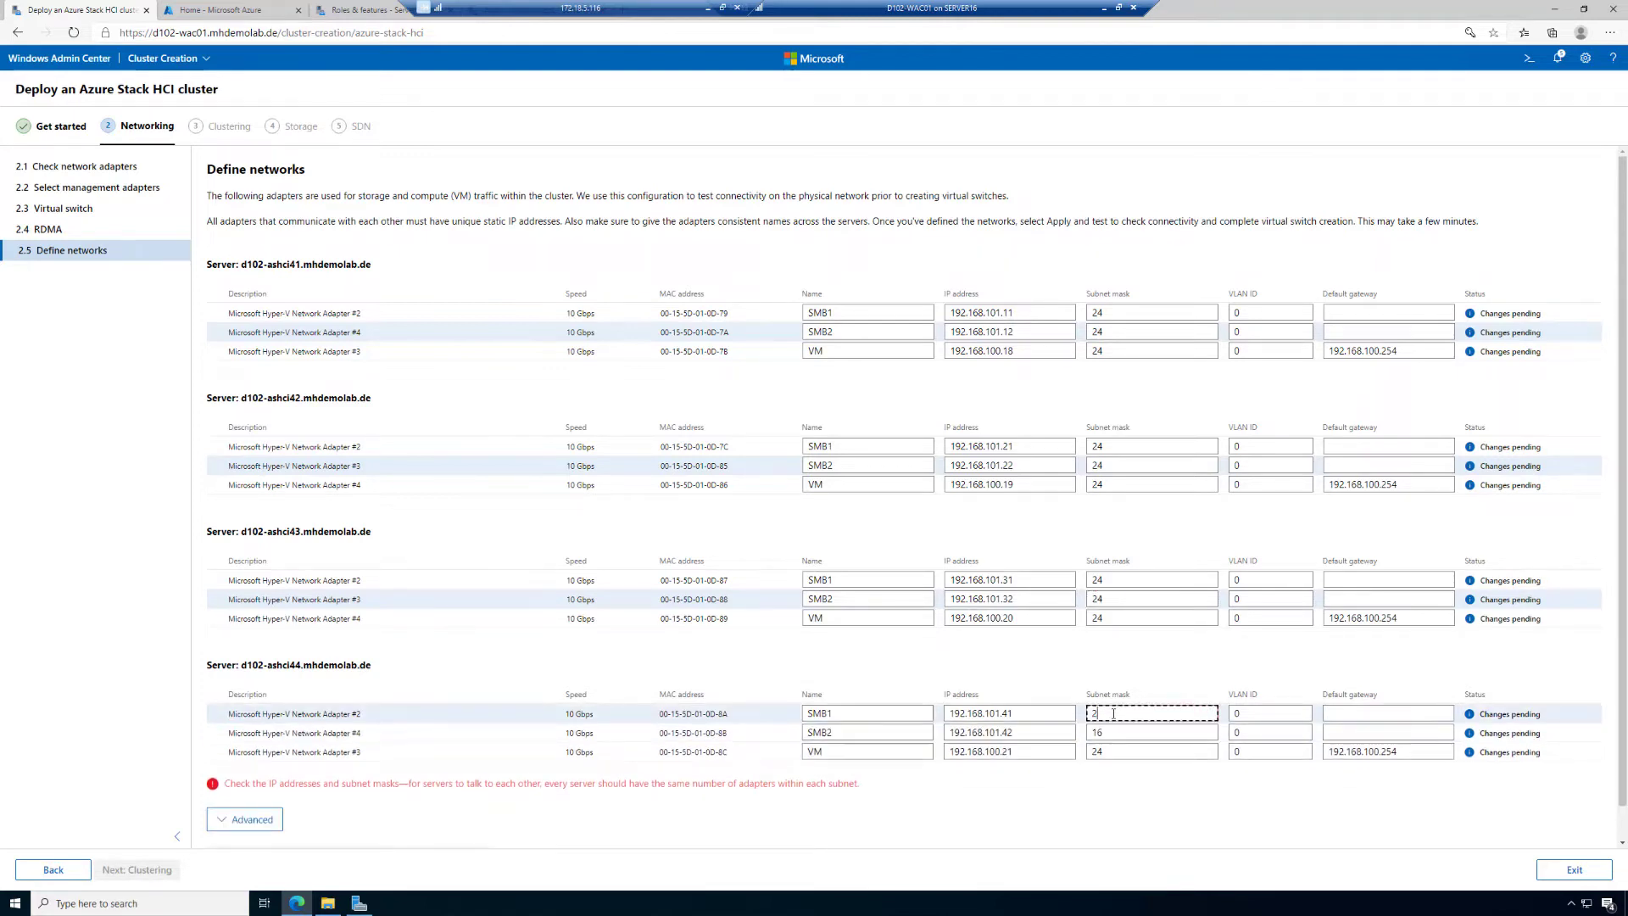
click(1103, 730)
key(BackSpace)
key(BackSpace)
text(24)
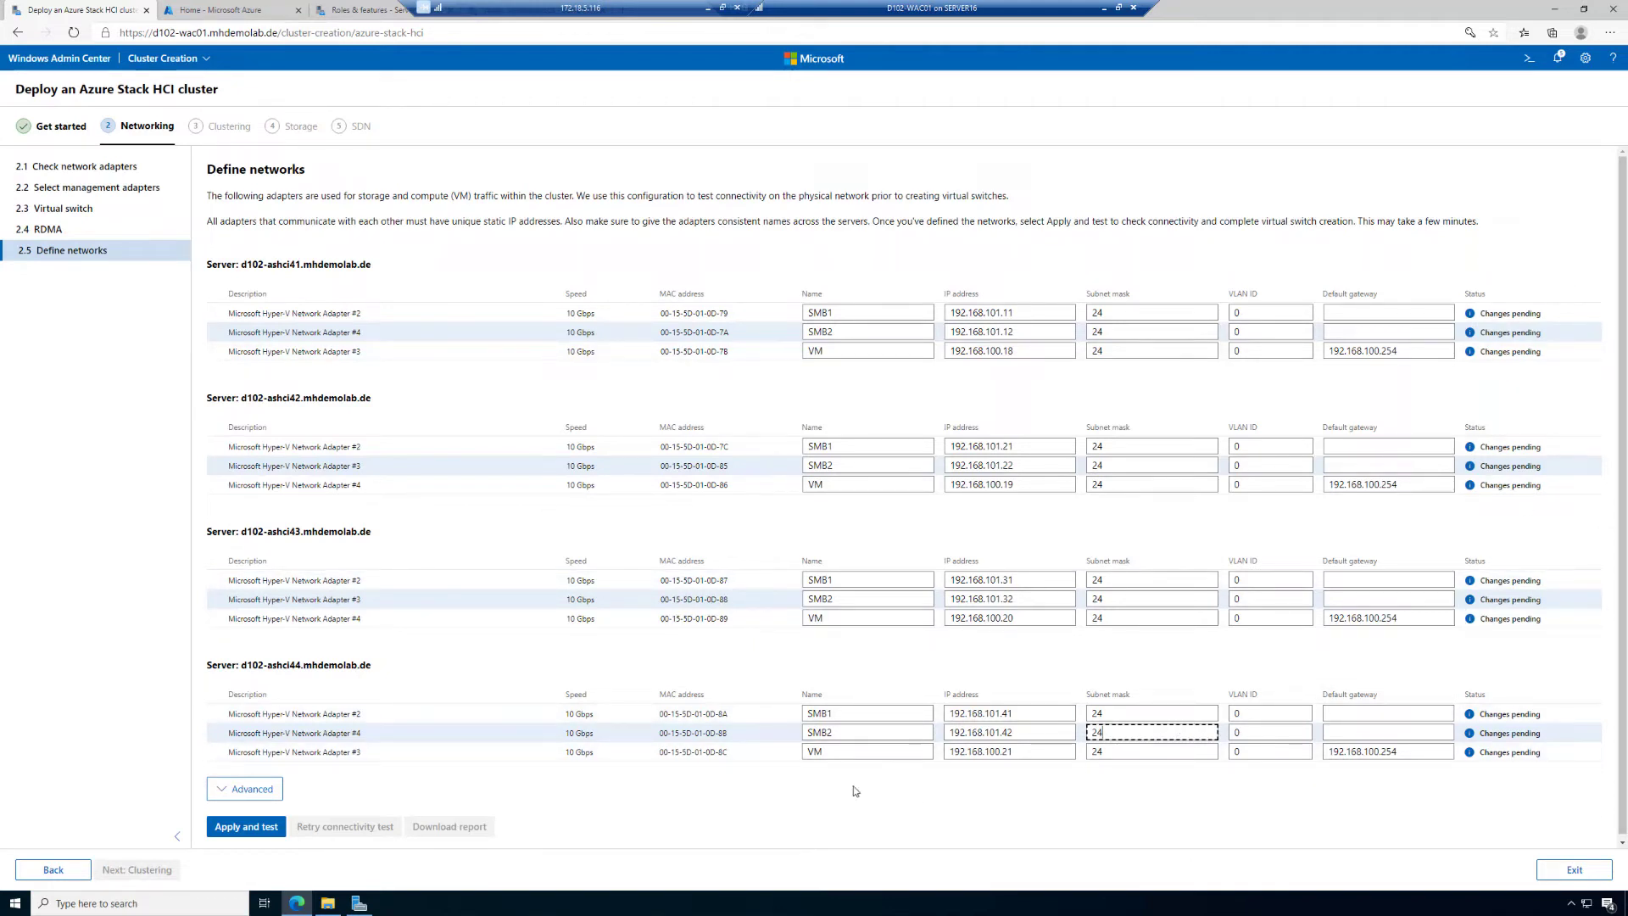
- Apply and test the network definitions, then continue to the clustering stage and run the cluster validation
click(230, 829)
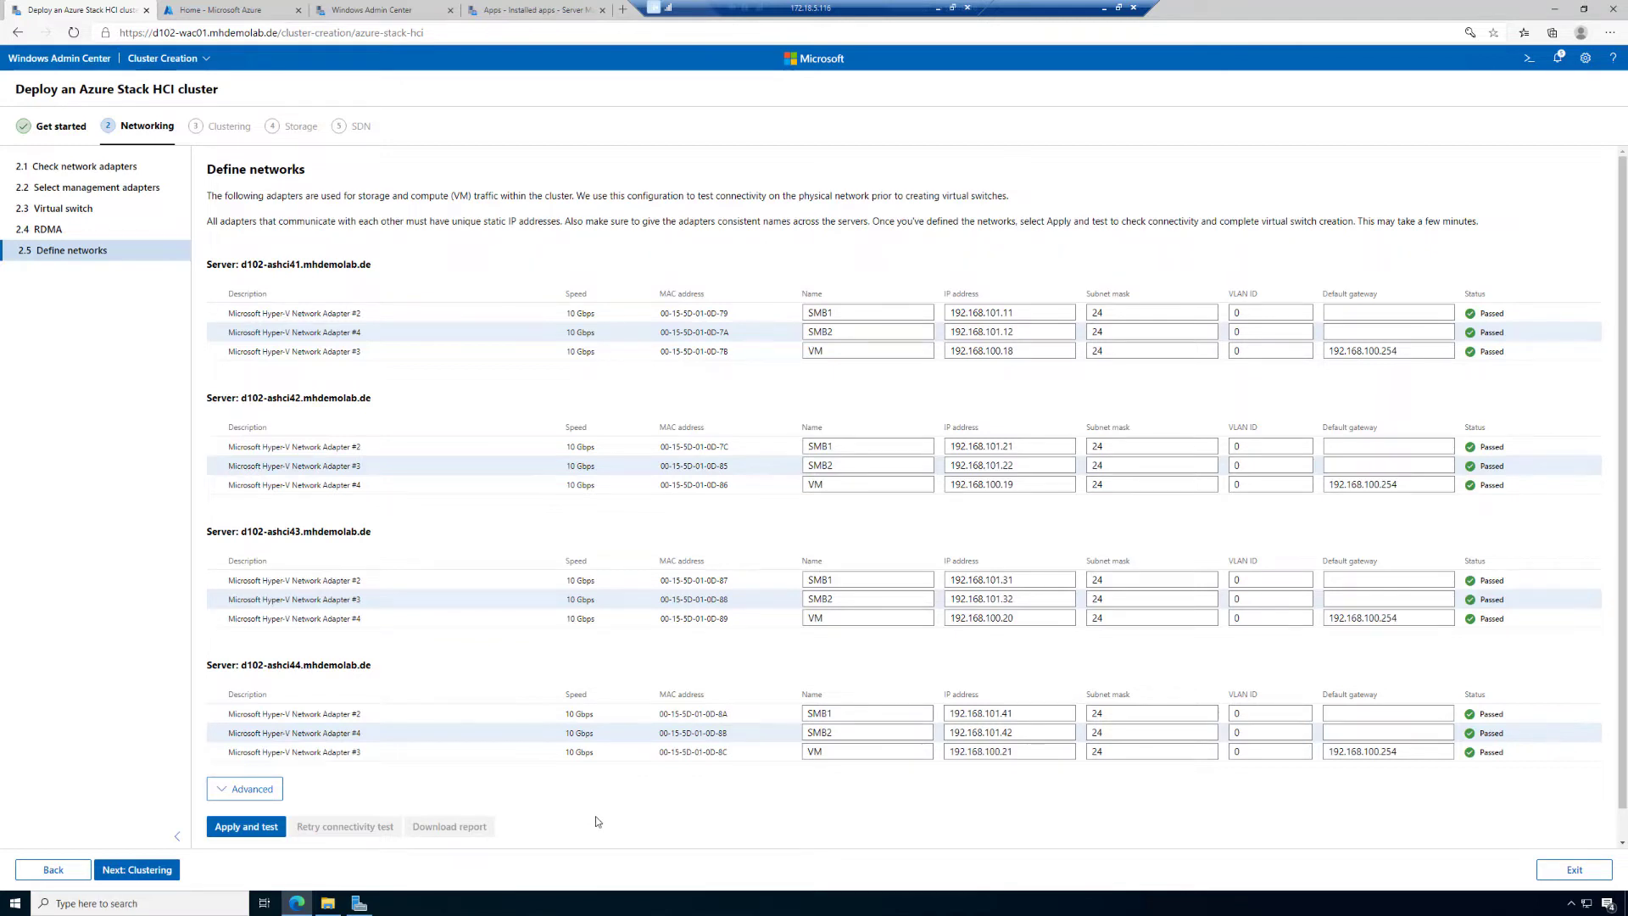
click(146, 870)
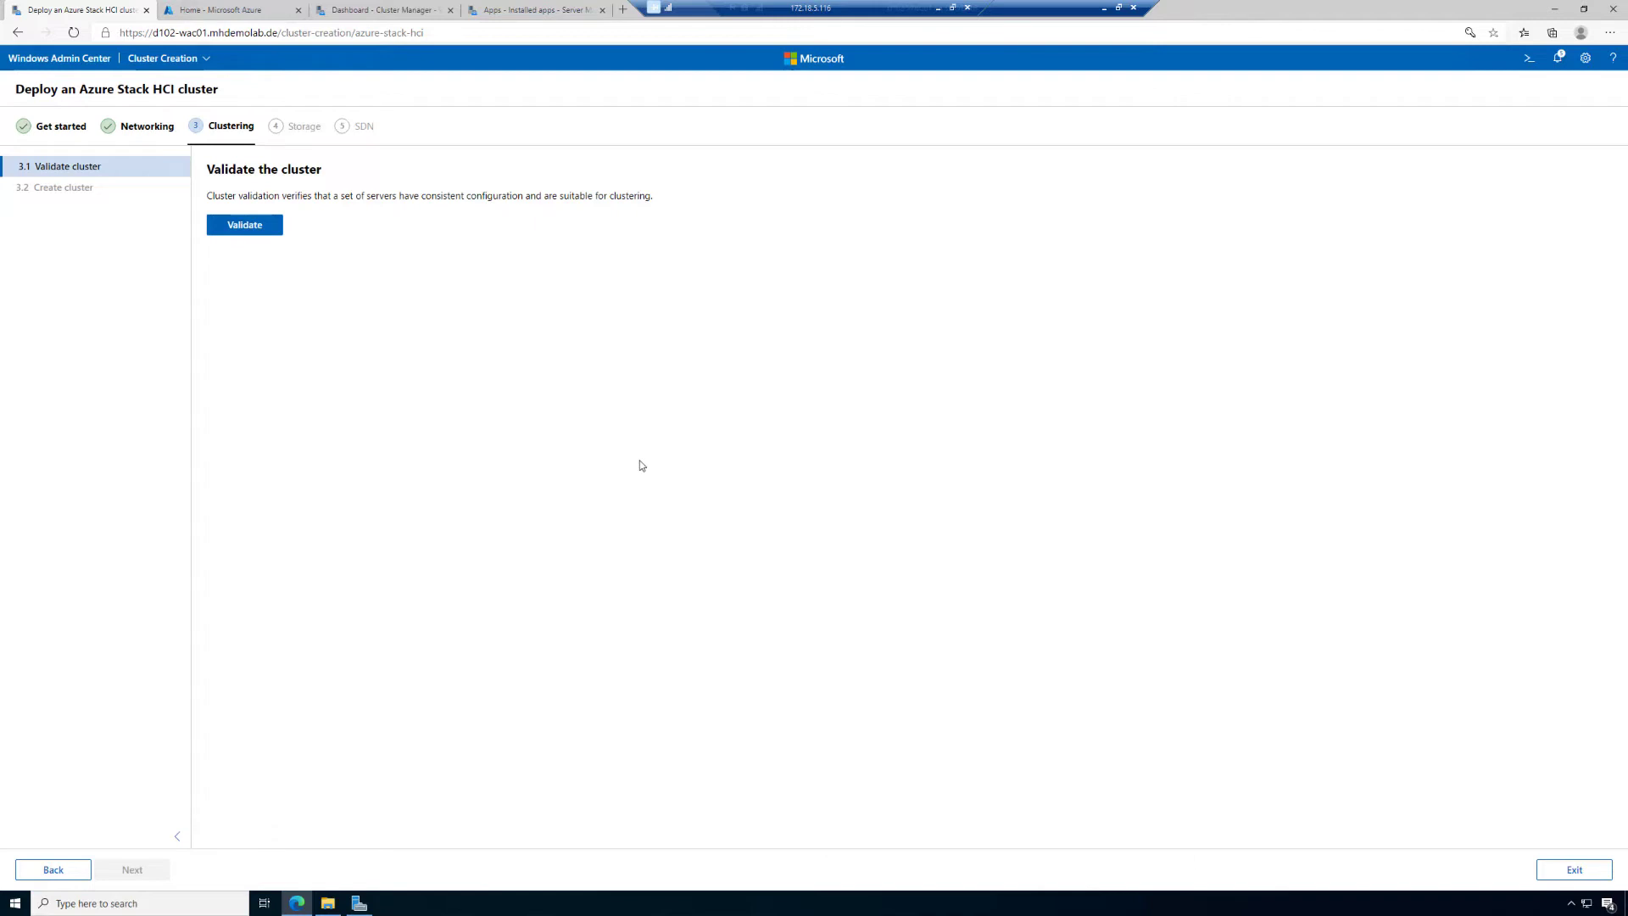
click(245, 225)
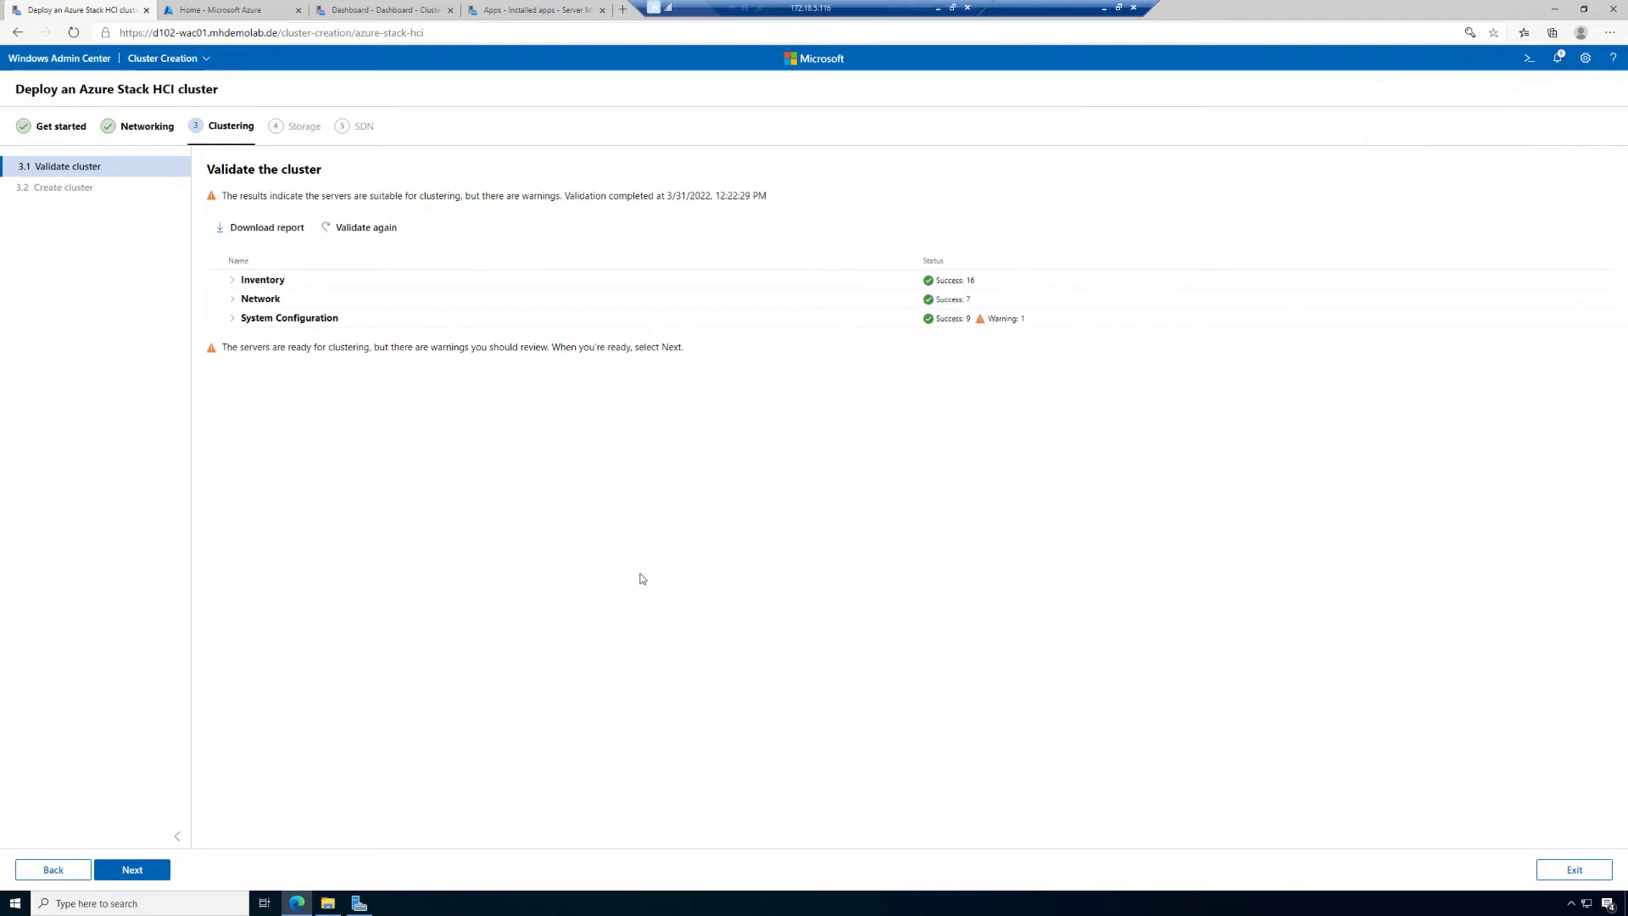
- Look through the Inventory and Network validation categories and expand the System Configuration results
click(232, 282)
click(231, 283)
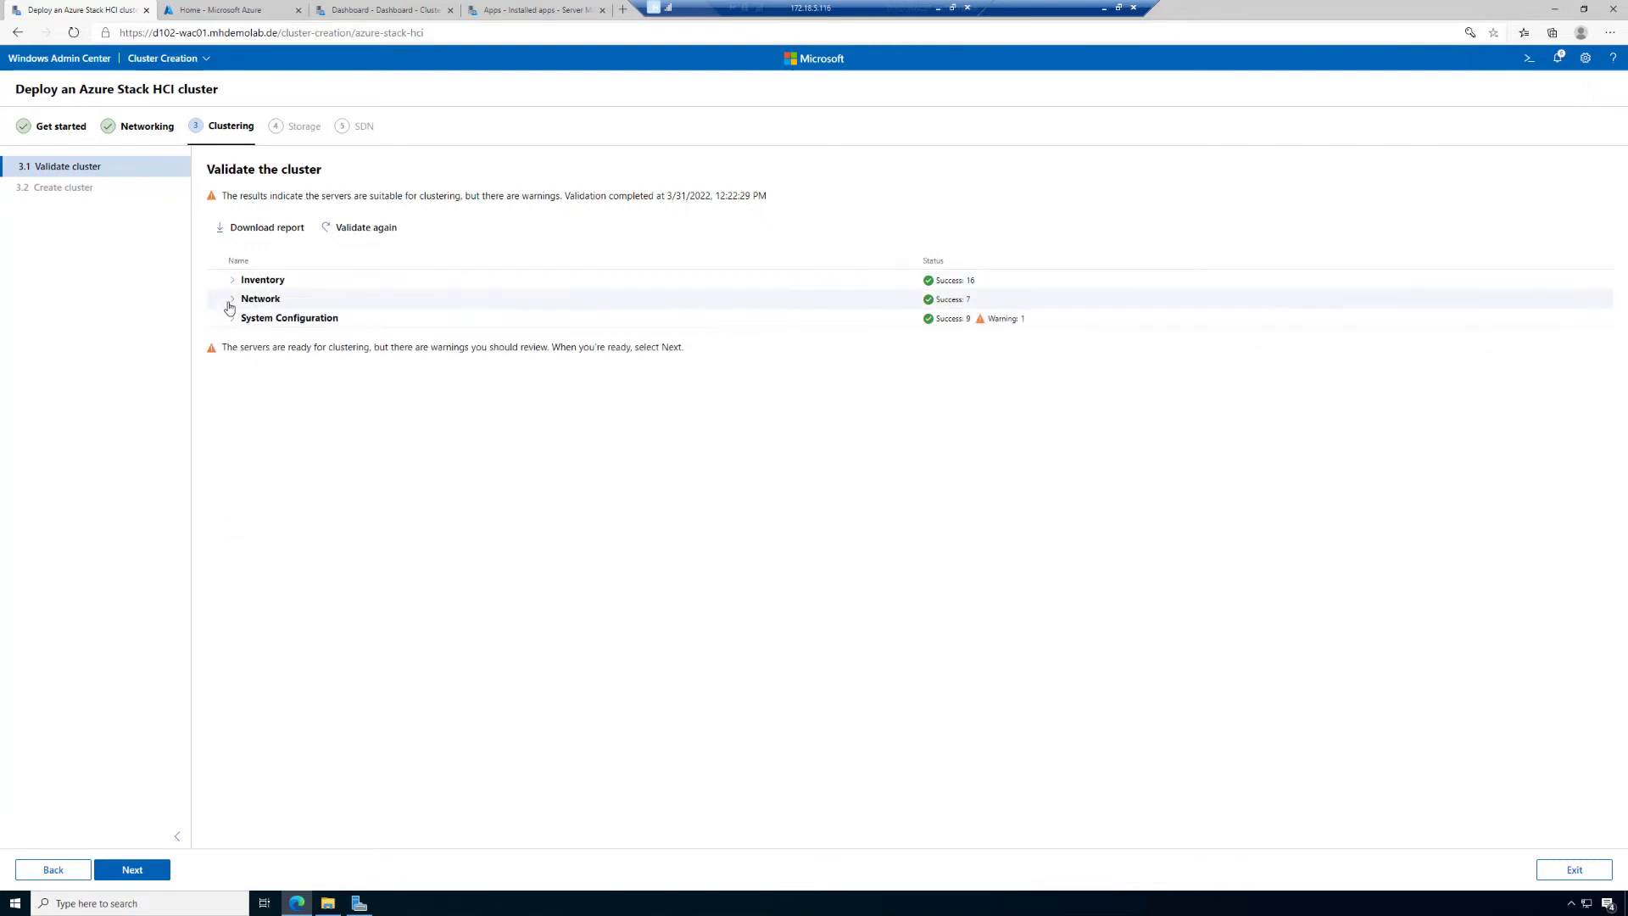
click(229, 304)
click(230, 303)
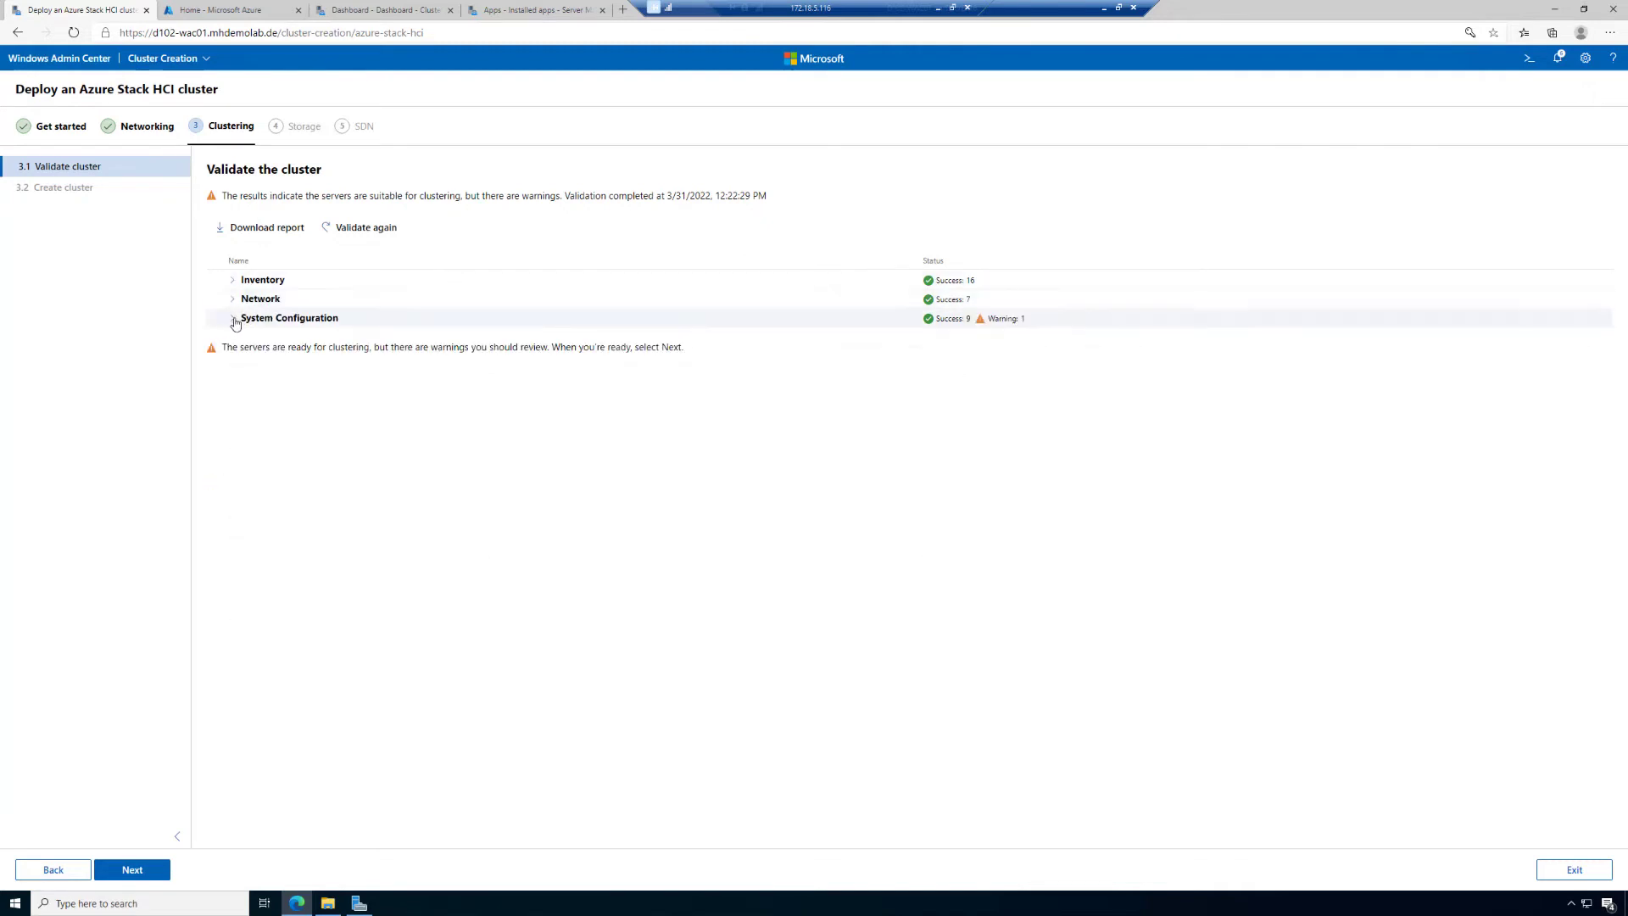
click(234, 321)
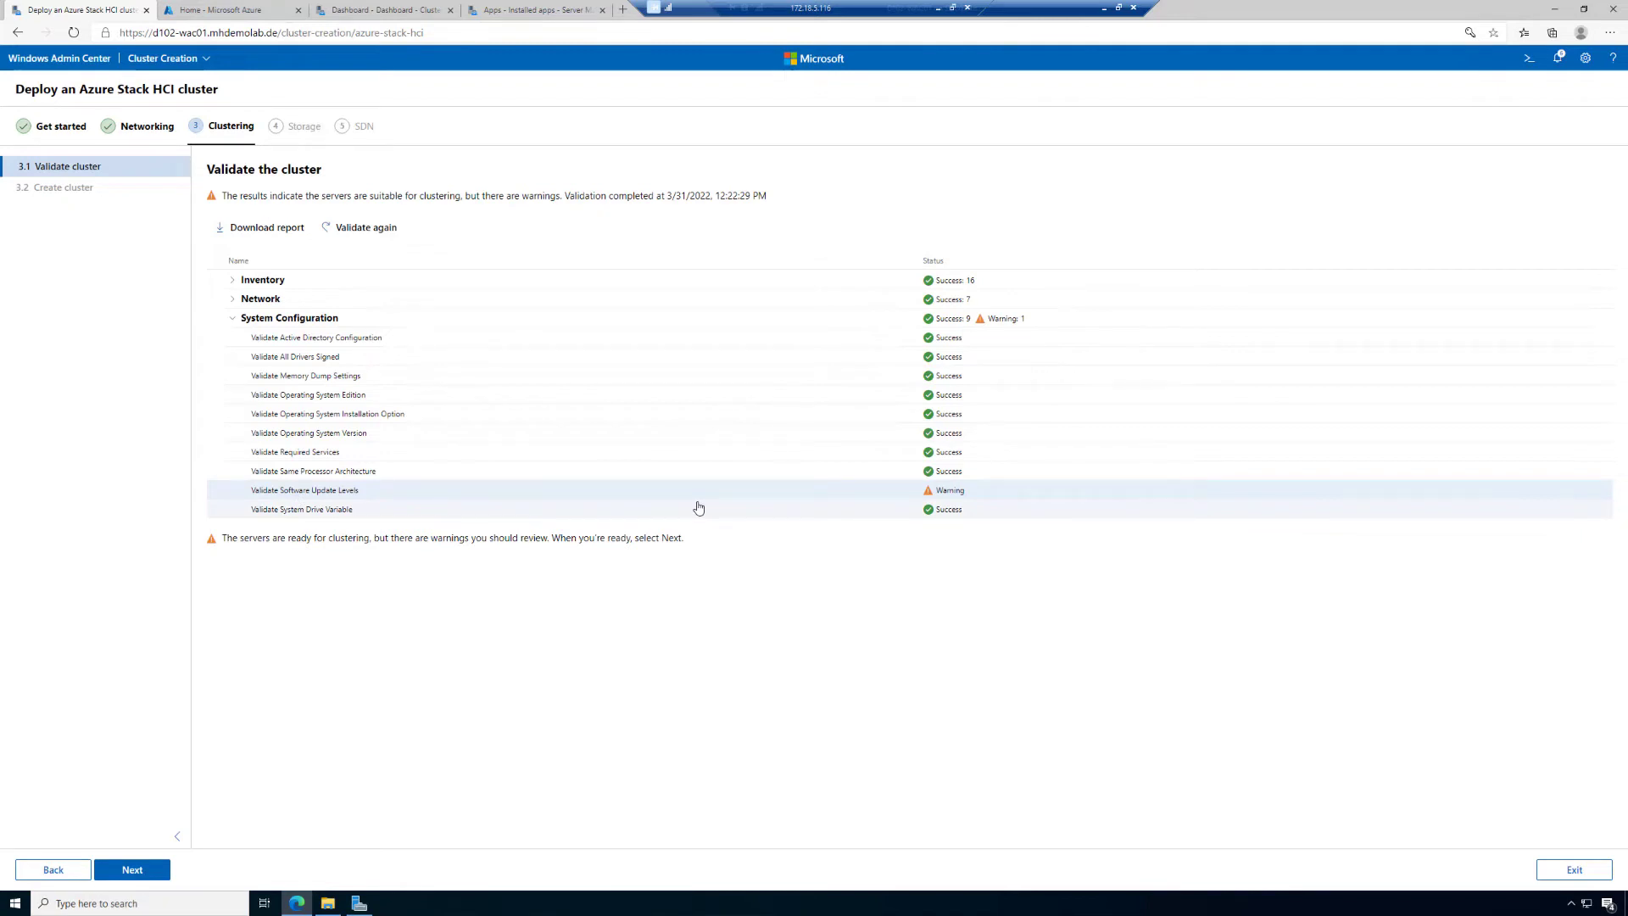
- Download the cluster validation report and open it at its Validate Software Update Levels section
click(268, 227)
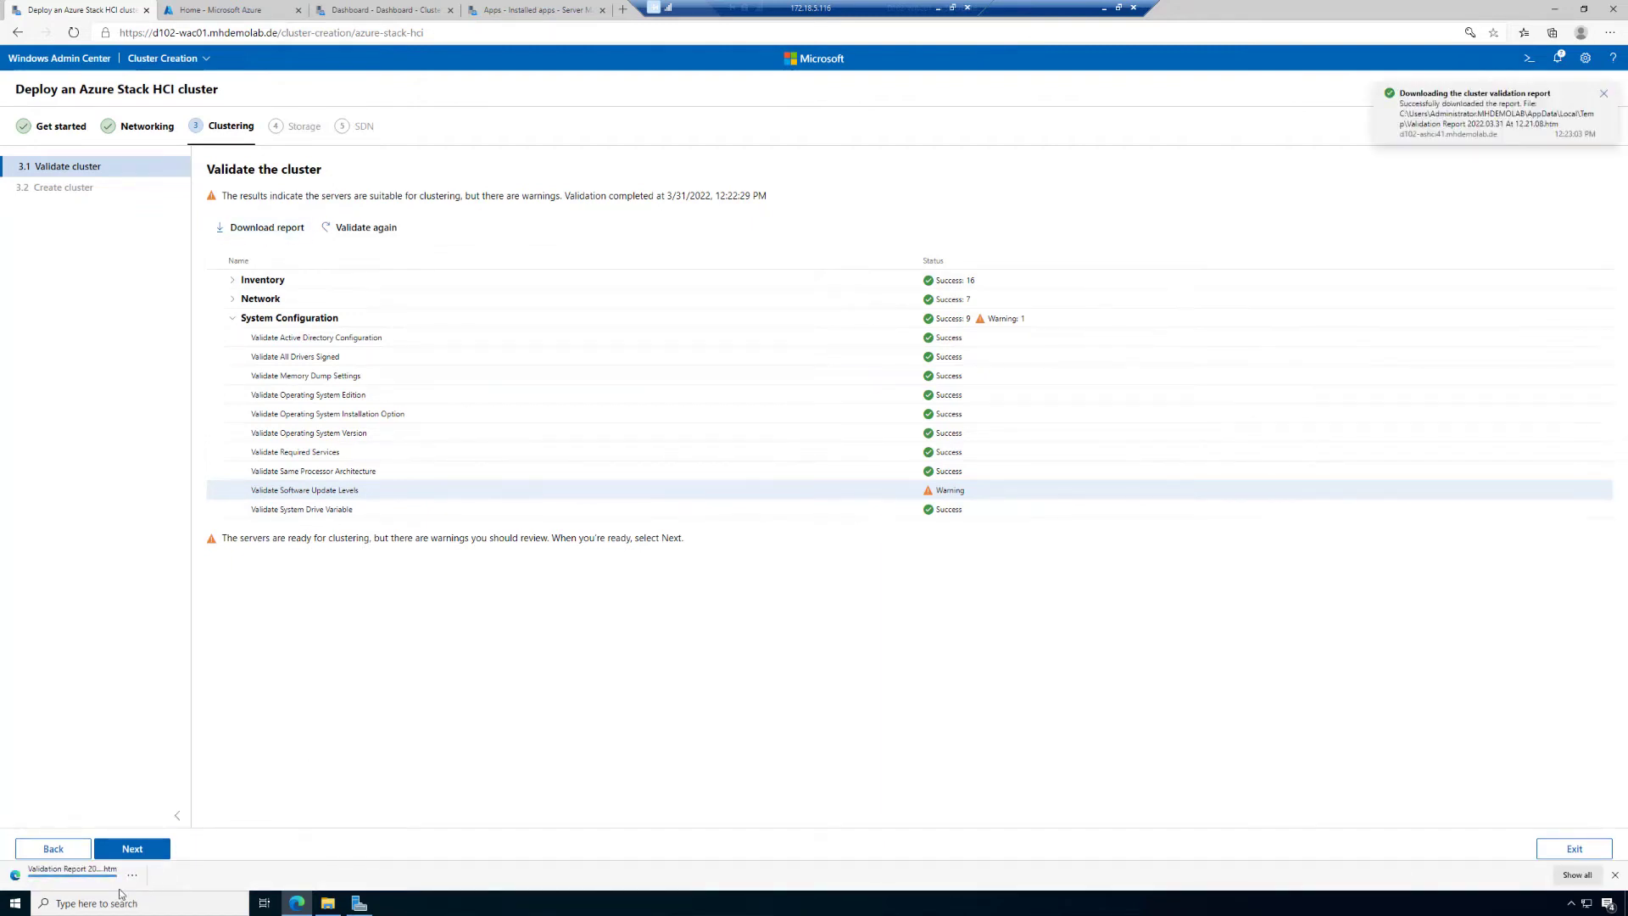
click(57, 884)
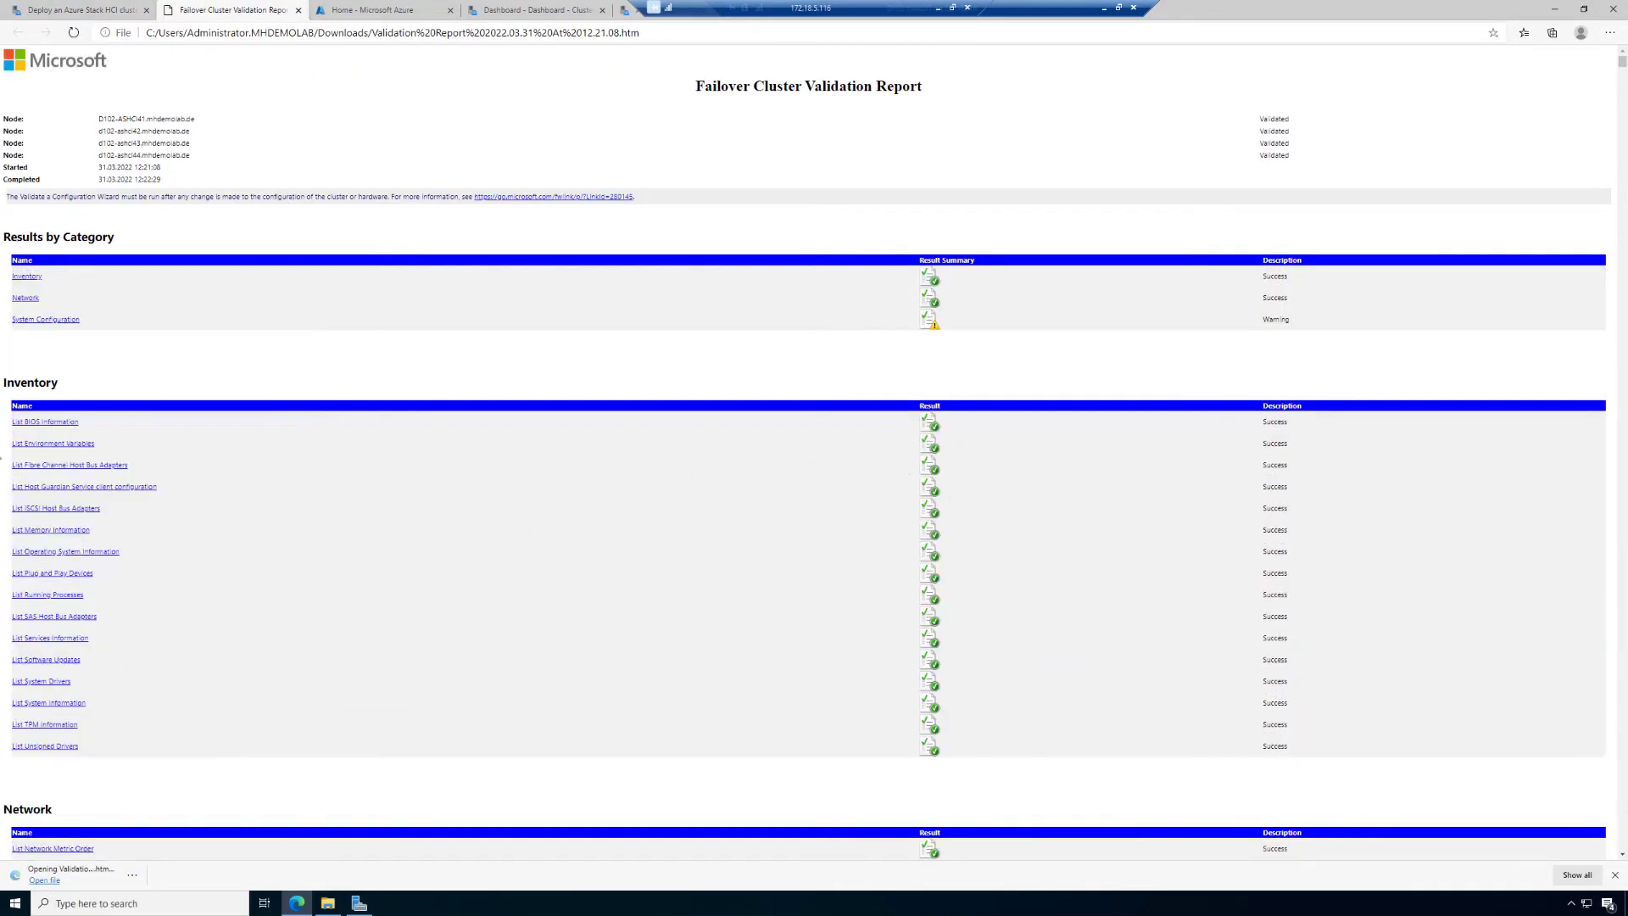
click(62, 322)
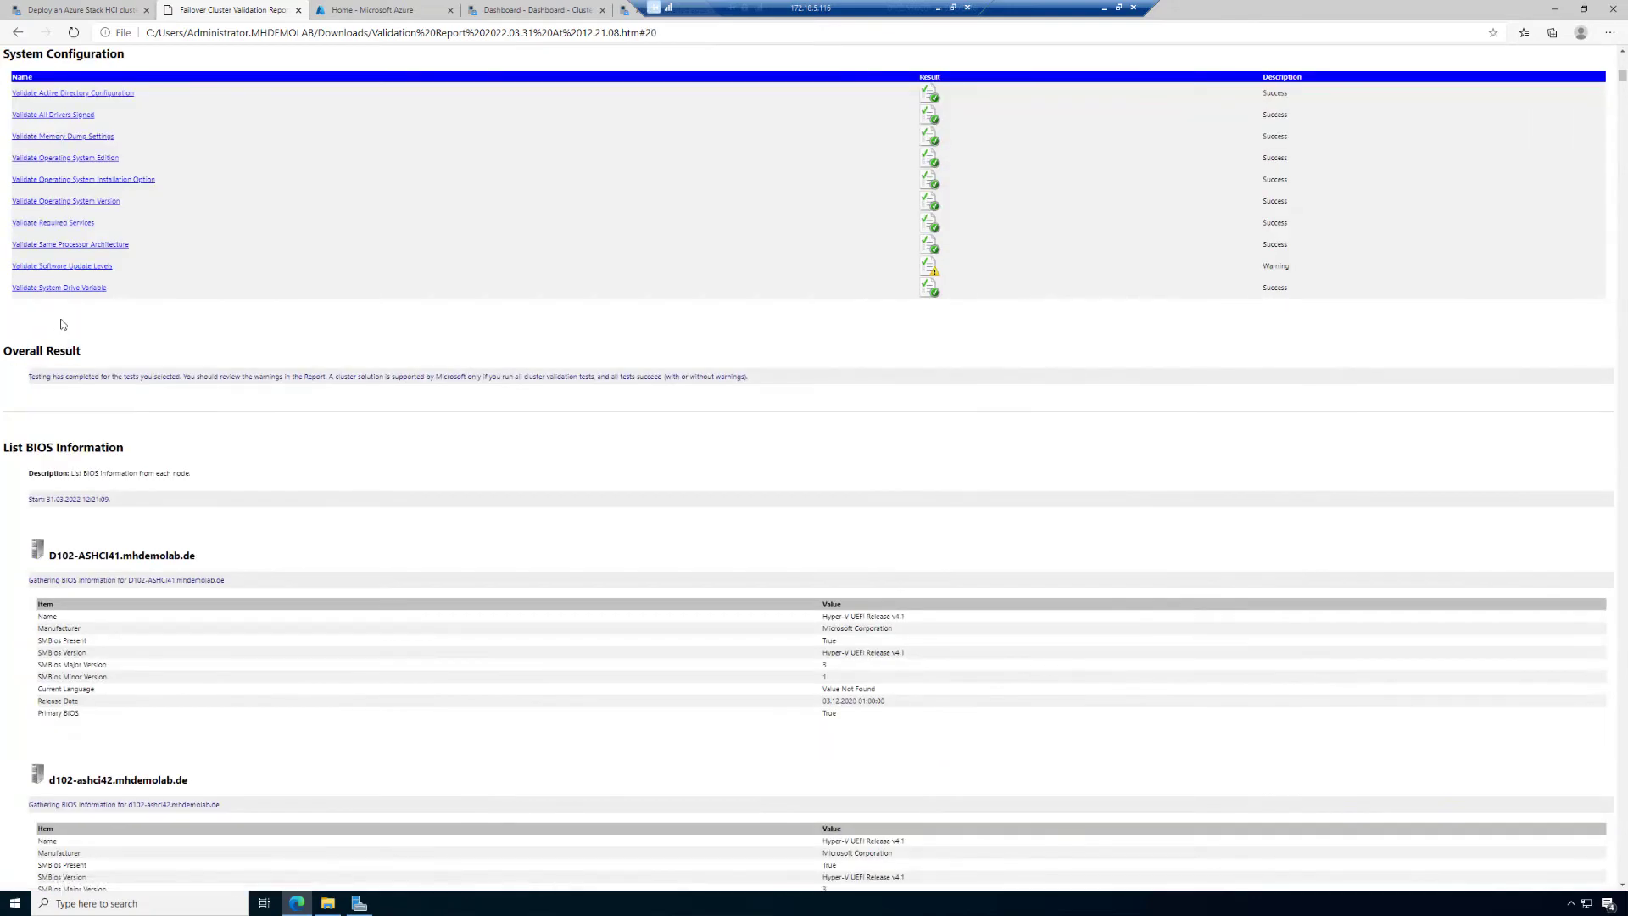
click(67, 266)
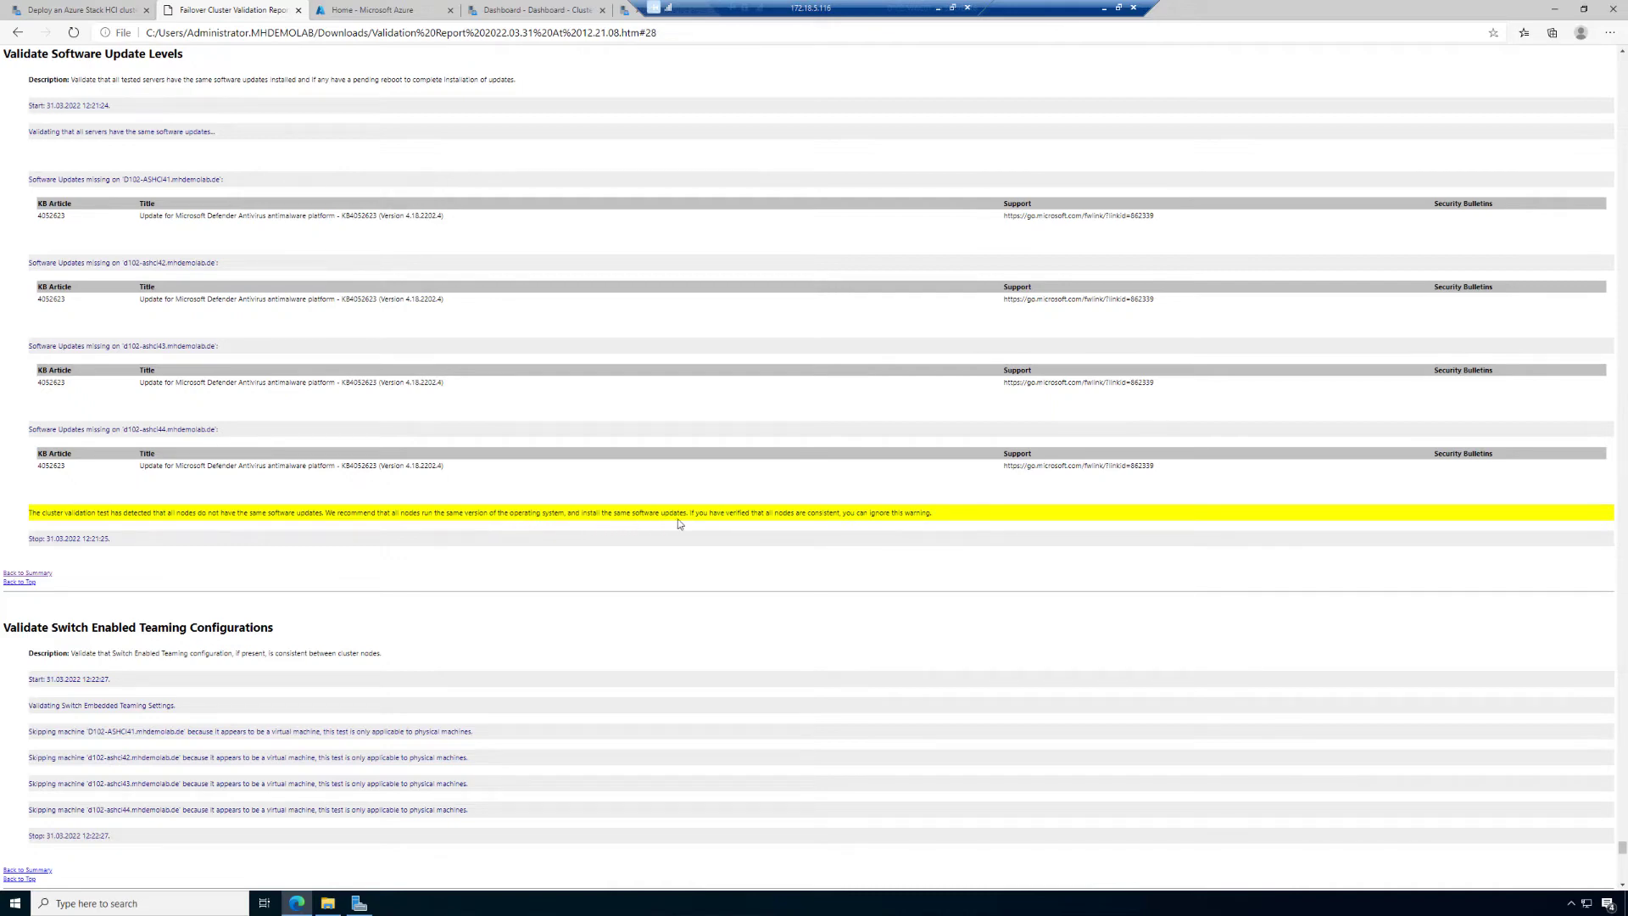
- Examine the missing software updates reported for each of the four servers, then return to the cluster deployment wizard
scroll(728, 526, down, 9)
scroll(729, 530, down, 13)
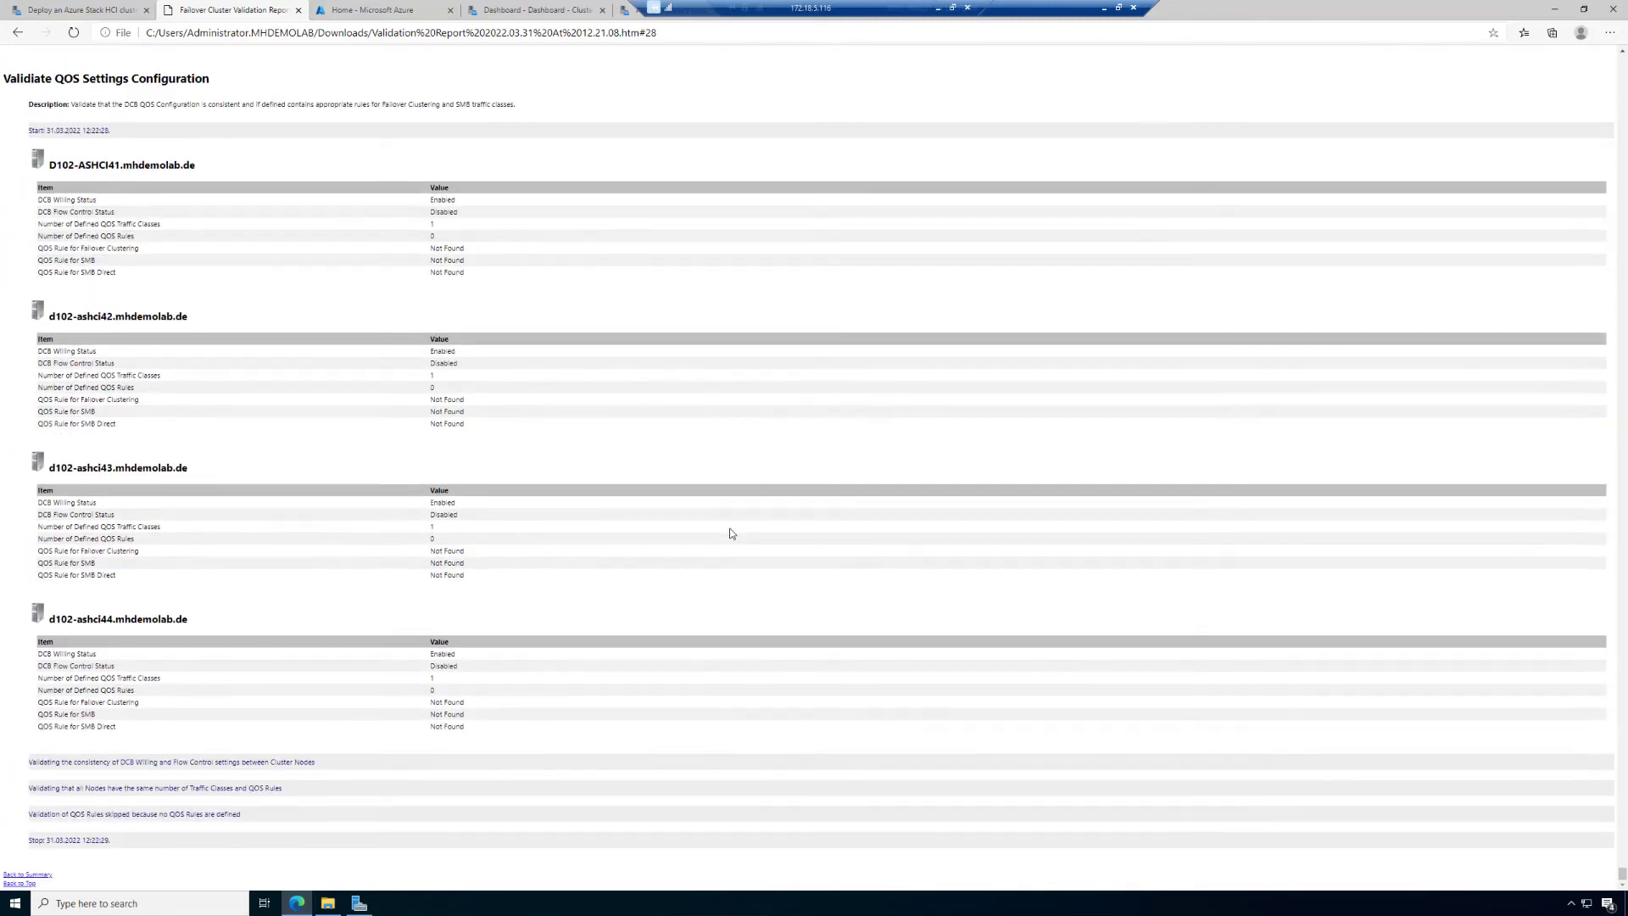
scroll(731, 536, up, 20)
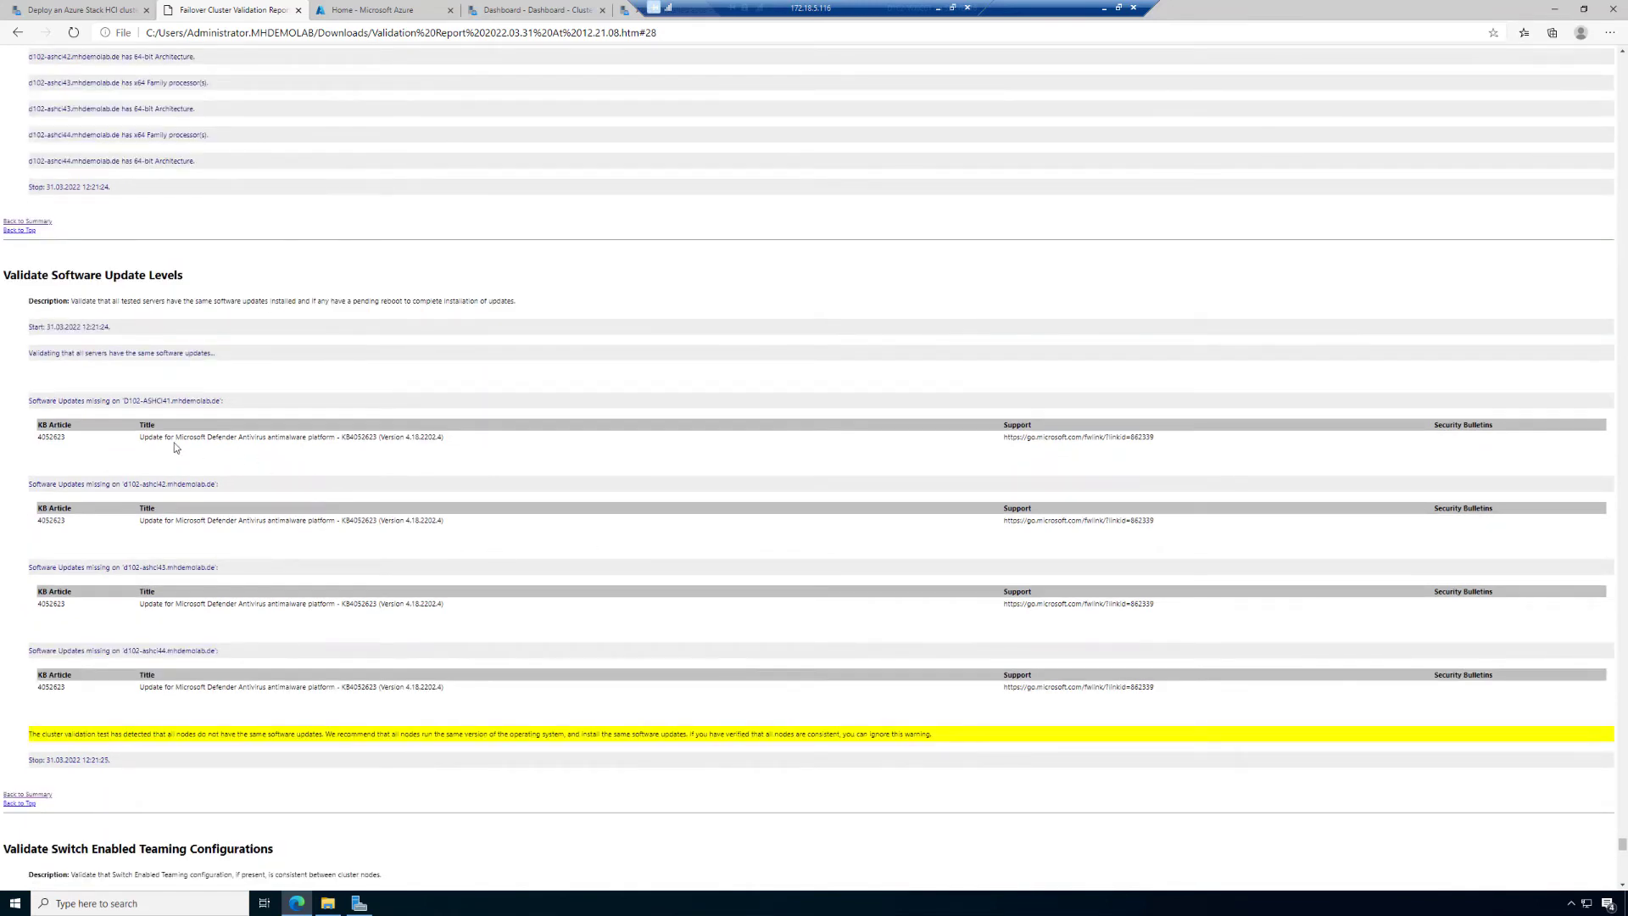
drag(149, 437, 439, 440)
drag(153, 521, 359, 549)
drag(144, 604, 362, 627)
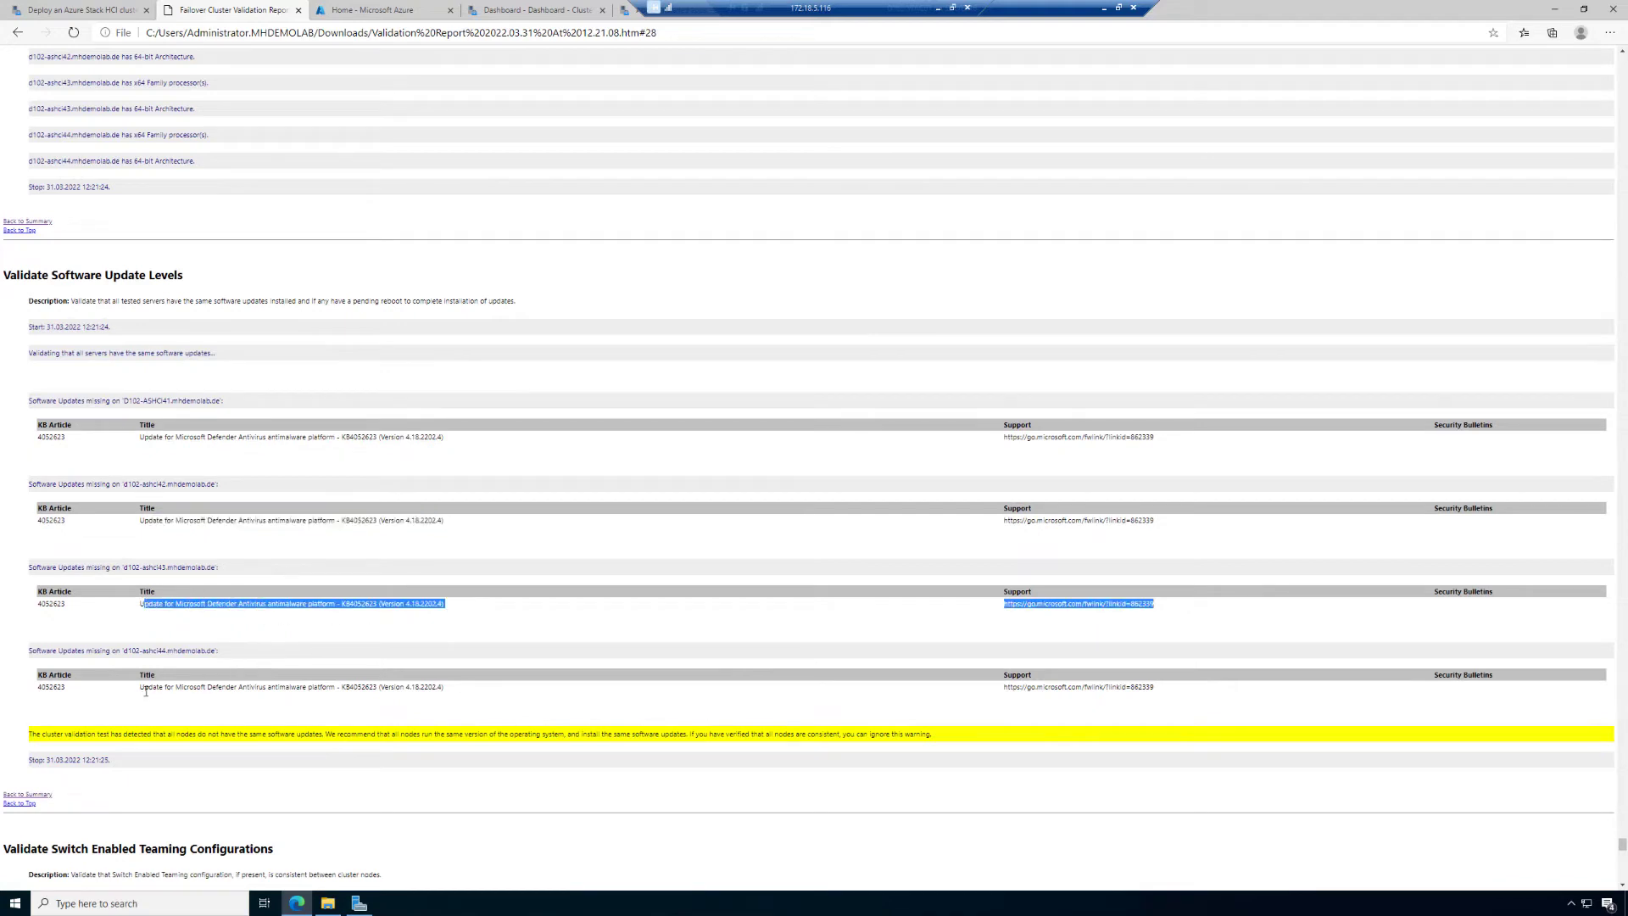
drag(139, 687, 425, 698)
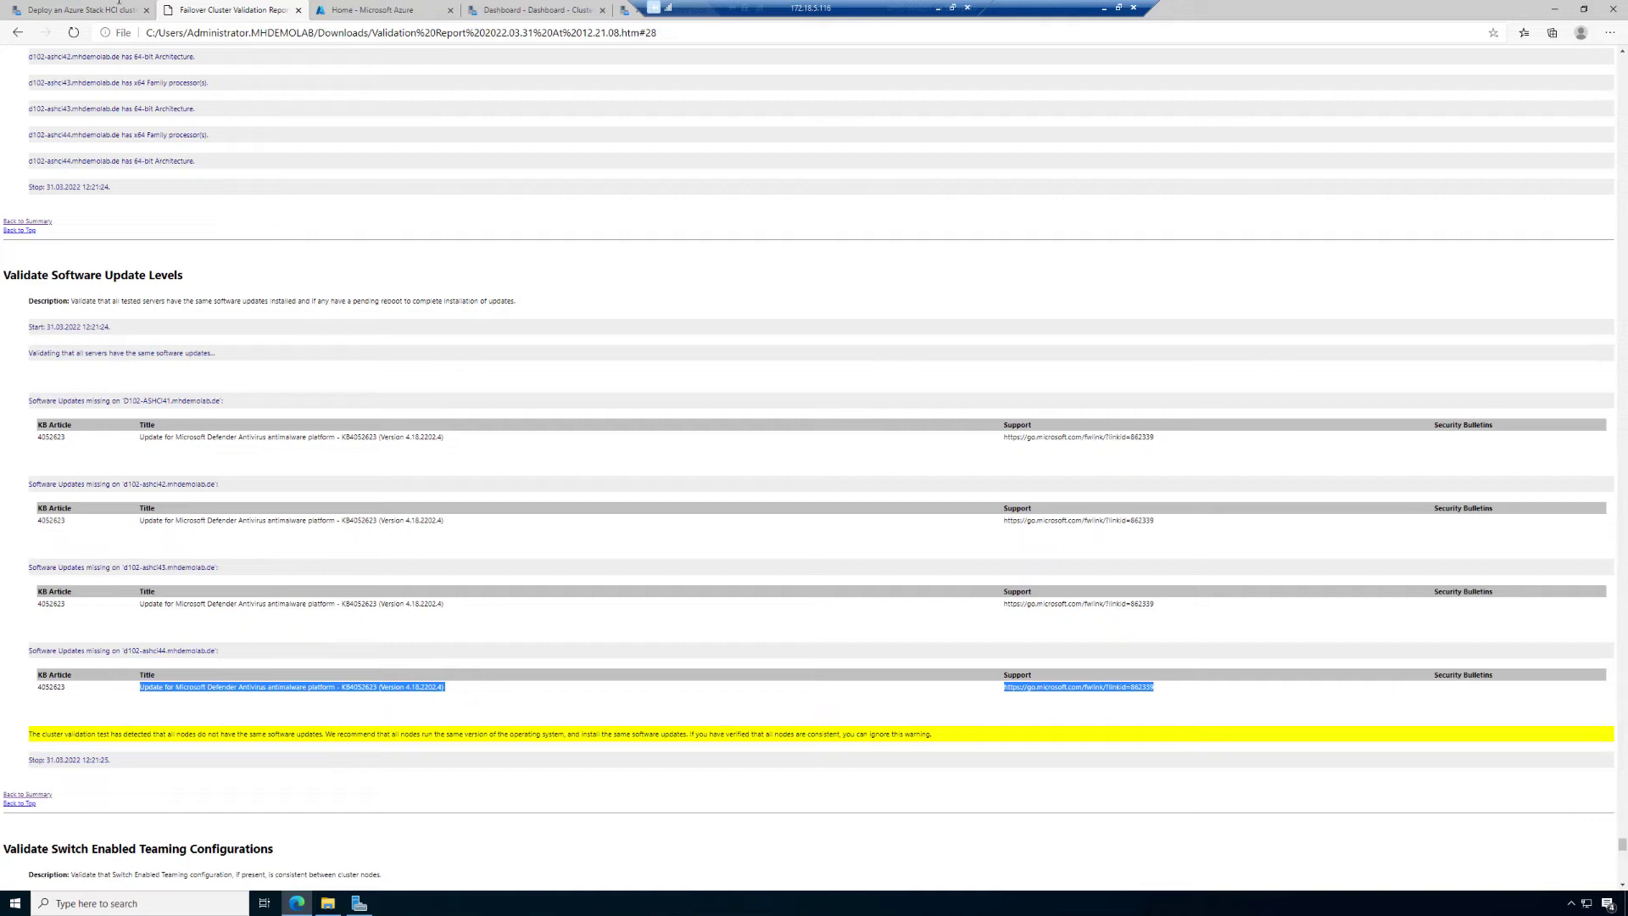
click(61, 8)
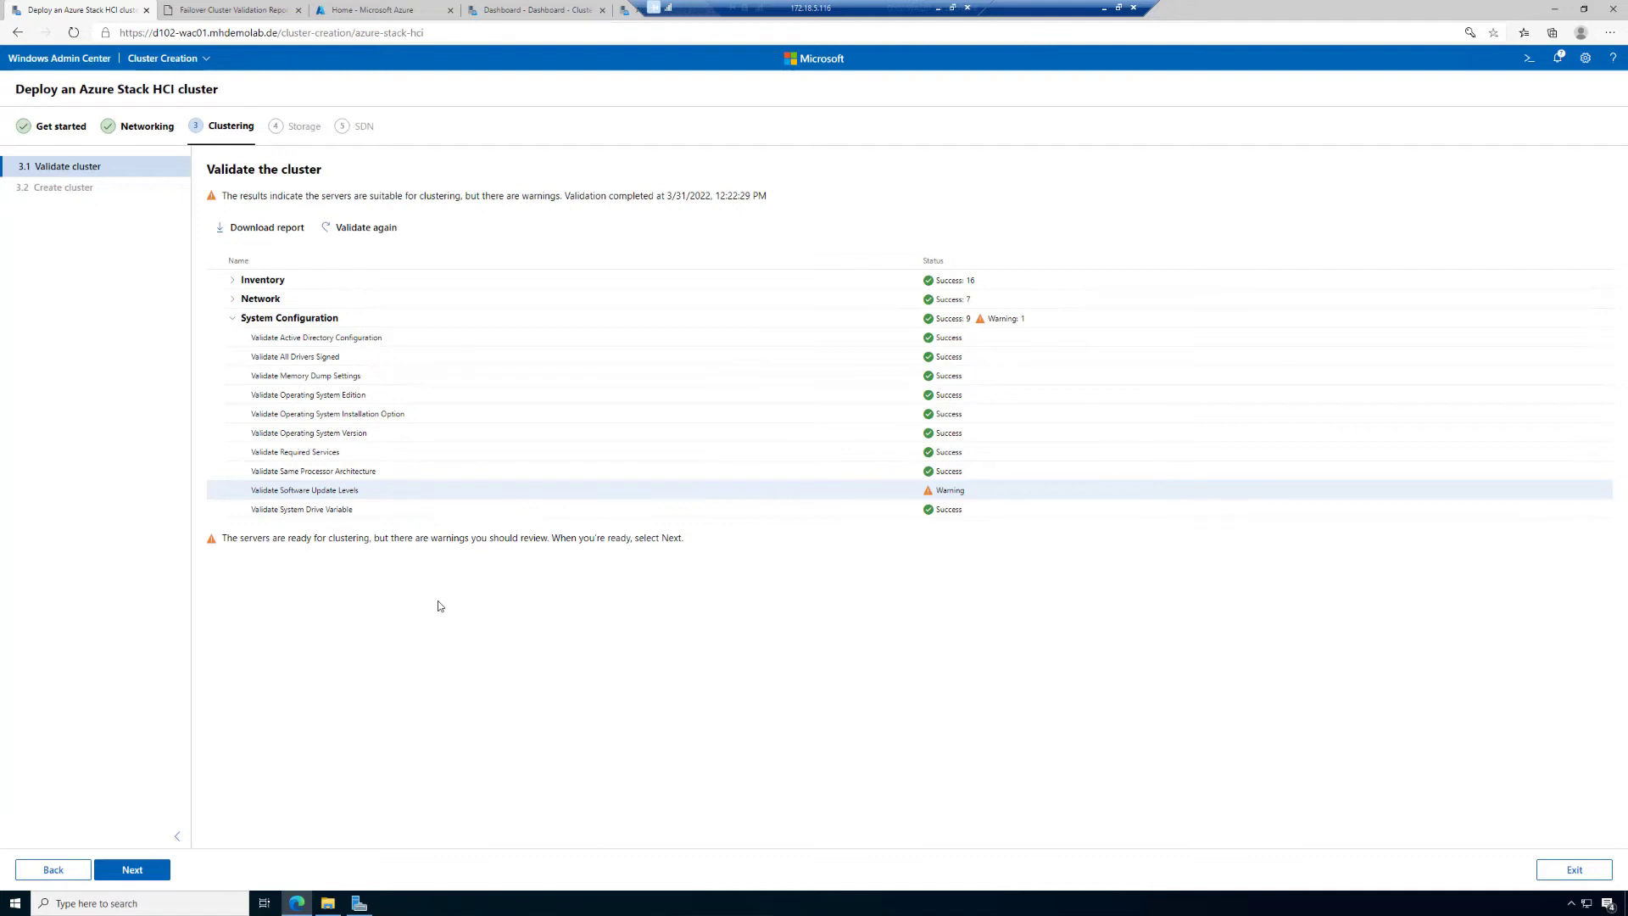
- Create the cluster with the name D102-ASHCICL40, keeping DHCP address assignment, all eligible storage and all networks
click(139, 870)
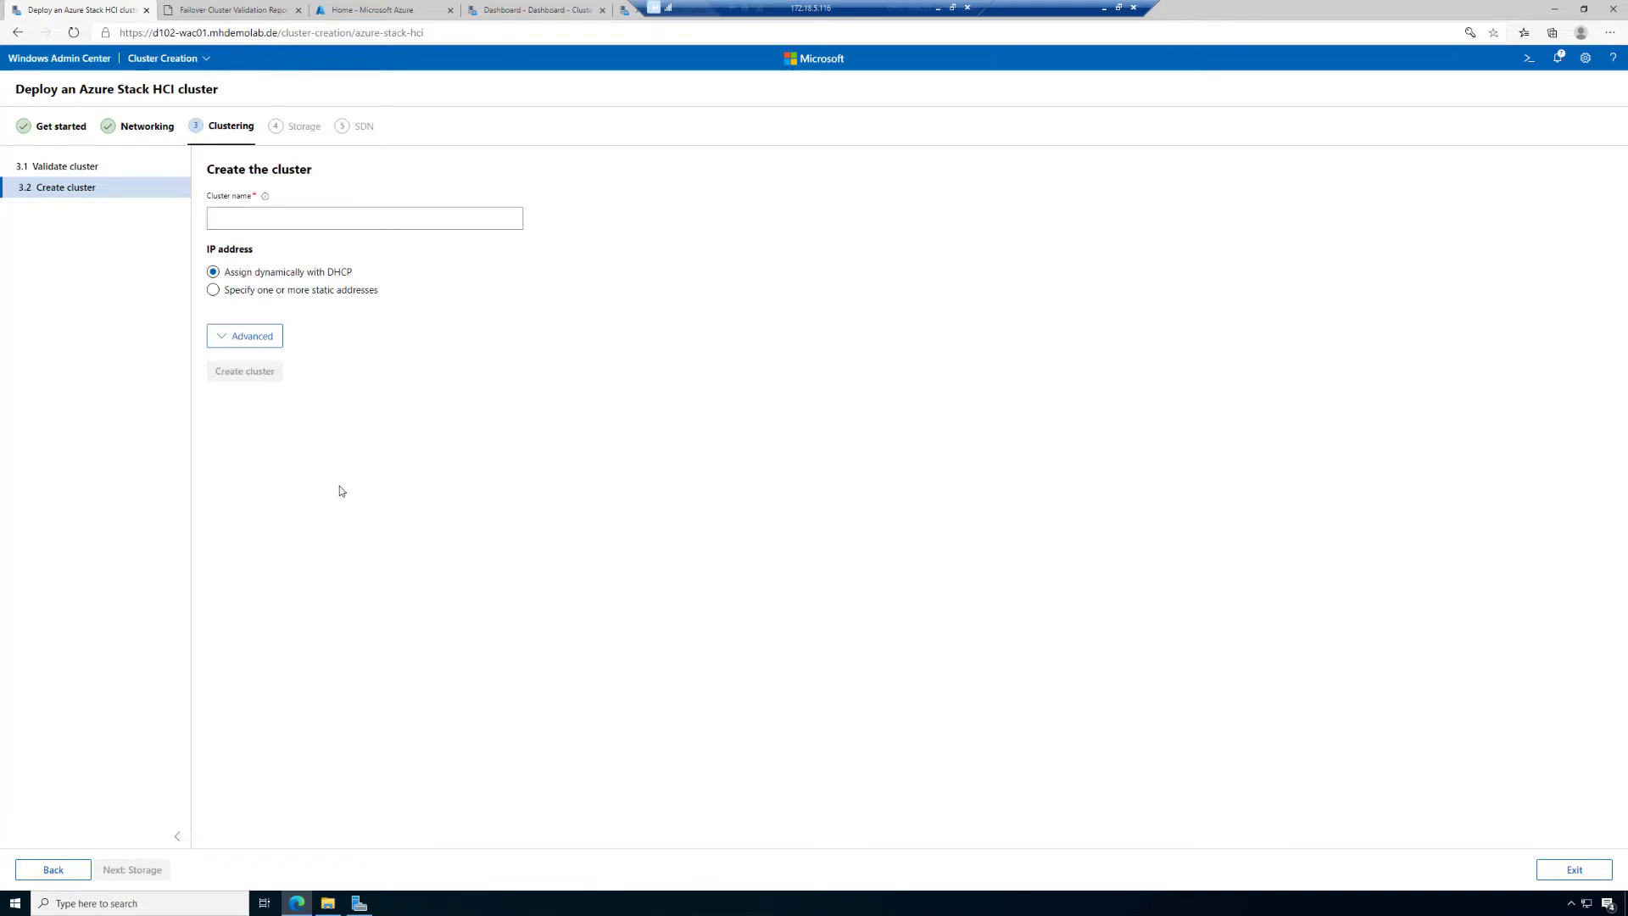
click(258, 220)
text(D102)
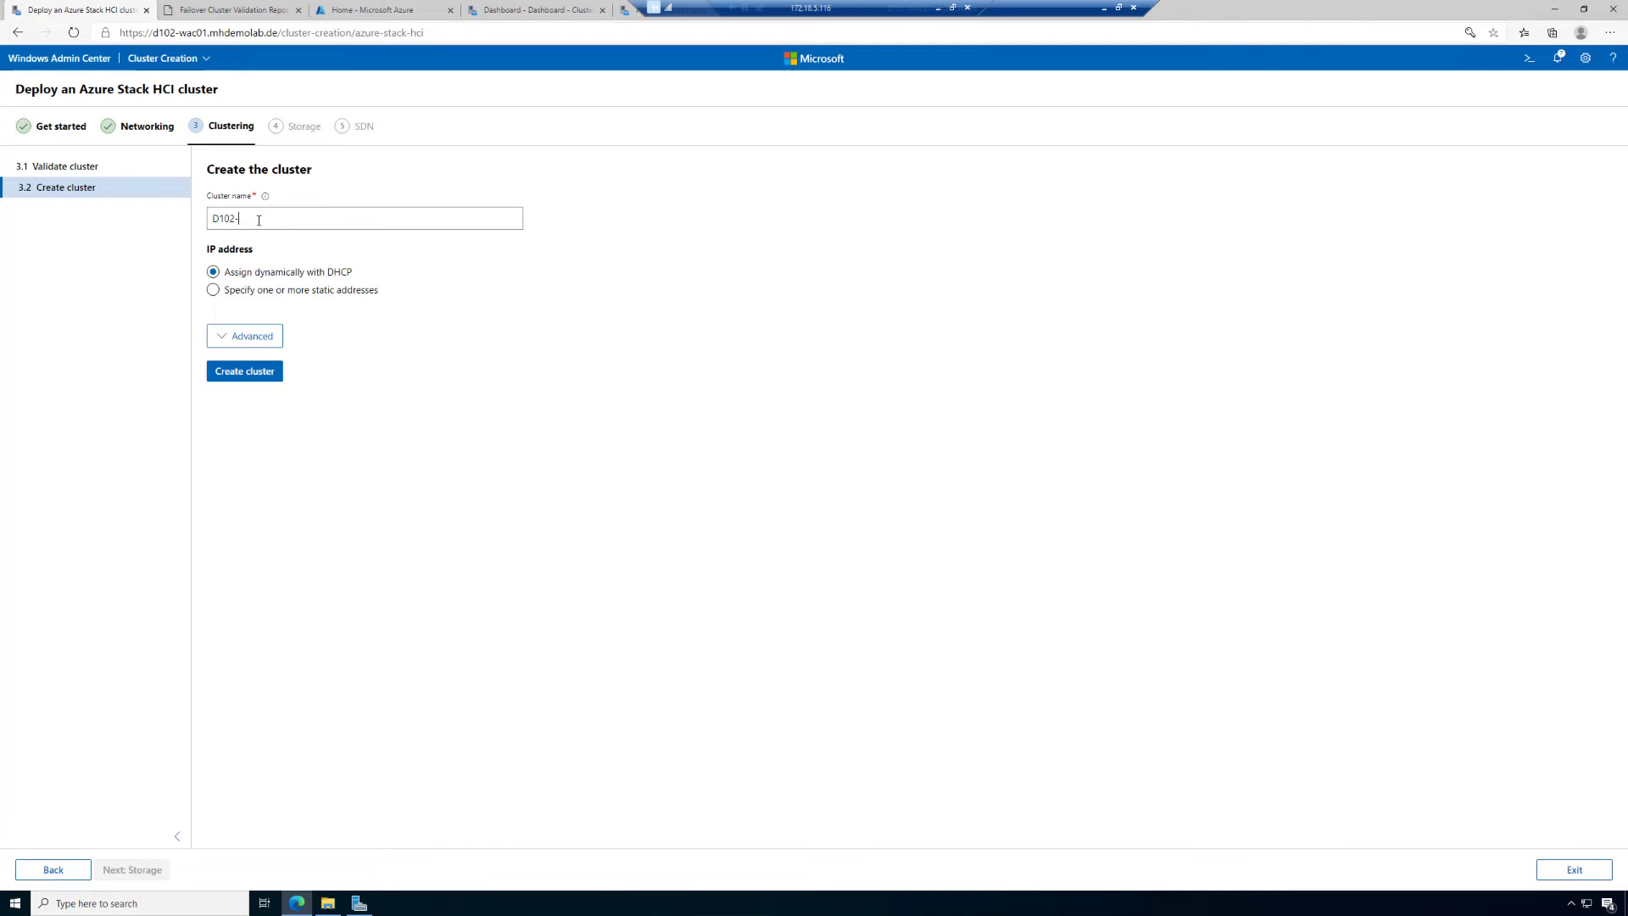
text(-ASHCICL40)
click(230, 336)
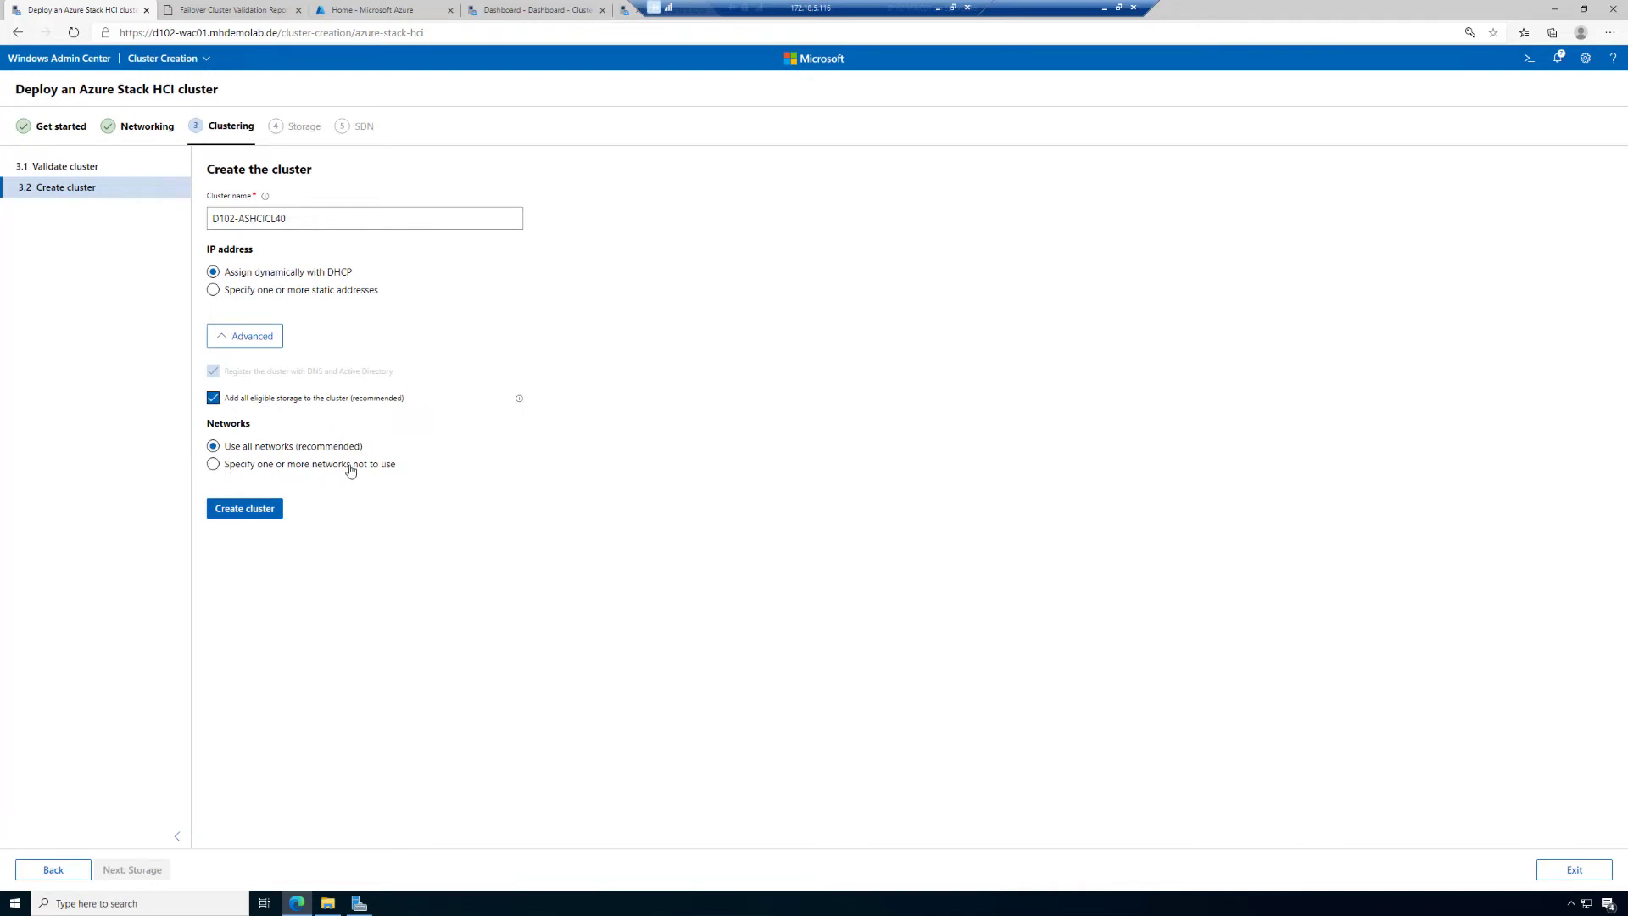
click(254, 512)
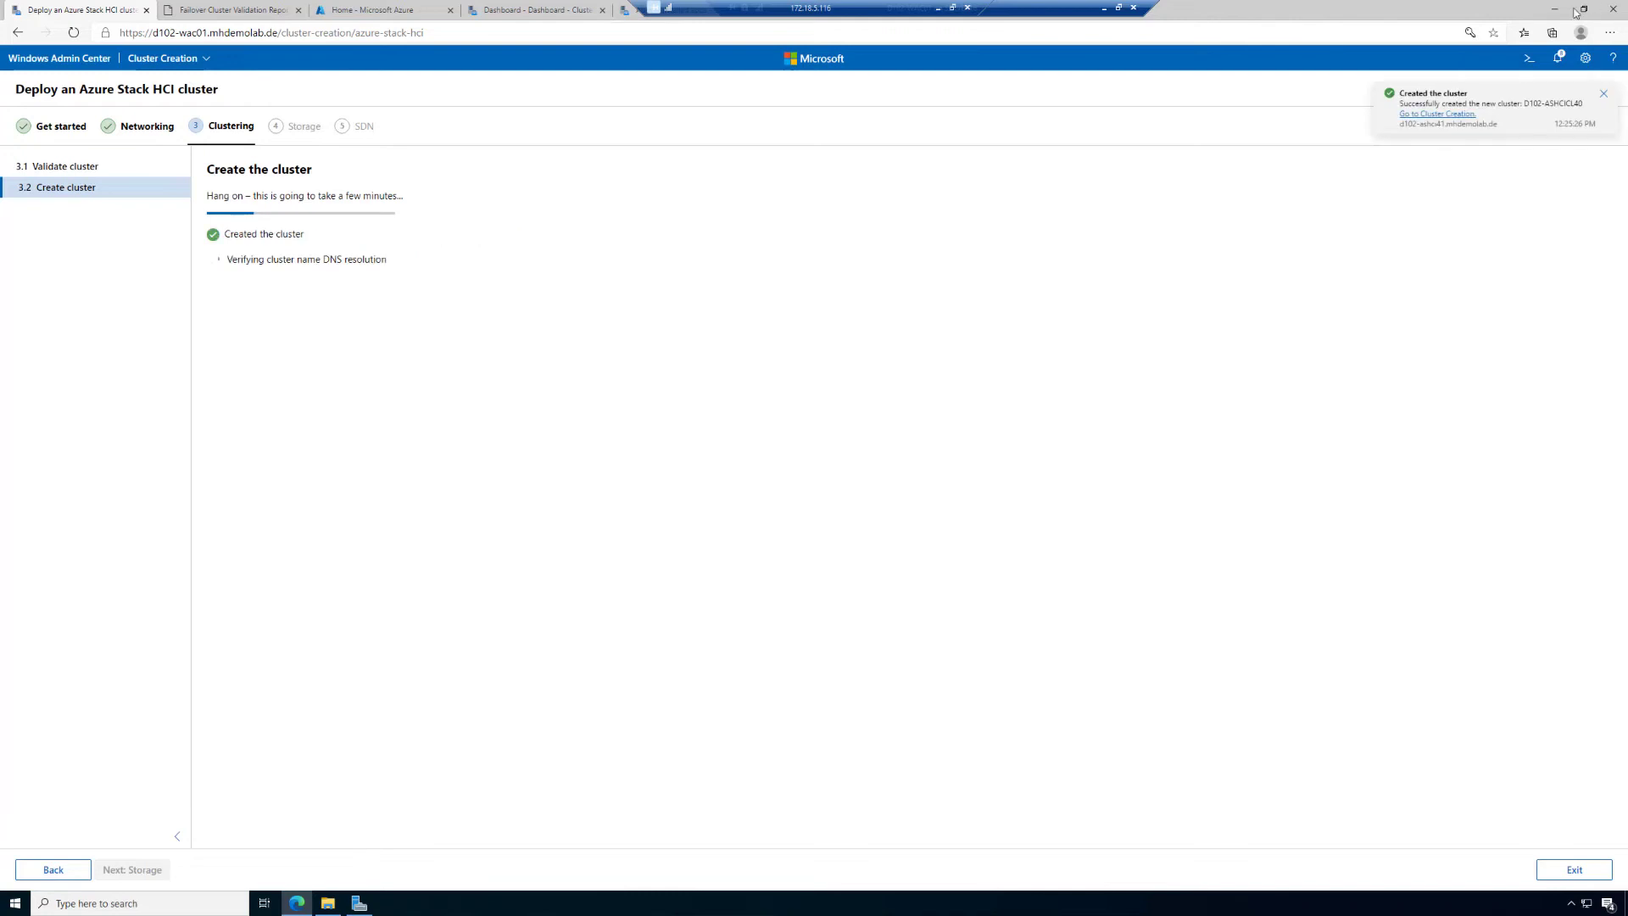
- Check the notifications on the cluster creation and read the reminder about creating a cluster witness
click(1560, 59)
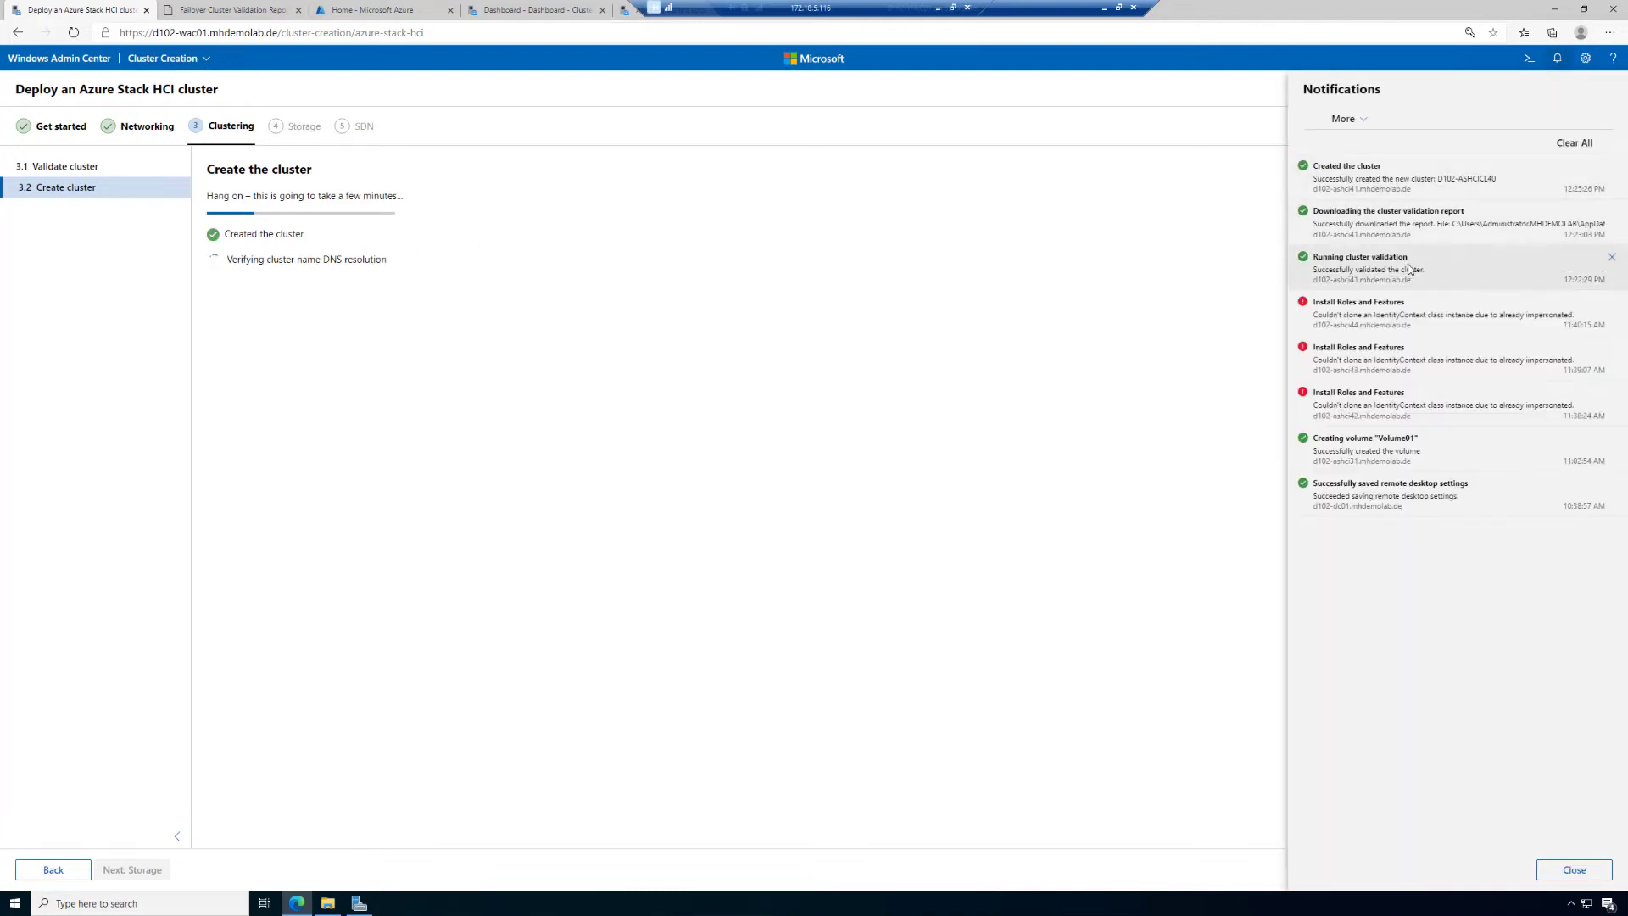
click(515, 436)
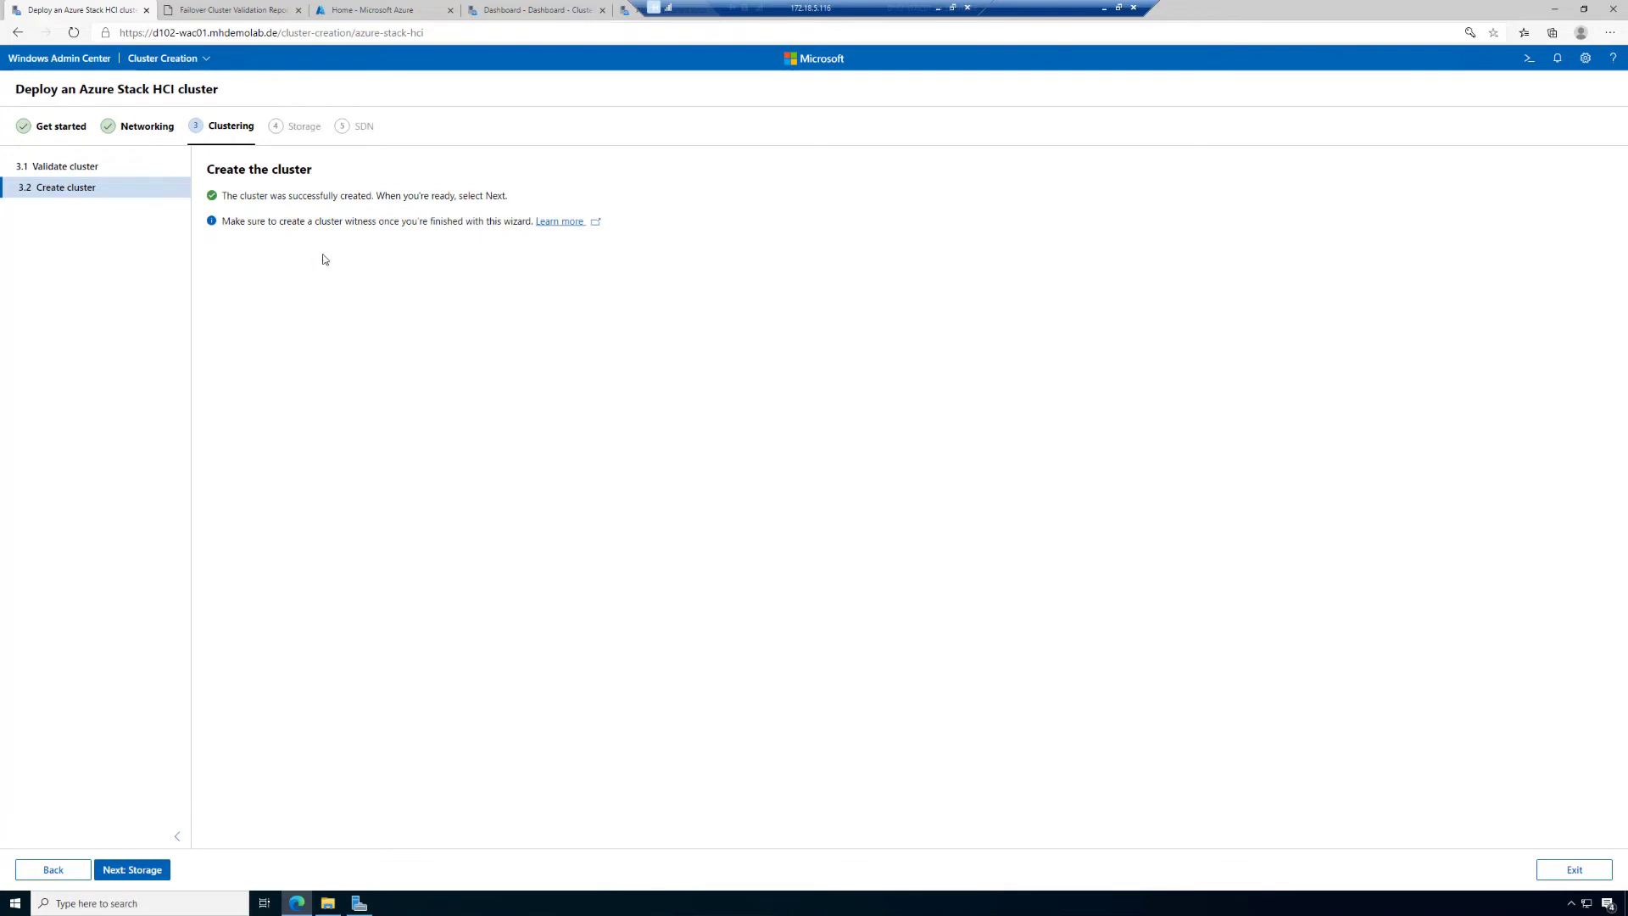
drag(224, 224, 525, 222)
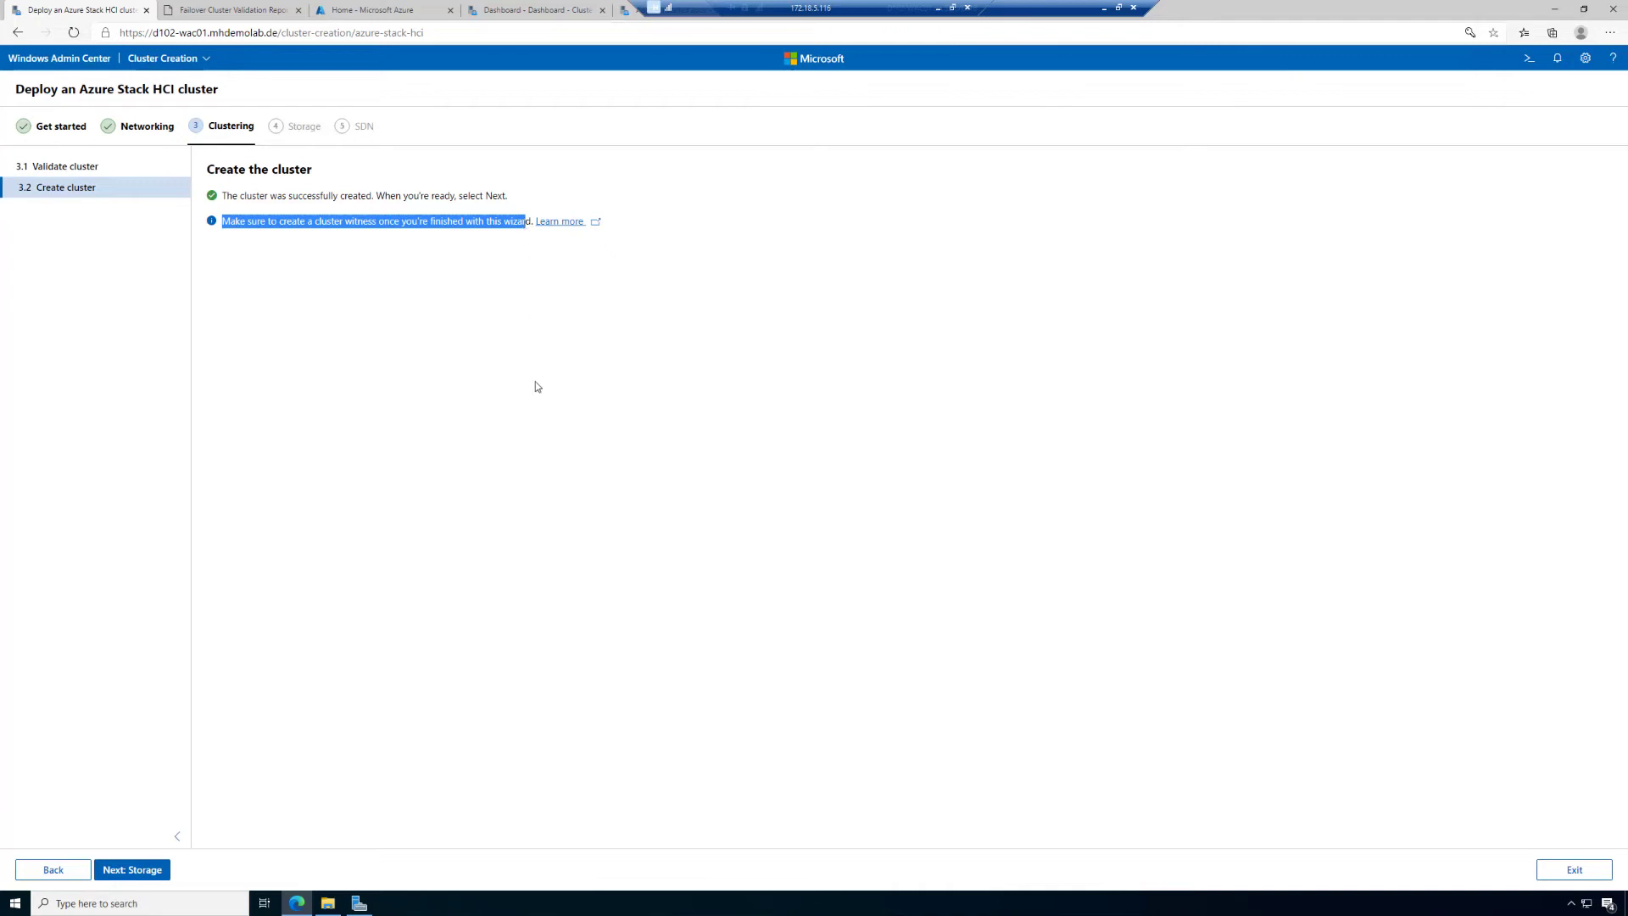
- Continue to the storage stage, erase all existing data on the eligible drives, and proceed to the drive check
click(141, 881)
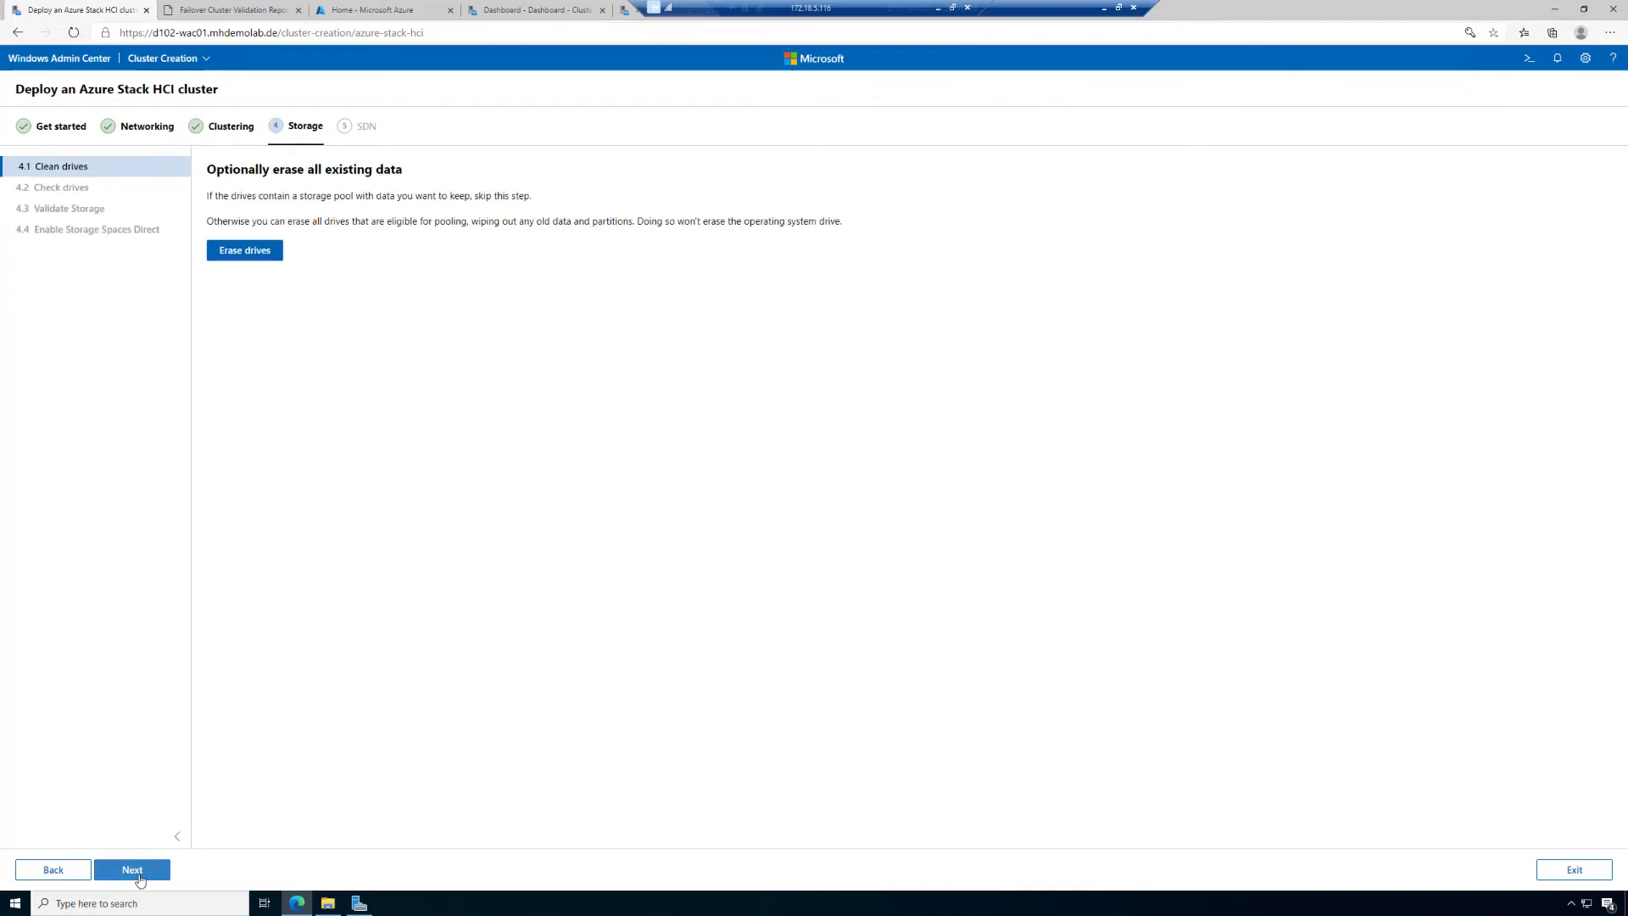
click(266, 258)
click(874, 531)
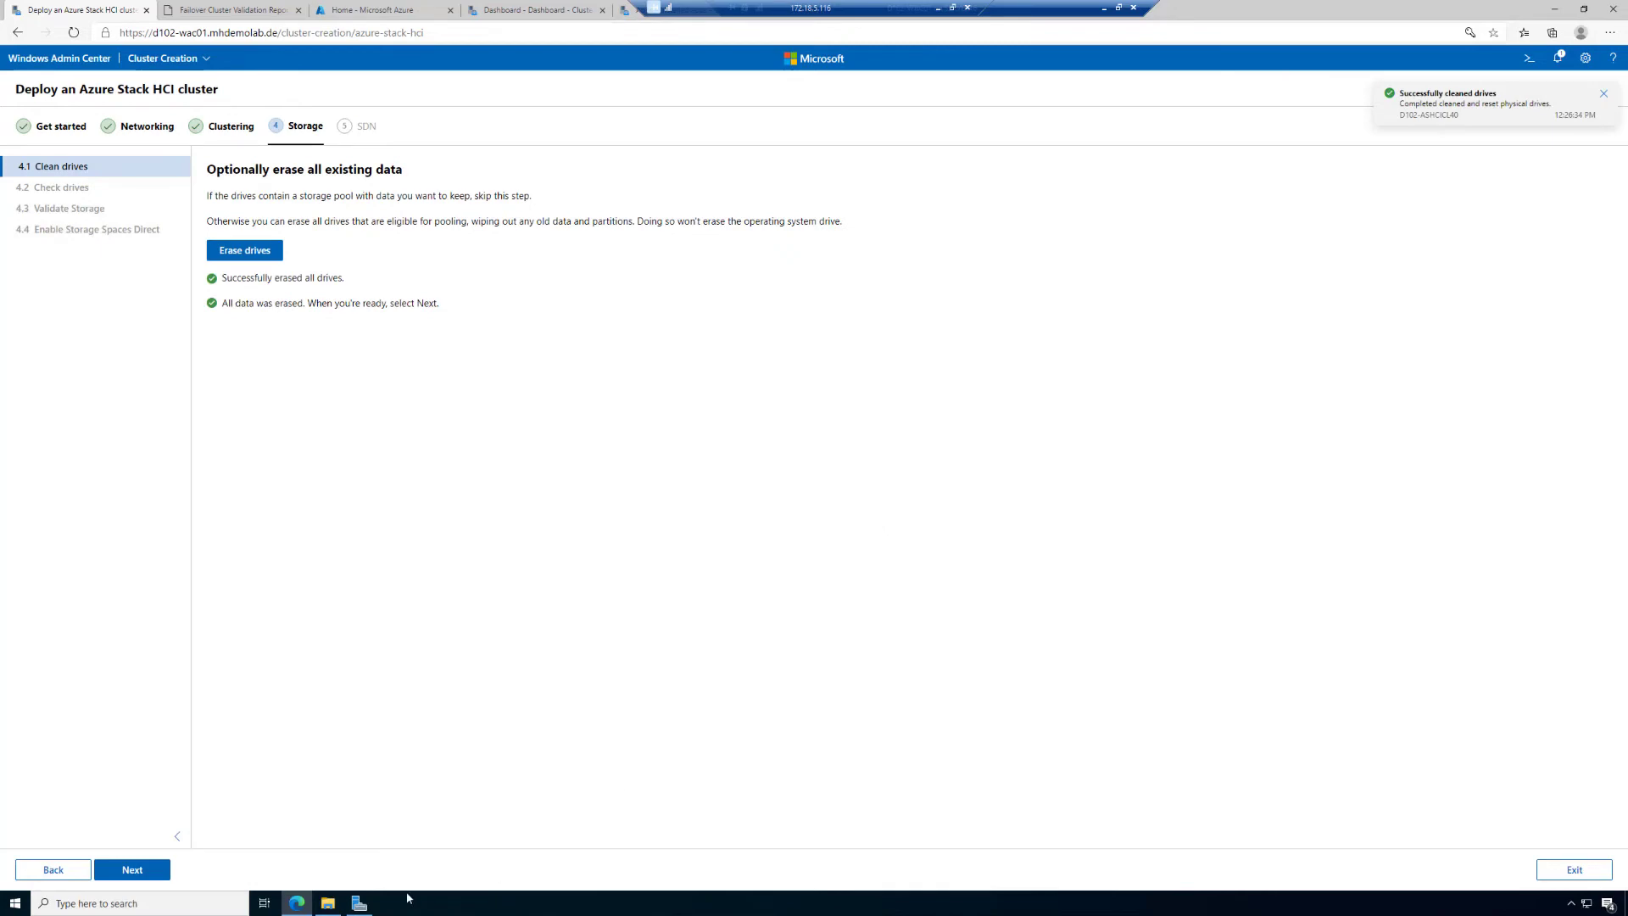
click(133, 870)
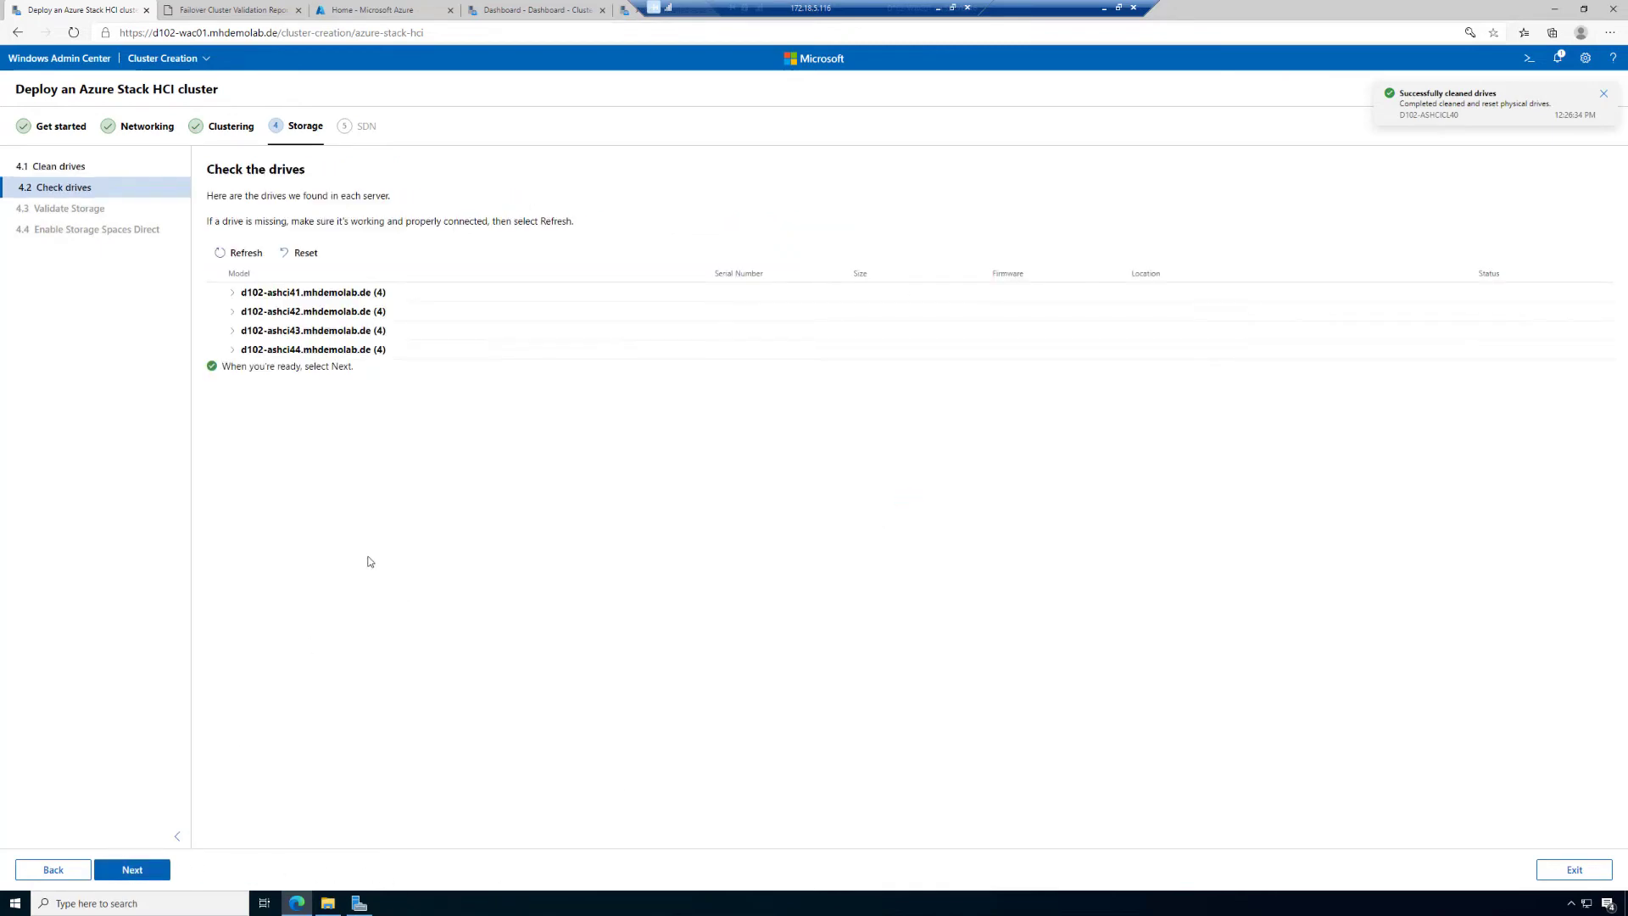
- Expand the drive lists of servers ashci41 to ashci44 to examine each server's disks, sizes and status
click(234, 293)
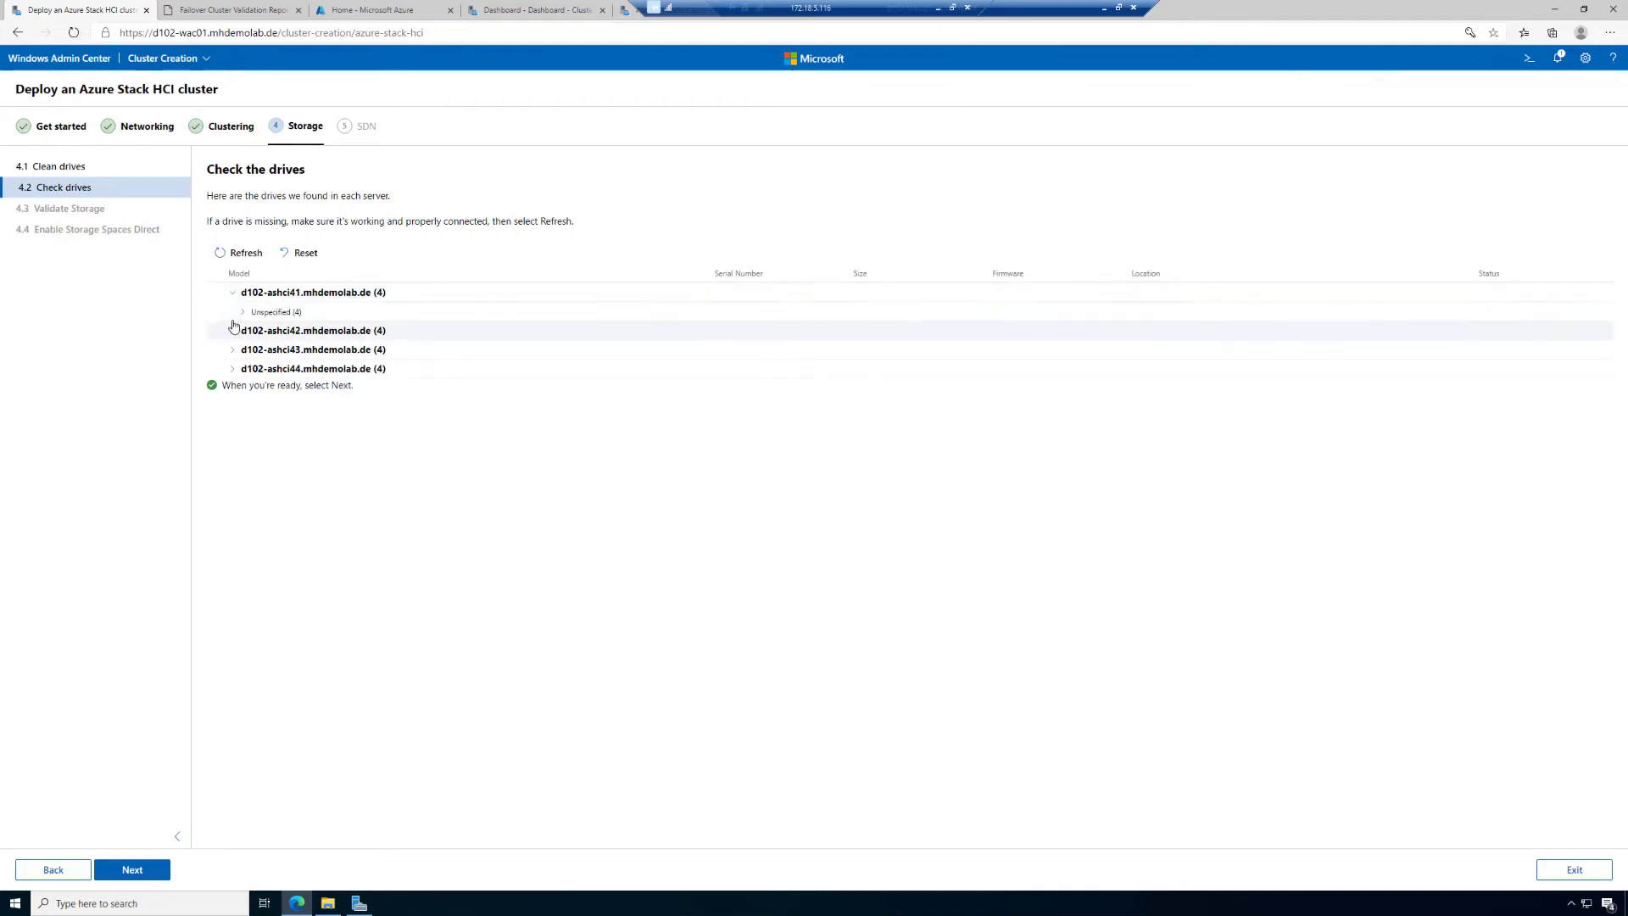
click(233, 330)
click(233, 369)
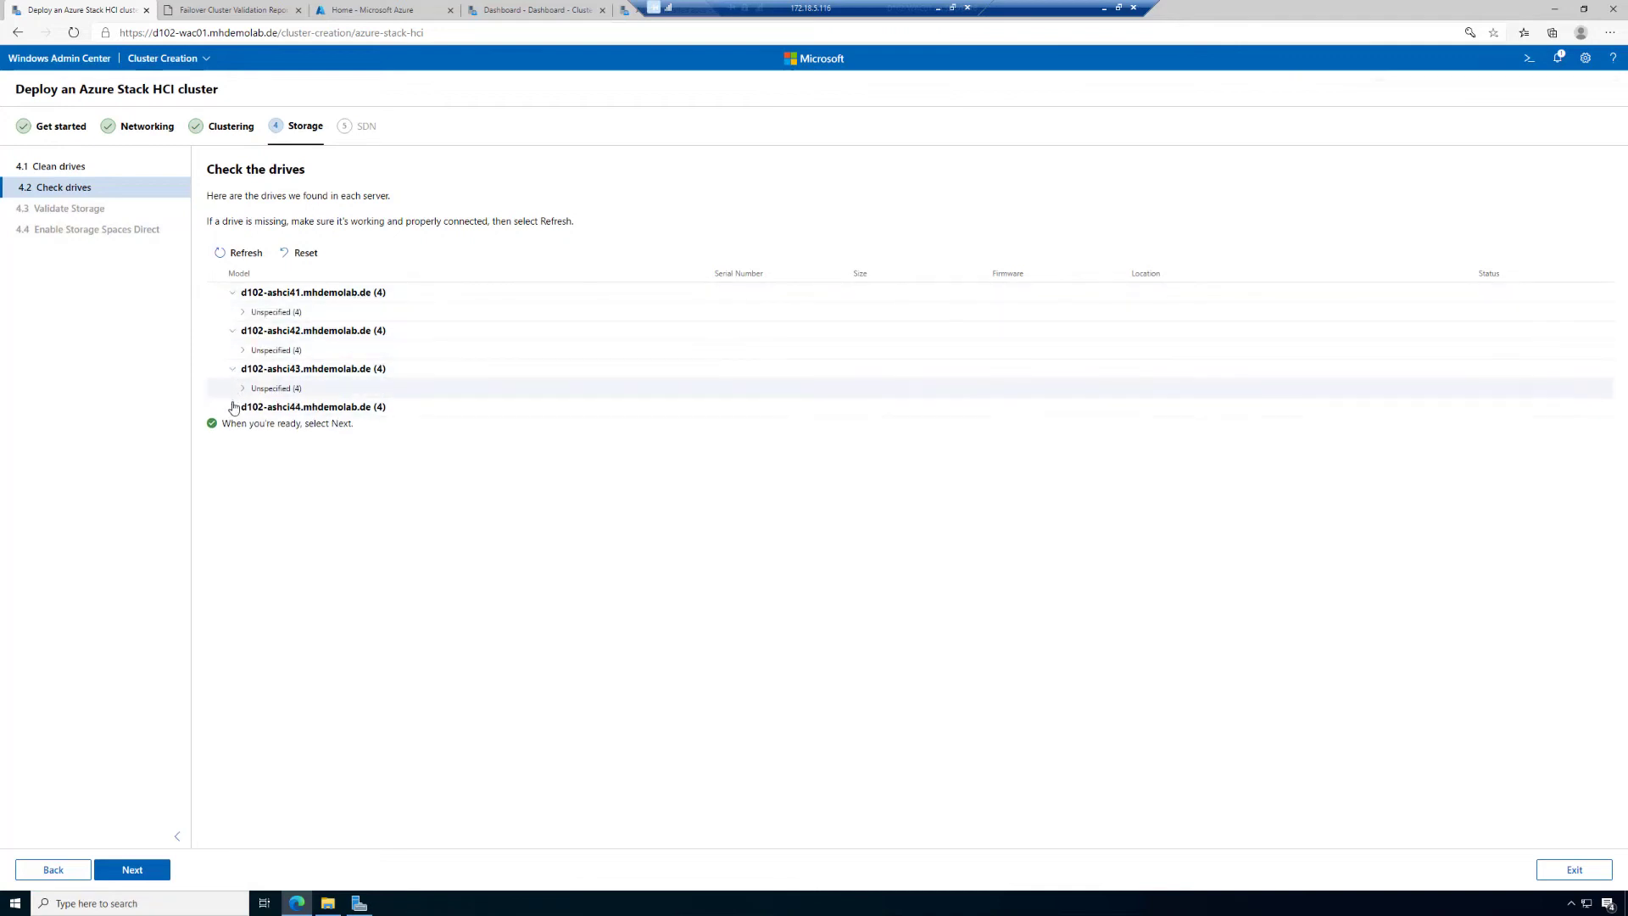
click(232, 408)
click(242, 313)
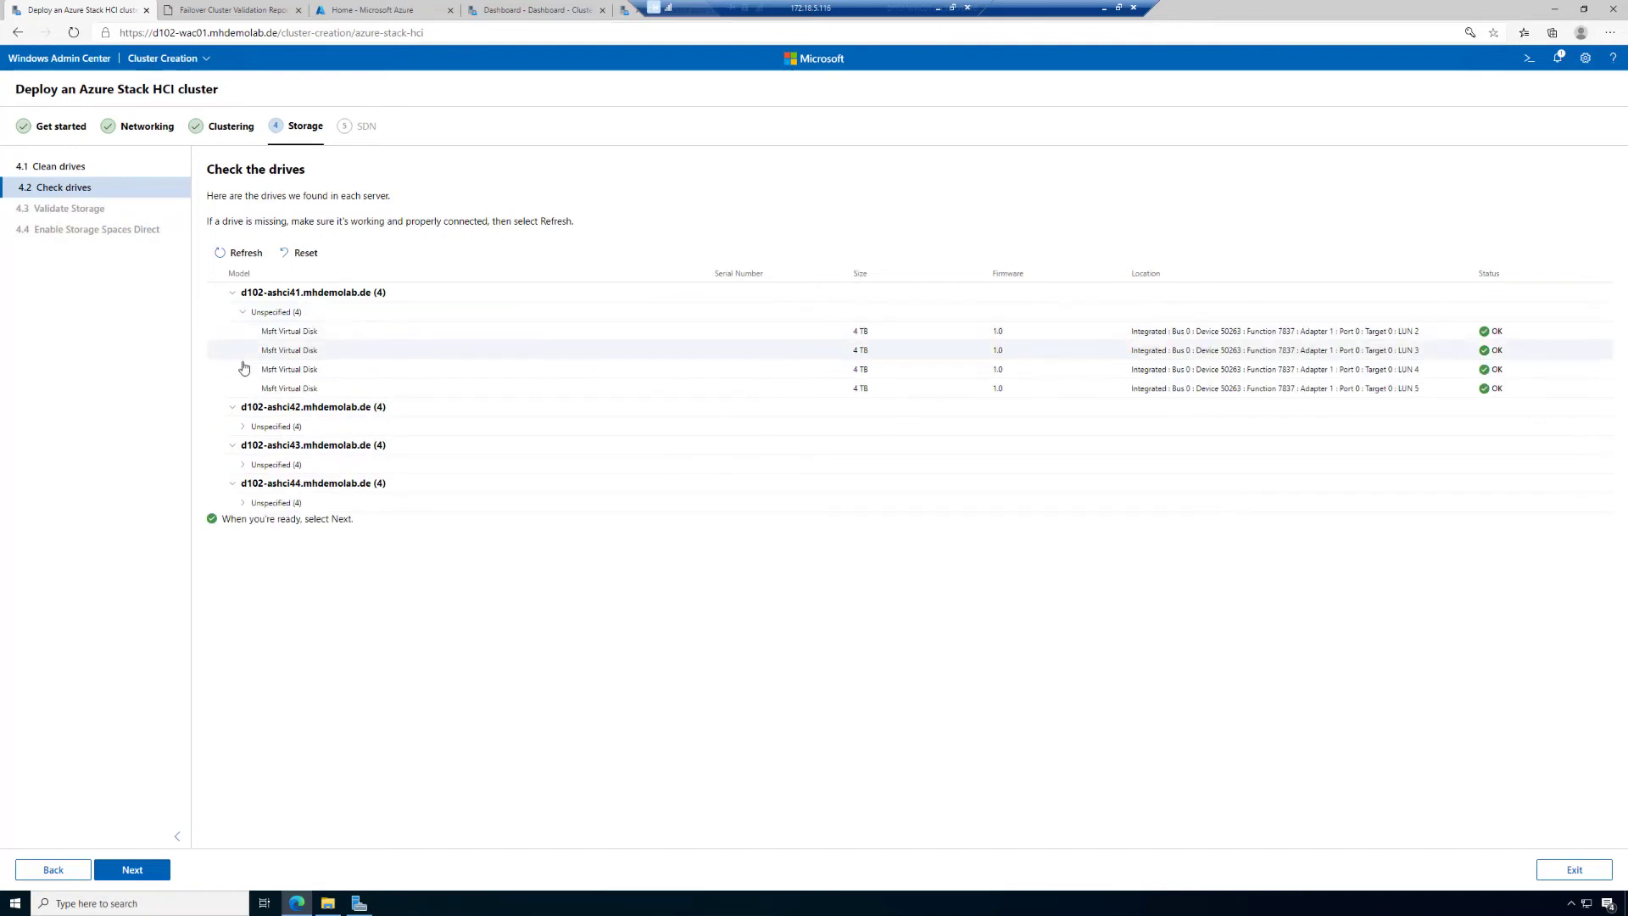
click(243, 426)
click(242, 541)
click(260, 658)
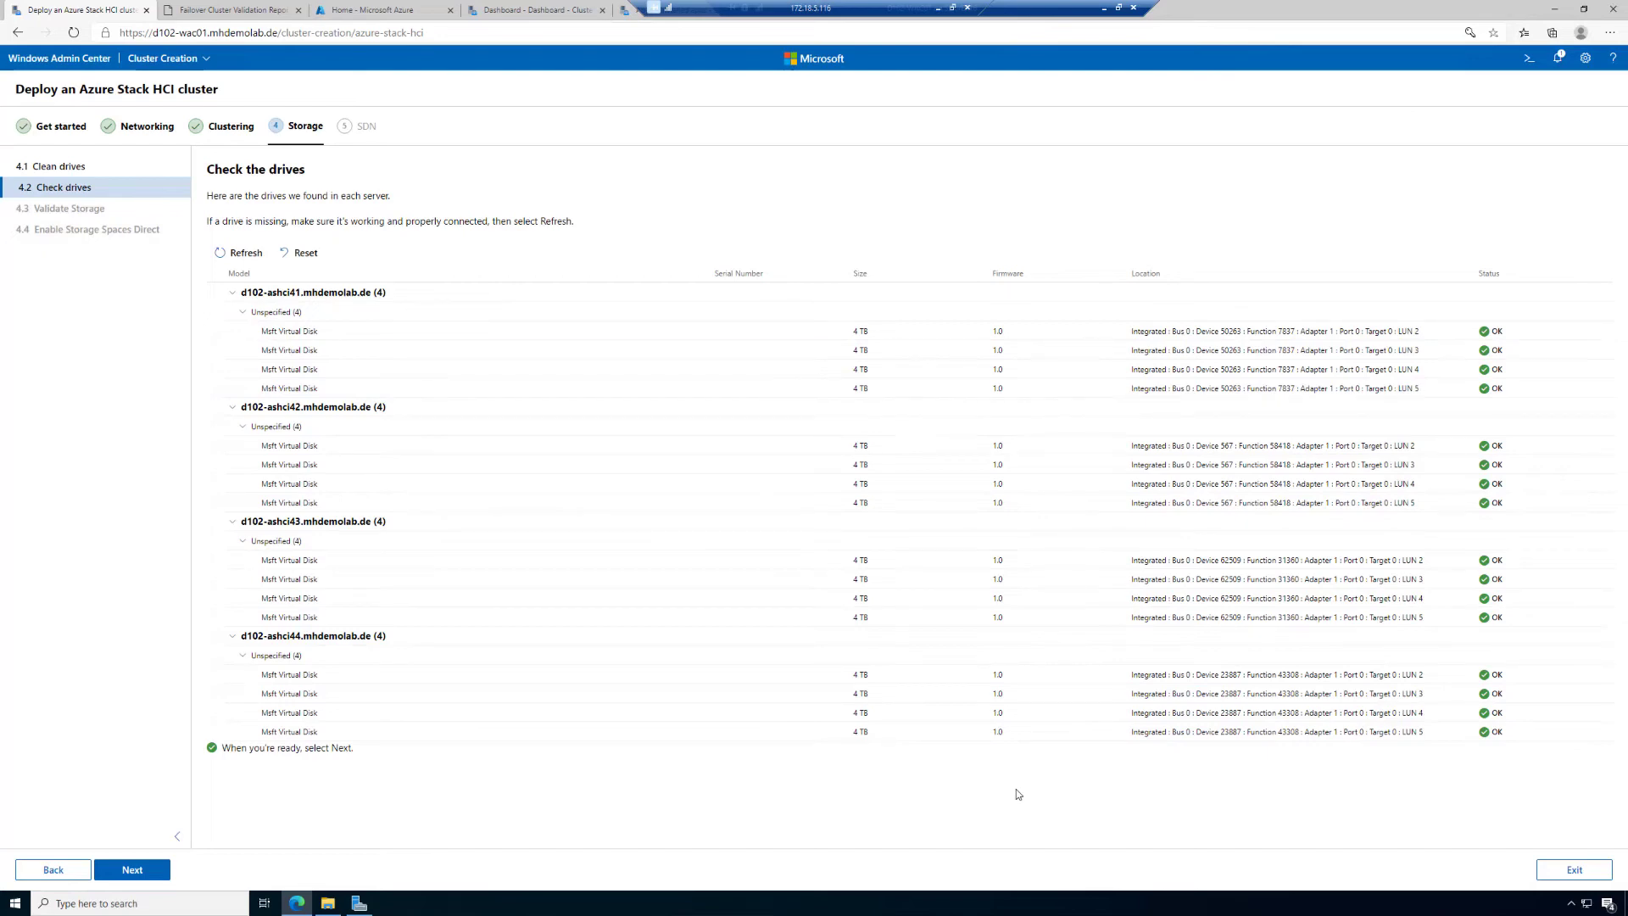
- Validate the cluster storage, look through the test results, and download and open the validation report before returning to the wizard
click(132, 870)
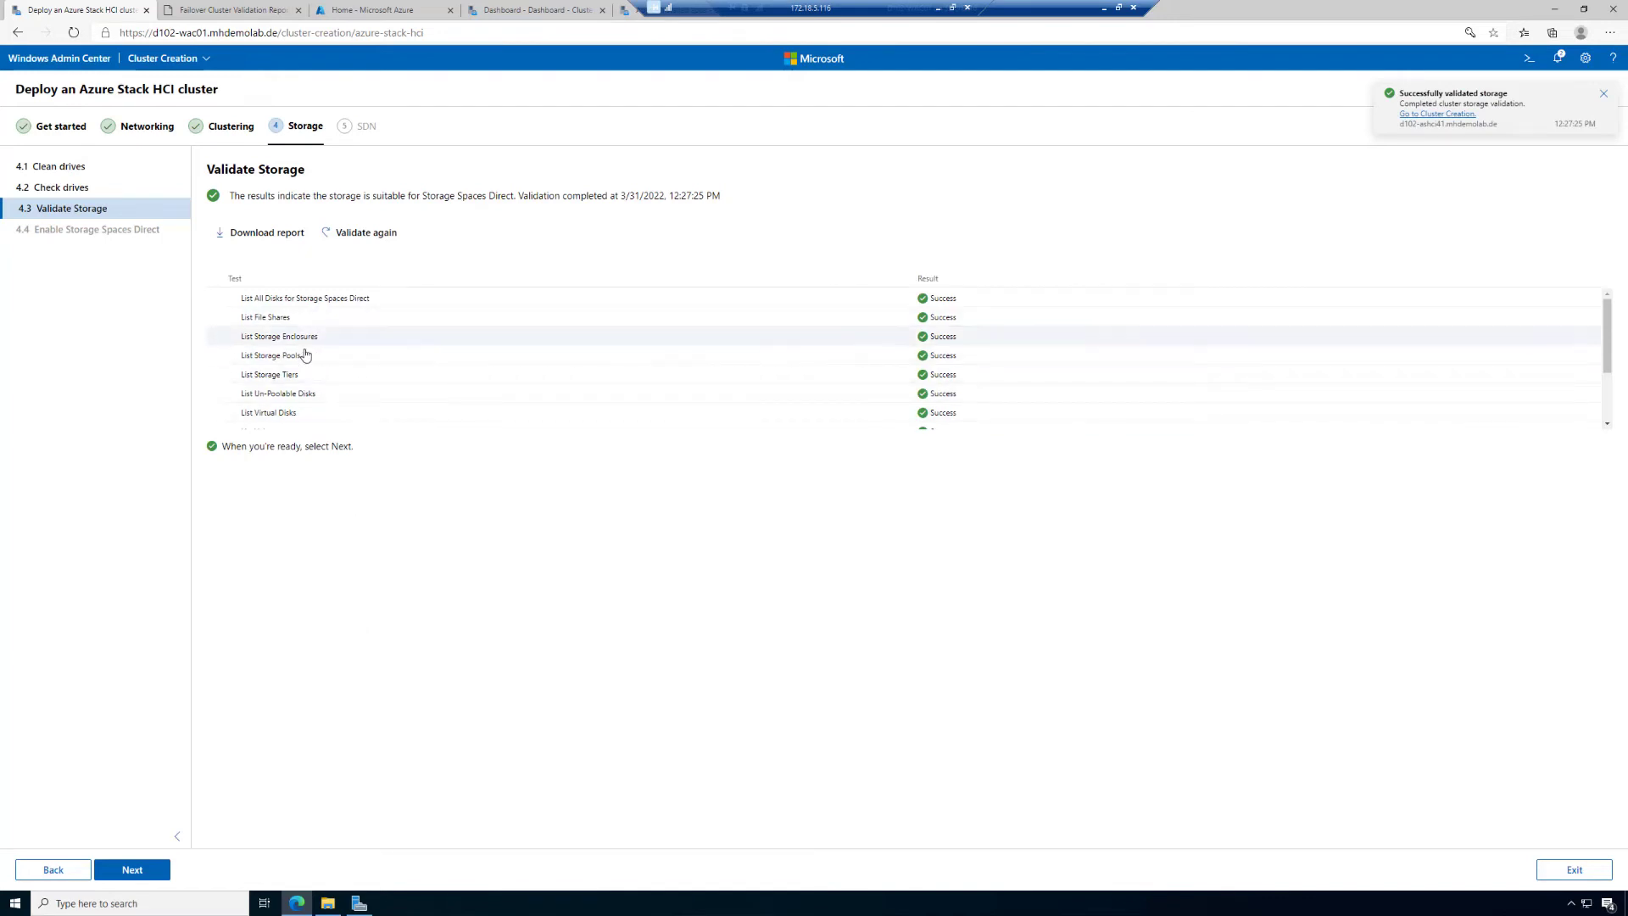
scroll(302, 370, down, 2)
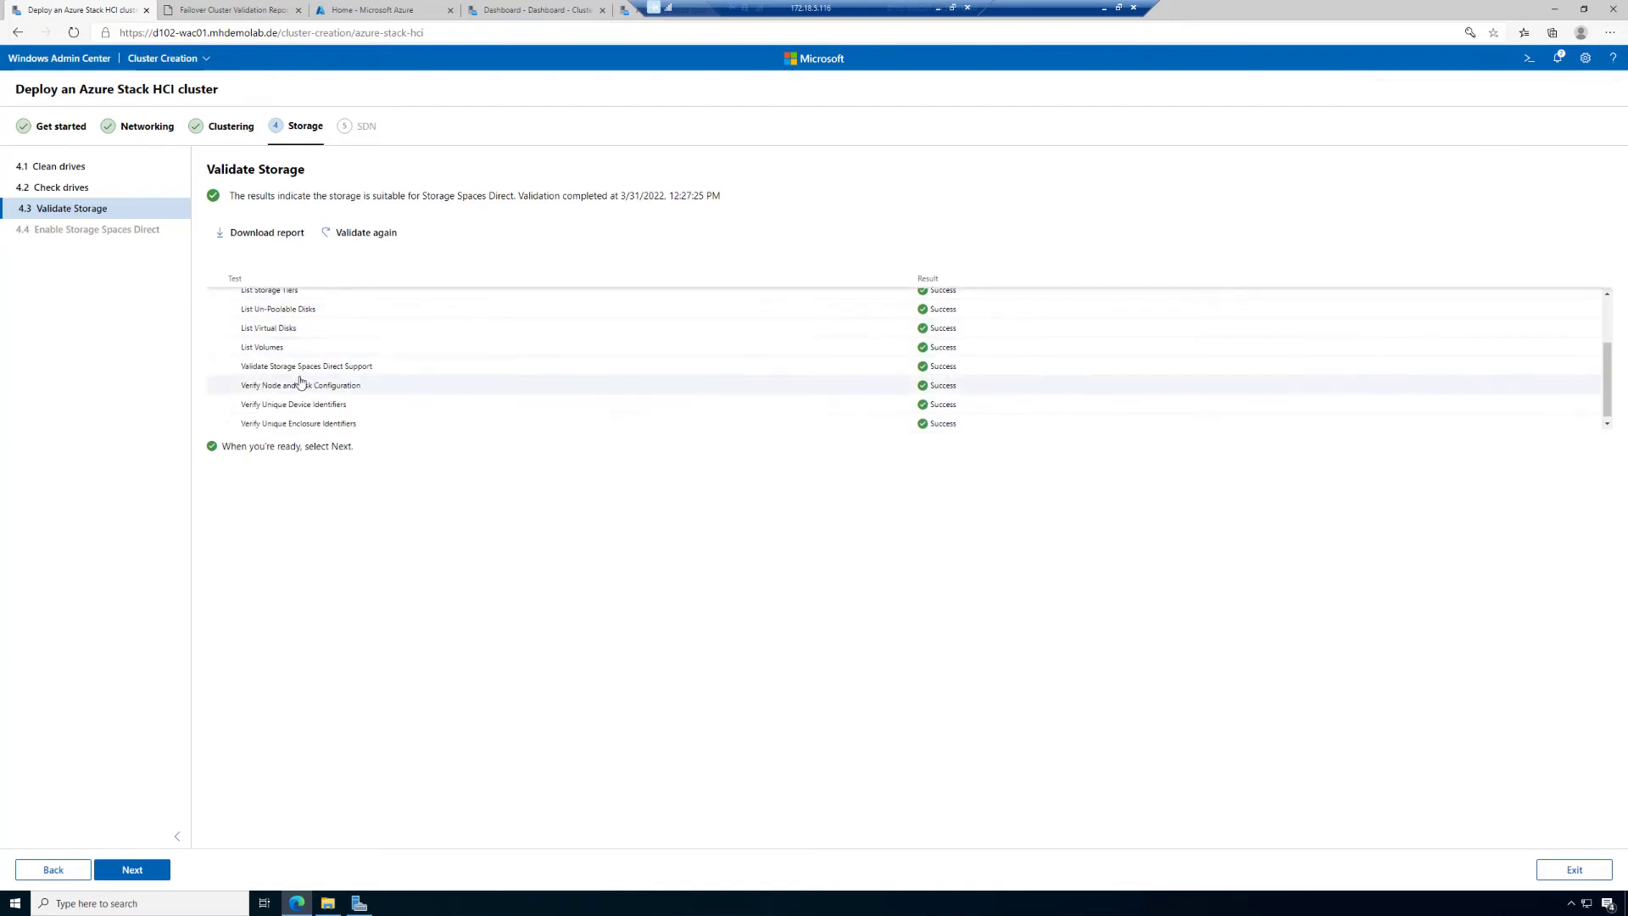
scroll(298, 373, up, 3)
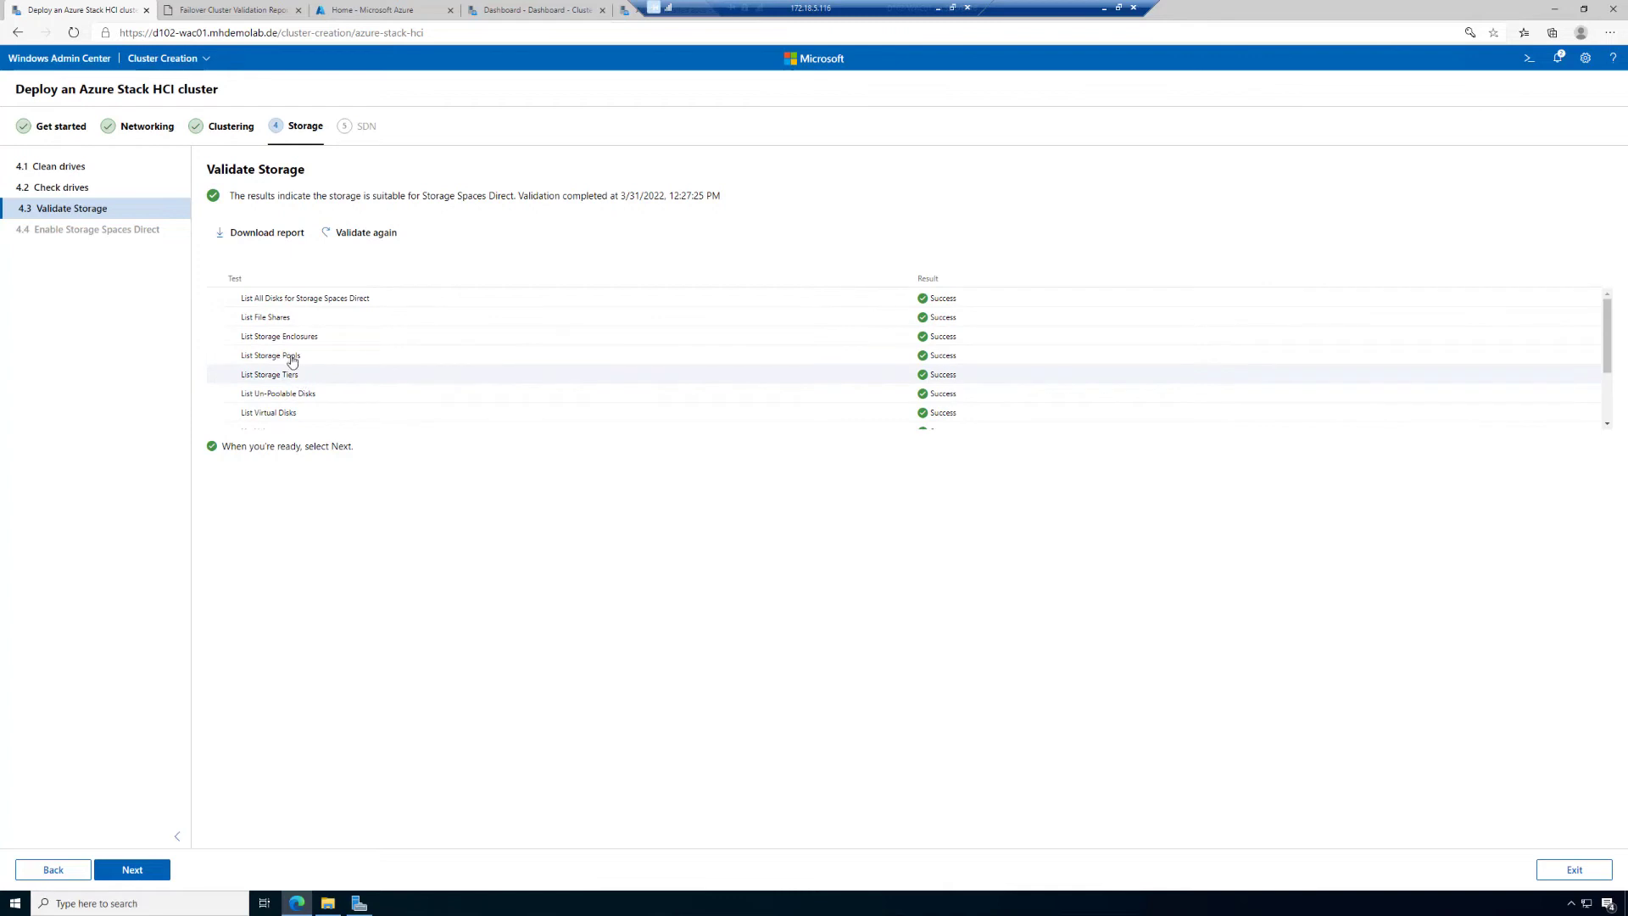
click(261, 239)
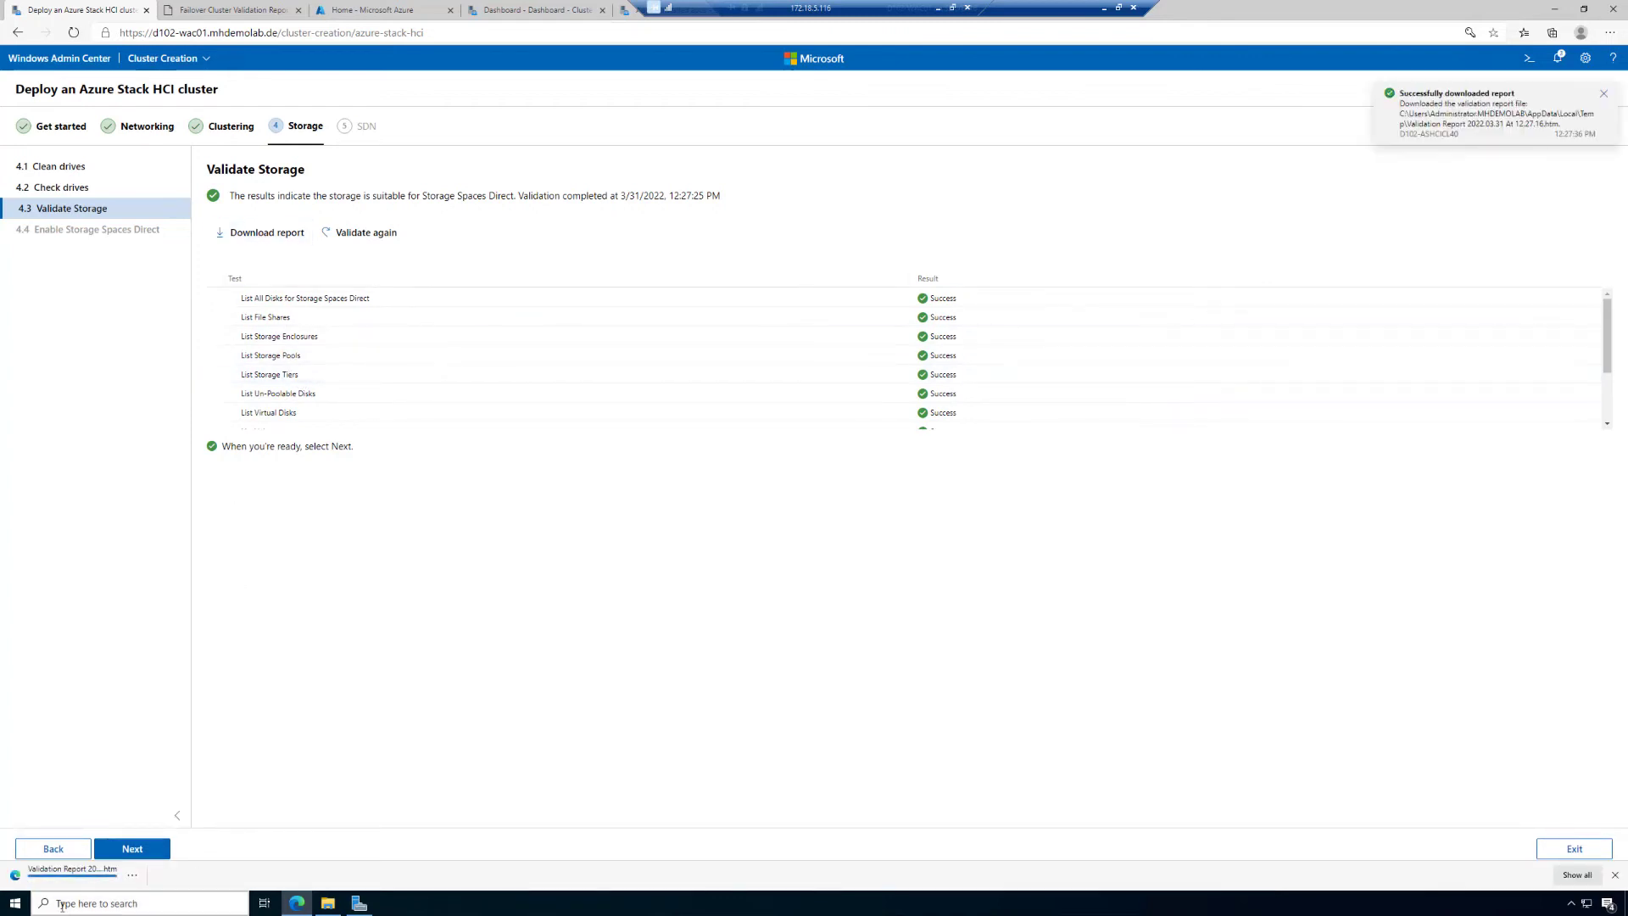
click(44, 880)
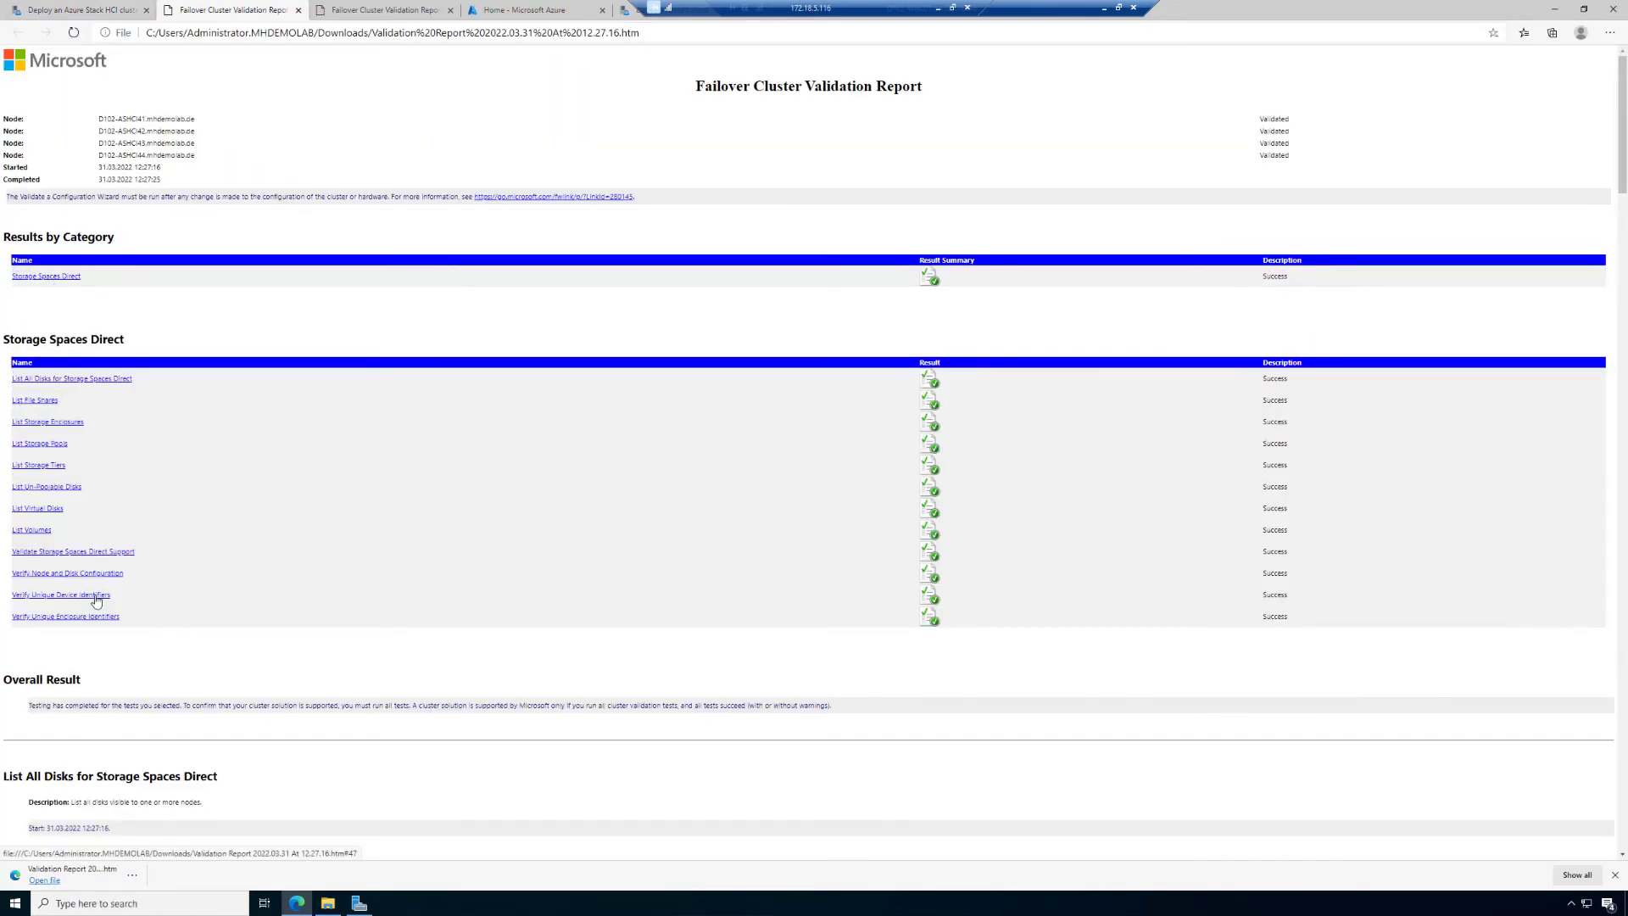
click(81, 10)
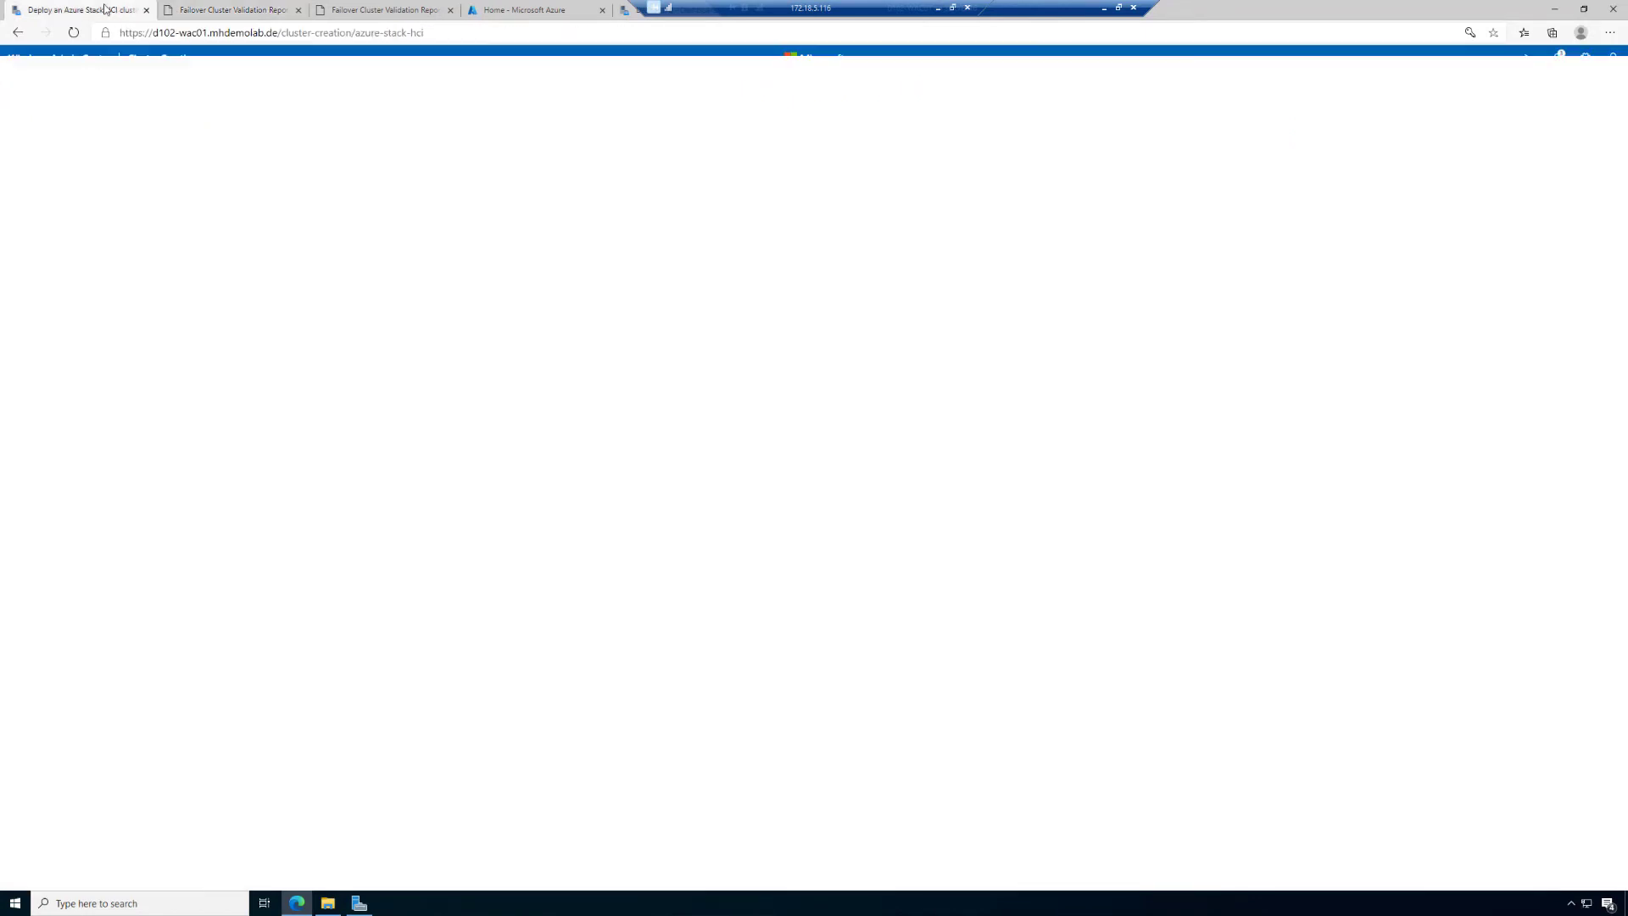
- Enable Storage Spaces Direct, then download its EnableClusterS2D report and read through the logged actions and claimed disks
click(136, 869)
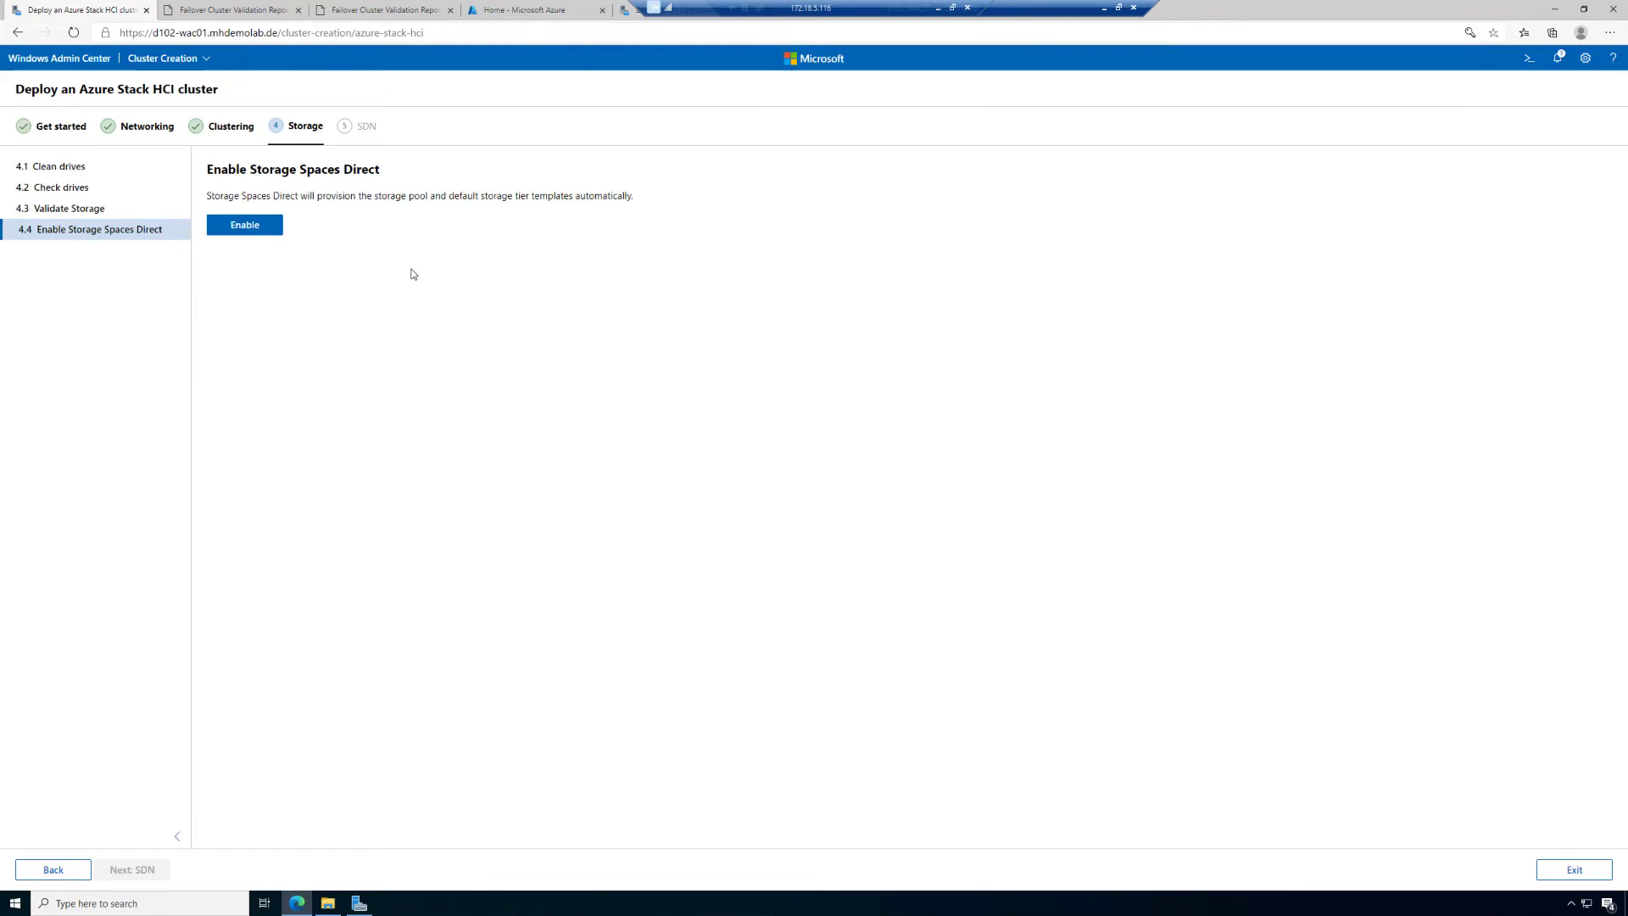
click(253, 229)
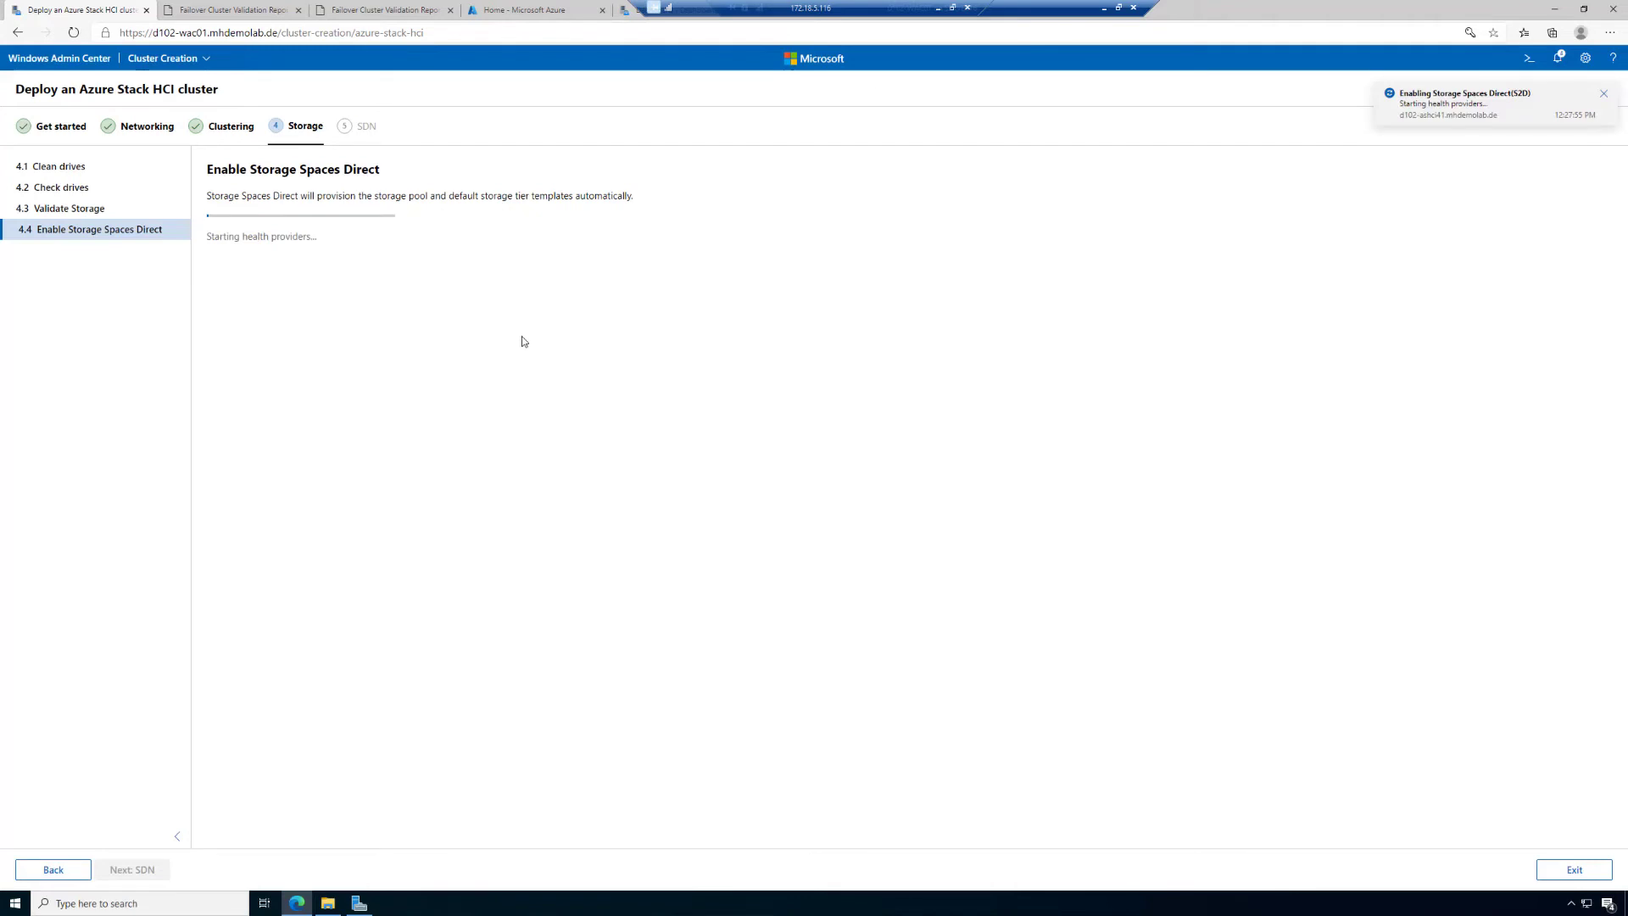
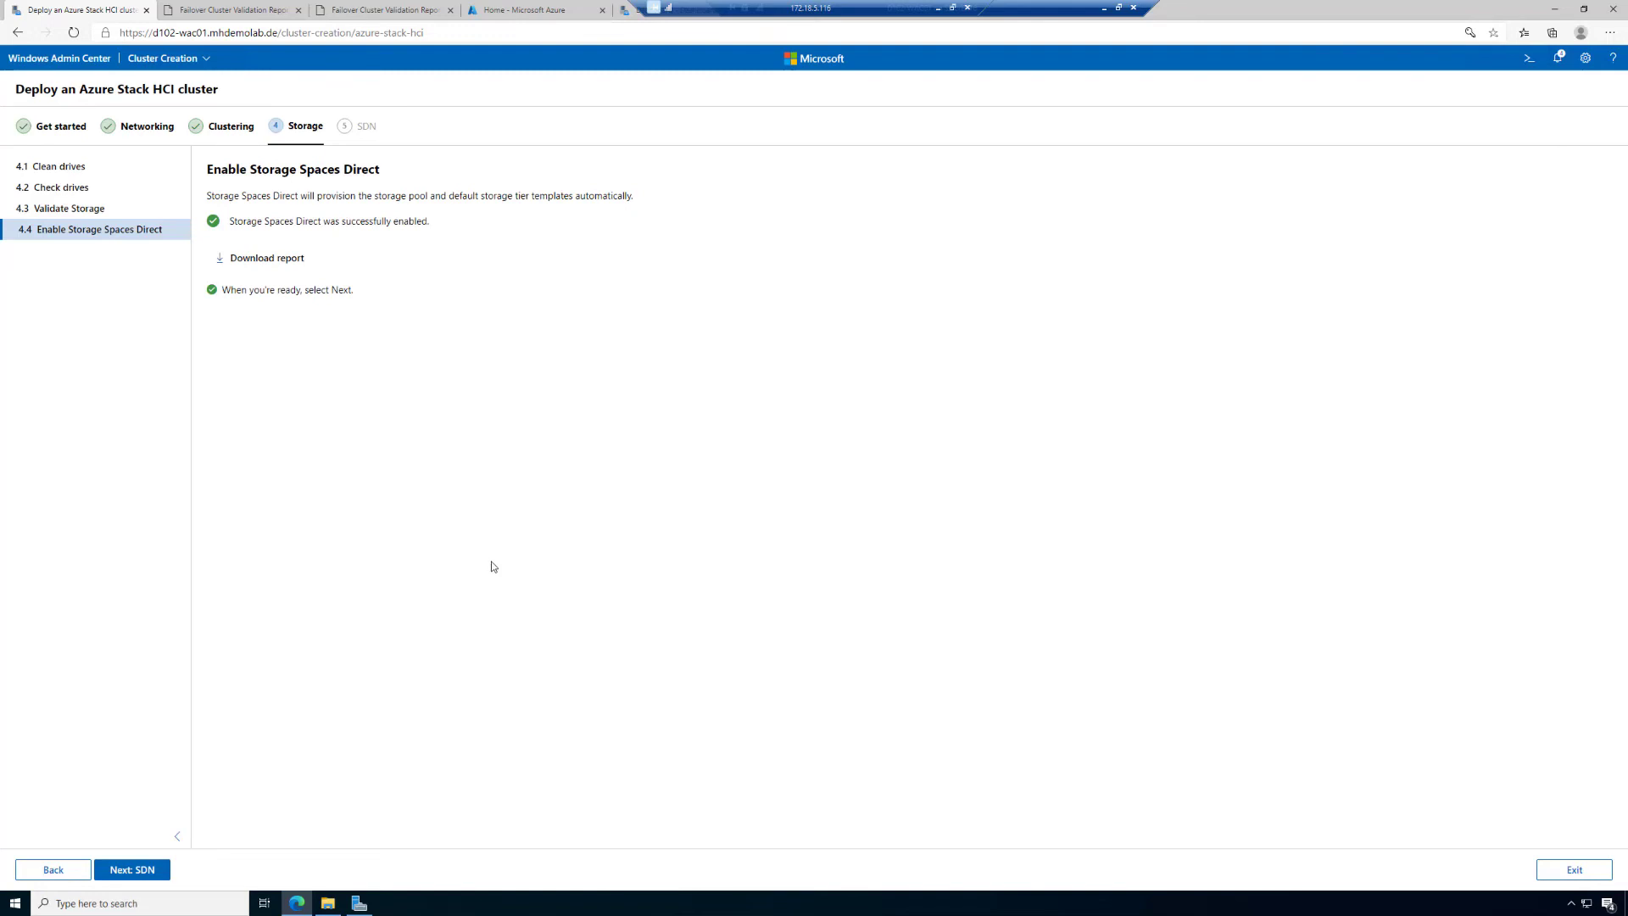
click(265, 261)
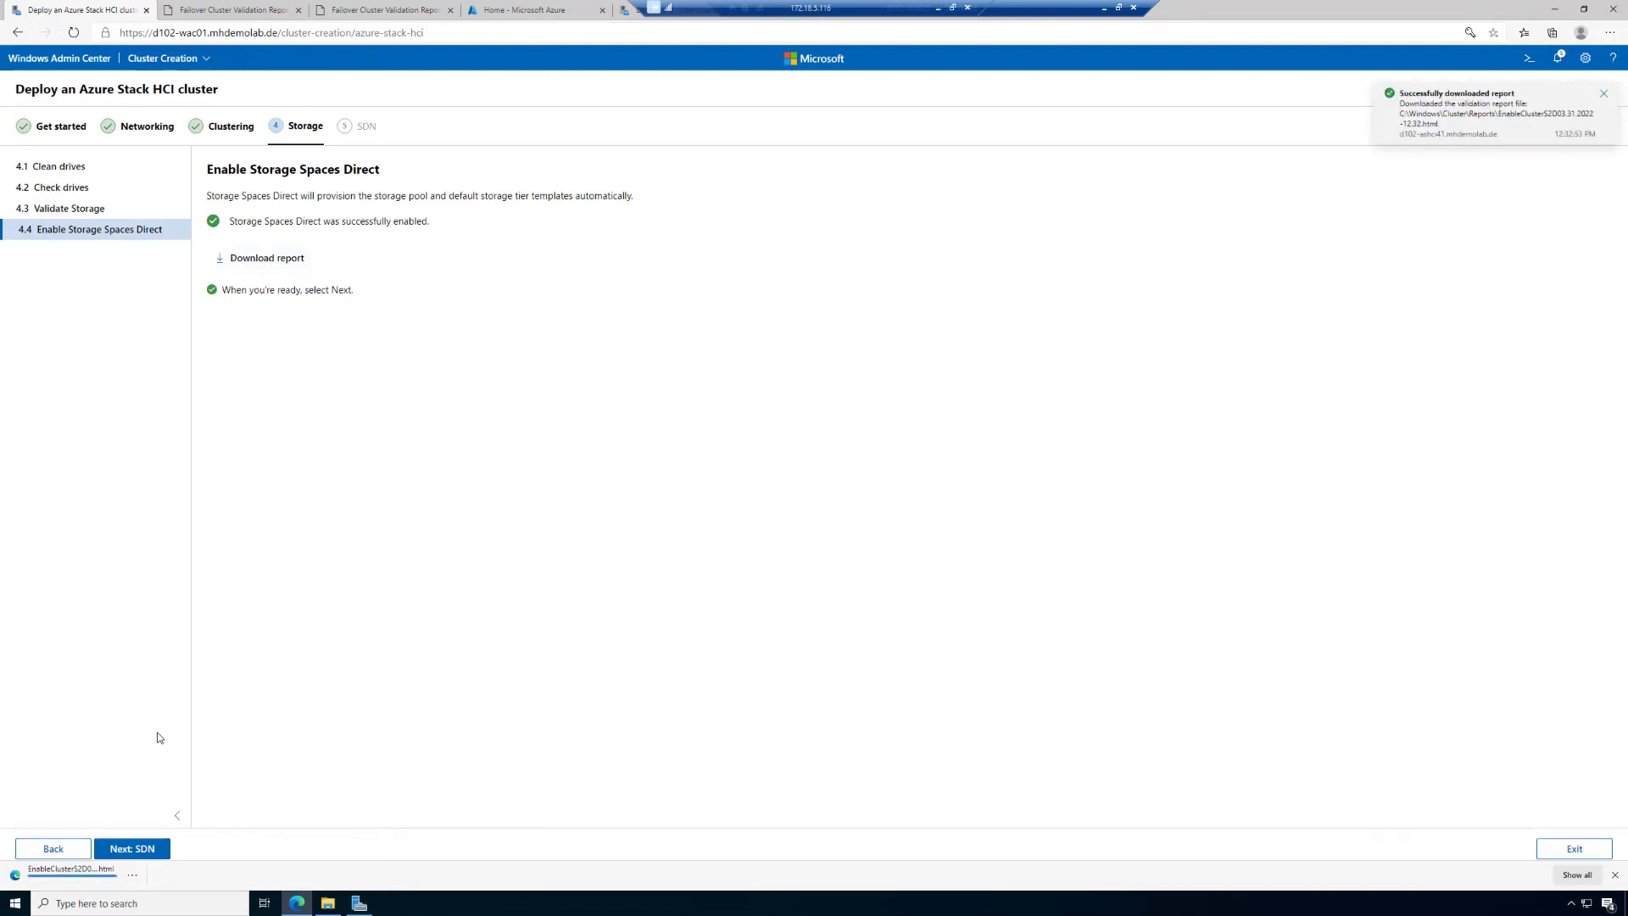
click(52, 873)
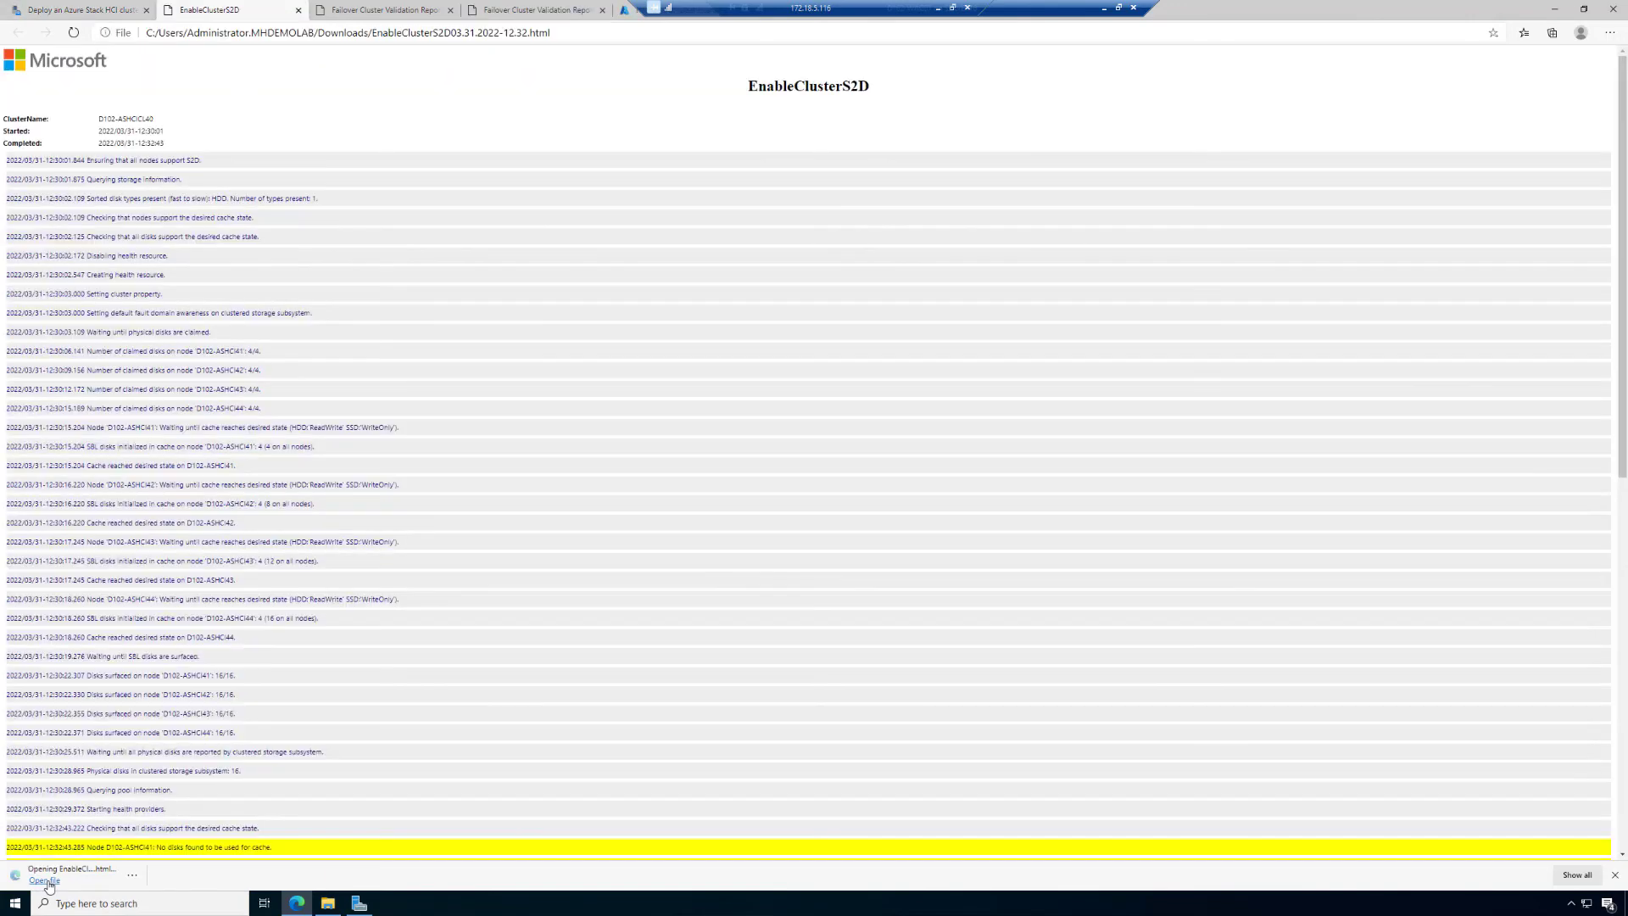
scroll(252, 720, down, 3)
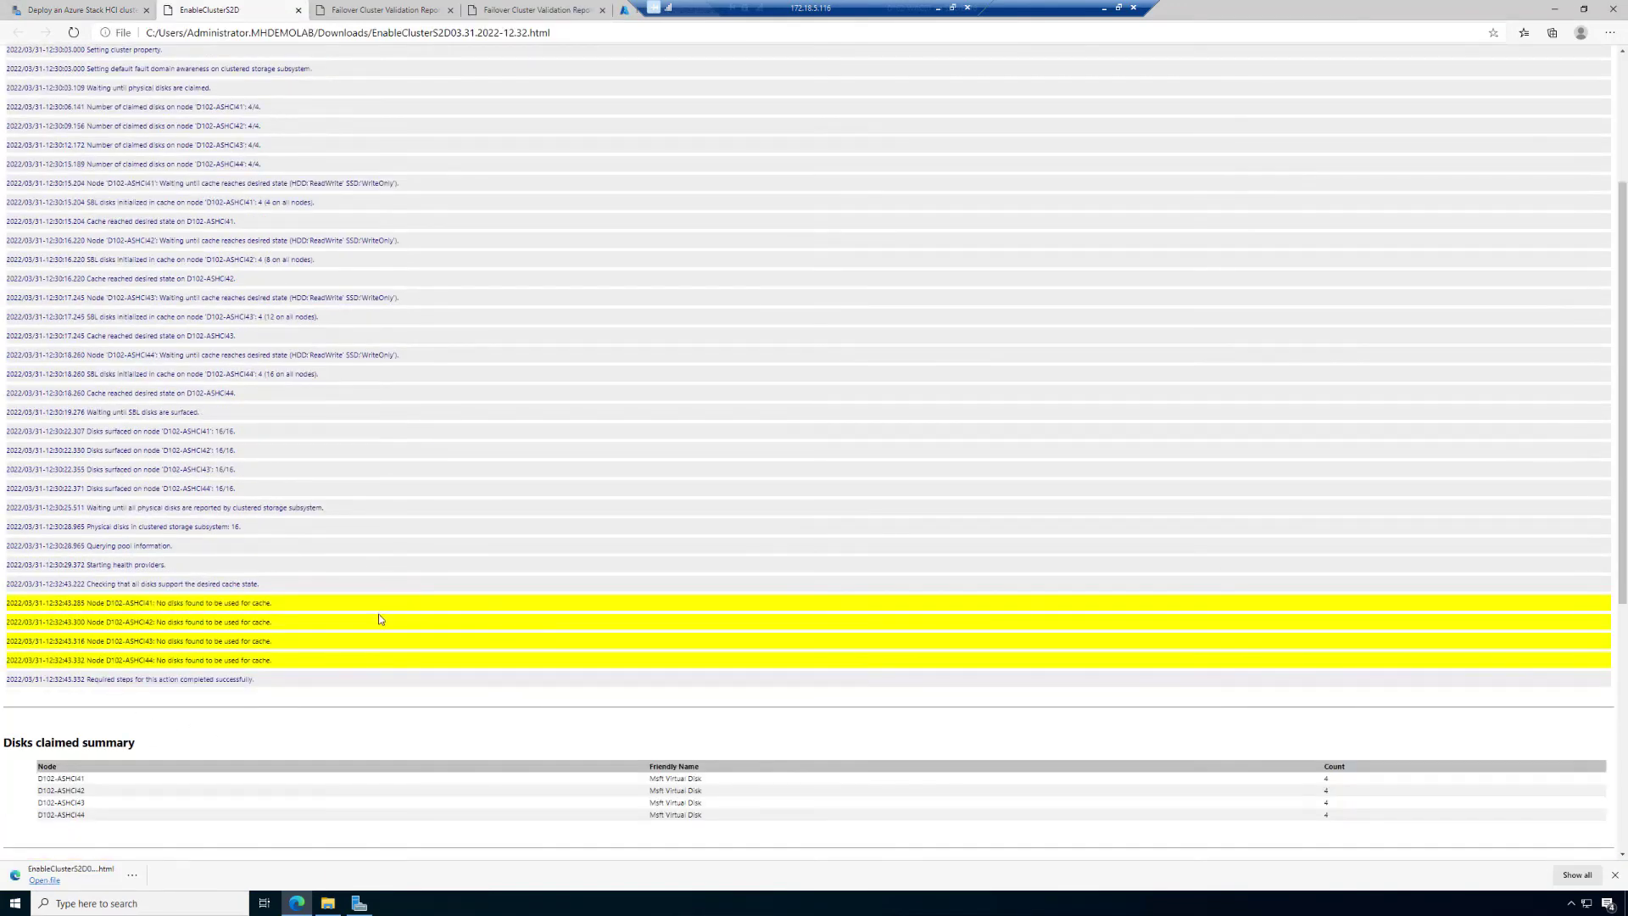
scroll(369, 594, up, 3)
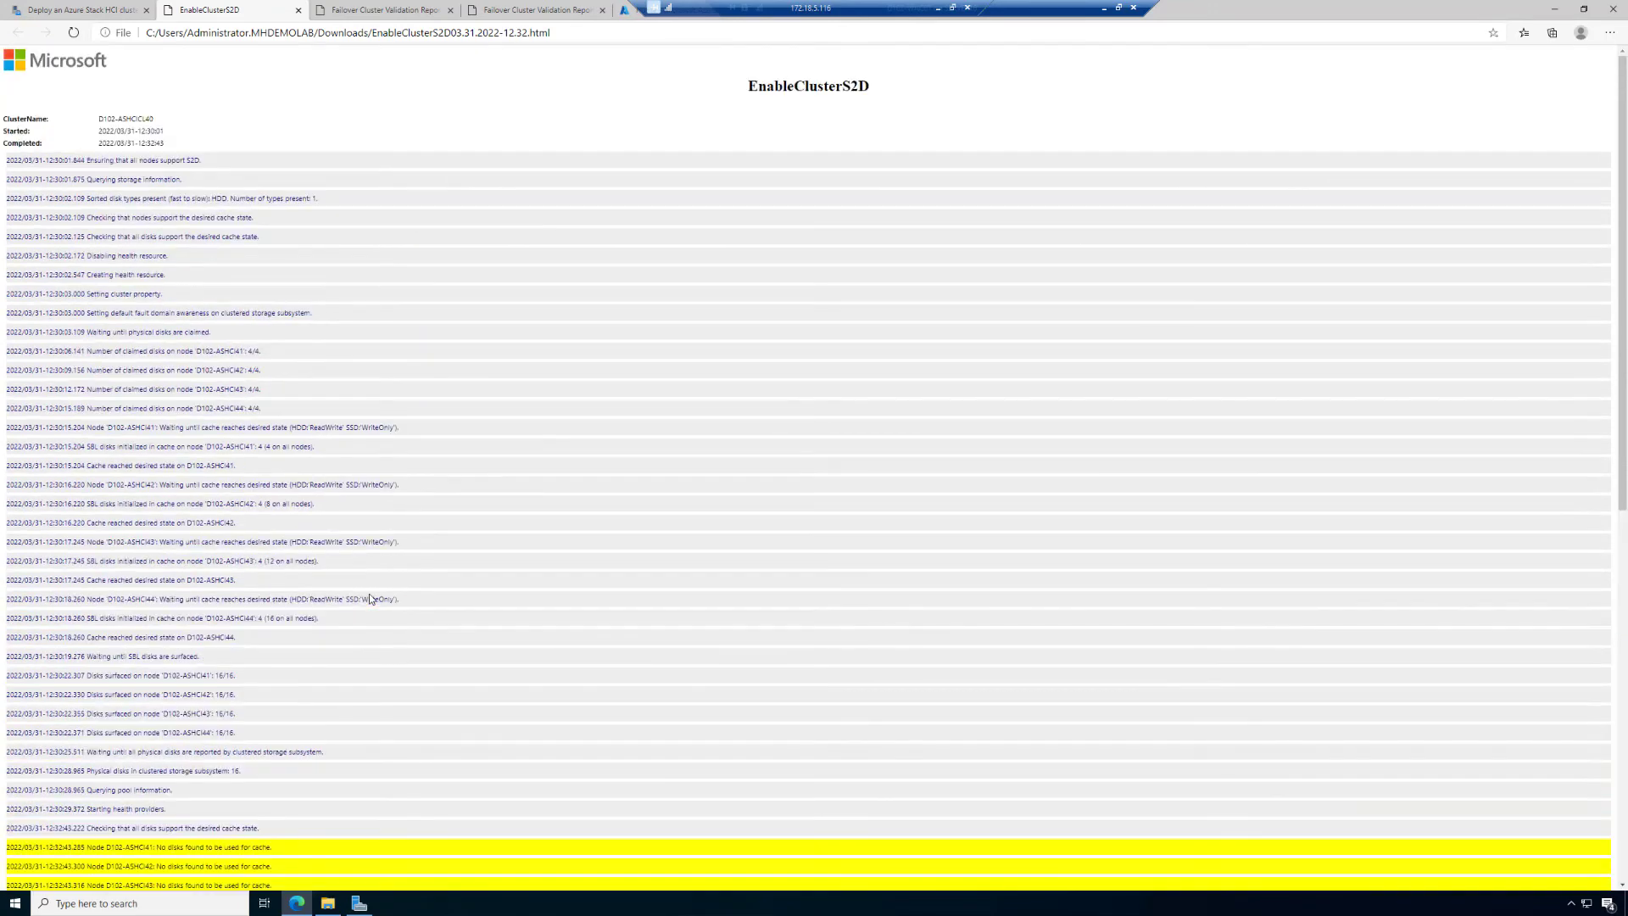
click(78, 12)
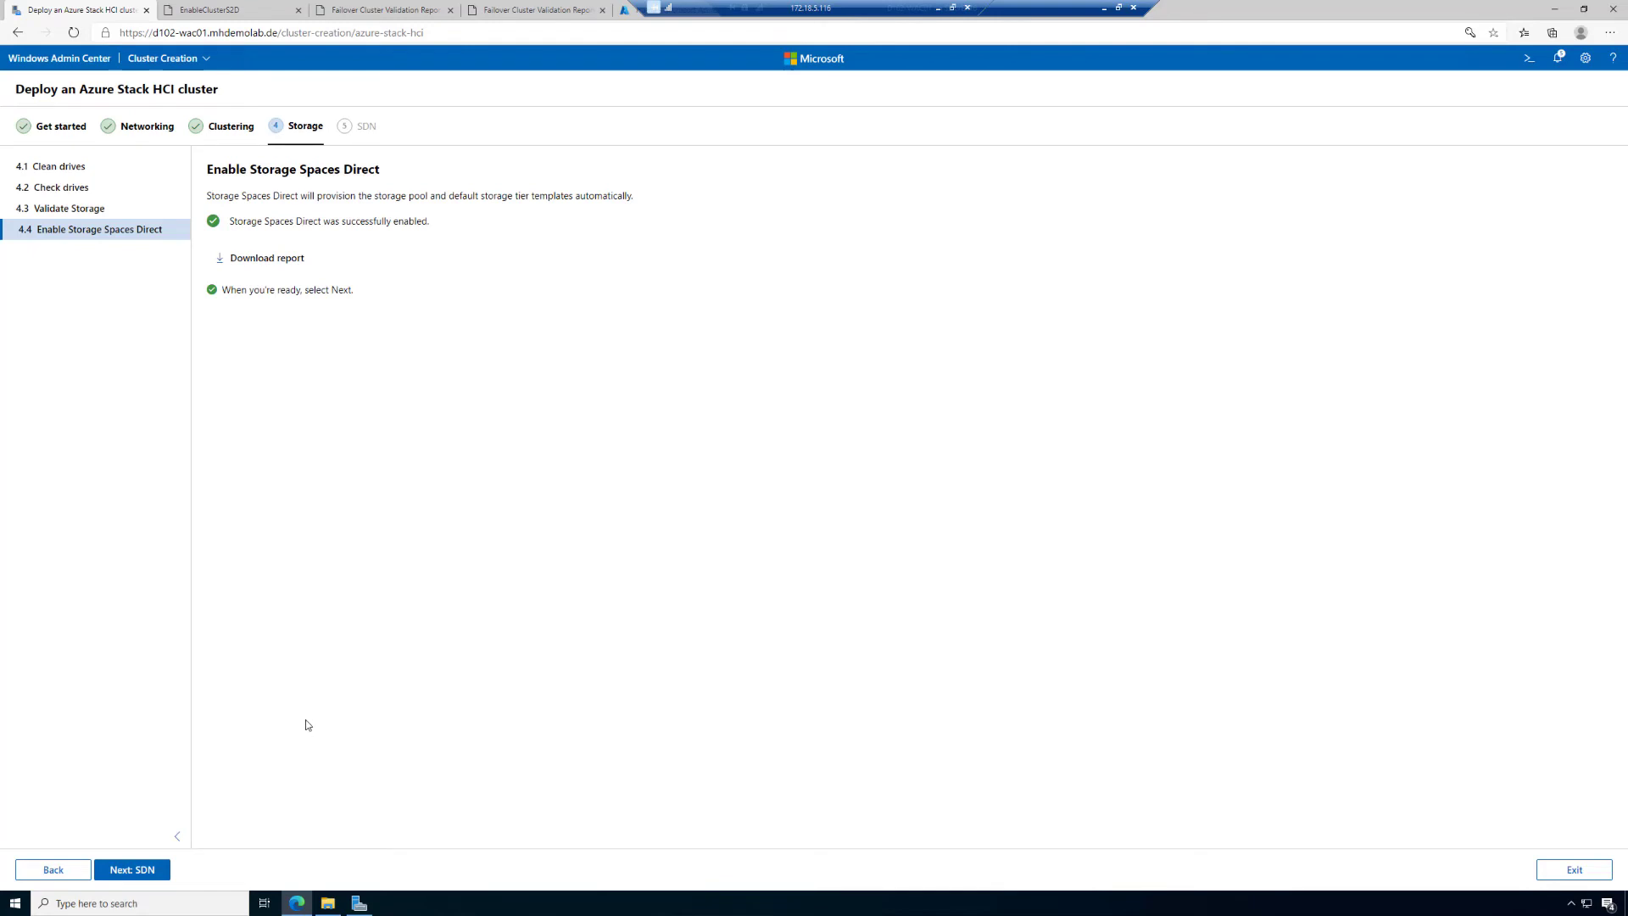
- Skip the SDN network controller setup to finish the deployment wizard and go to the connections list
click(138, 865)
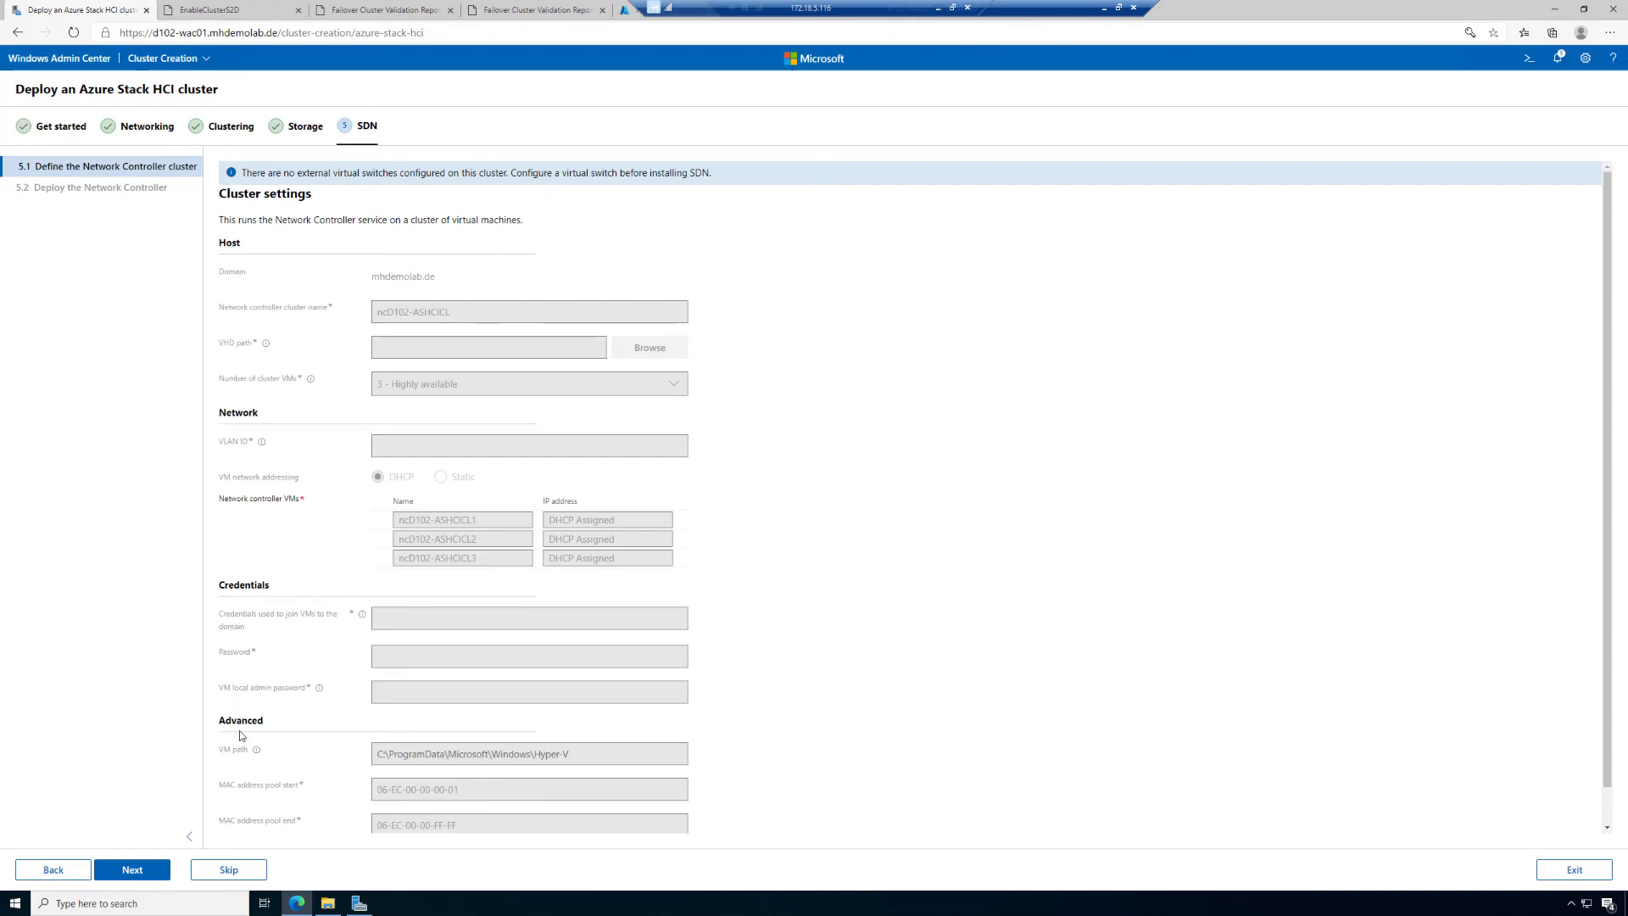
click(225, 869)
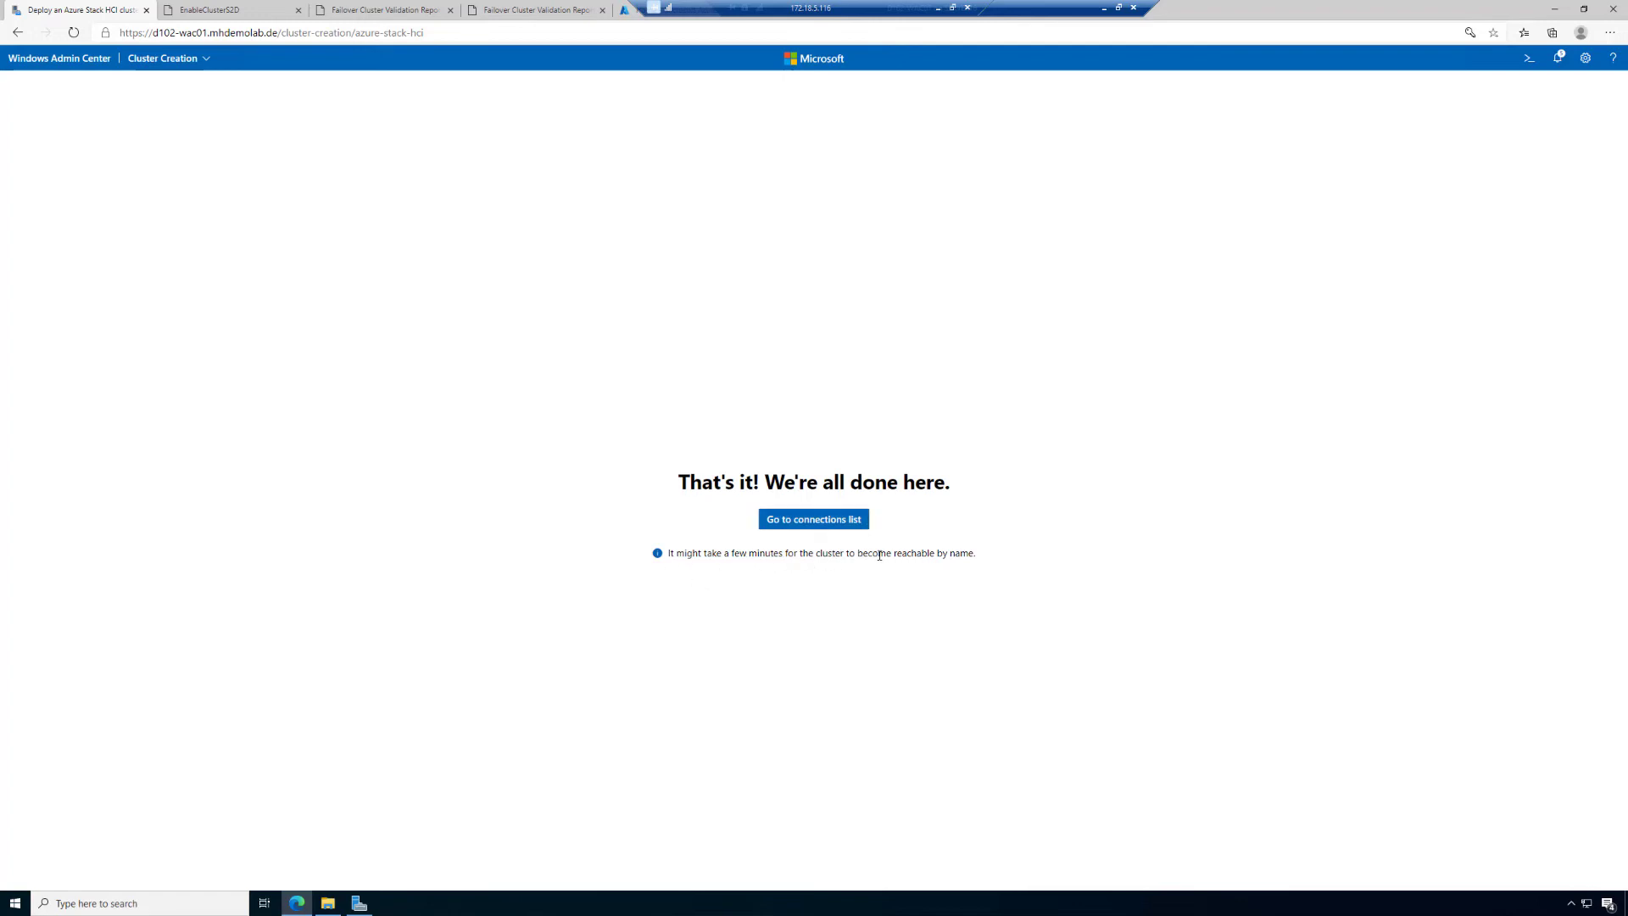
click(835, 521)
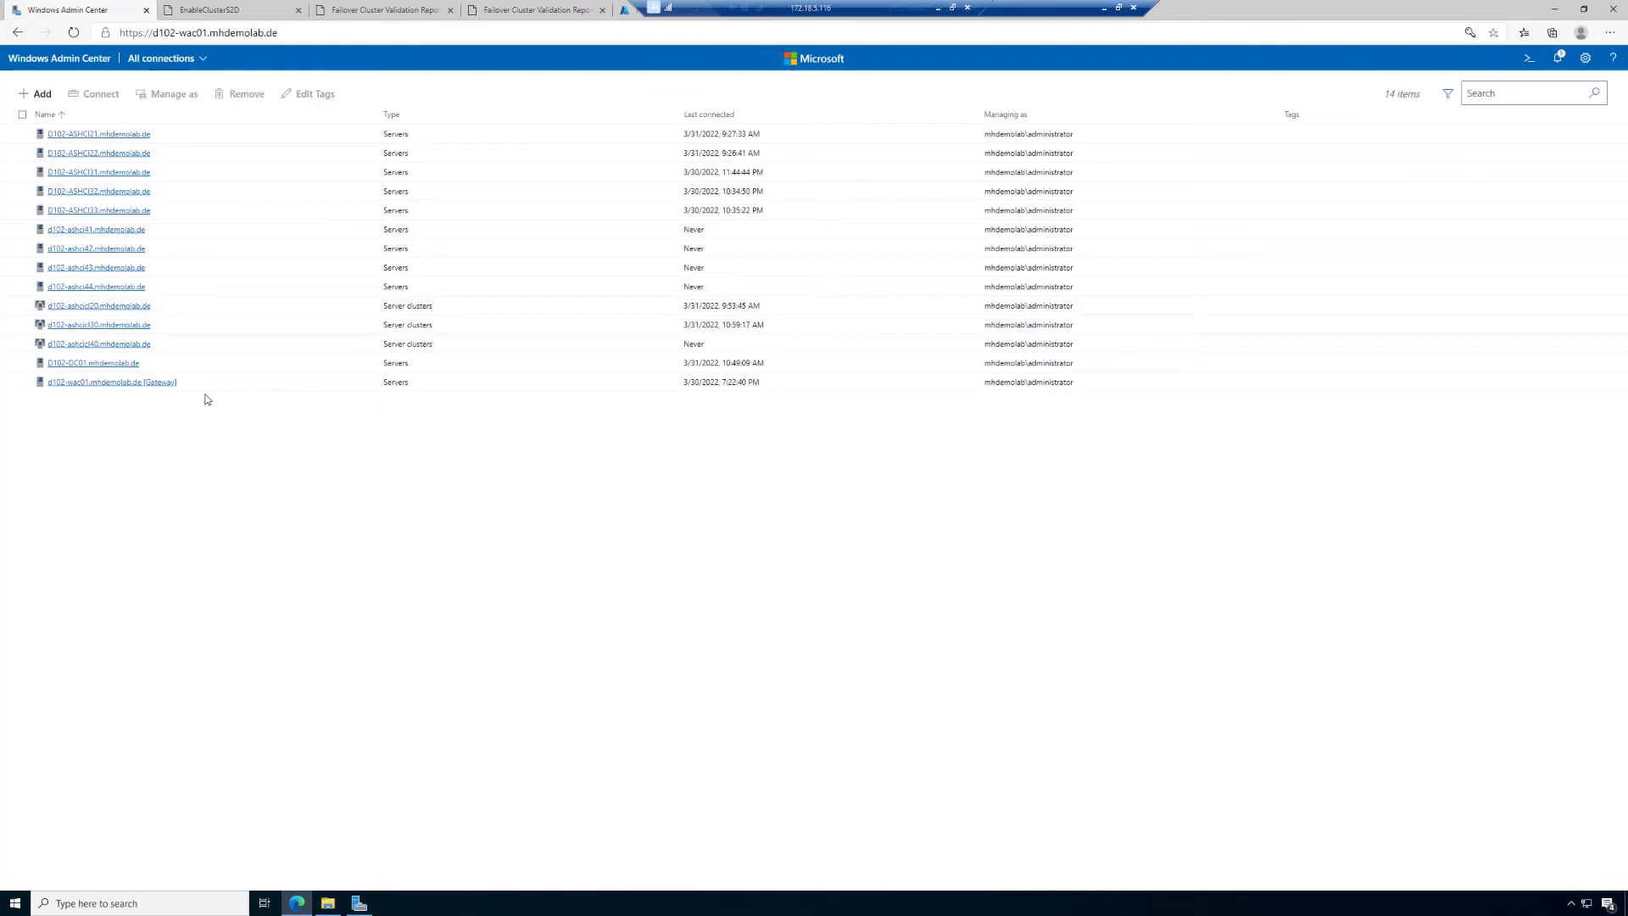
- Open the d102-ashcicl40 cluster connection, reopening it from the connections list to load the full dashboard
click(113, 353)
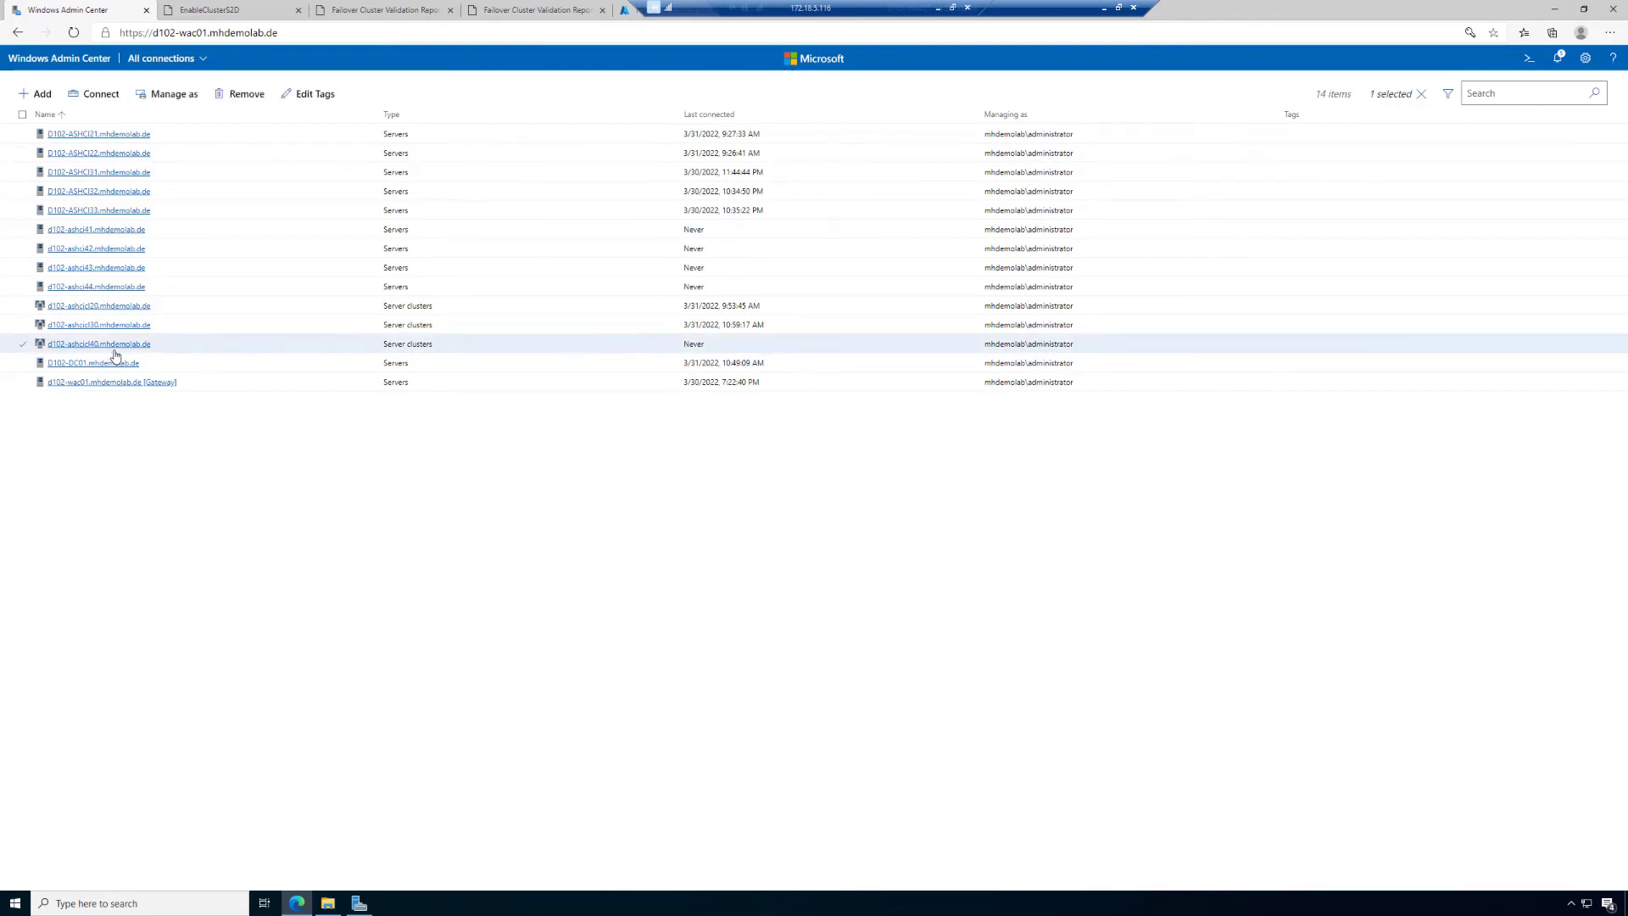
click(111, 348)
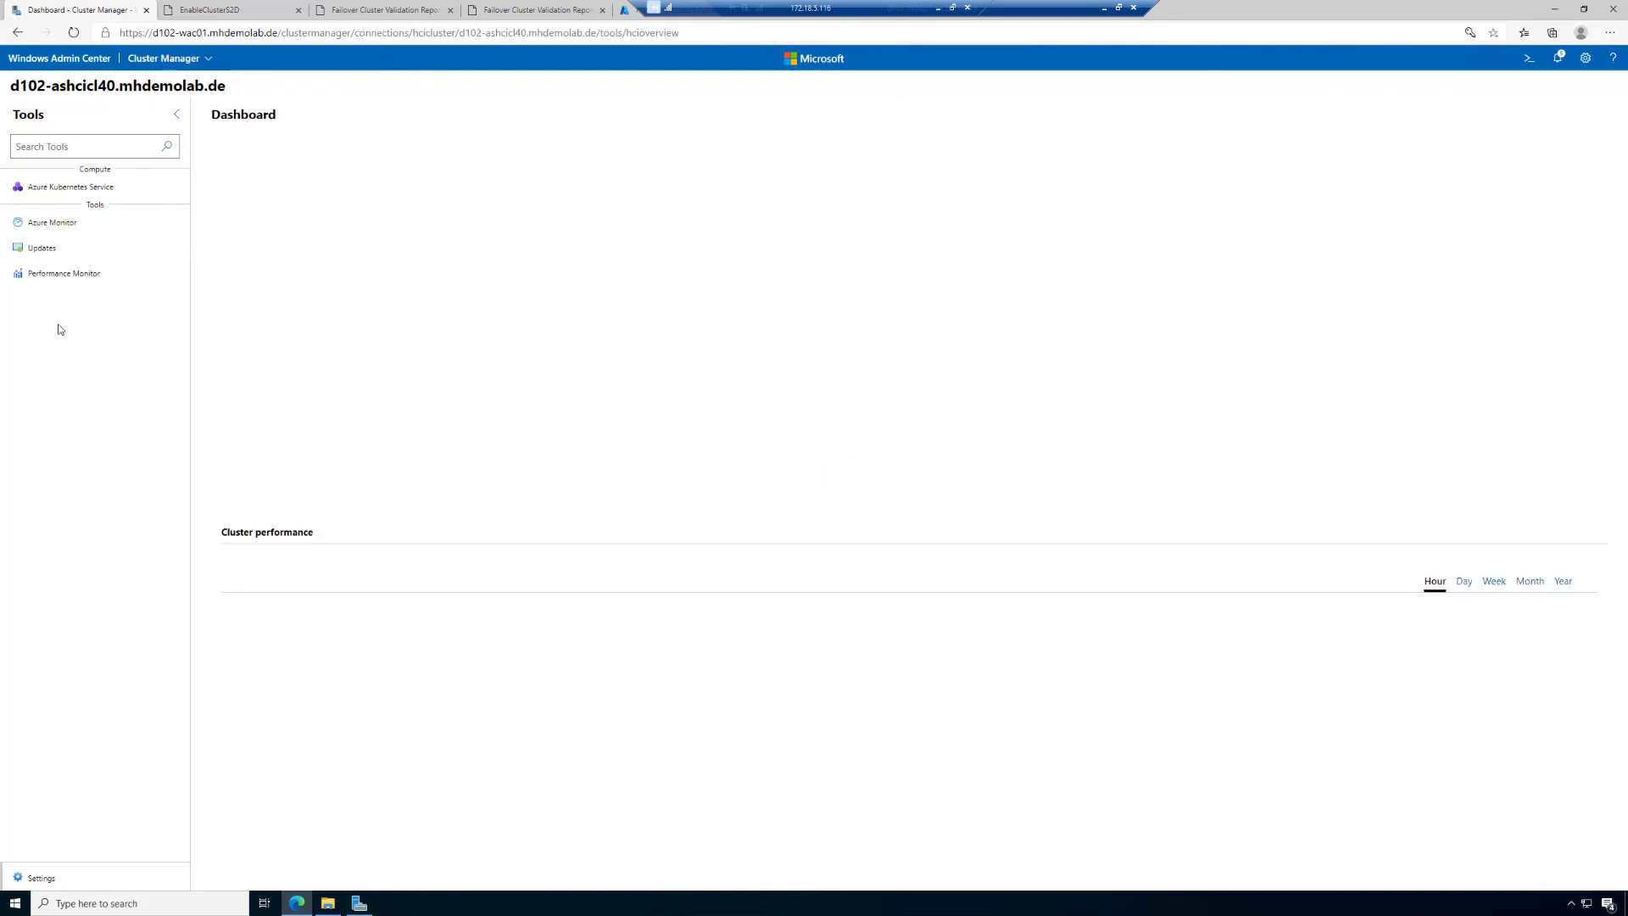
click(58, 61)
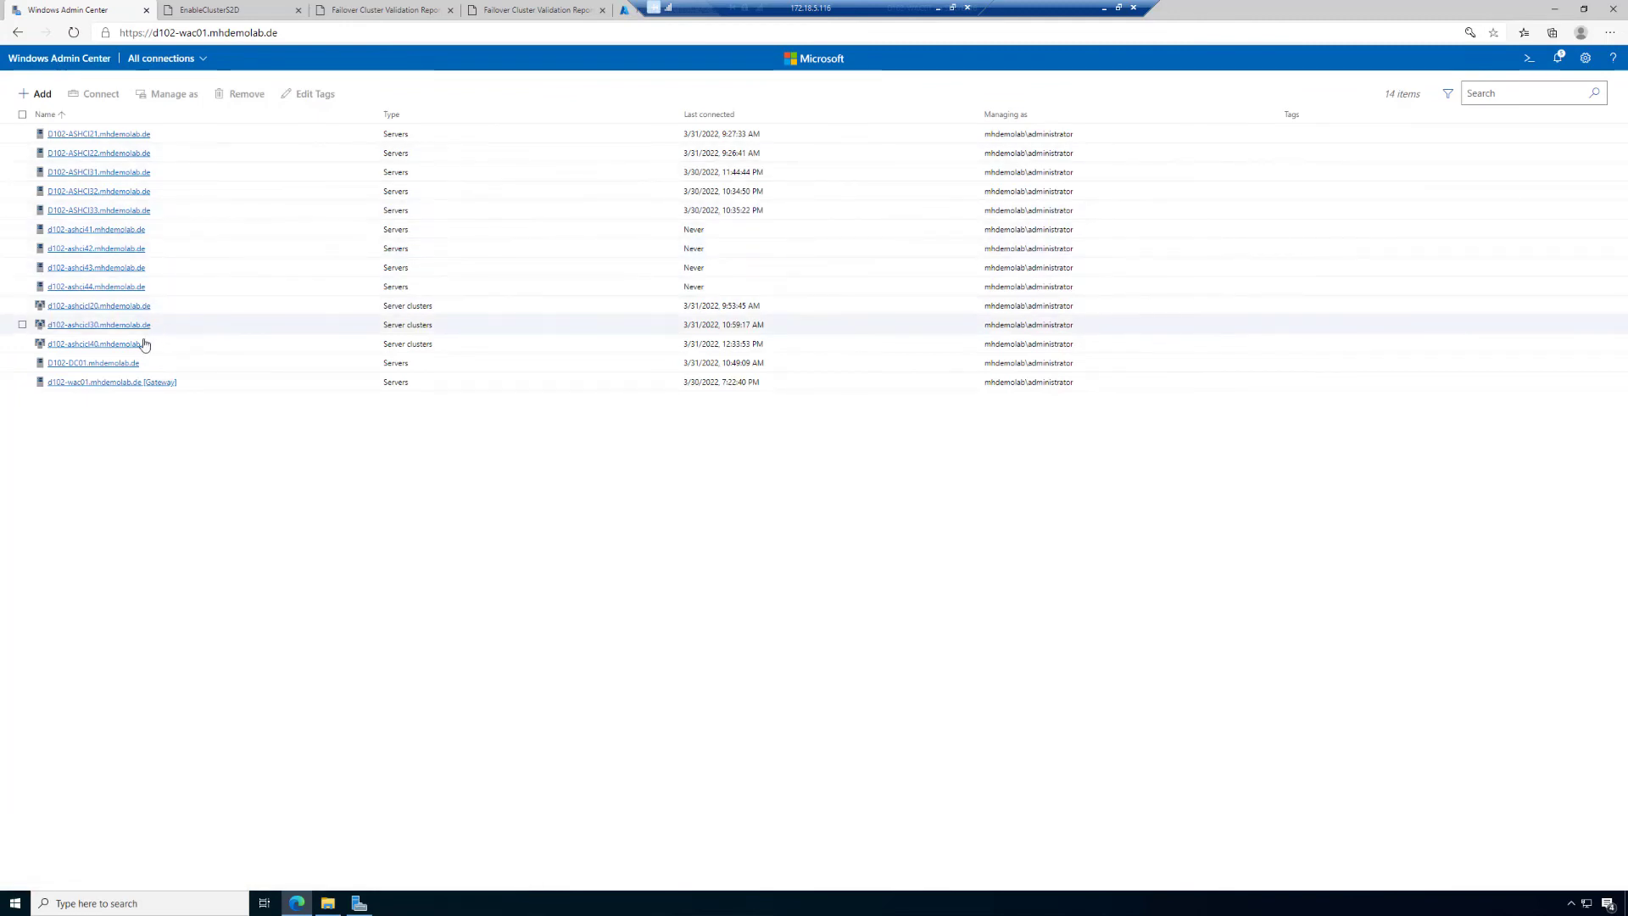
click(101, 344)
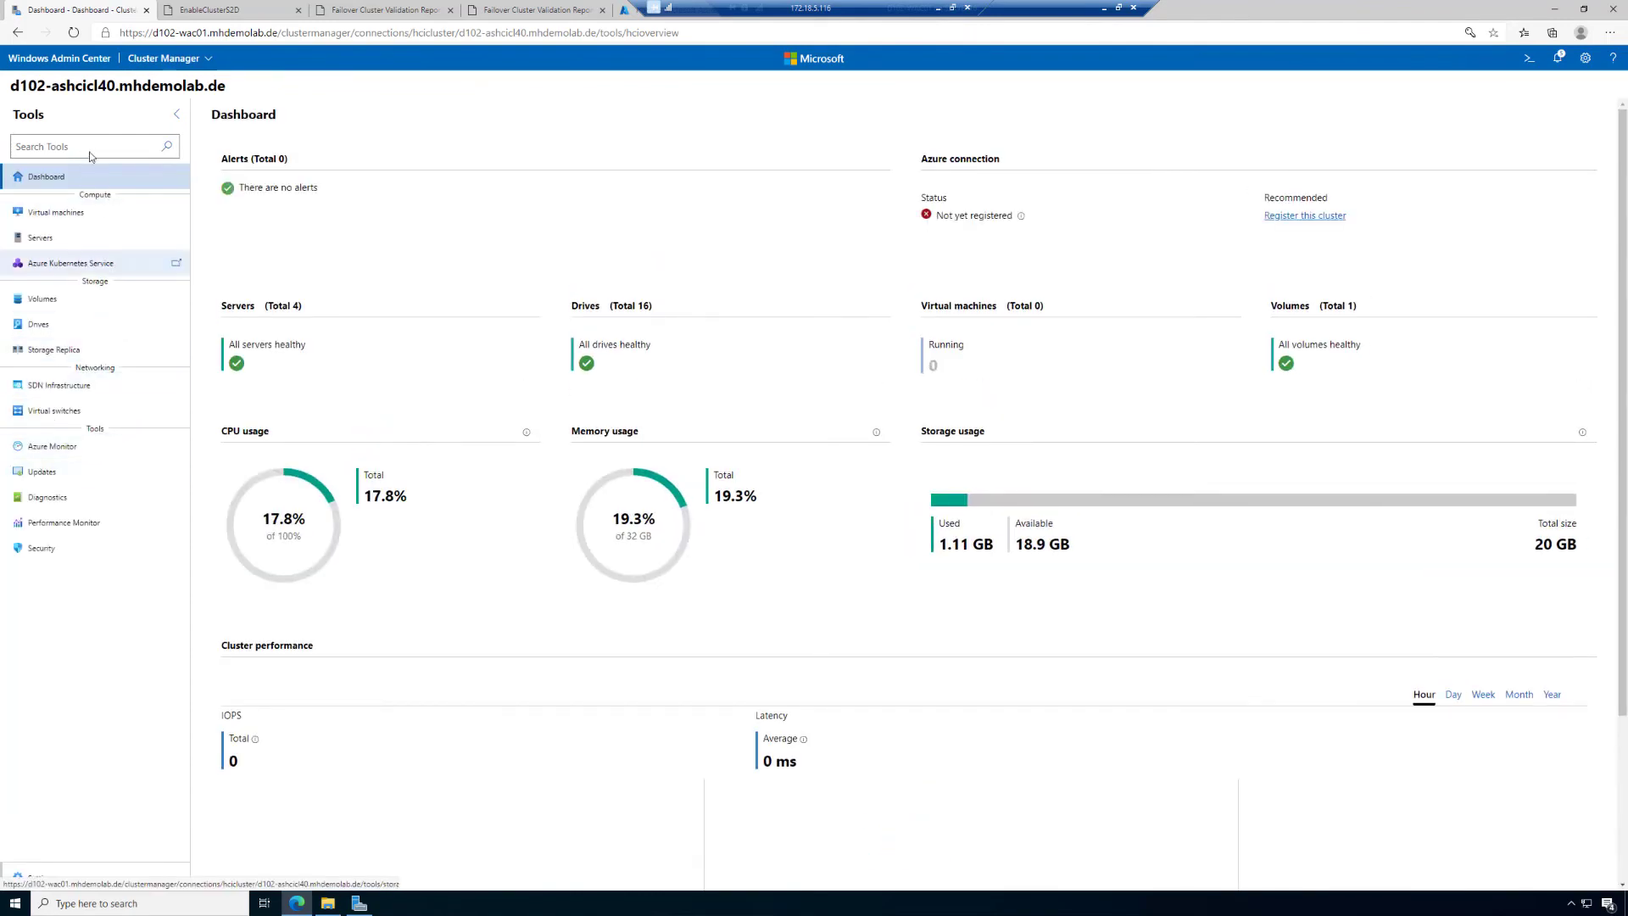
- Check the cluster's server summary and the inventory of its nodes, then return to the dashboard
click(62, 245)
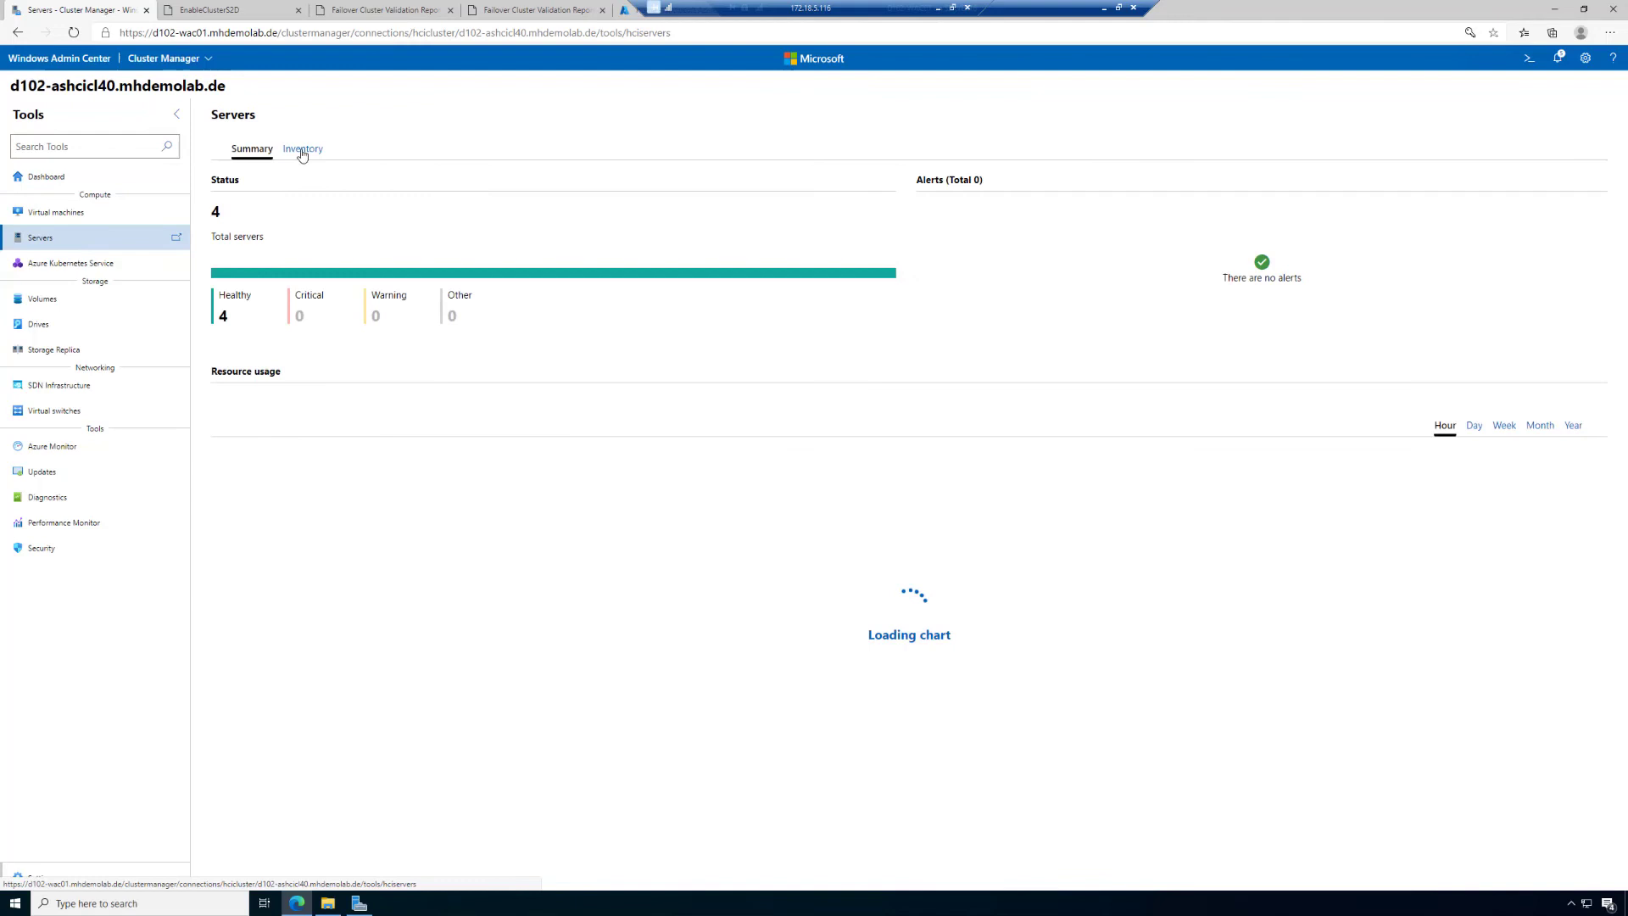
click(302, 150)
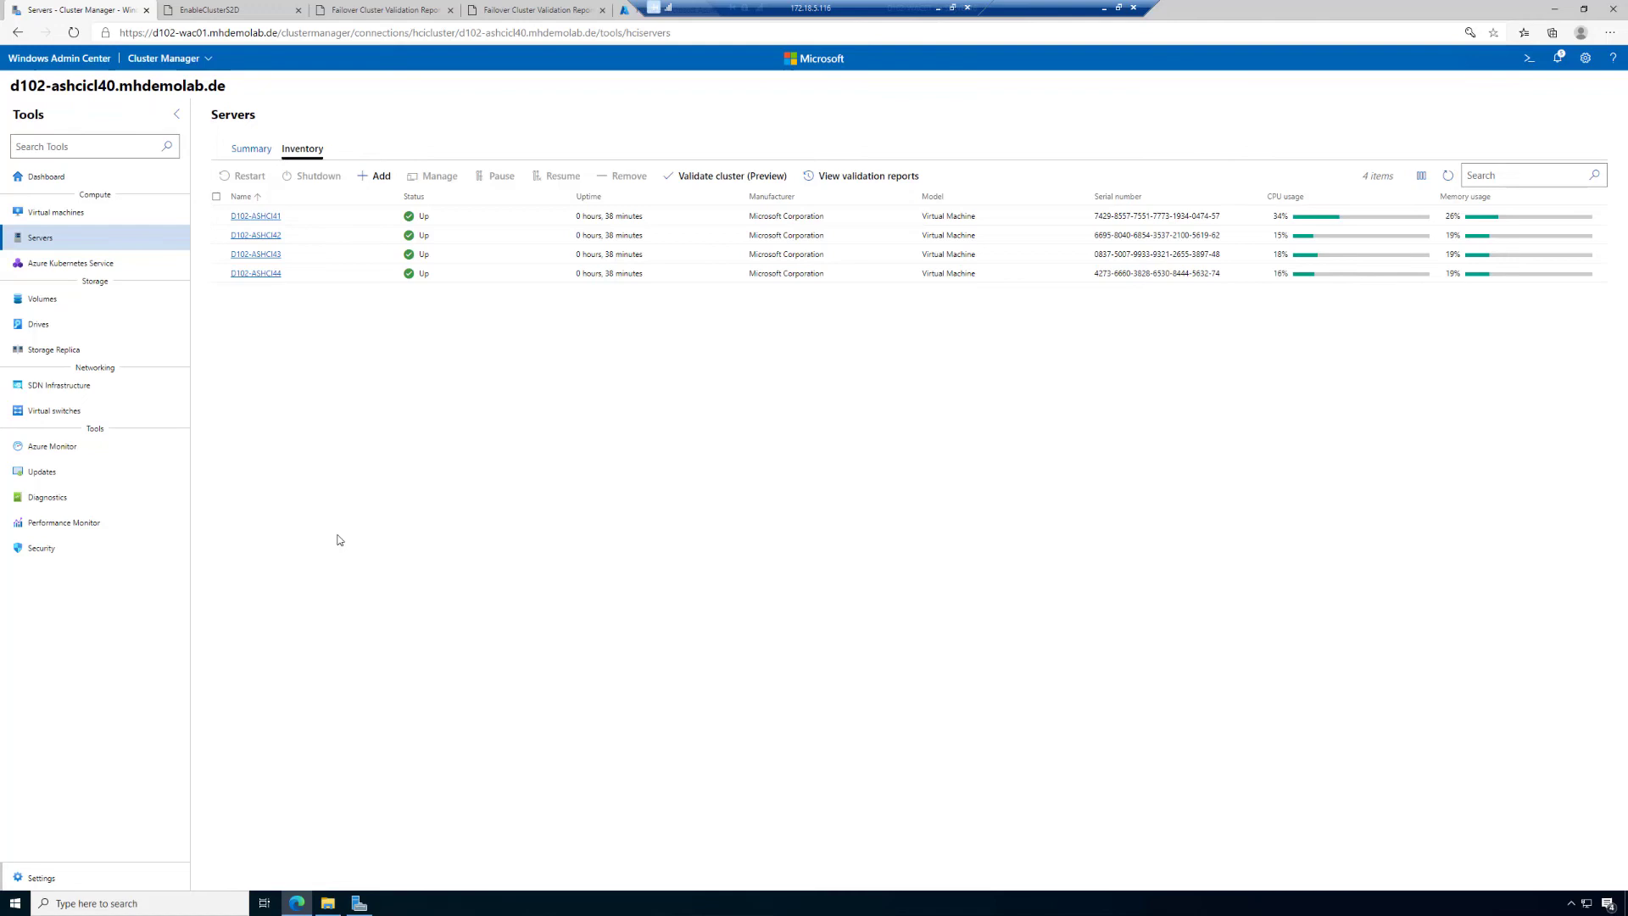
click(67, 180)
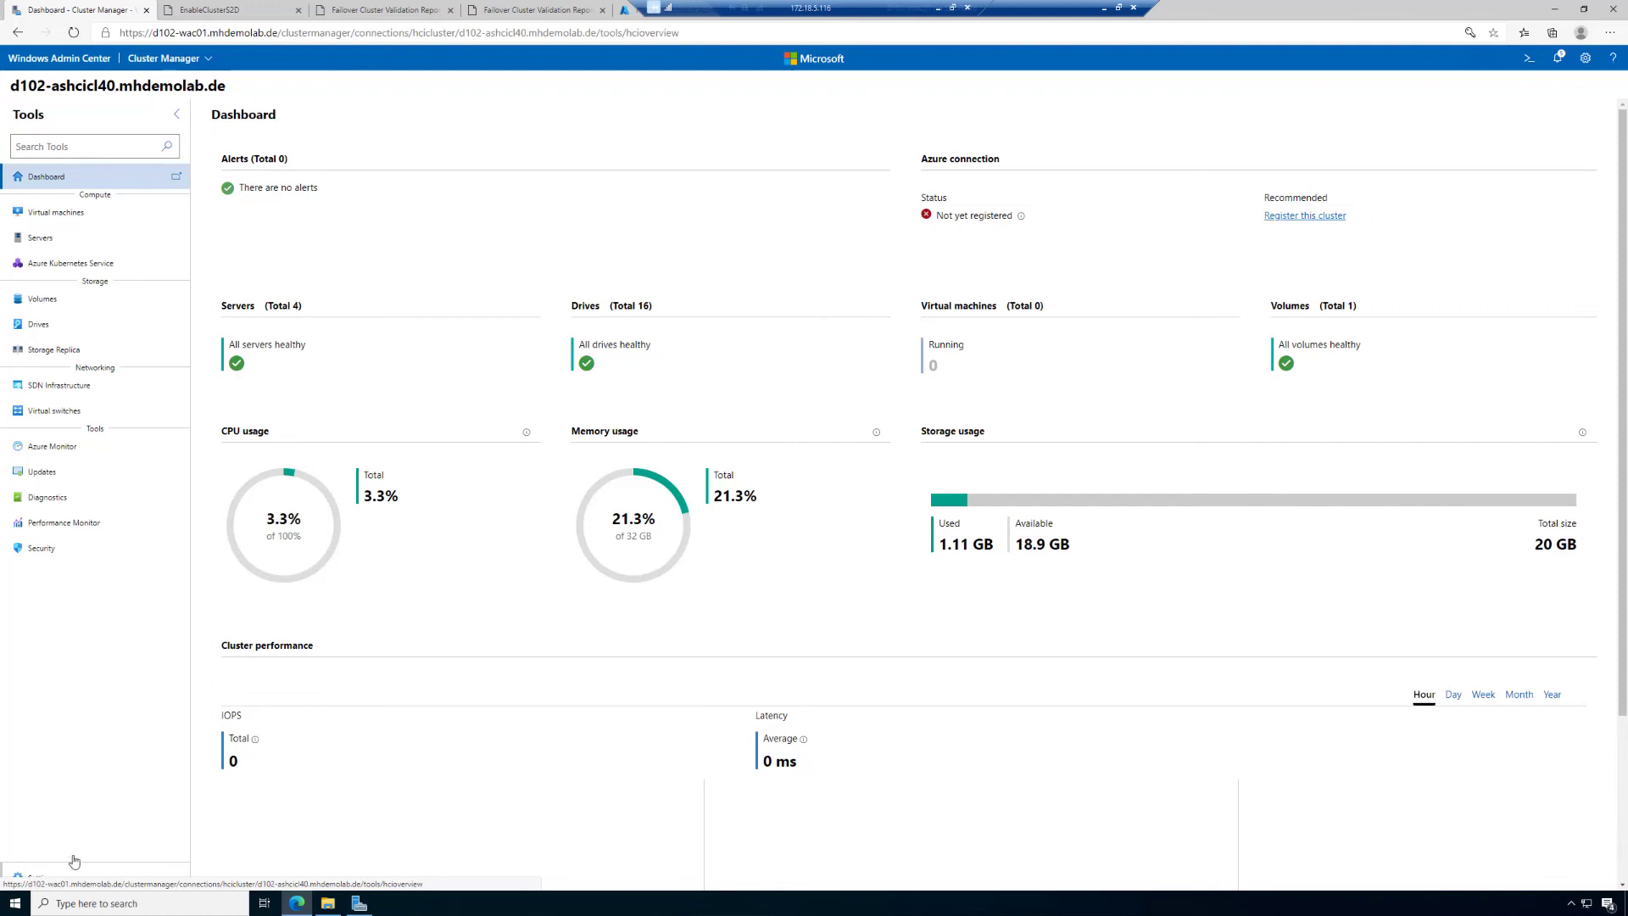
- Configure a file share witness for the cluster with the path \\D102-DC01\Witness and save the setting
click(41, 878)
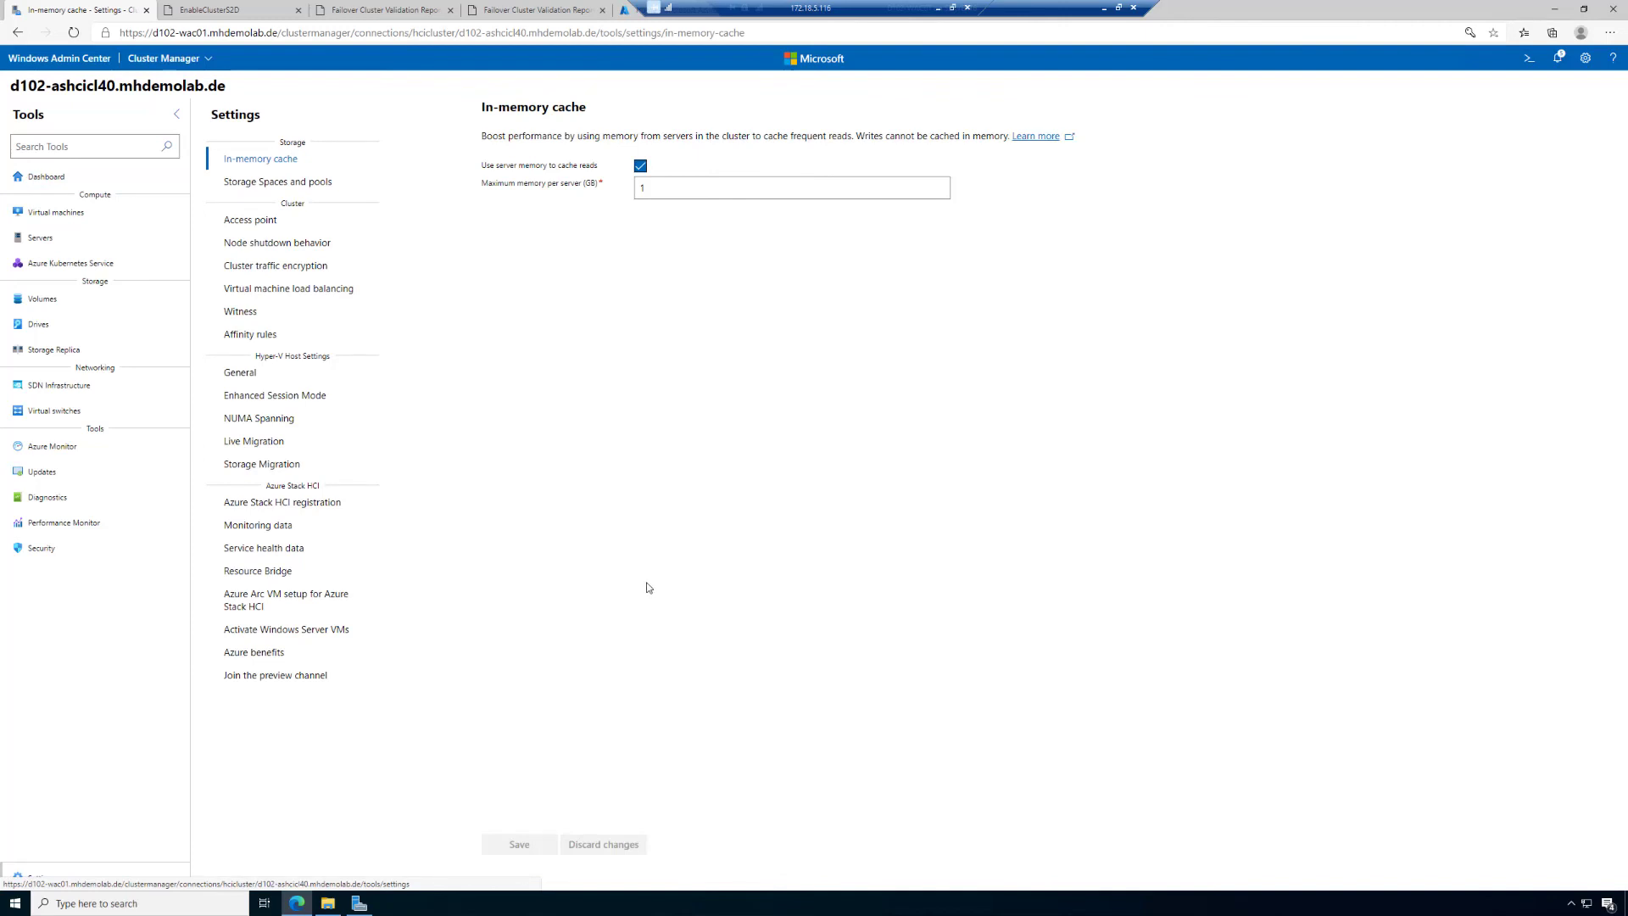
click(240, 312)
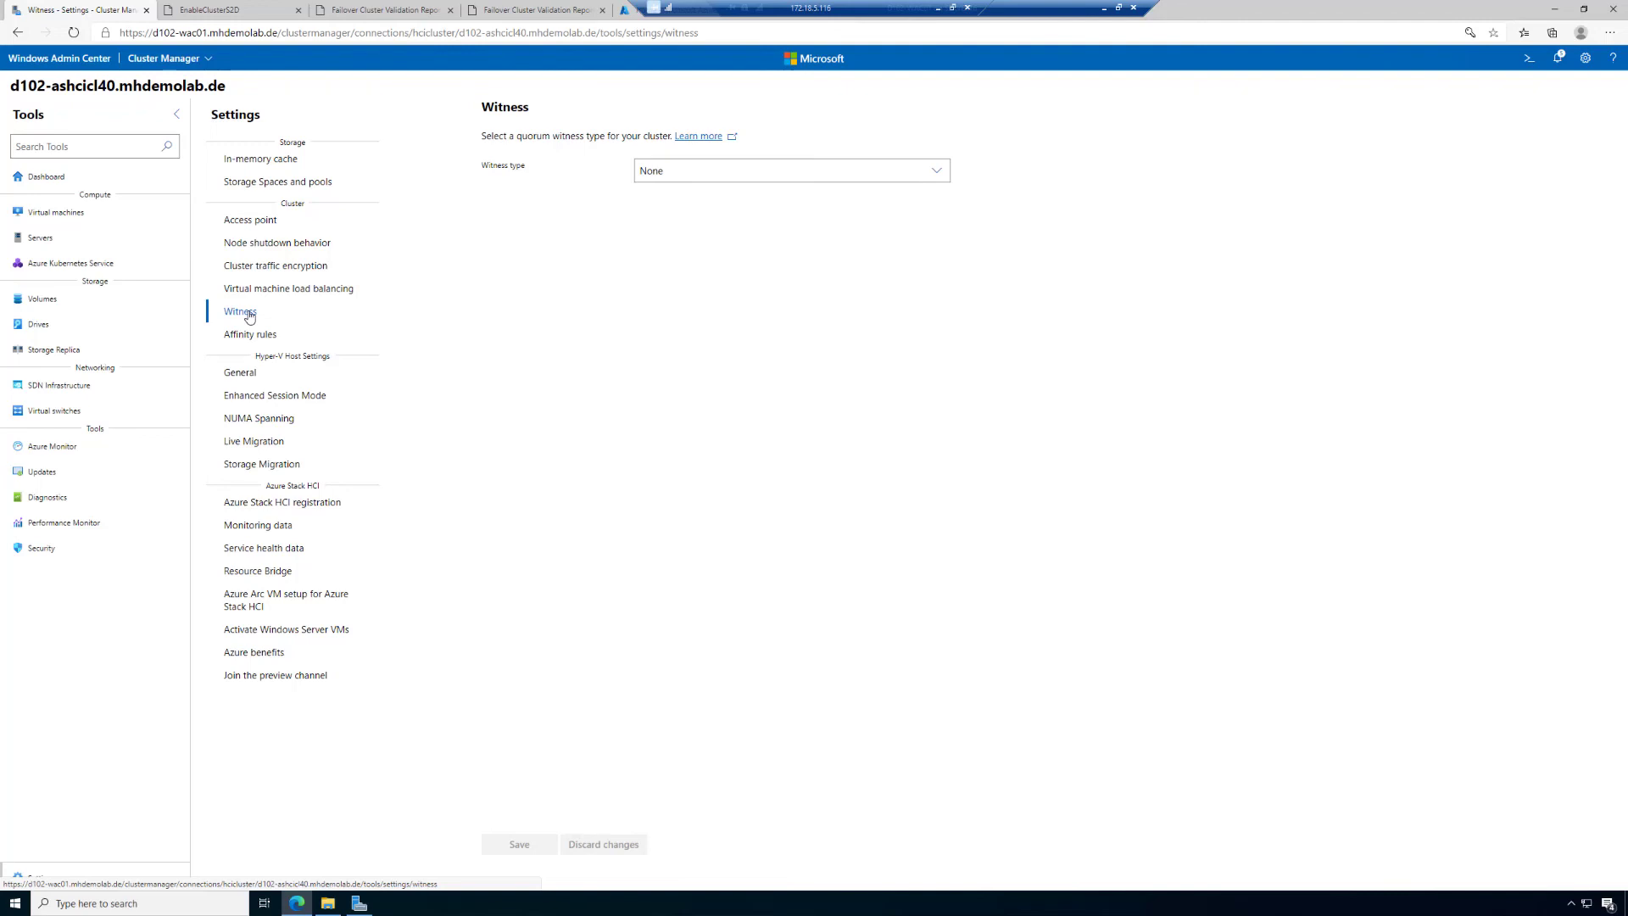
click(940, 175)
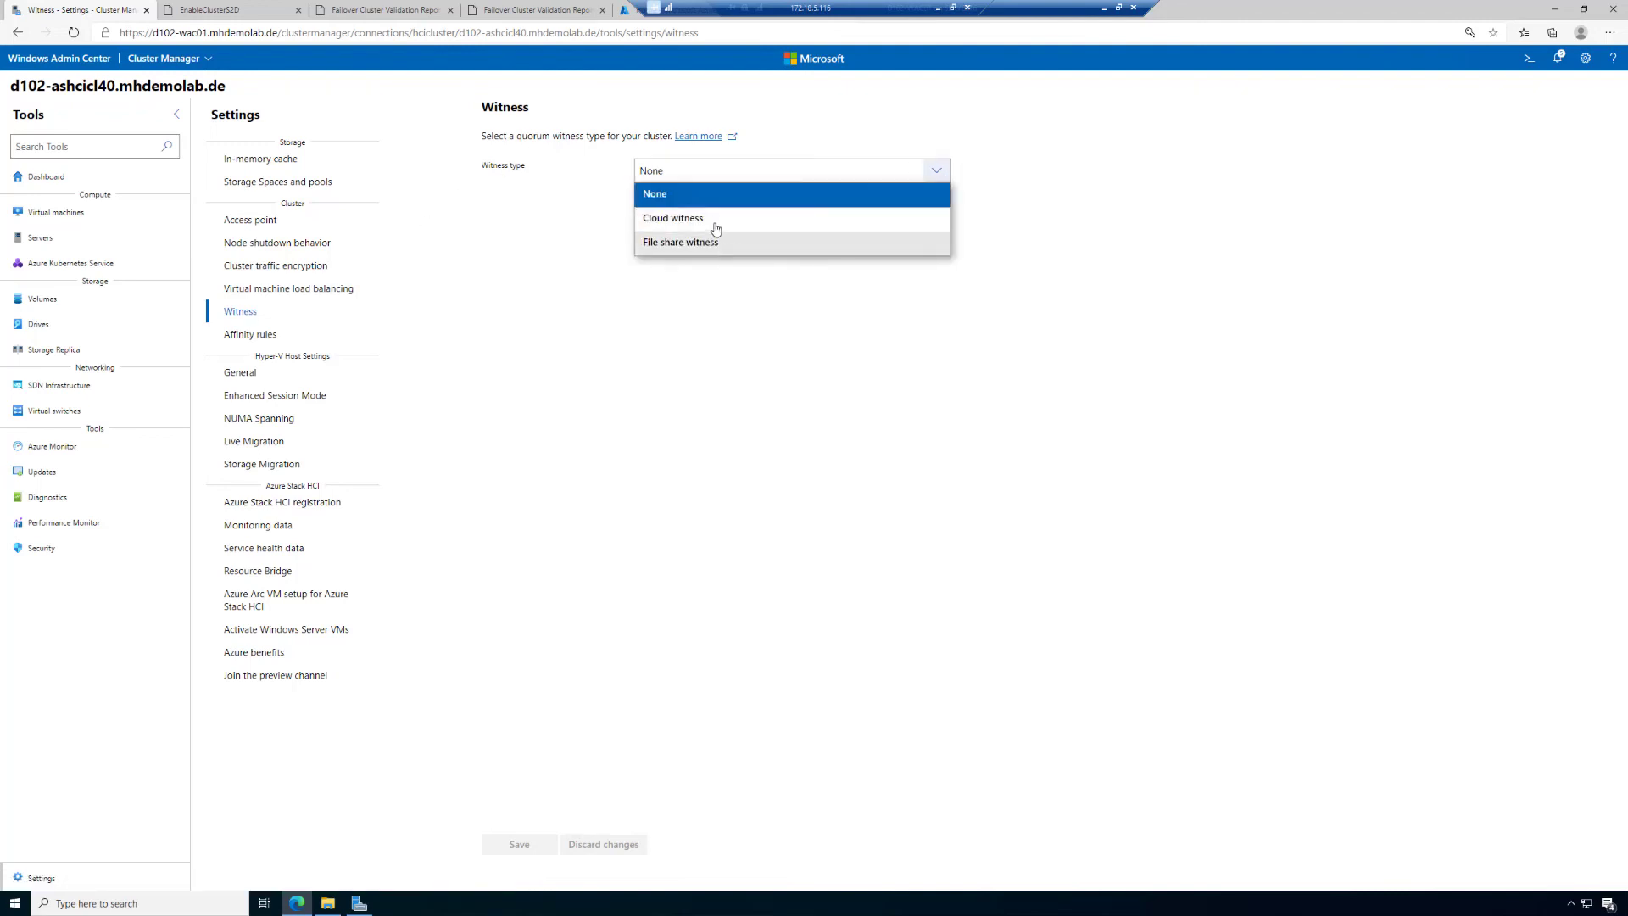
click(670, 246)
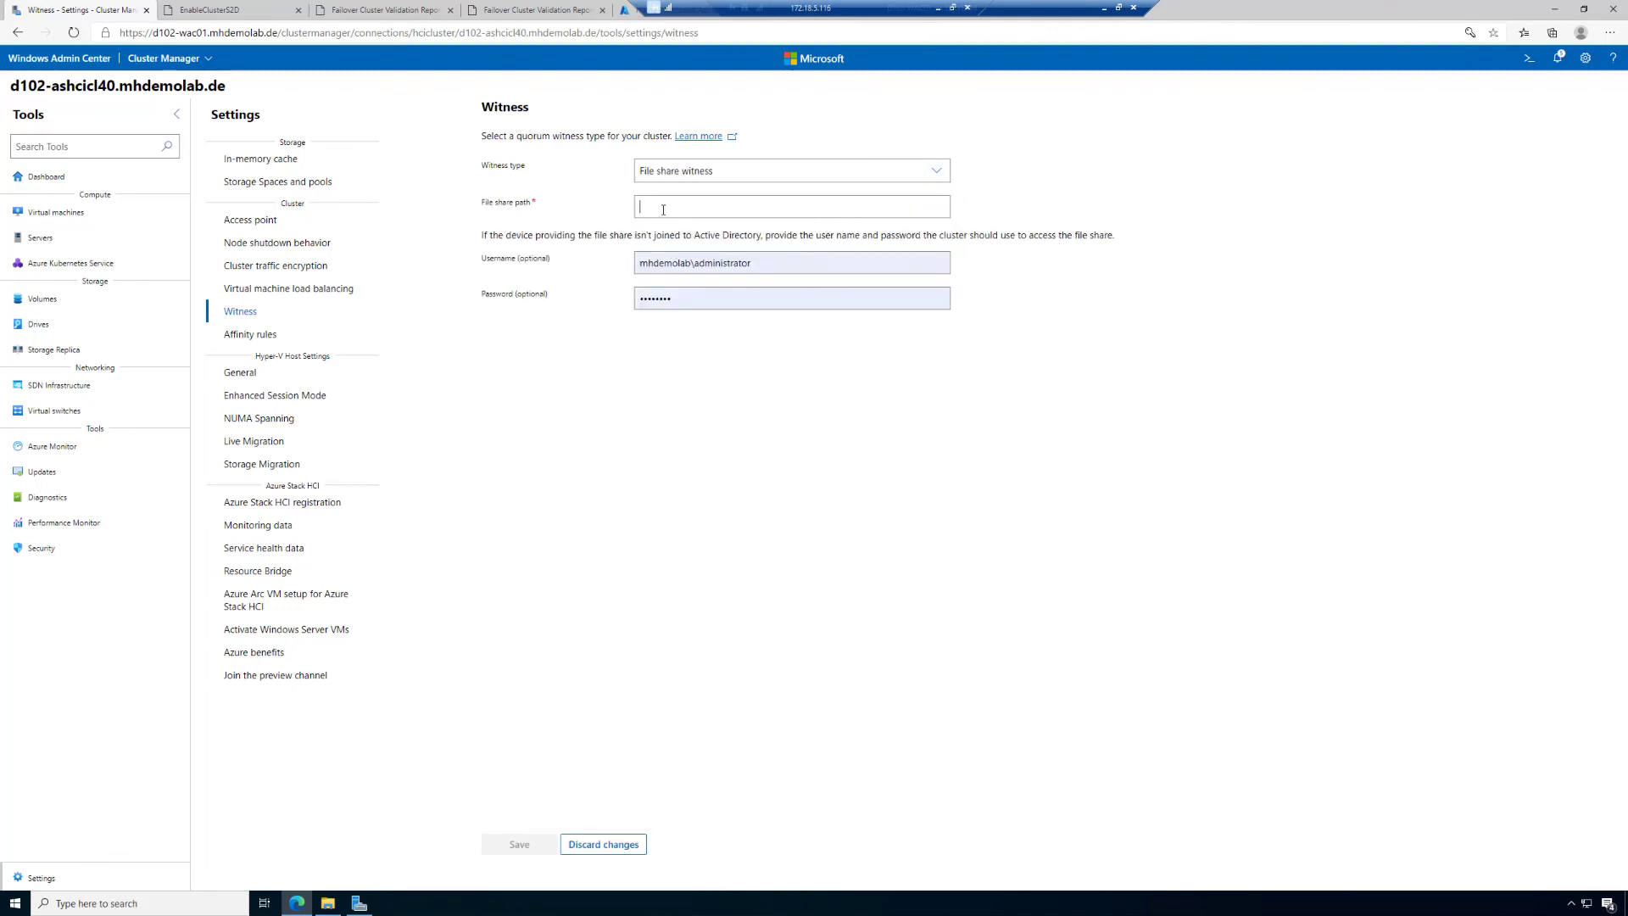
text(\)
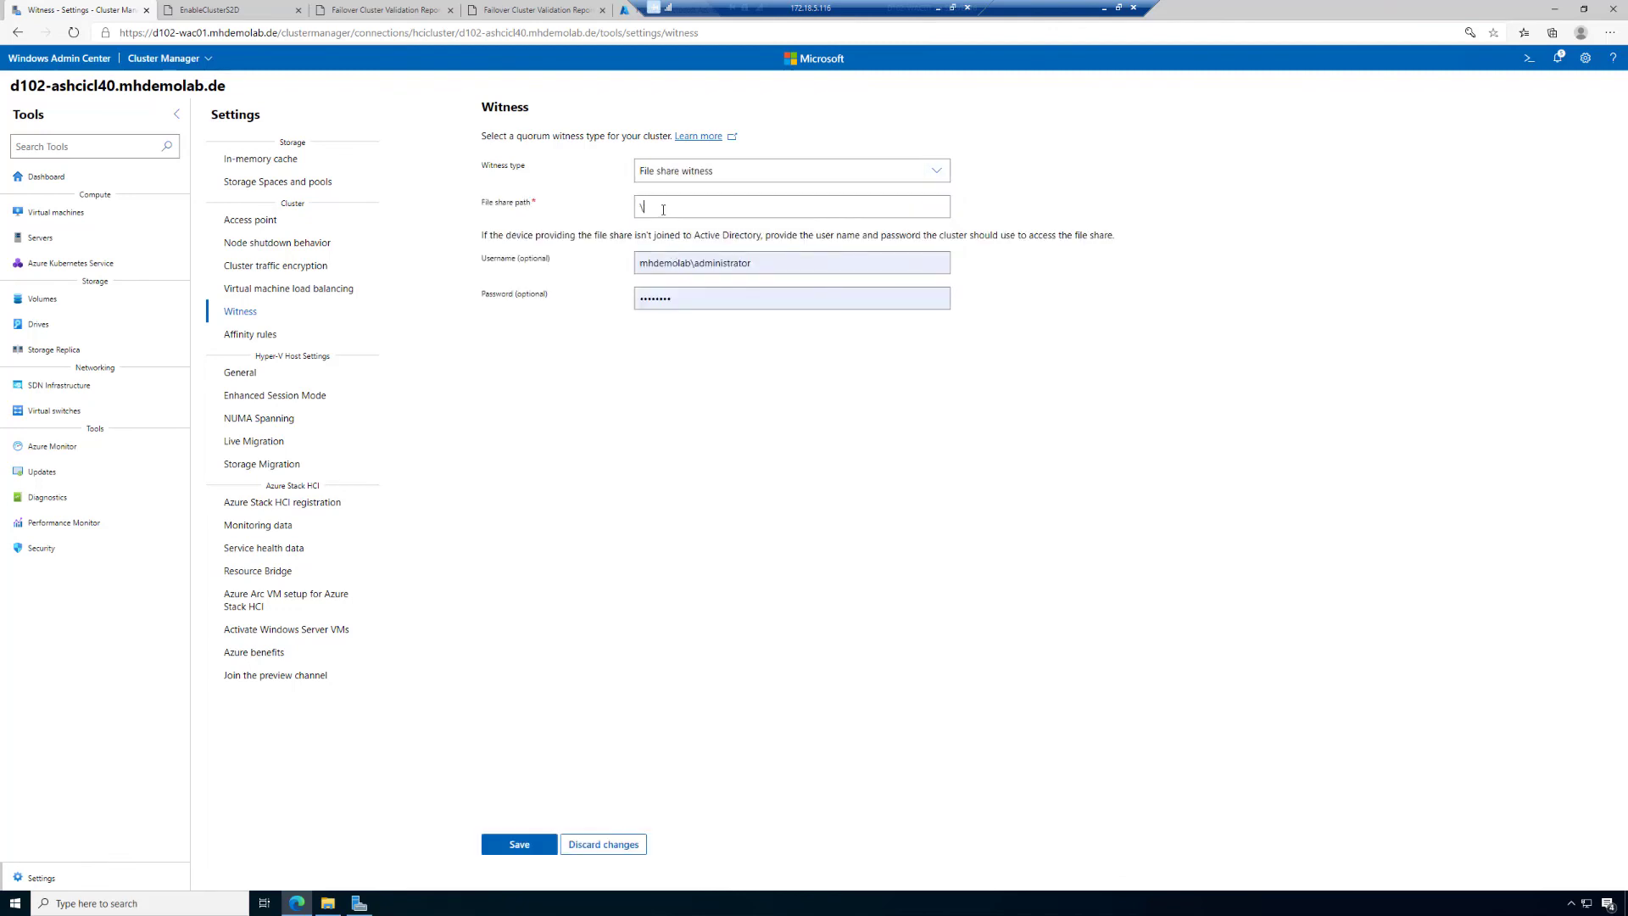
text(D102-DC01\Witness)
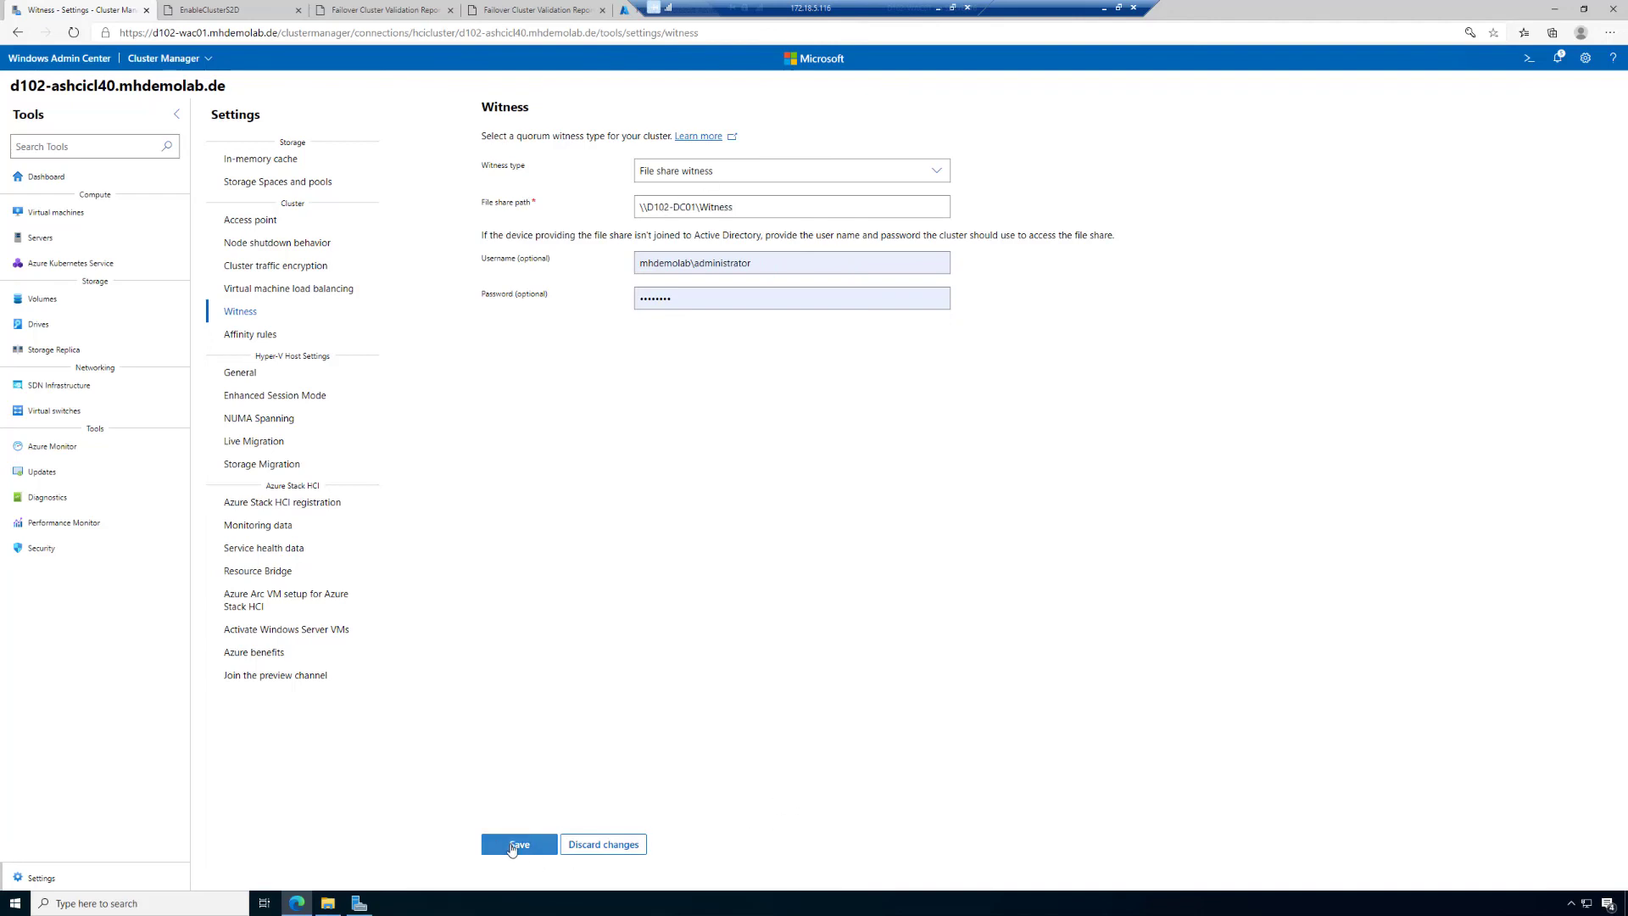
click(506, 846)
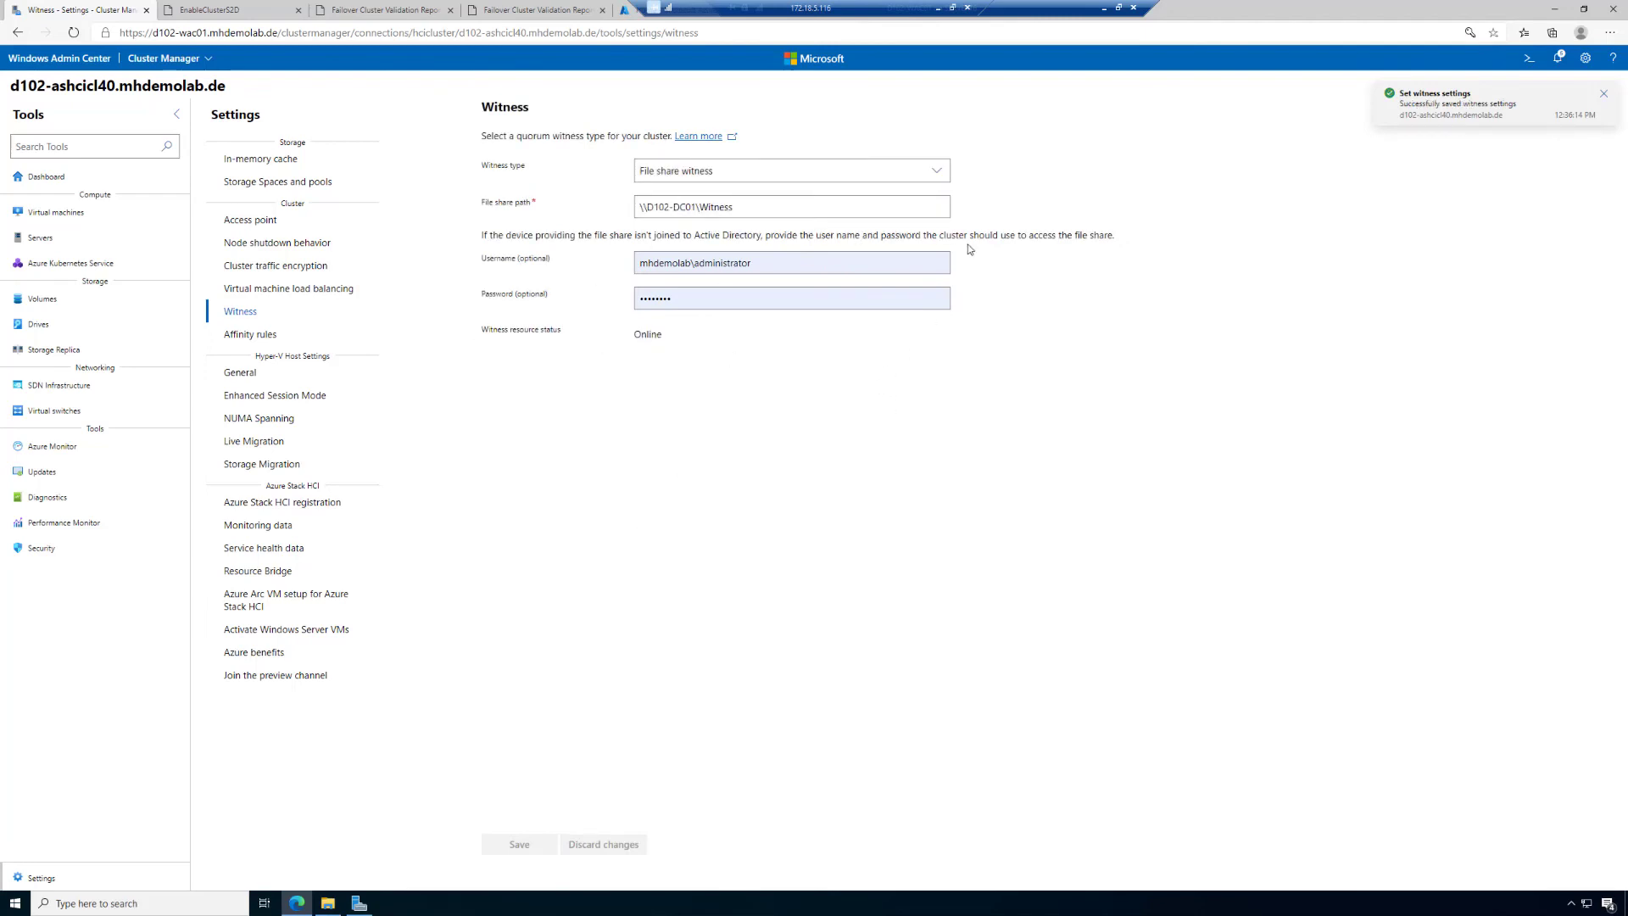
- Change the cluster's quorum witness type to Cloud witness and uncover the Azure portal's browser tab
click(937, 170)
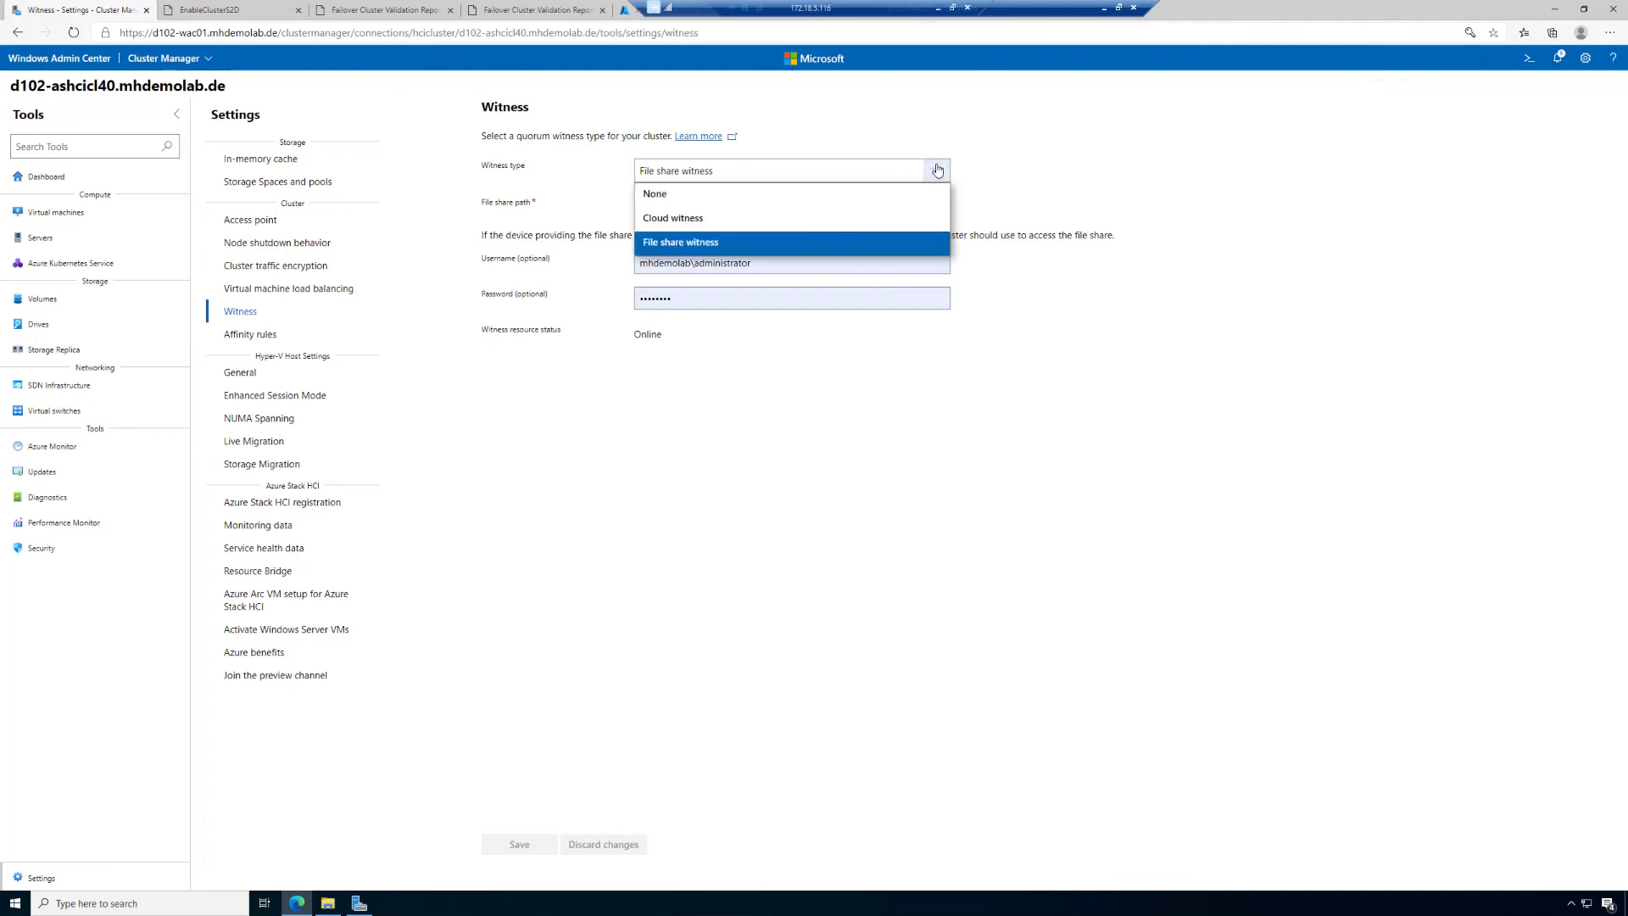
click(732, 217)
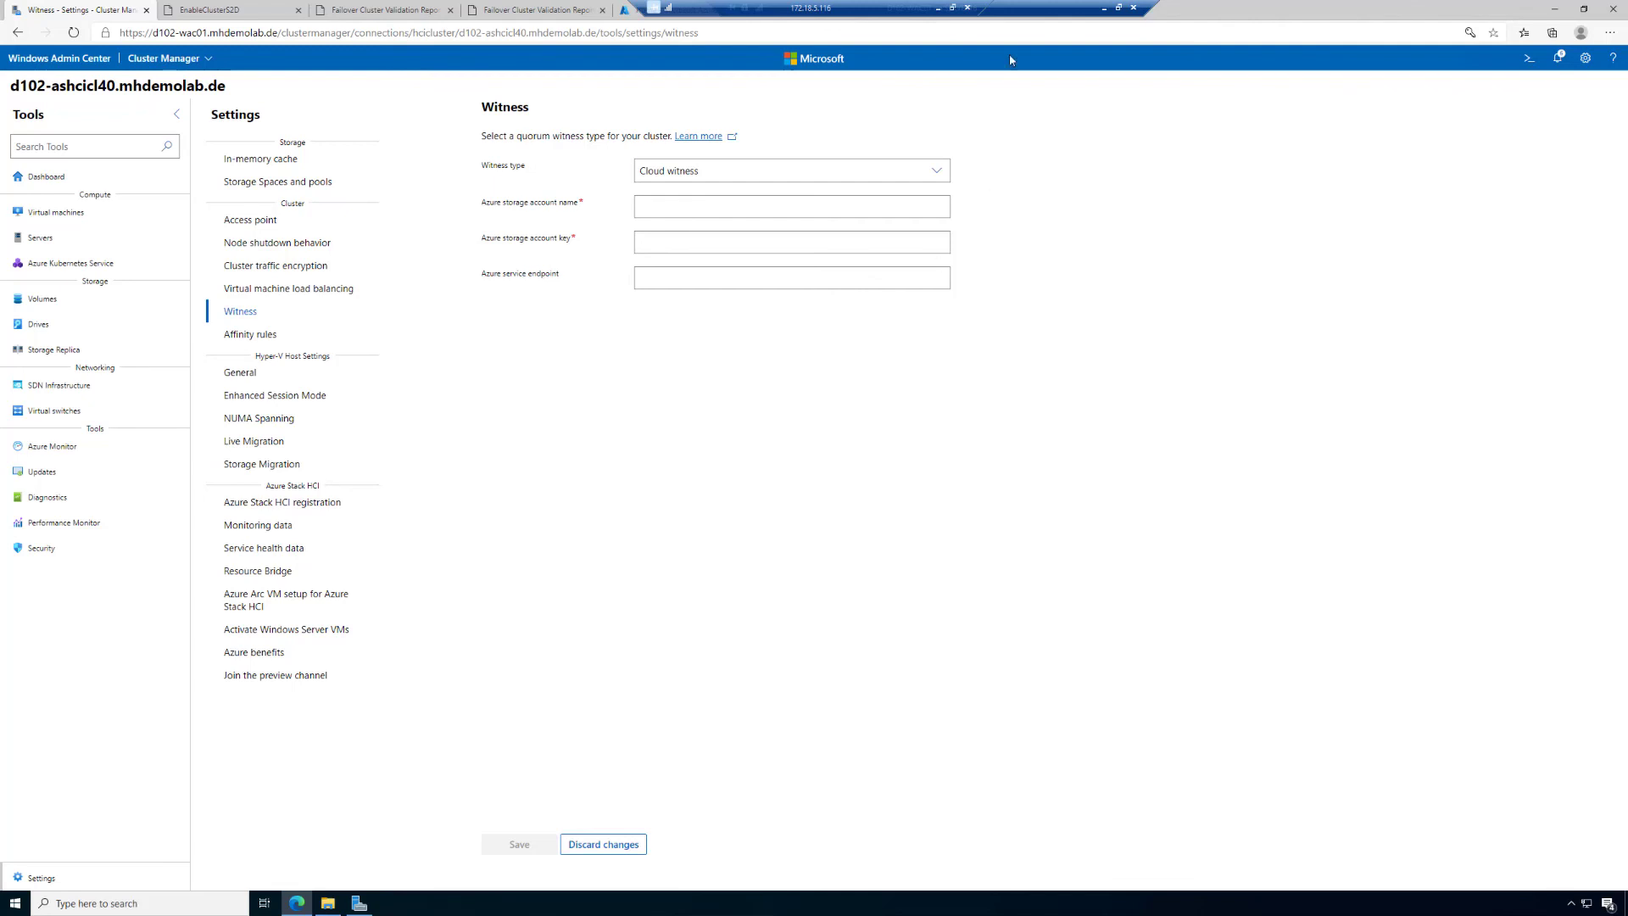
drag(722, 6, 797, 6)
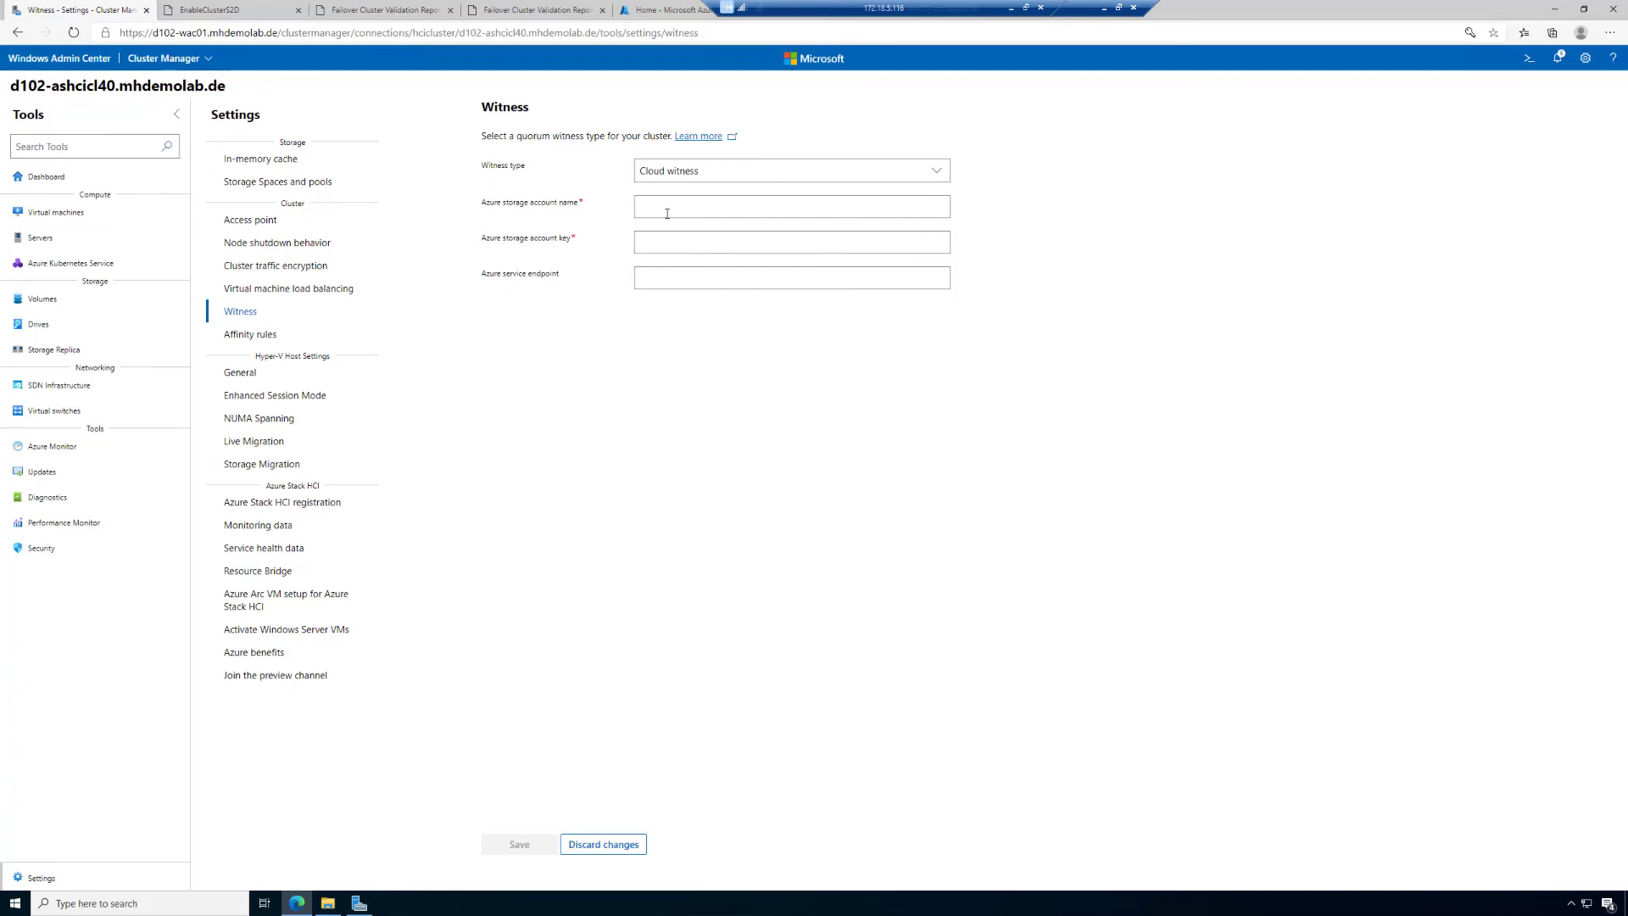
- Switch to the Azure portal, search for storage accounts and start creating a new storage account
click(651, 12)
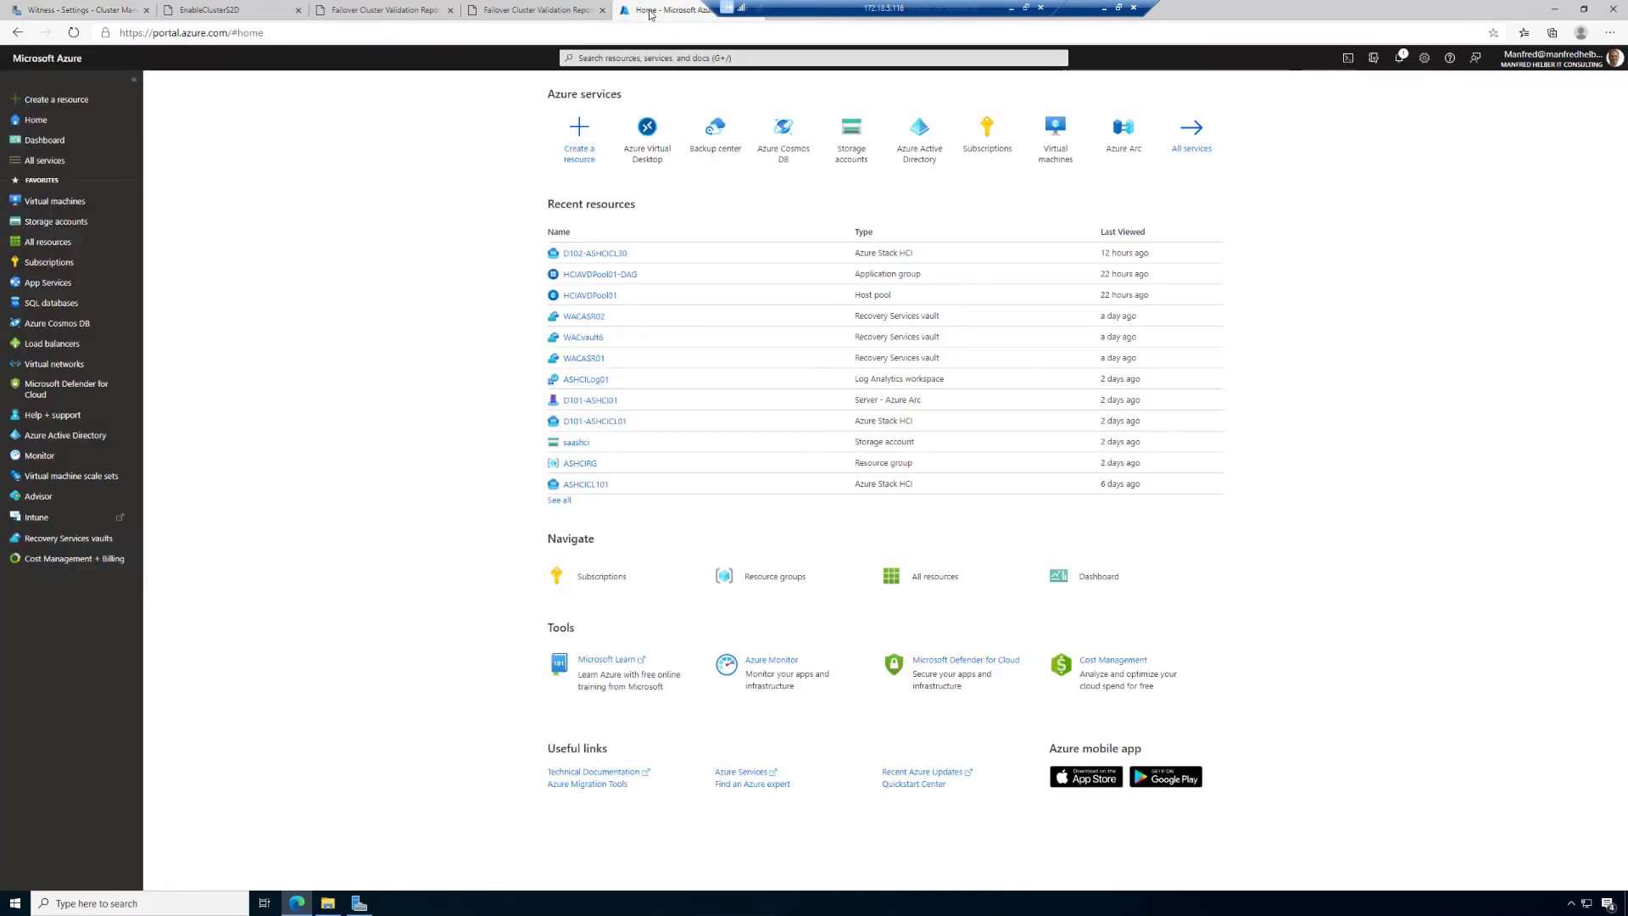
click(669, 58)
text(st)
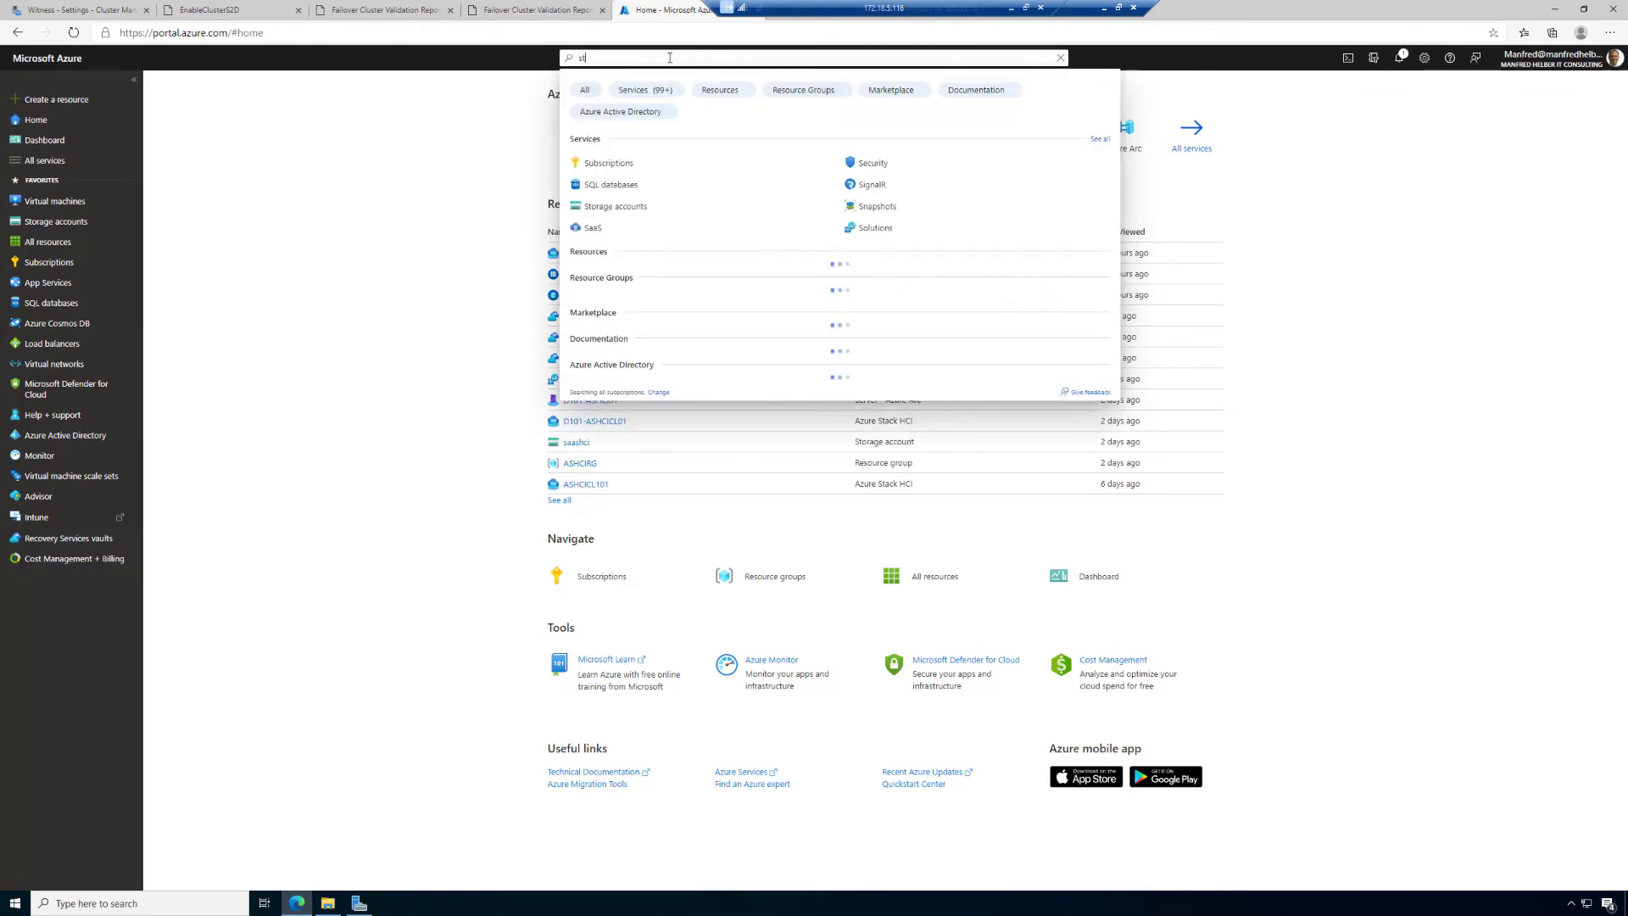
text(orage)
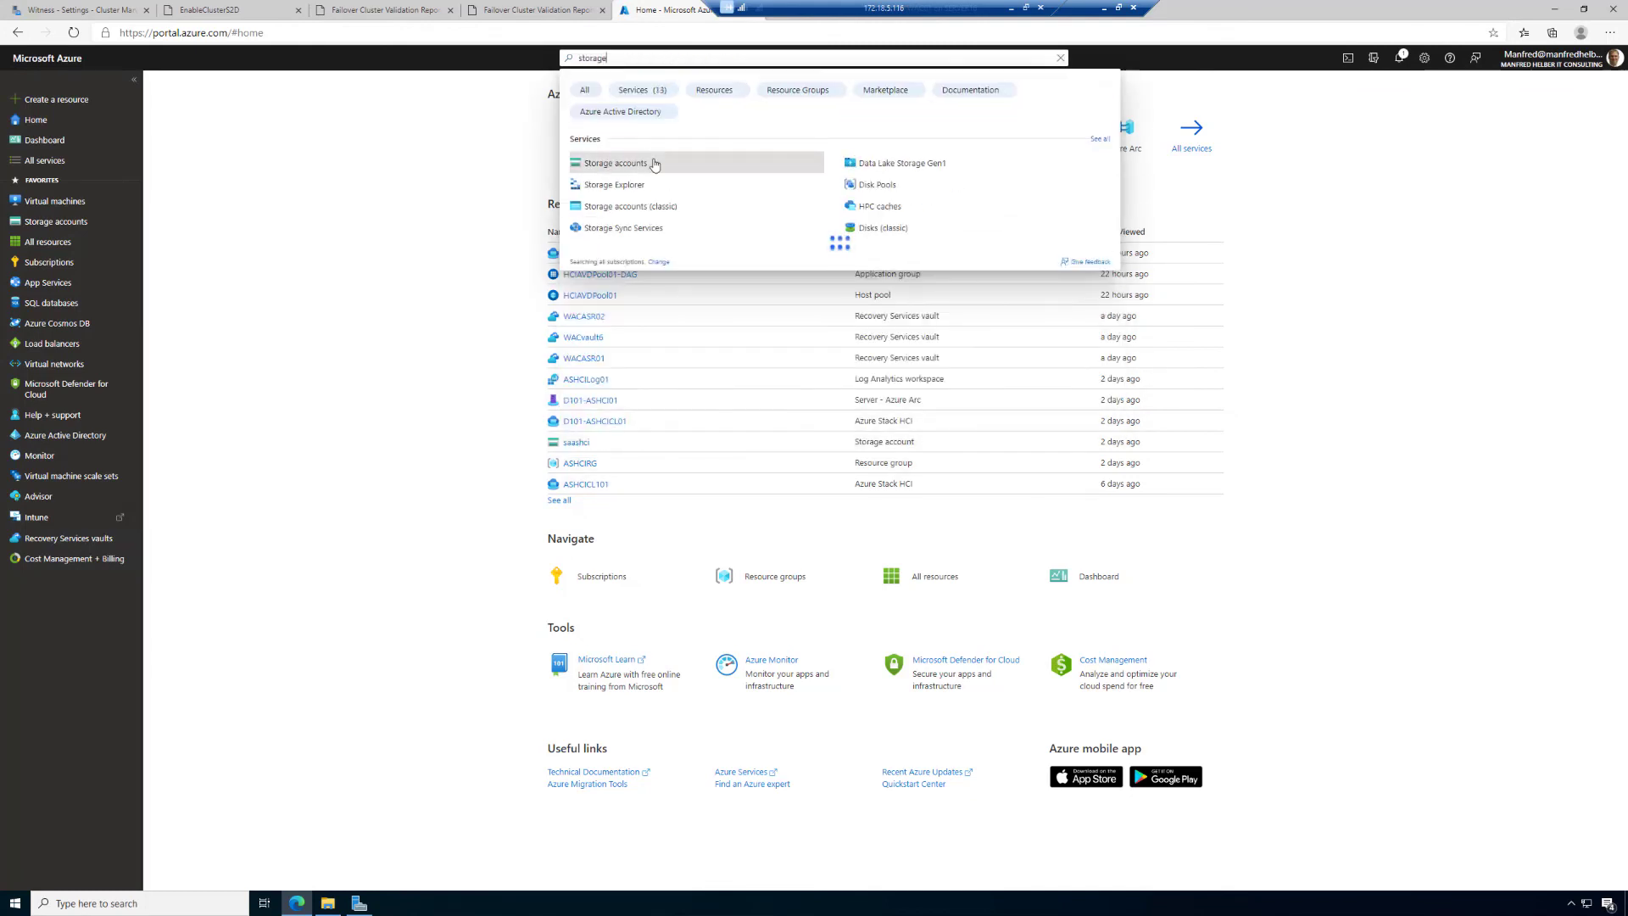
click(654, 166)
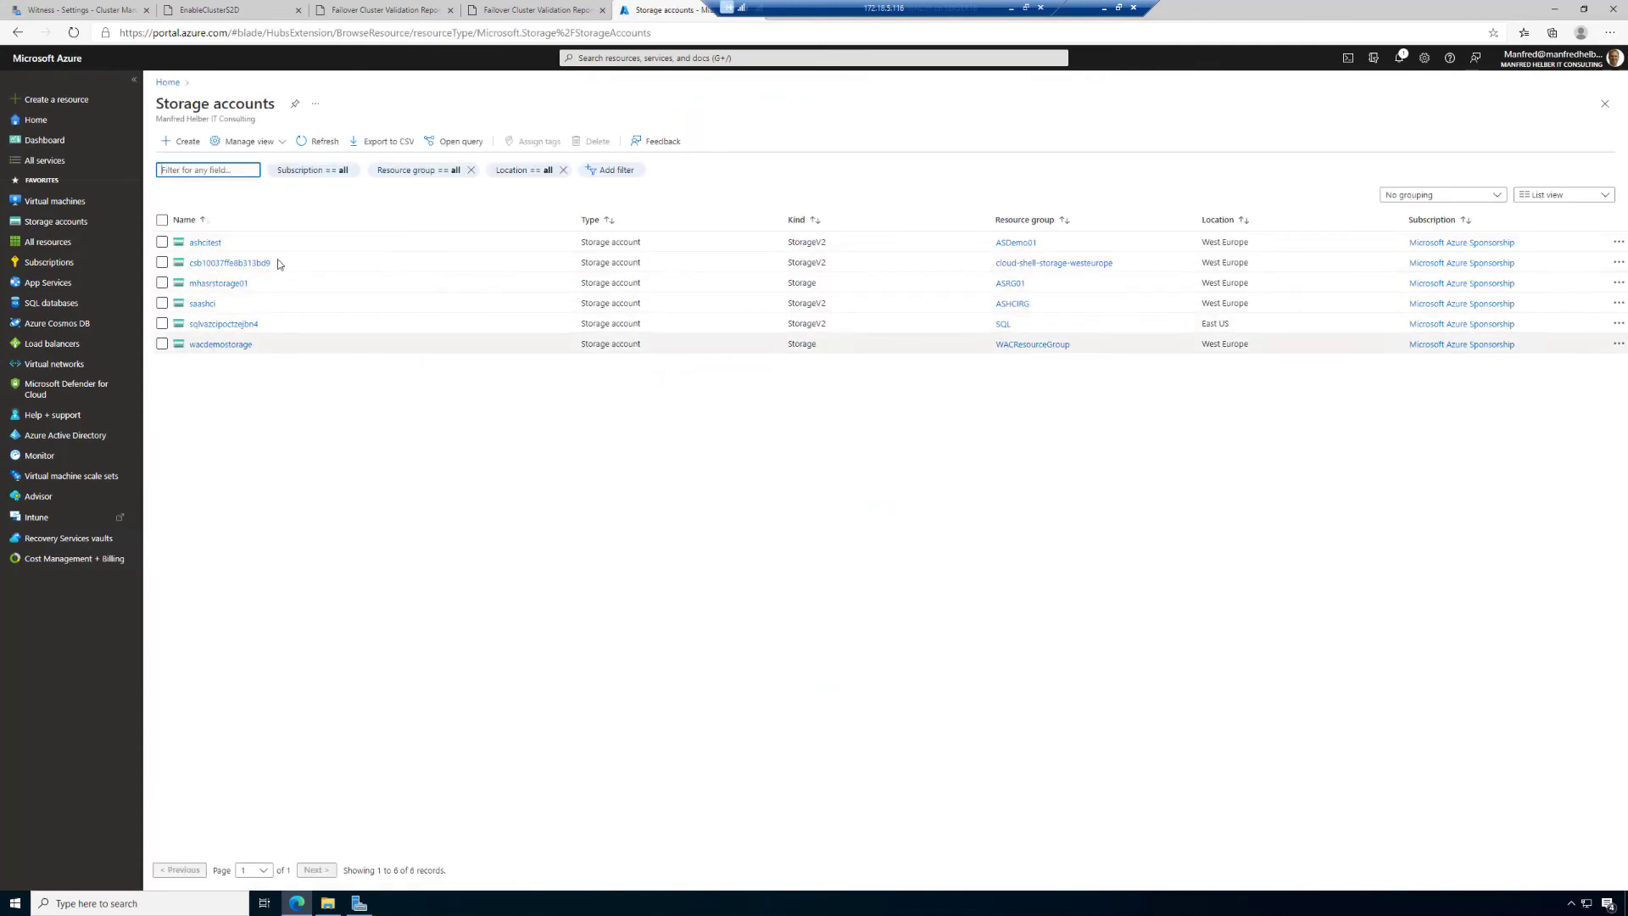
click(181, 141)
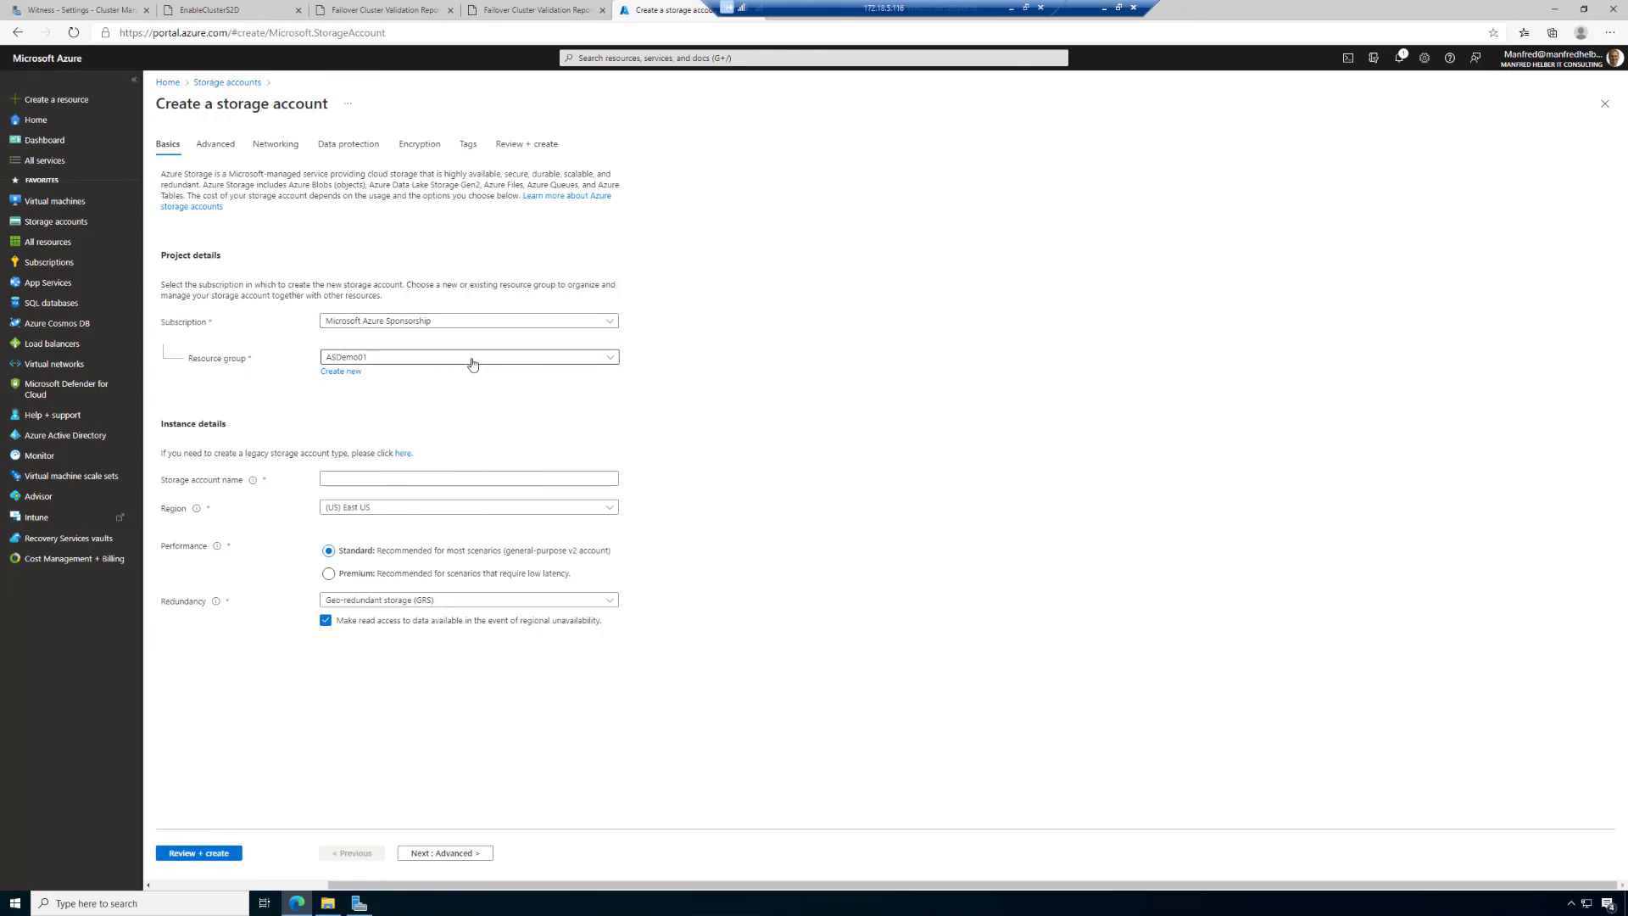
- Assign the new storage account to the resource group ASHCIDemo30
click(472, 364)
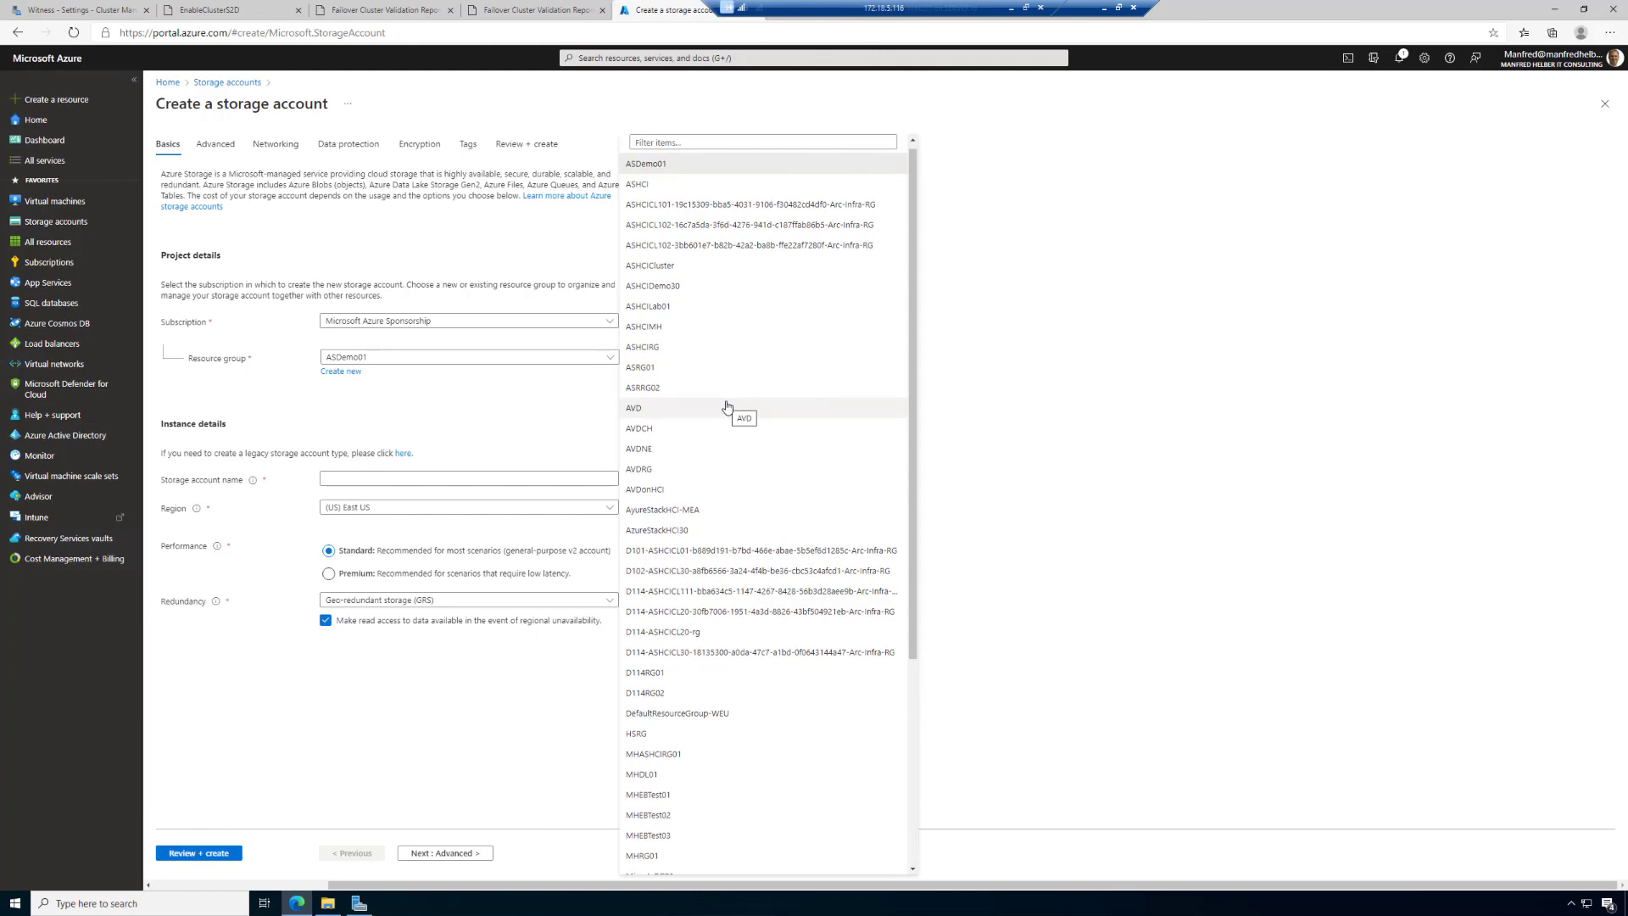
scroll(727, 407, down, 4)
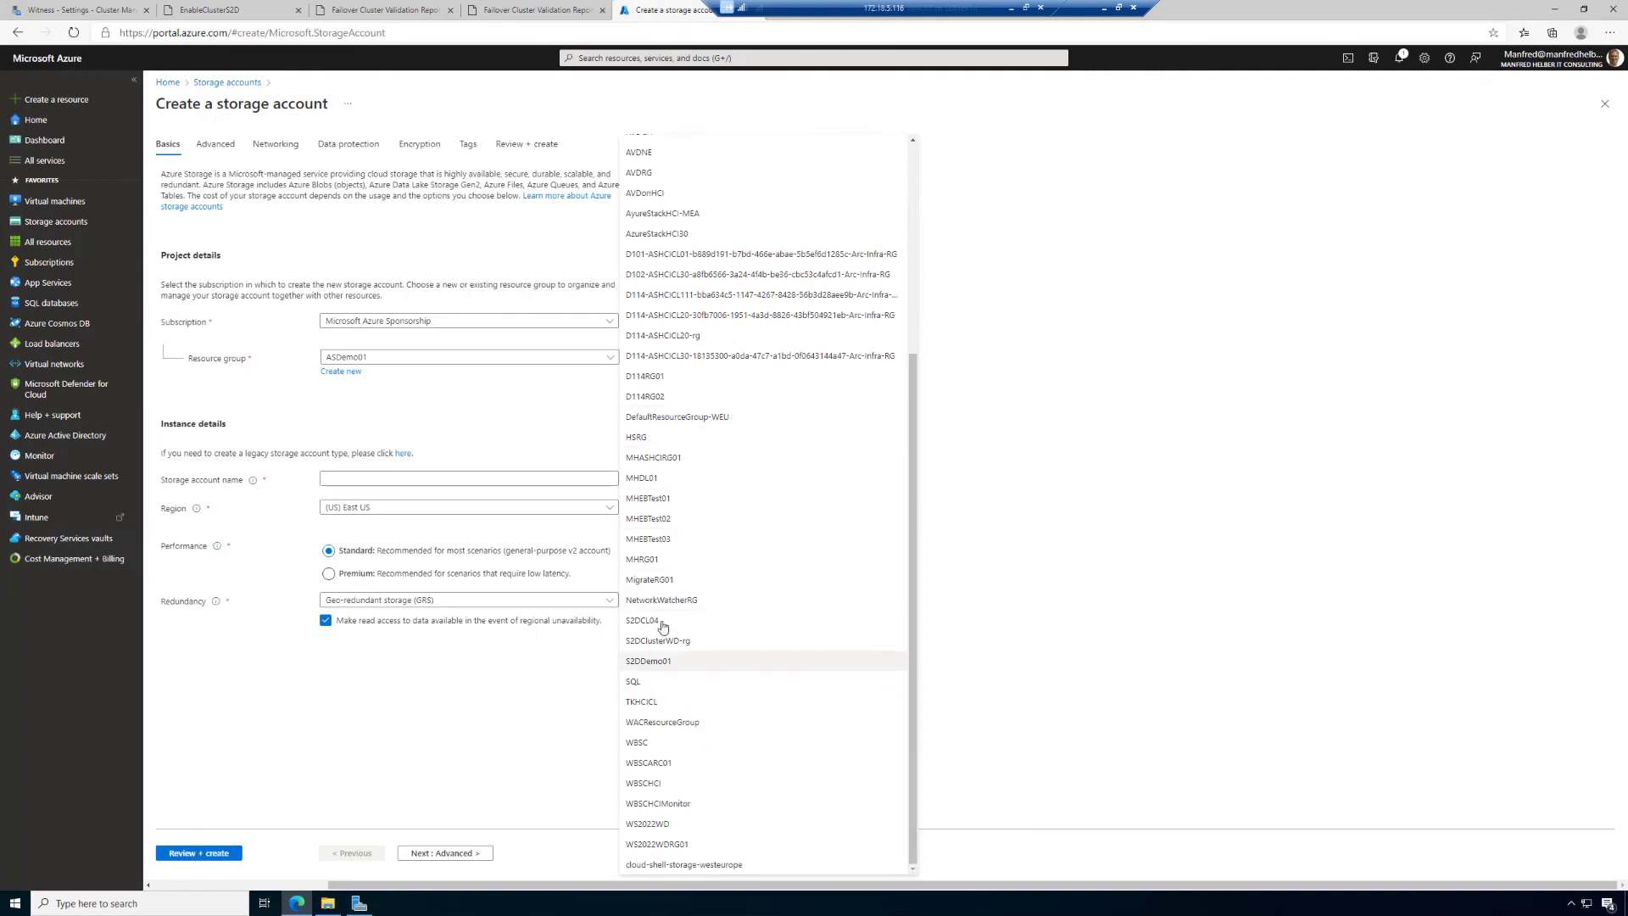
scroll(668, 585, up, 5)
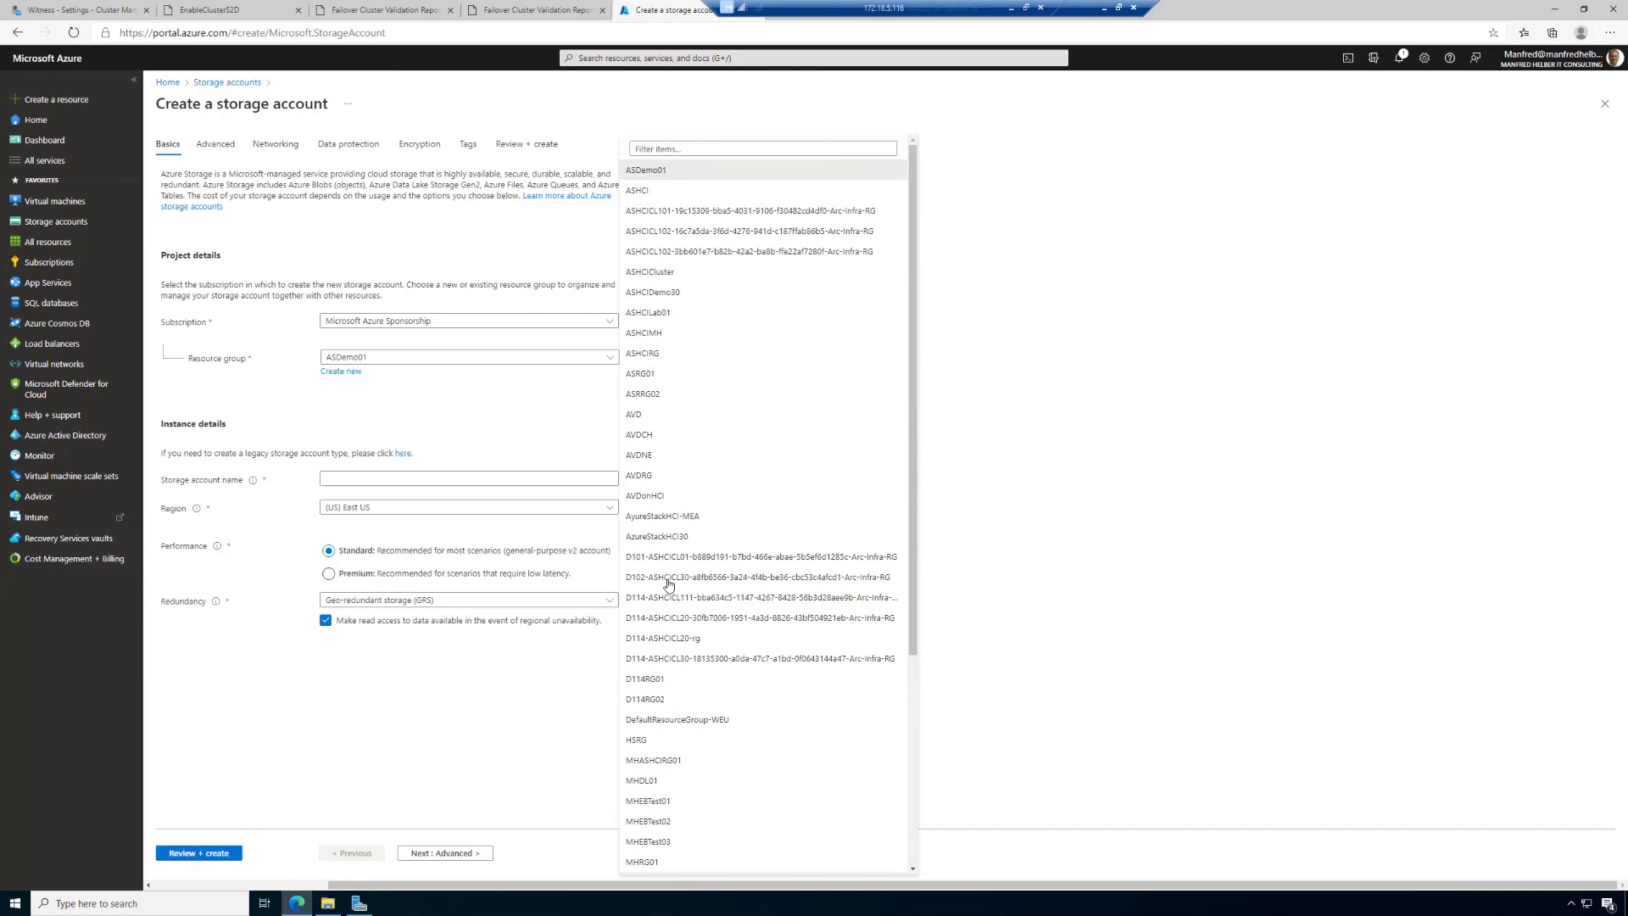
scroll(668, 585, down, 1)
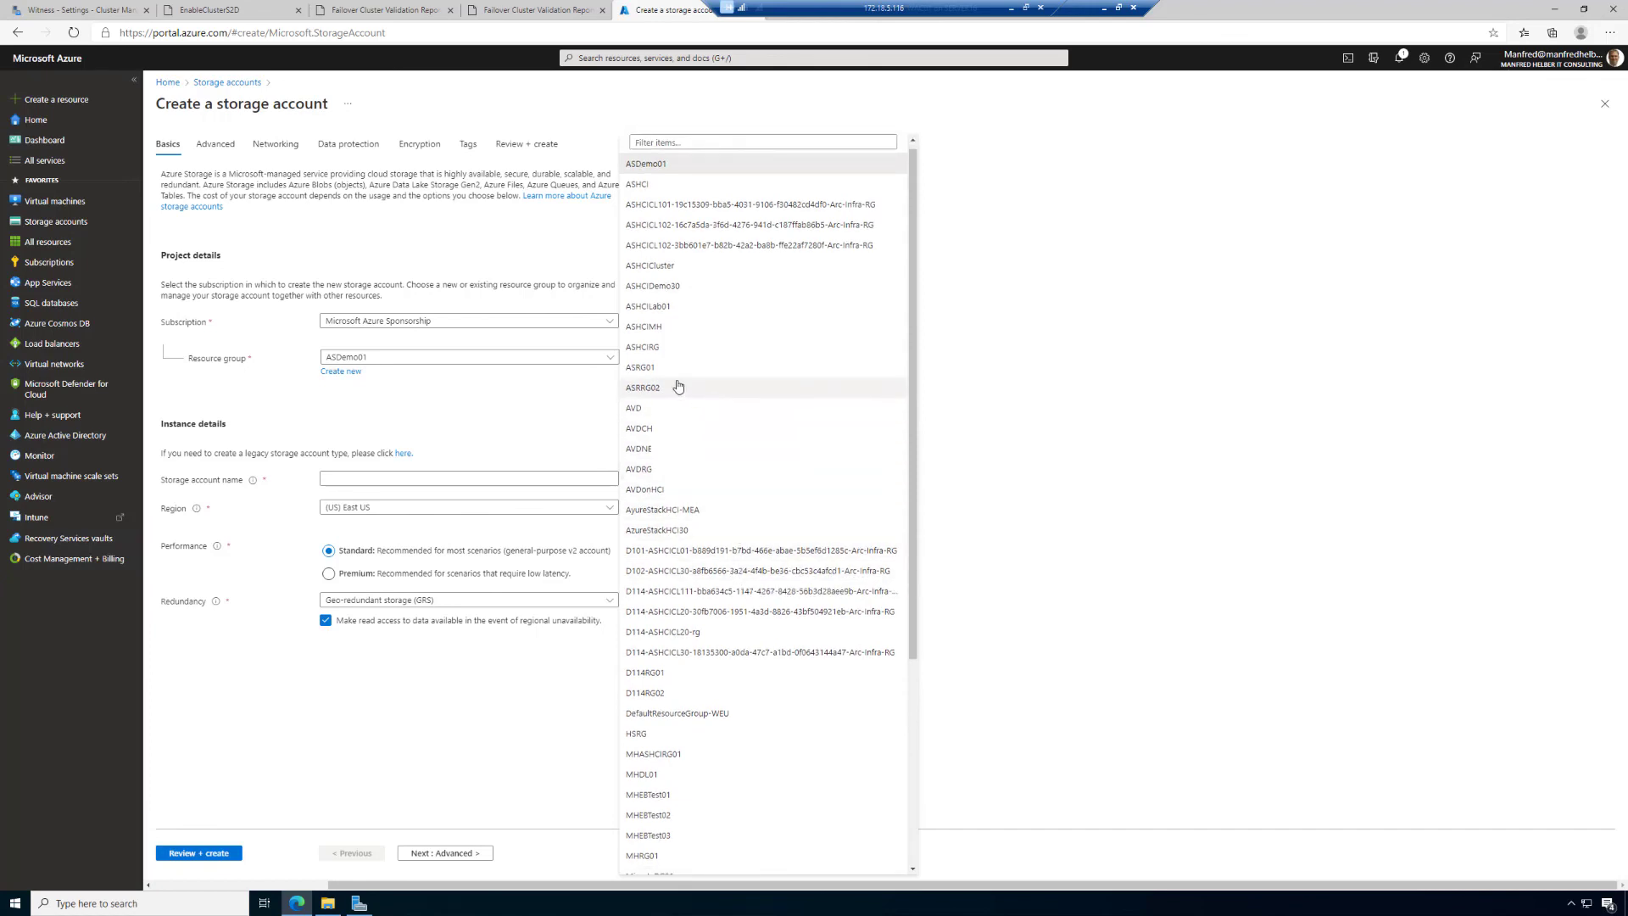
click(690, 294)
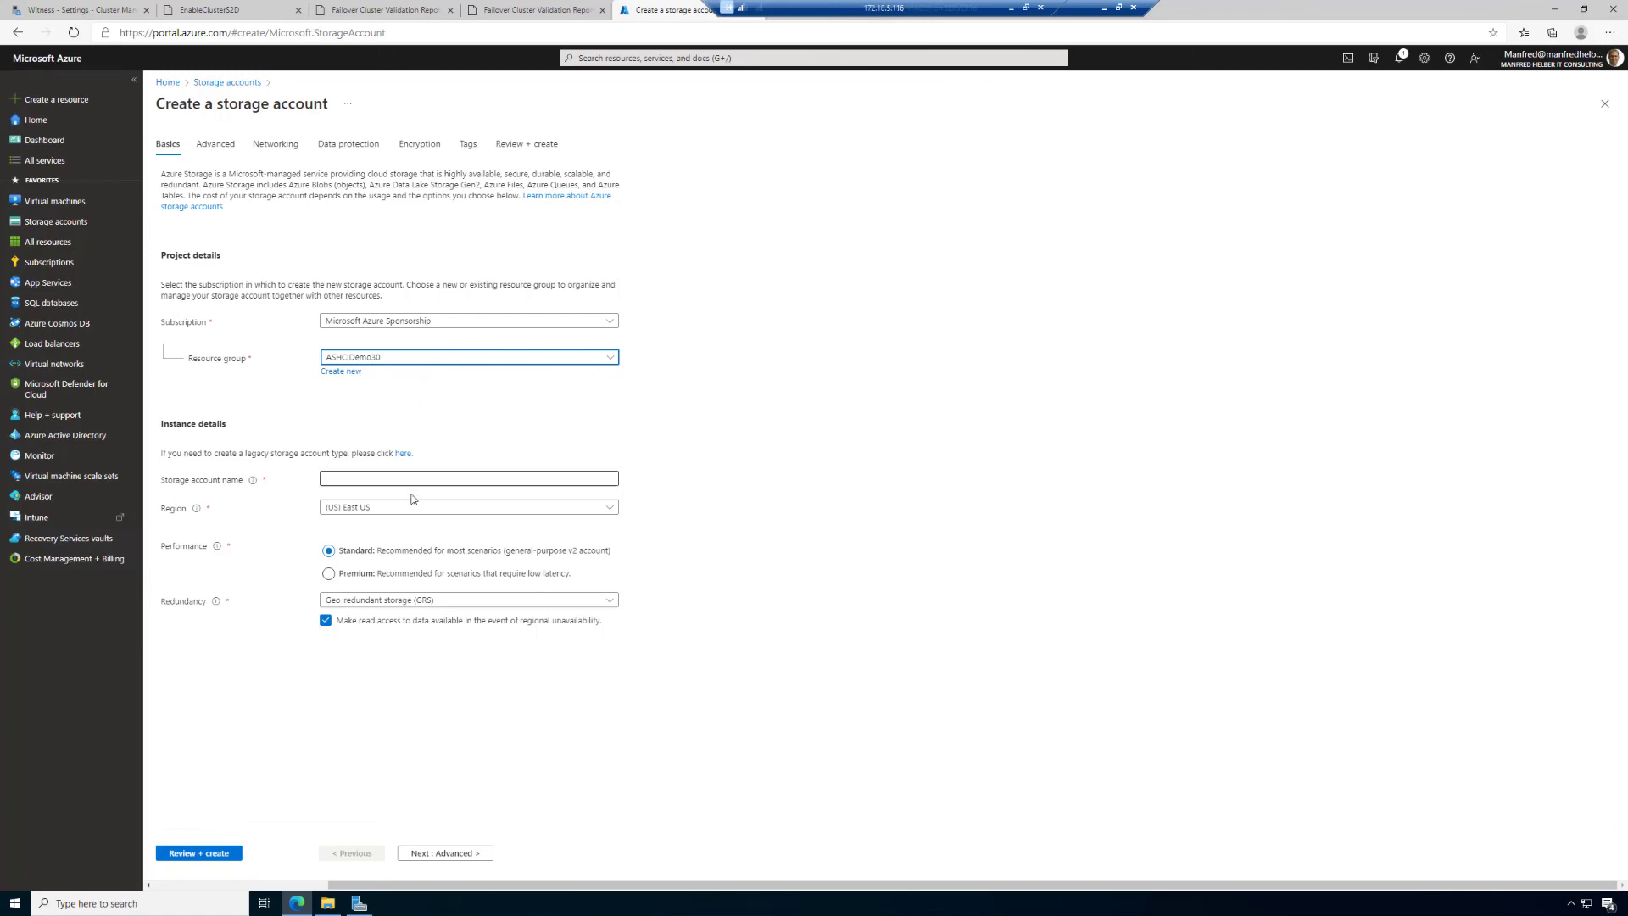
- Name the storage account ashcicldemo and set its region to (Europe) West Europe
click(371, 475)
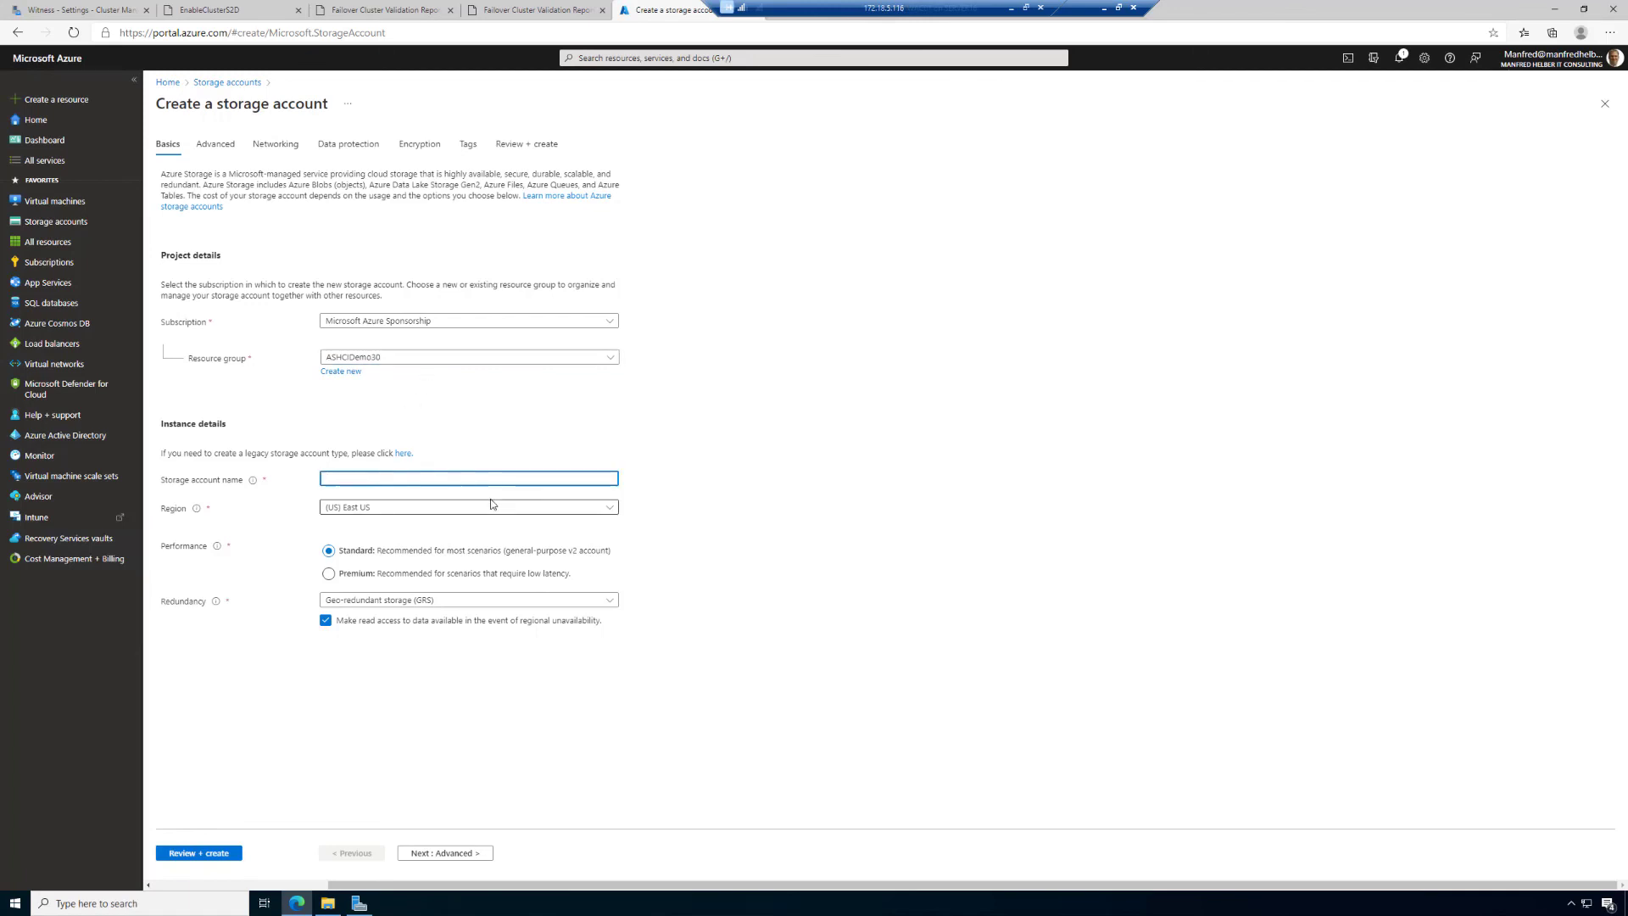
text(ashcicldemo)
click(492, 507)
scroll(755, 563, down, 1)
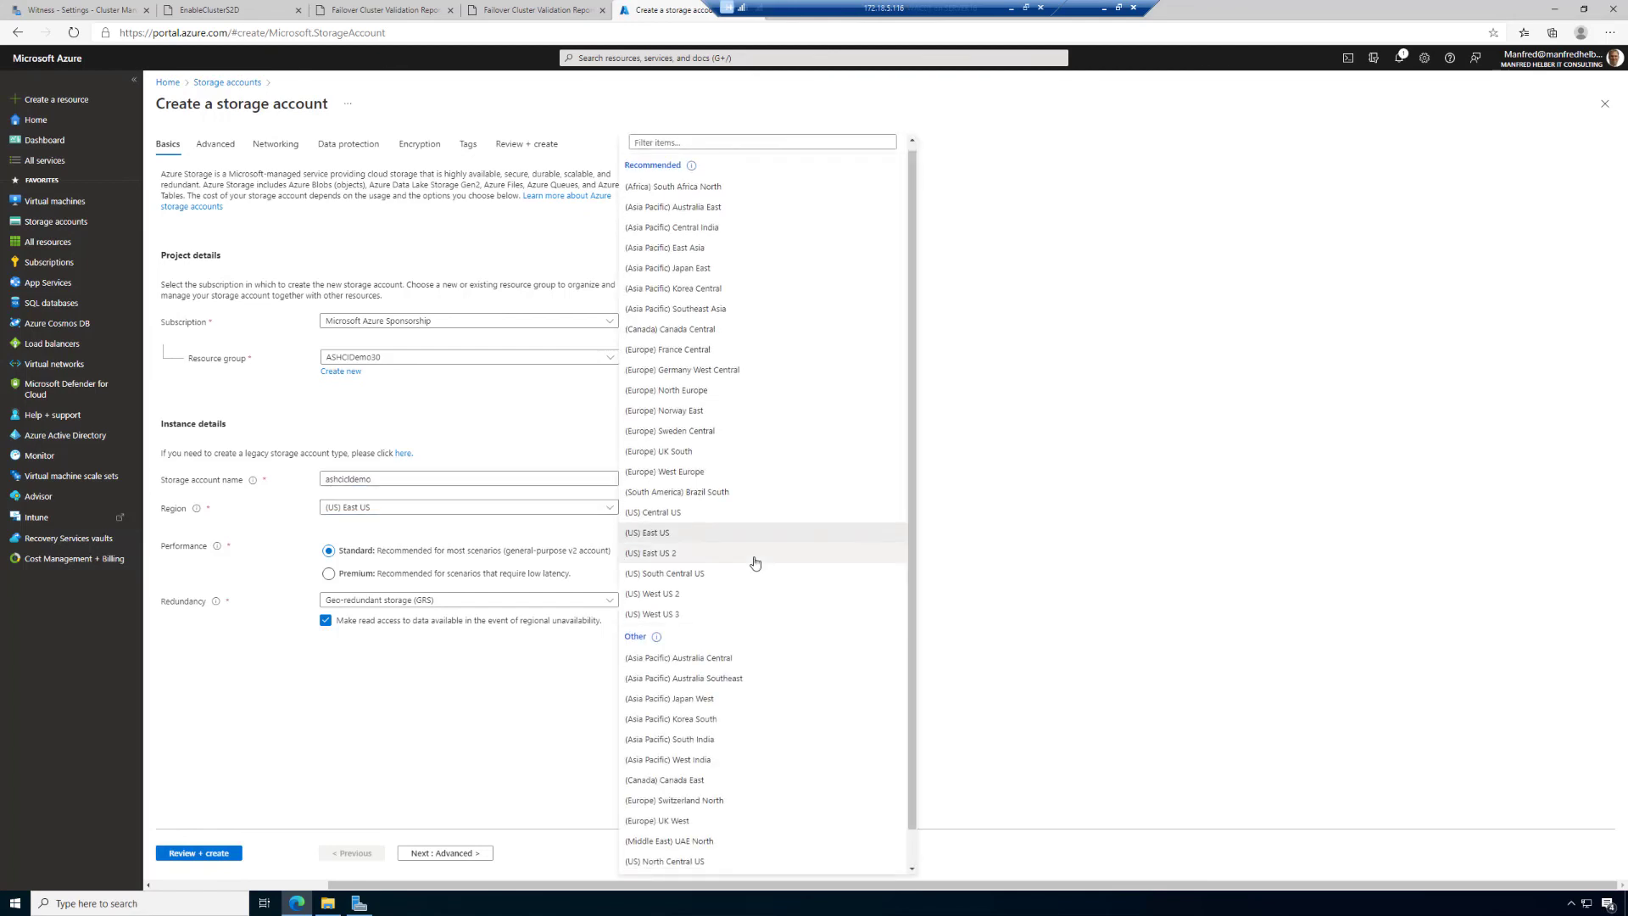
click(703, 475)
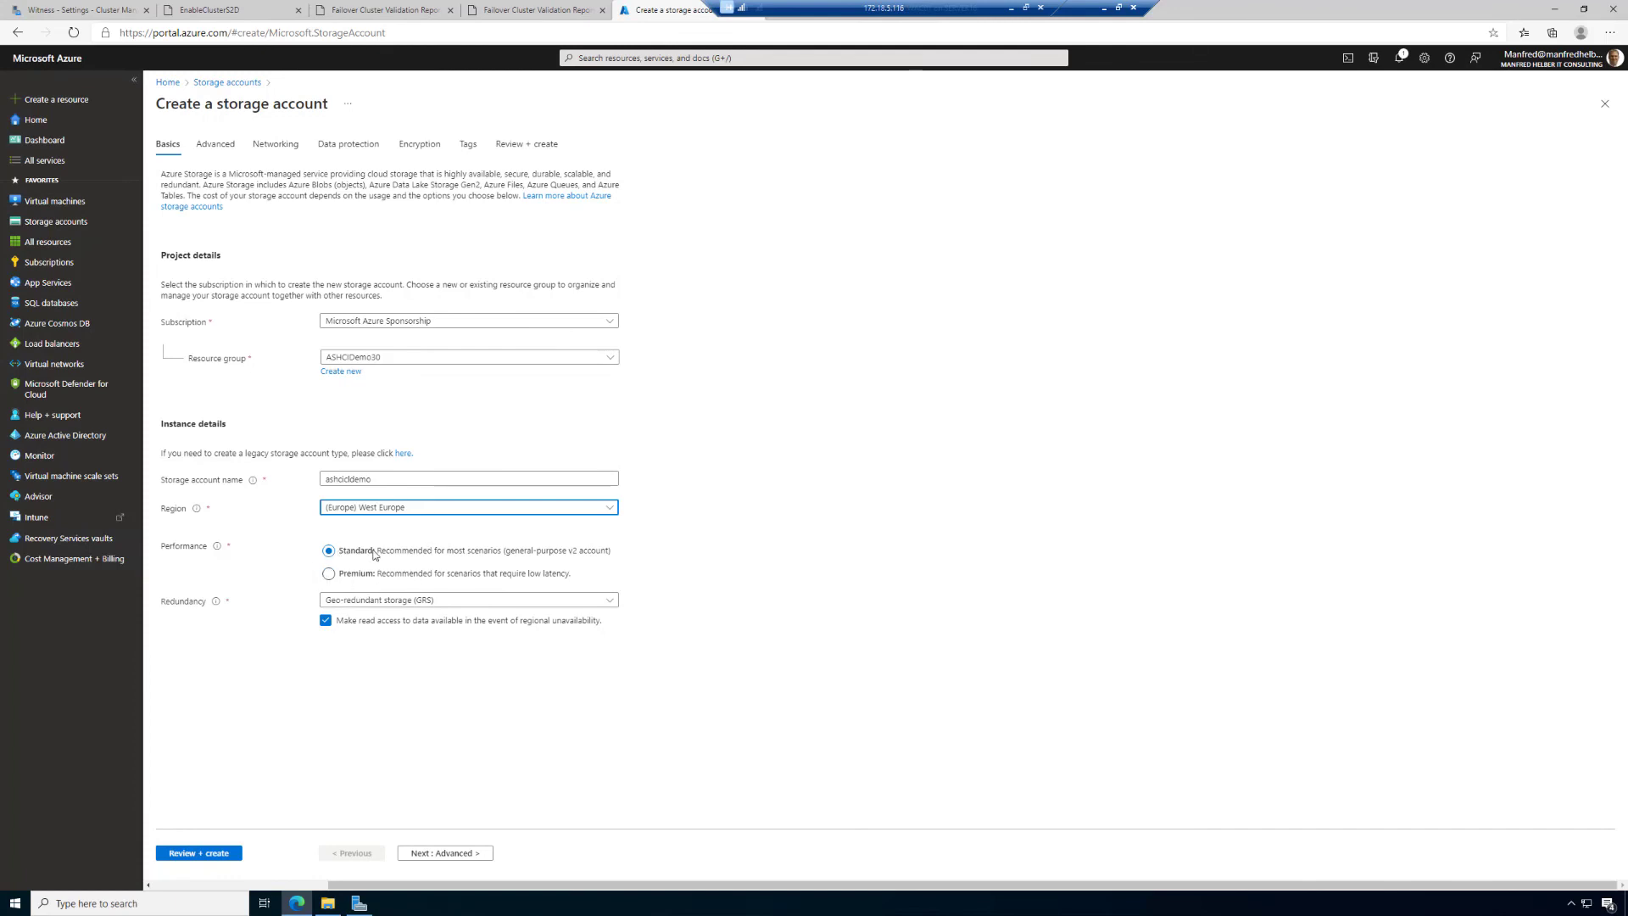
- Set the redundancy to locally-redundant storage (LRS), then review and create the storage account
click(426, 602)
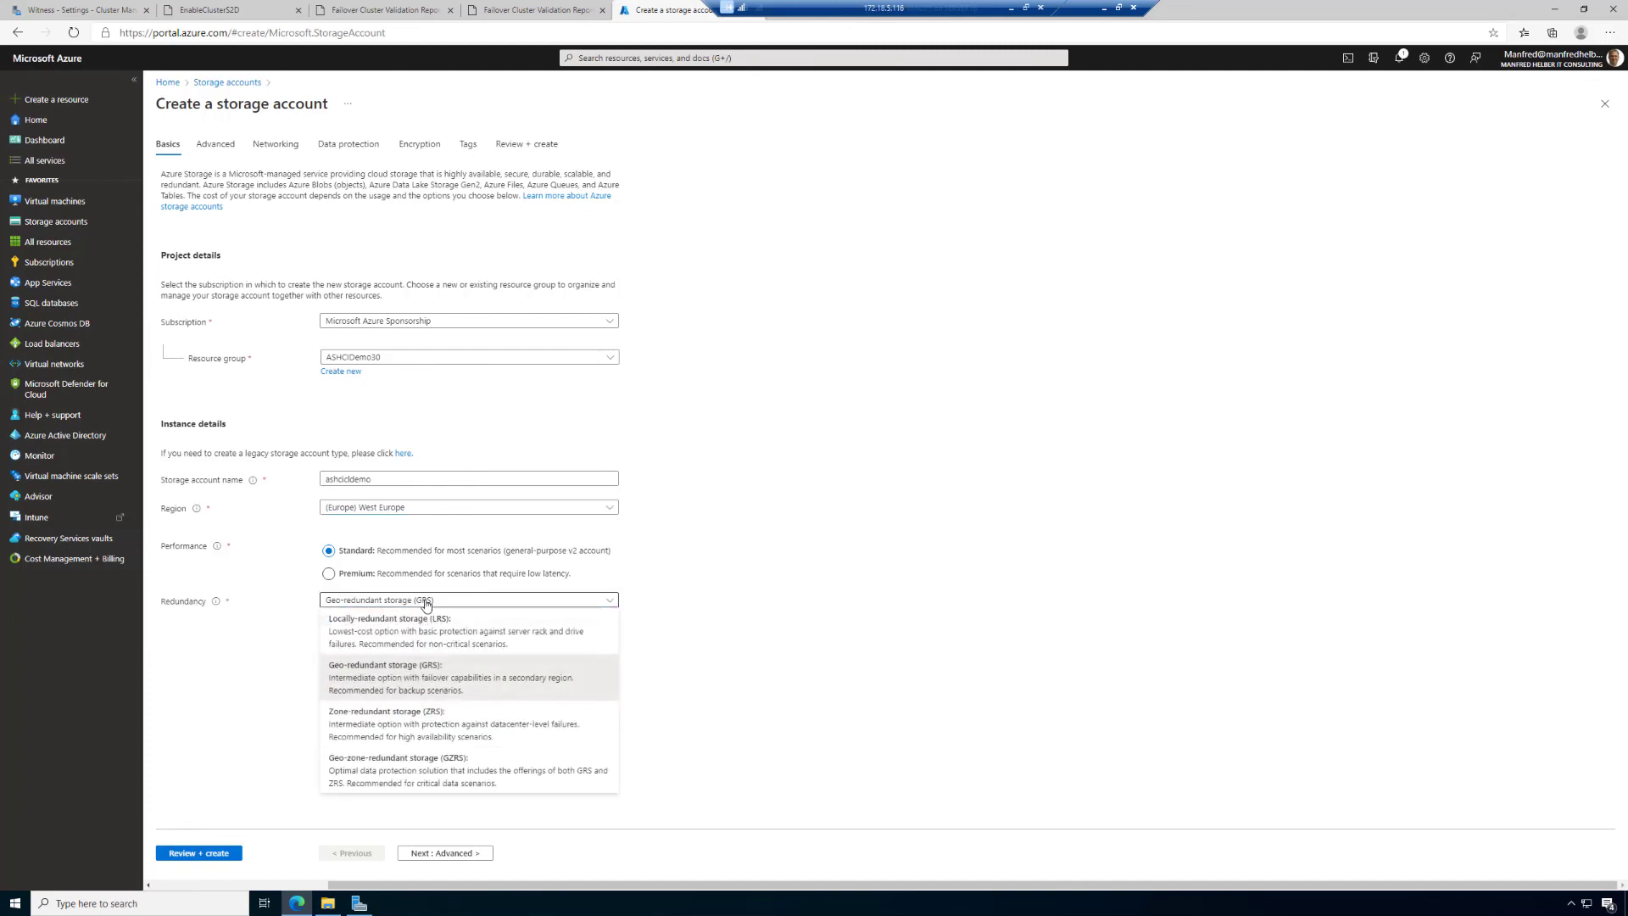
click(418, 624)
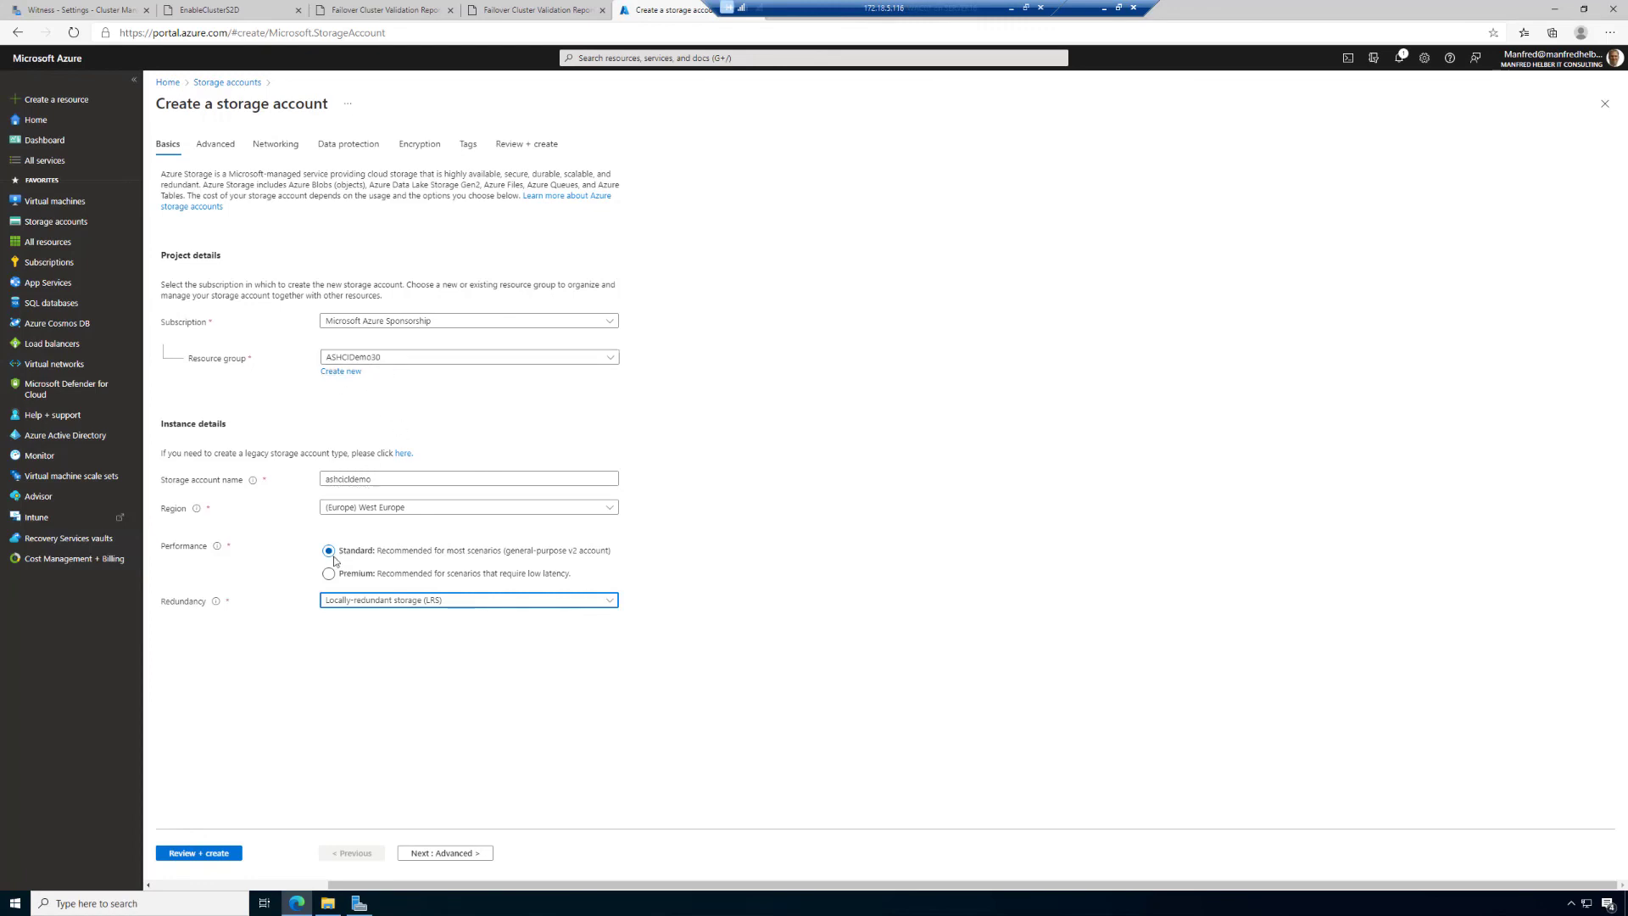
click(198, 852)
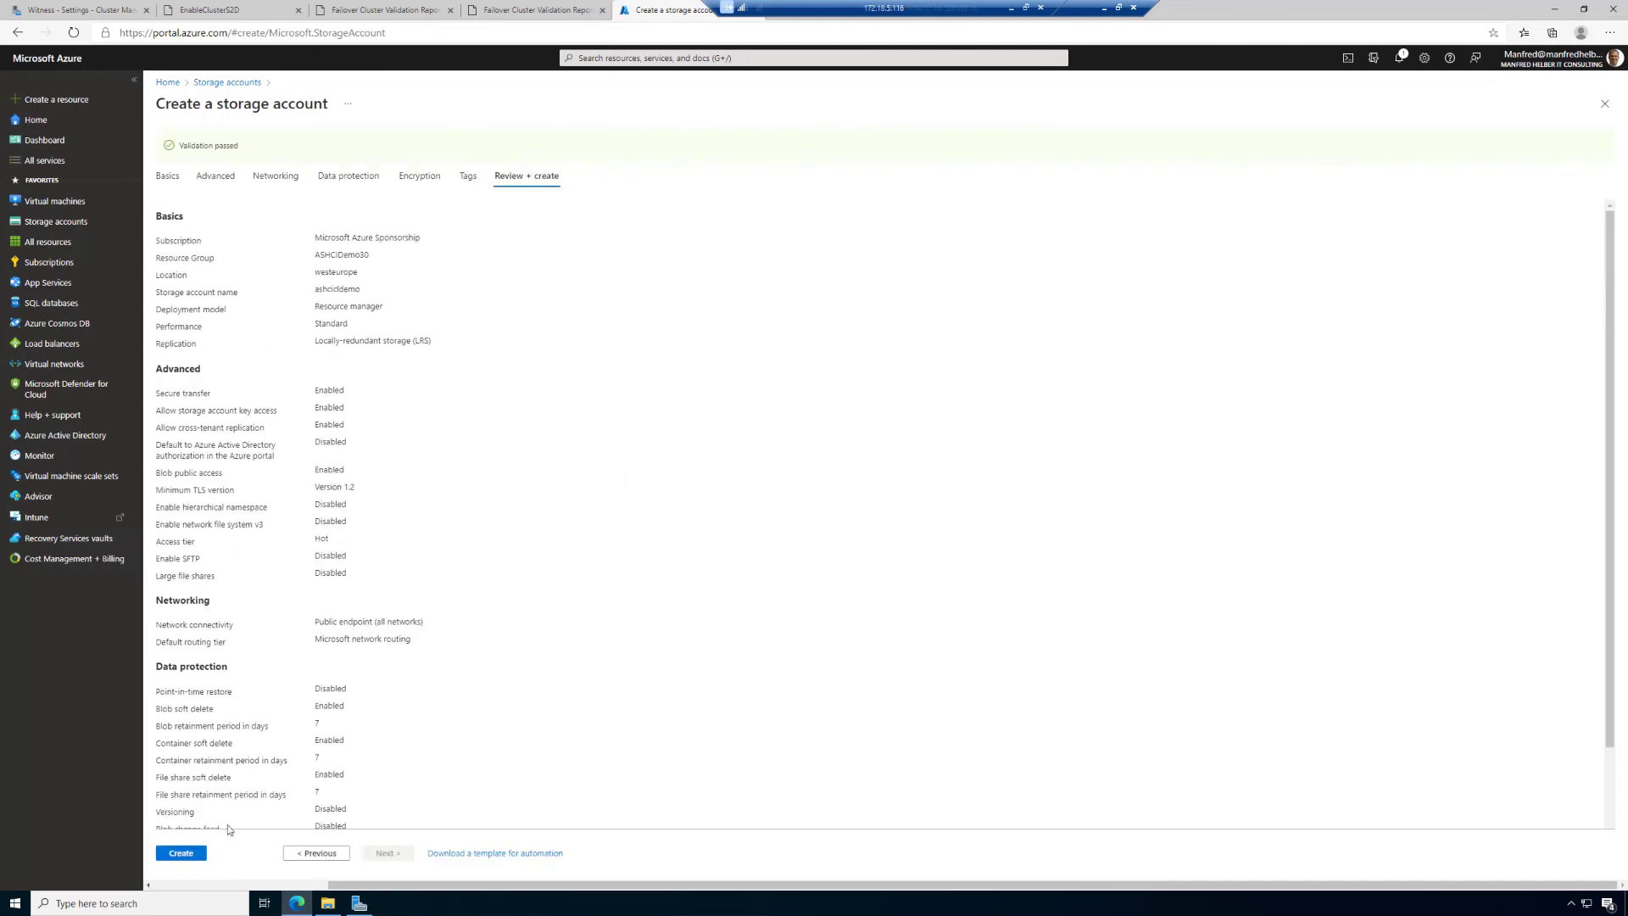
click(184, 853)
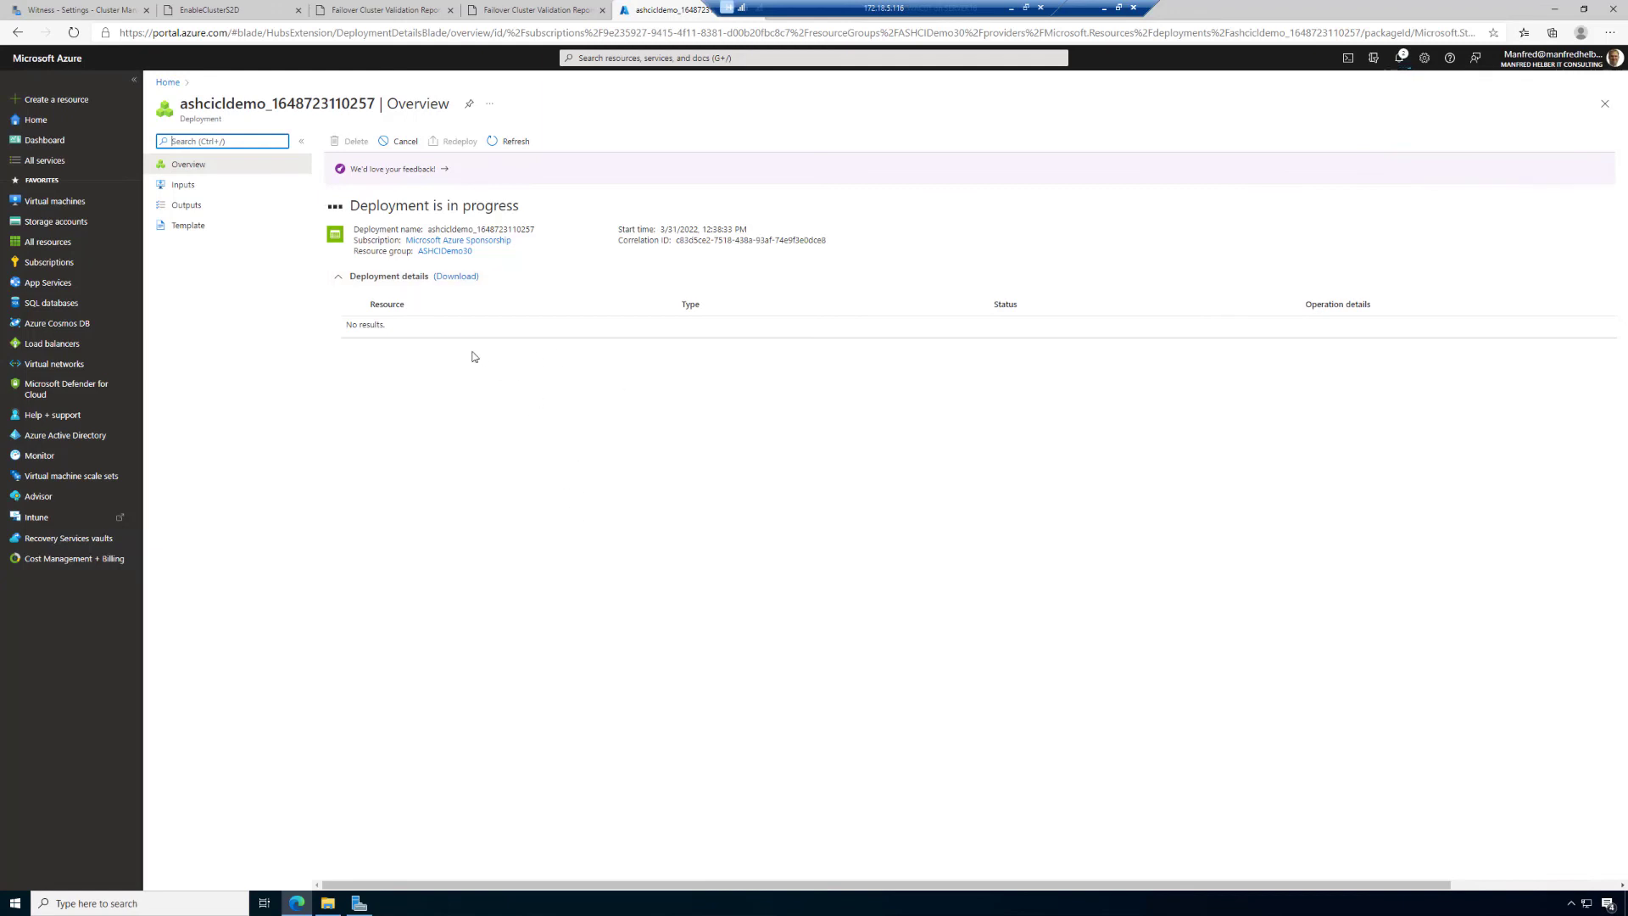
- Place the Azure portal beside the Windows Admin Center tab and open the deployed ashcicldemo account's access keys
drag(649, 10, 220, 10)
click(91, 10)
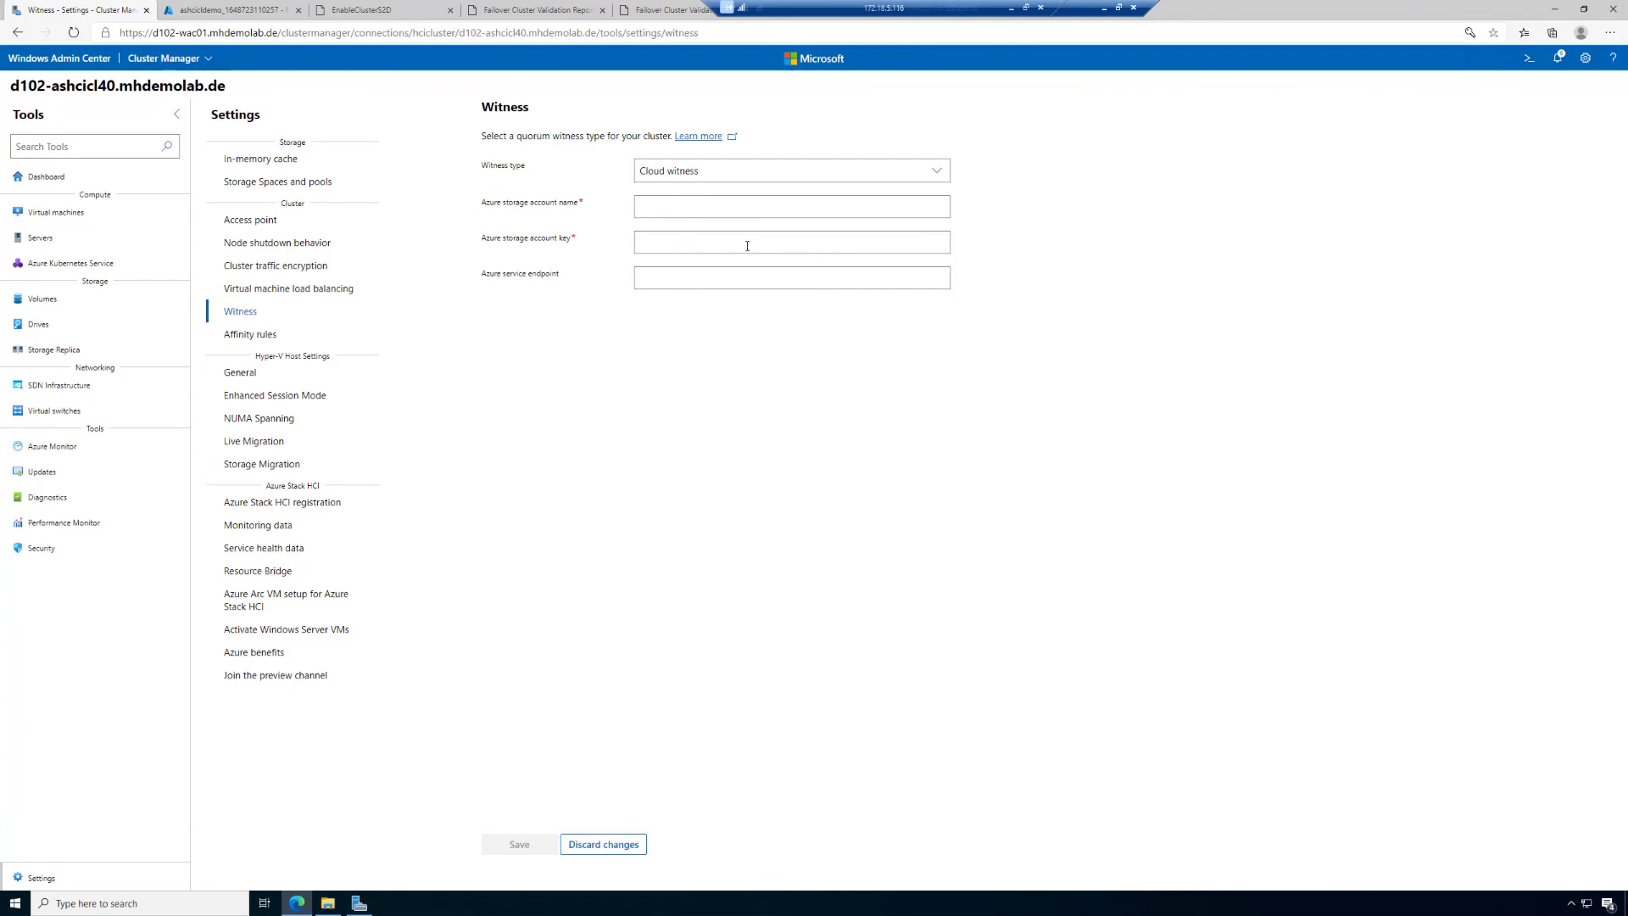
click(229, 10)
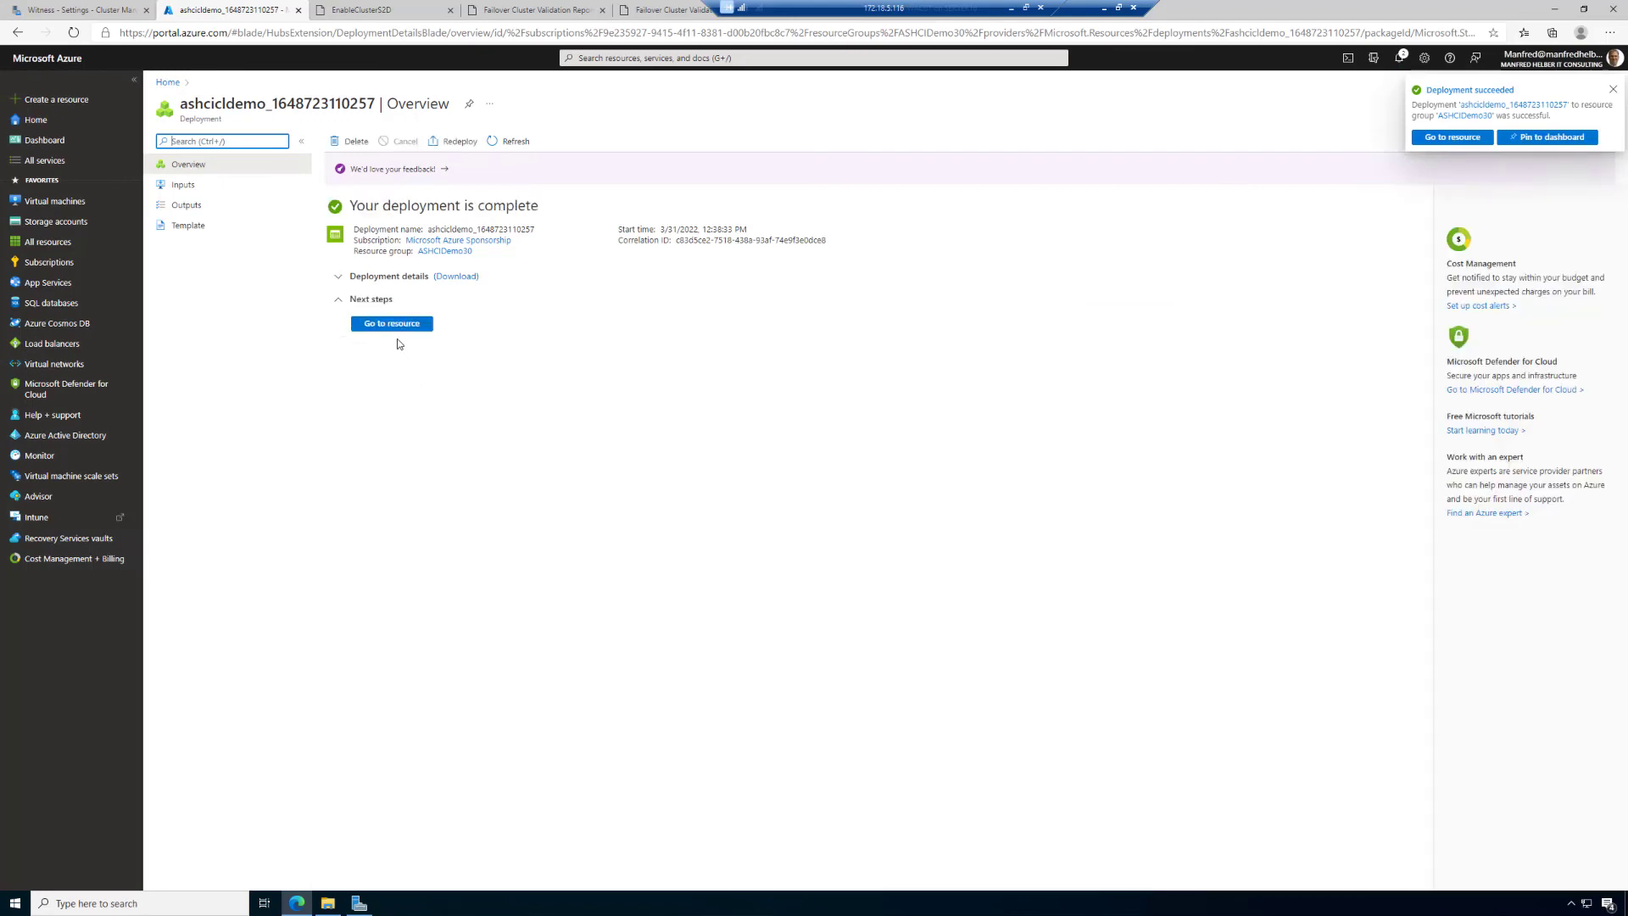
click(399, 331)
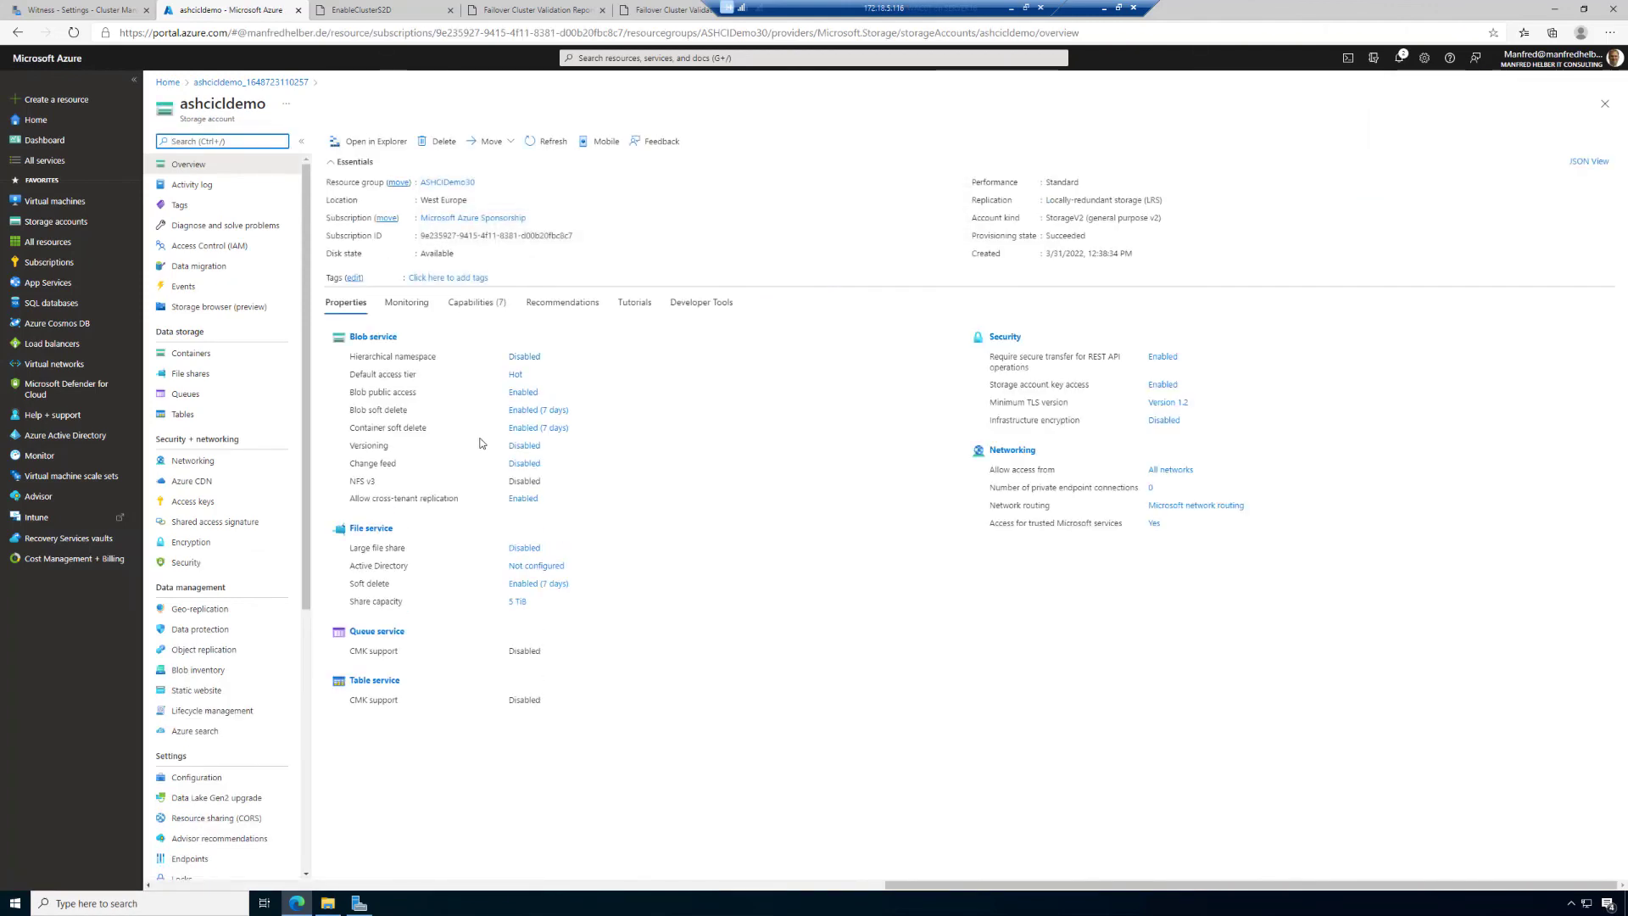
click(180, 503)
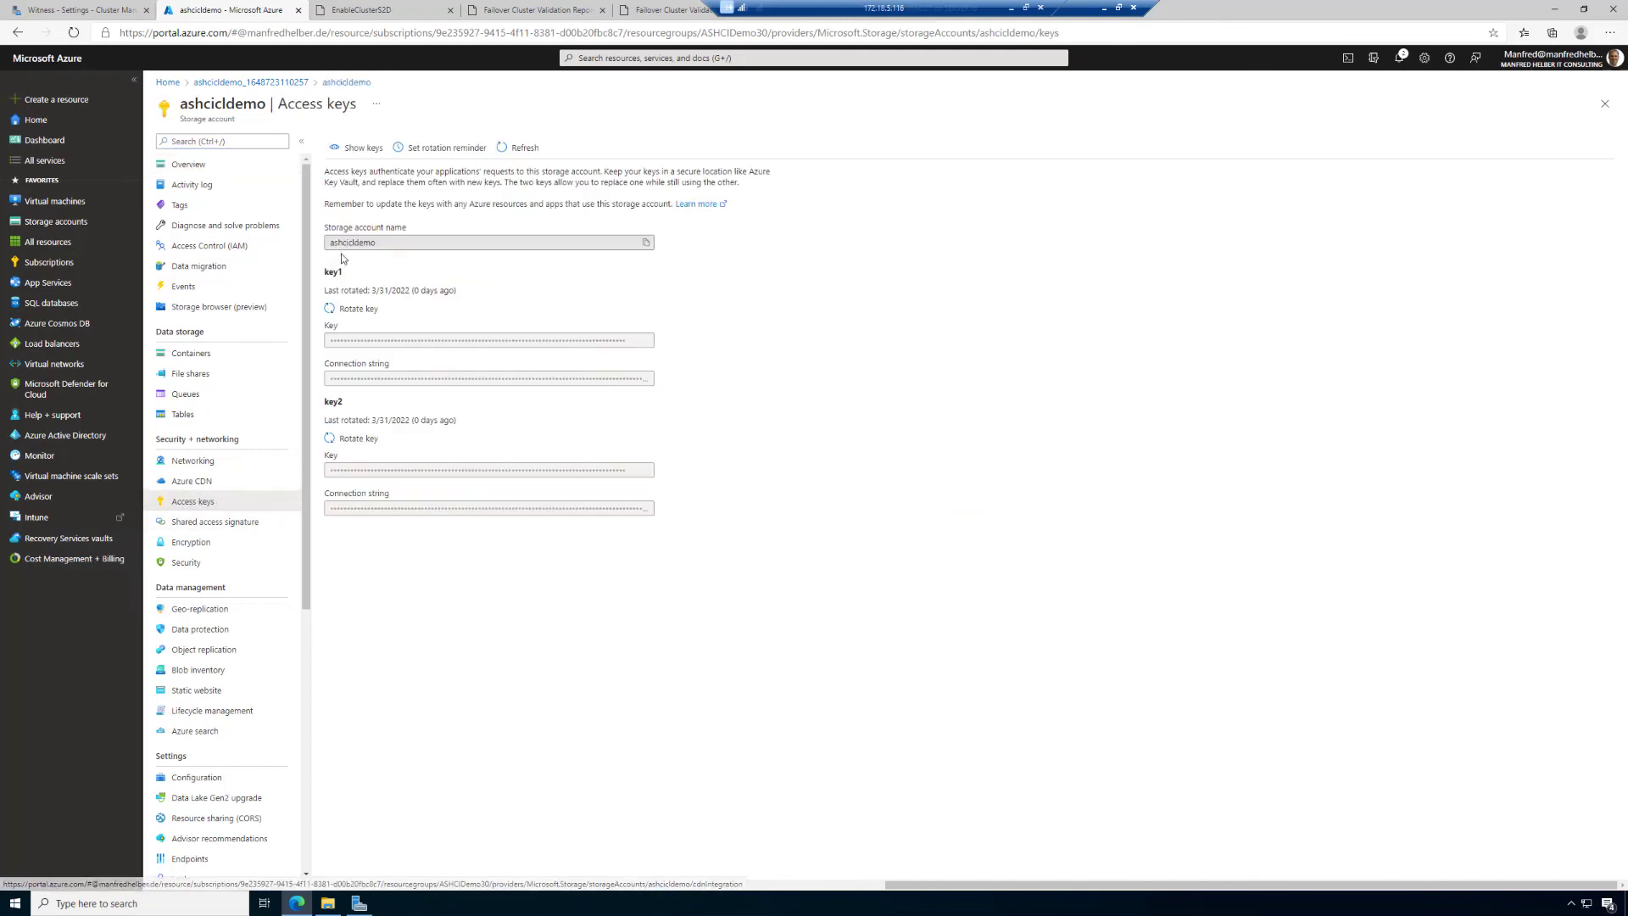
- Copy the storage account name from Azure into the Azure storage account name of the cluster's cloud witness settings
click(646, 243)
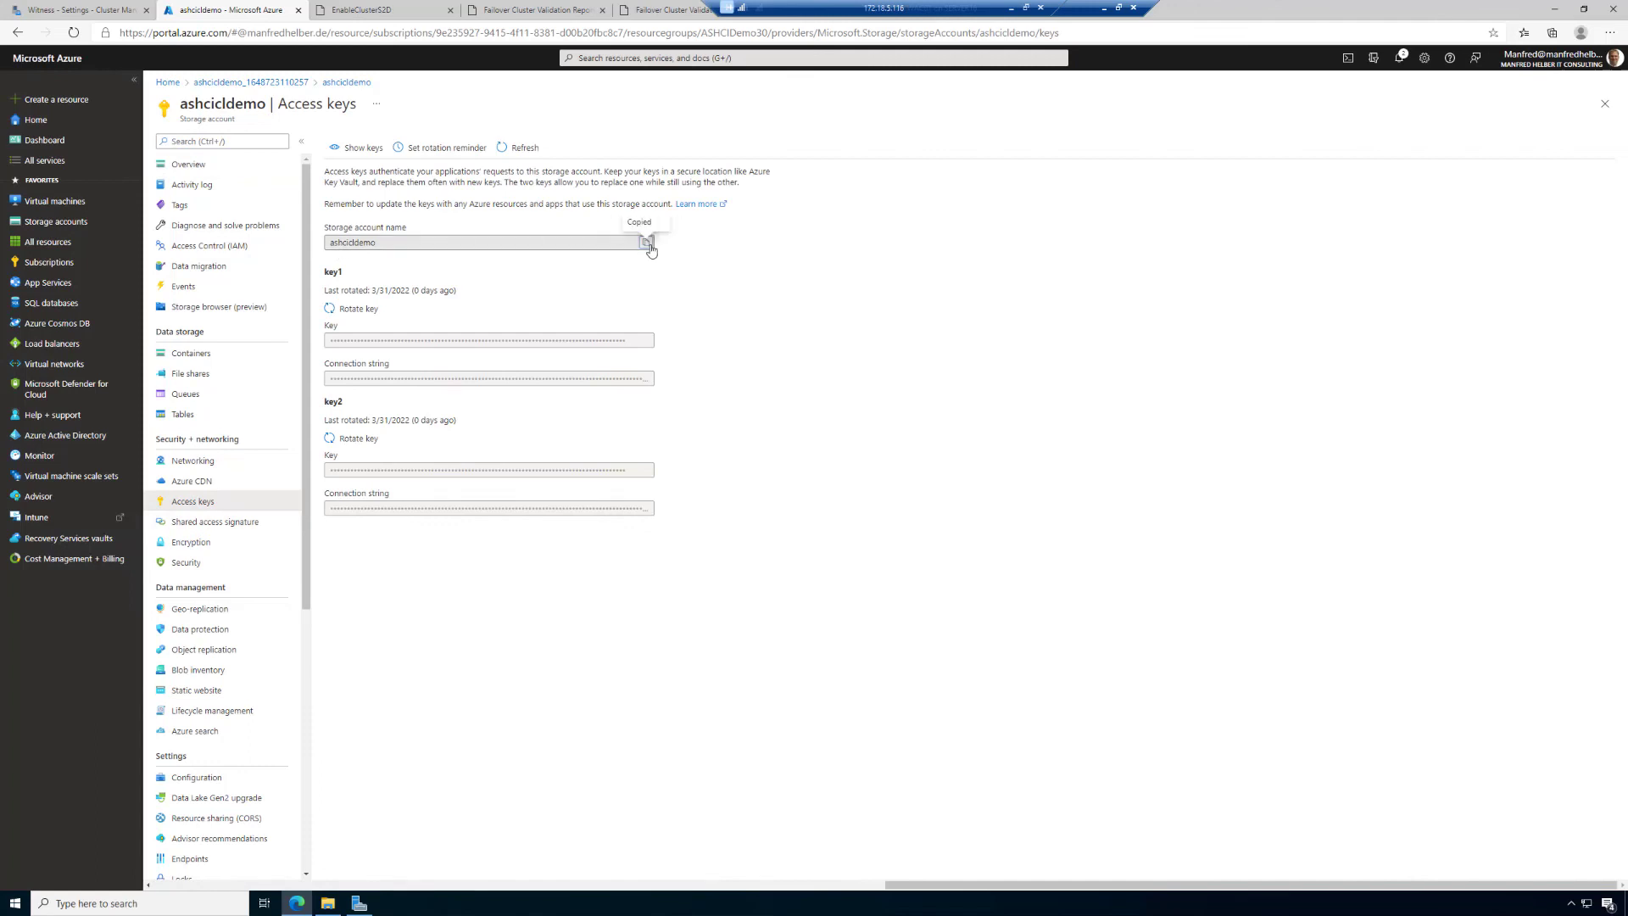
click(76, 9)
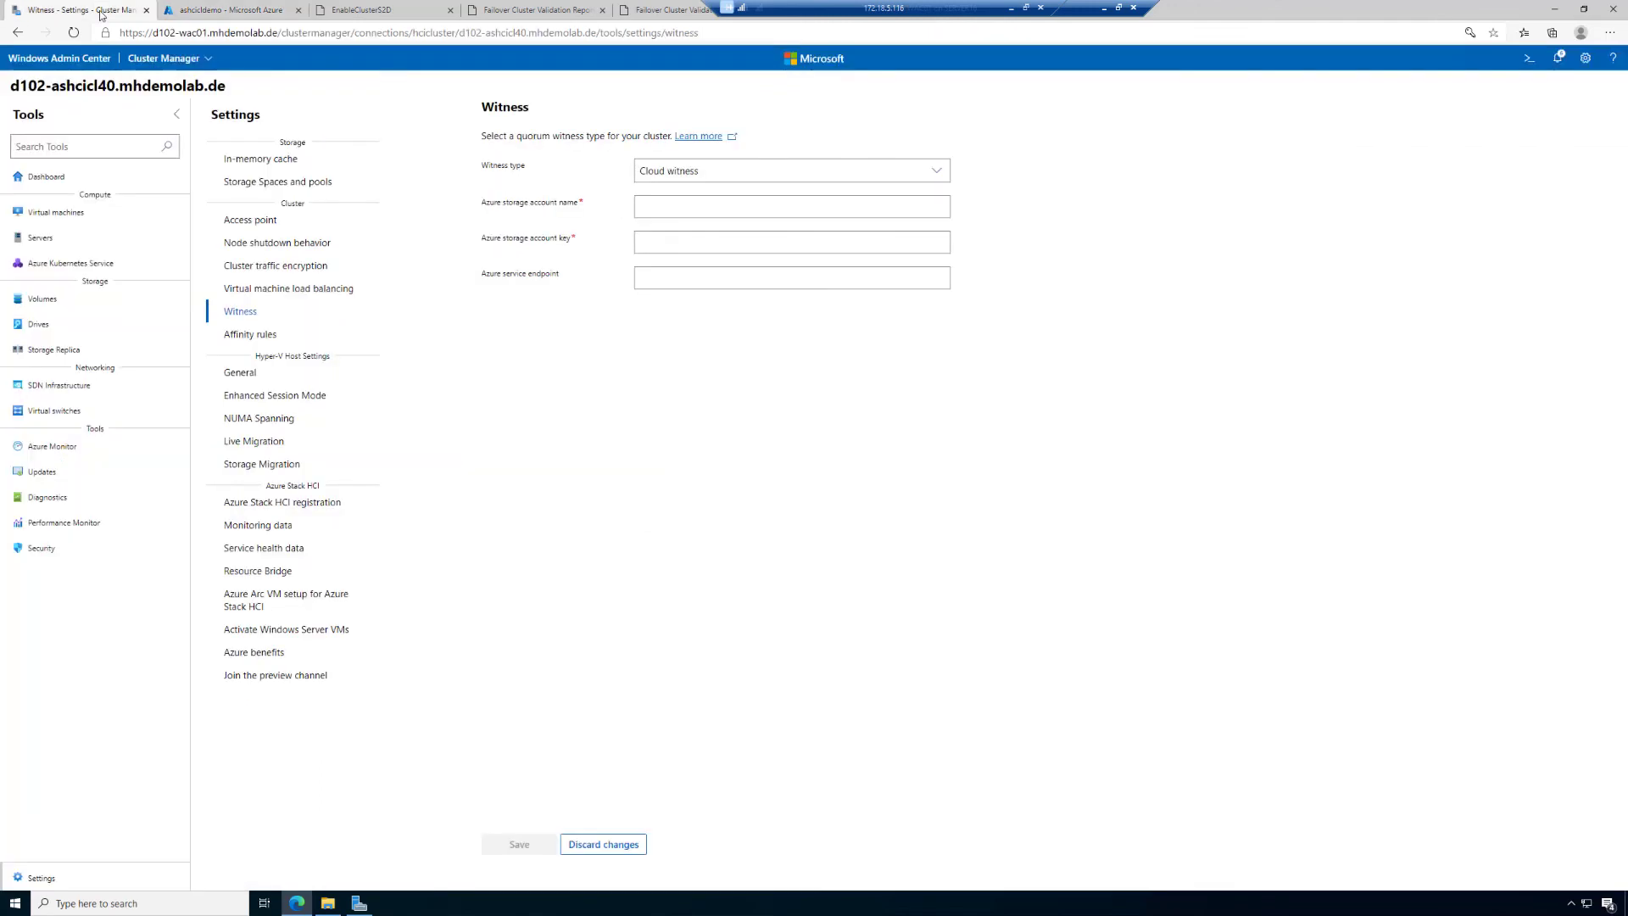
click(650, 202)
key(ctrl+v)
- Copy key1 from the Azure access keys into the witness's Azure storage account key and save the cloud witness
click(227, 10)
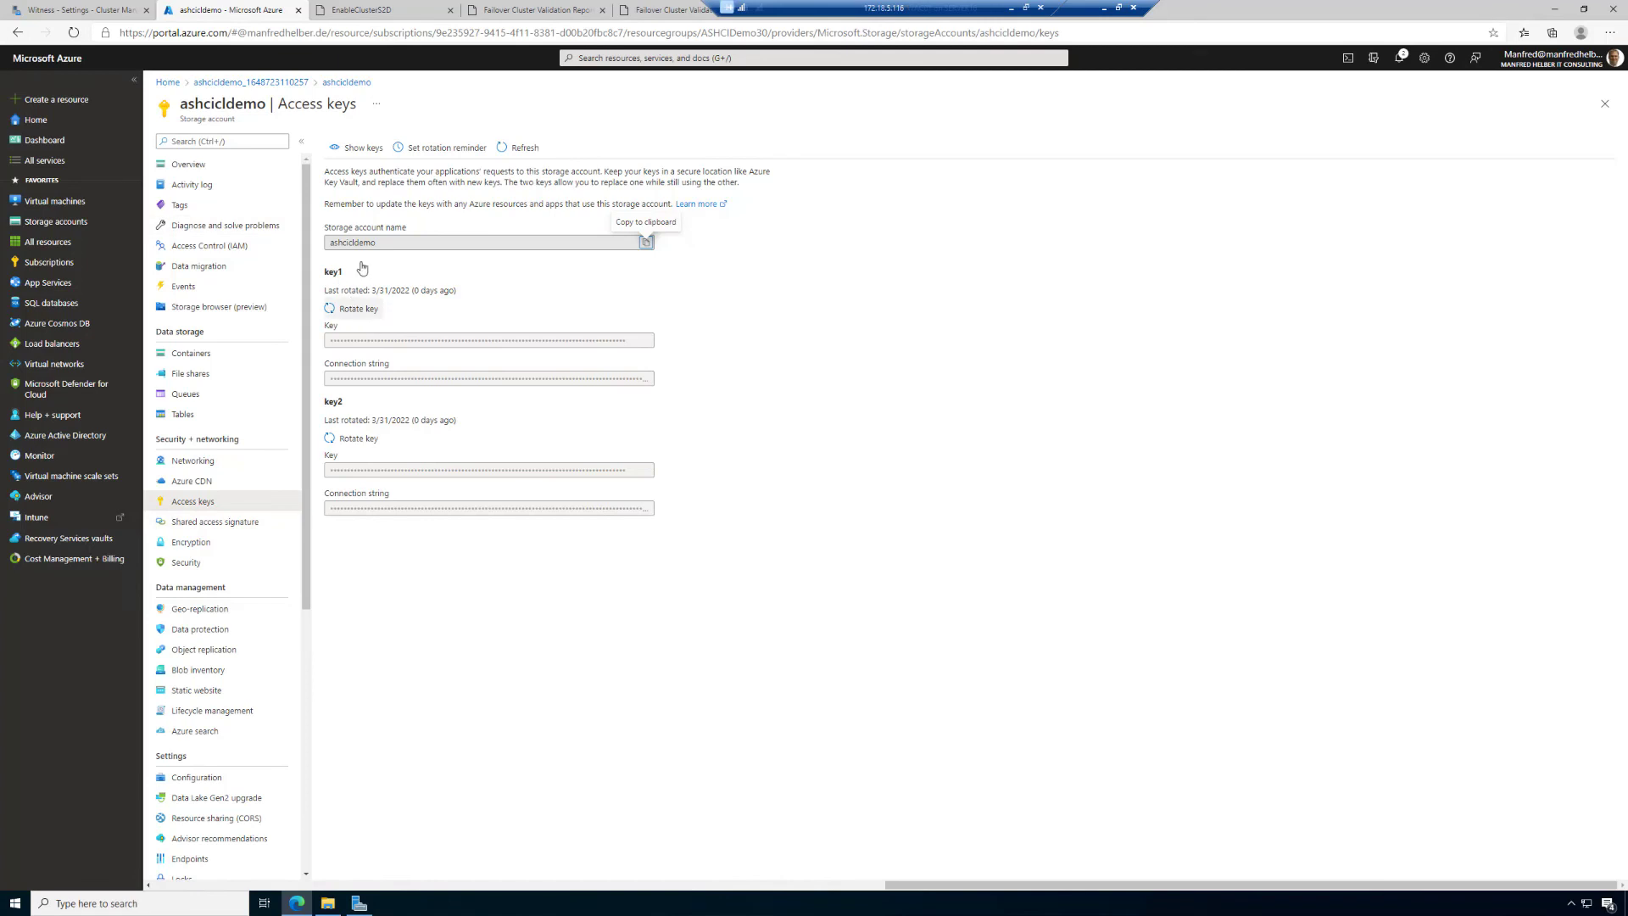
click(356, 148)
click(646, 340)
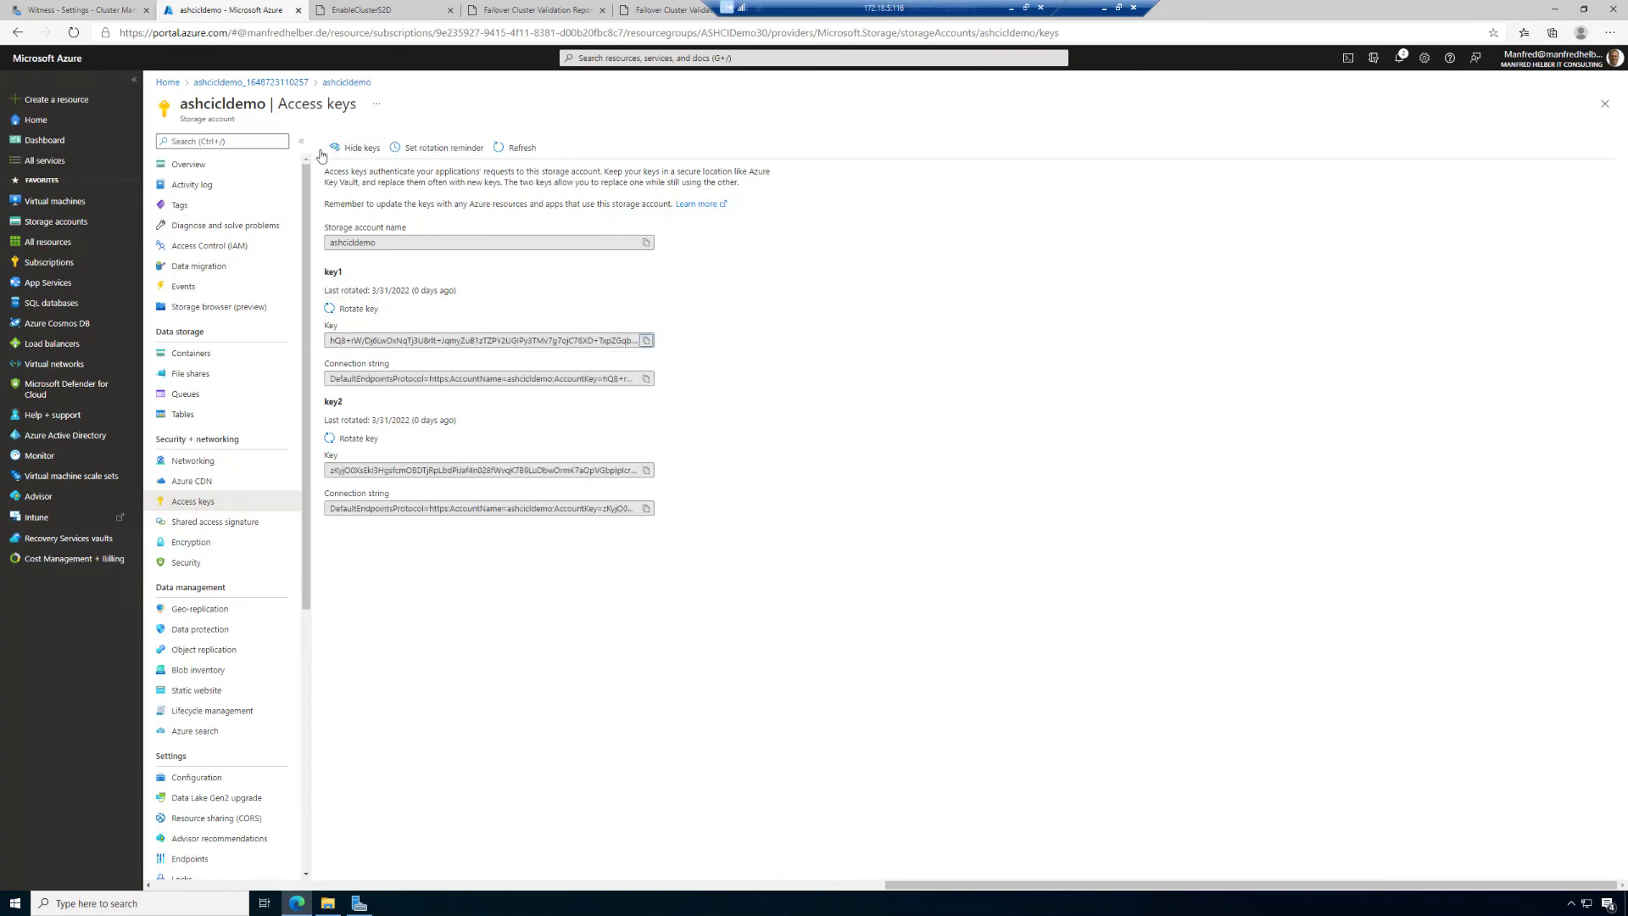
click(349, 148)
click(75, 11)
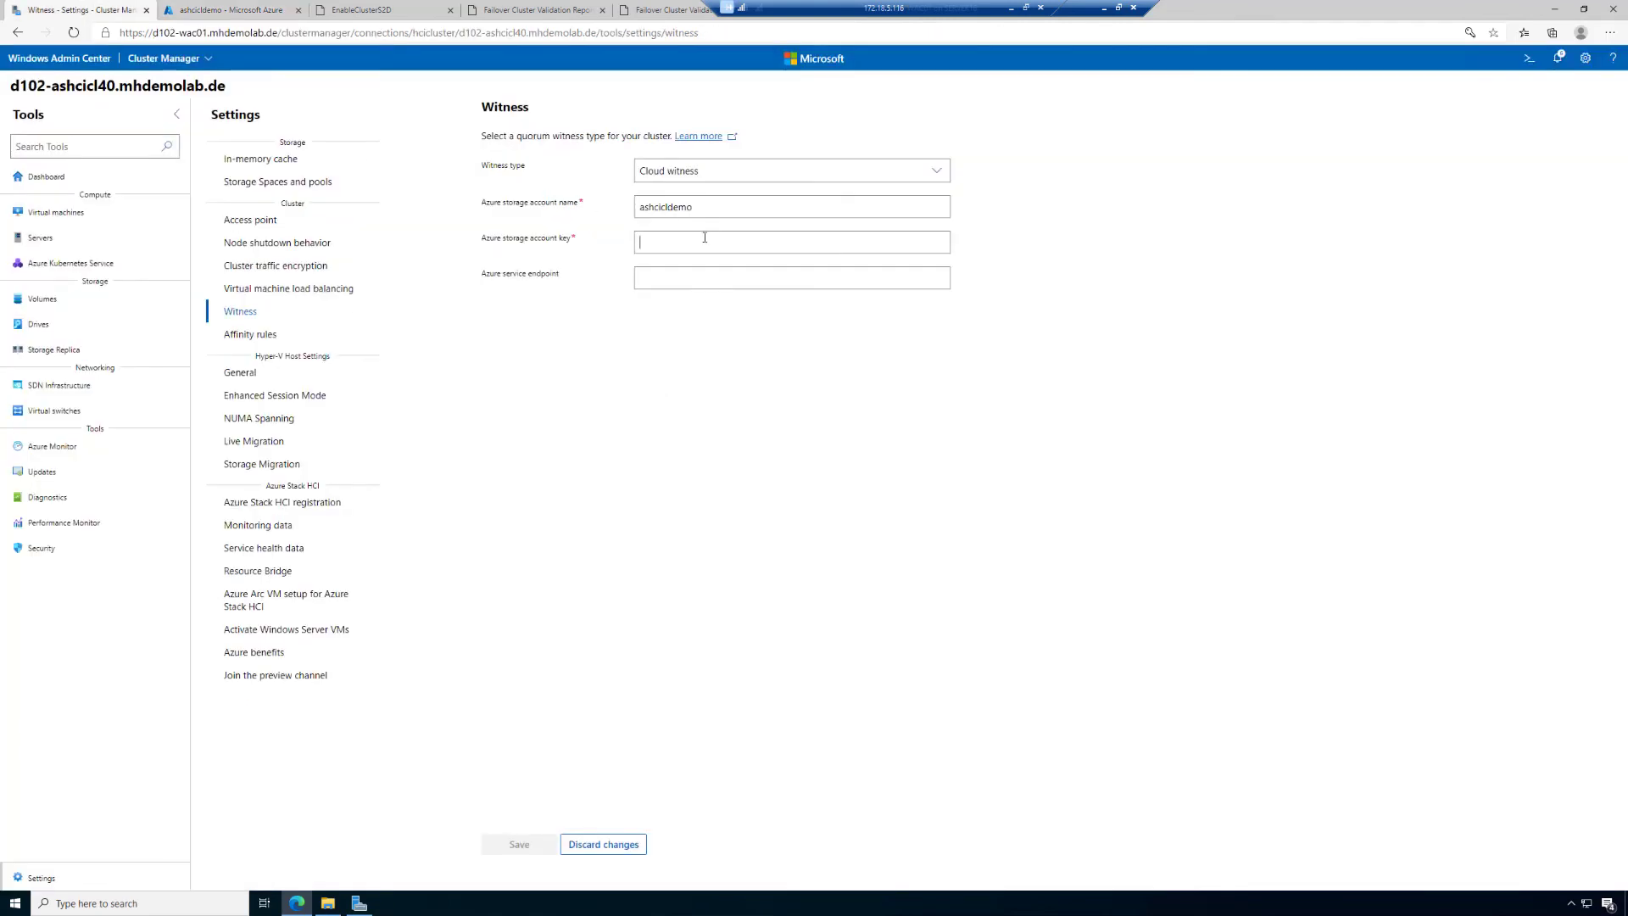
key(ctrl+v)
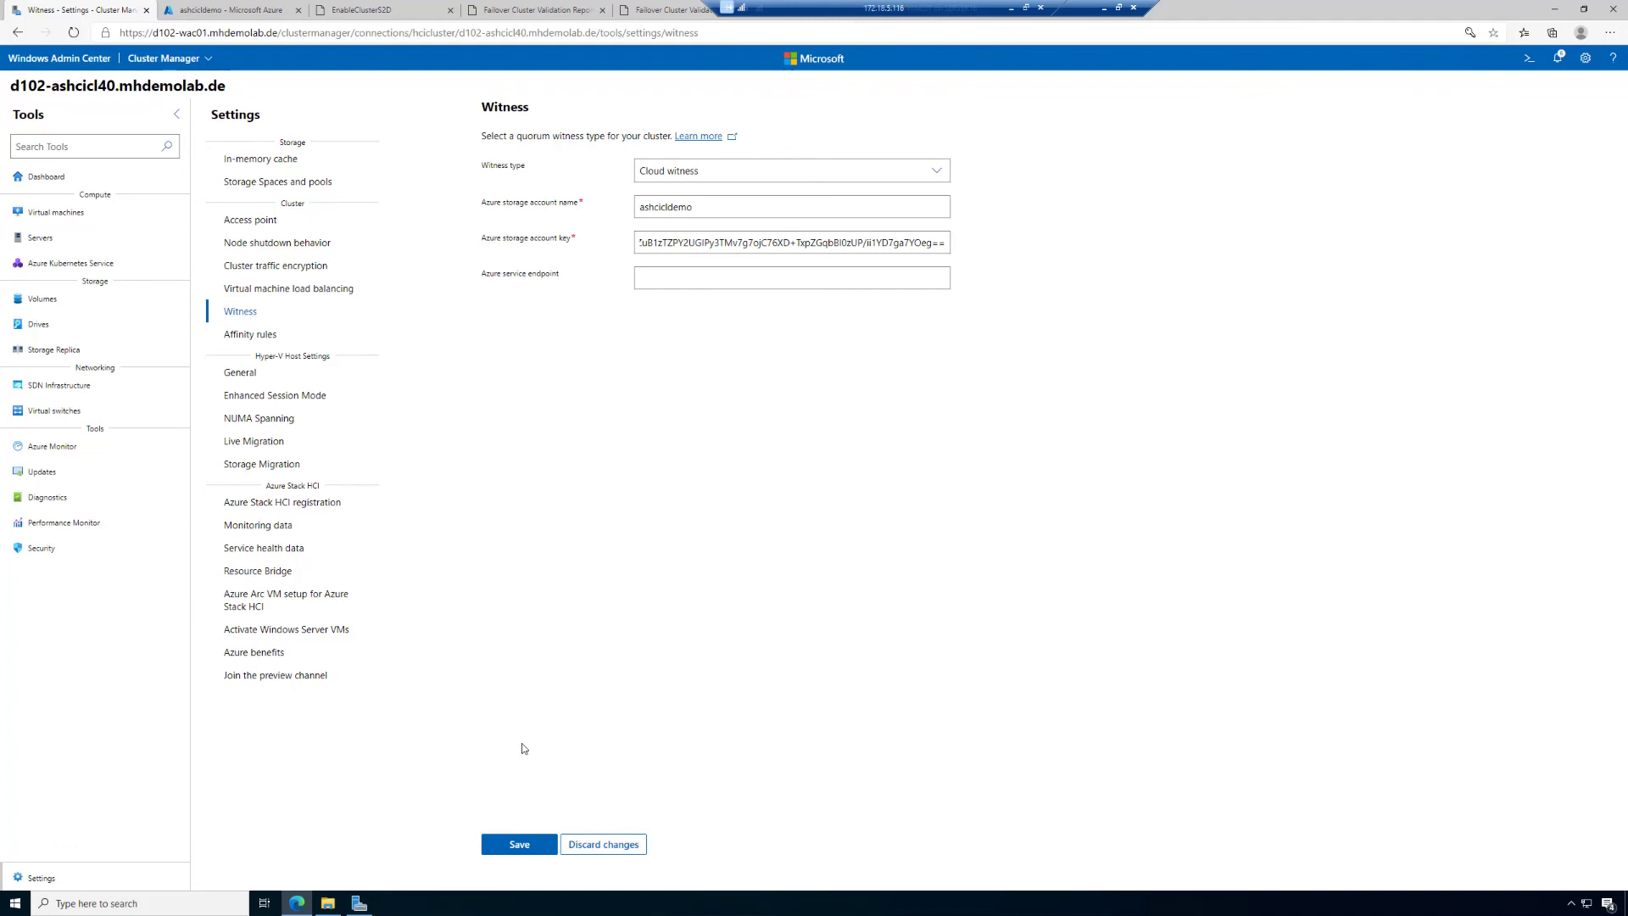
click(519, 844)
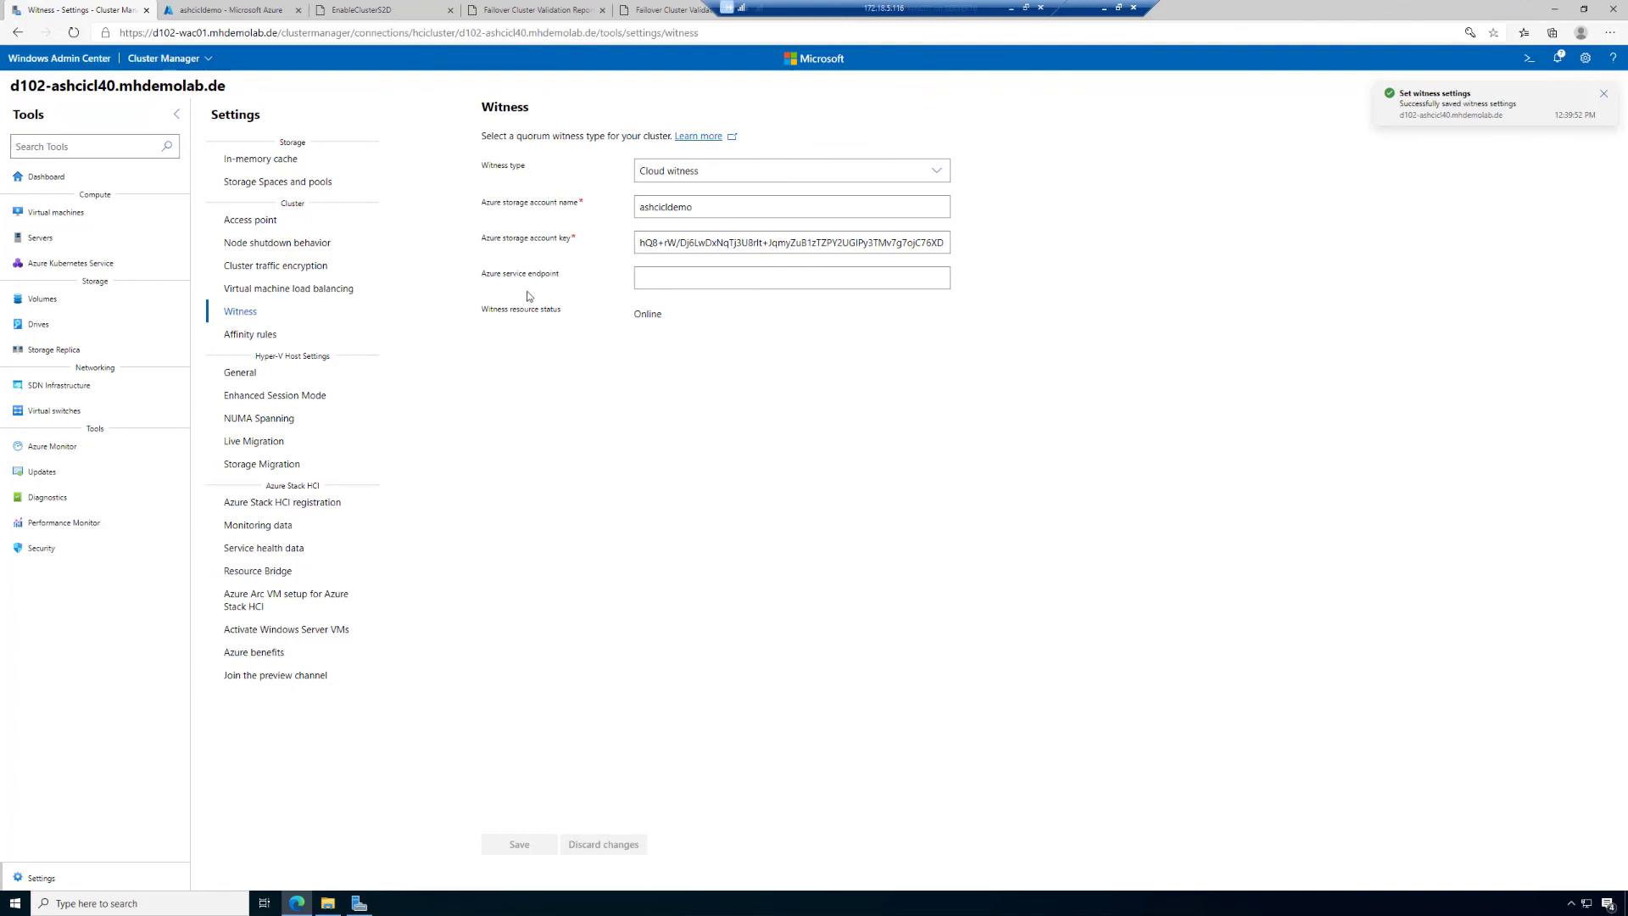
- Check the cloud witness's resource status, reload the Witness settings to review its service endpoint, and revisit the Azure access keys
drag(486, 316, 669, 334)
click(651, 285)
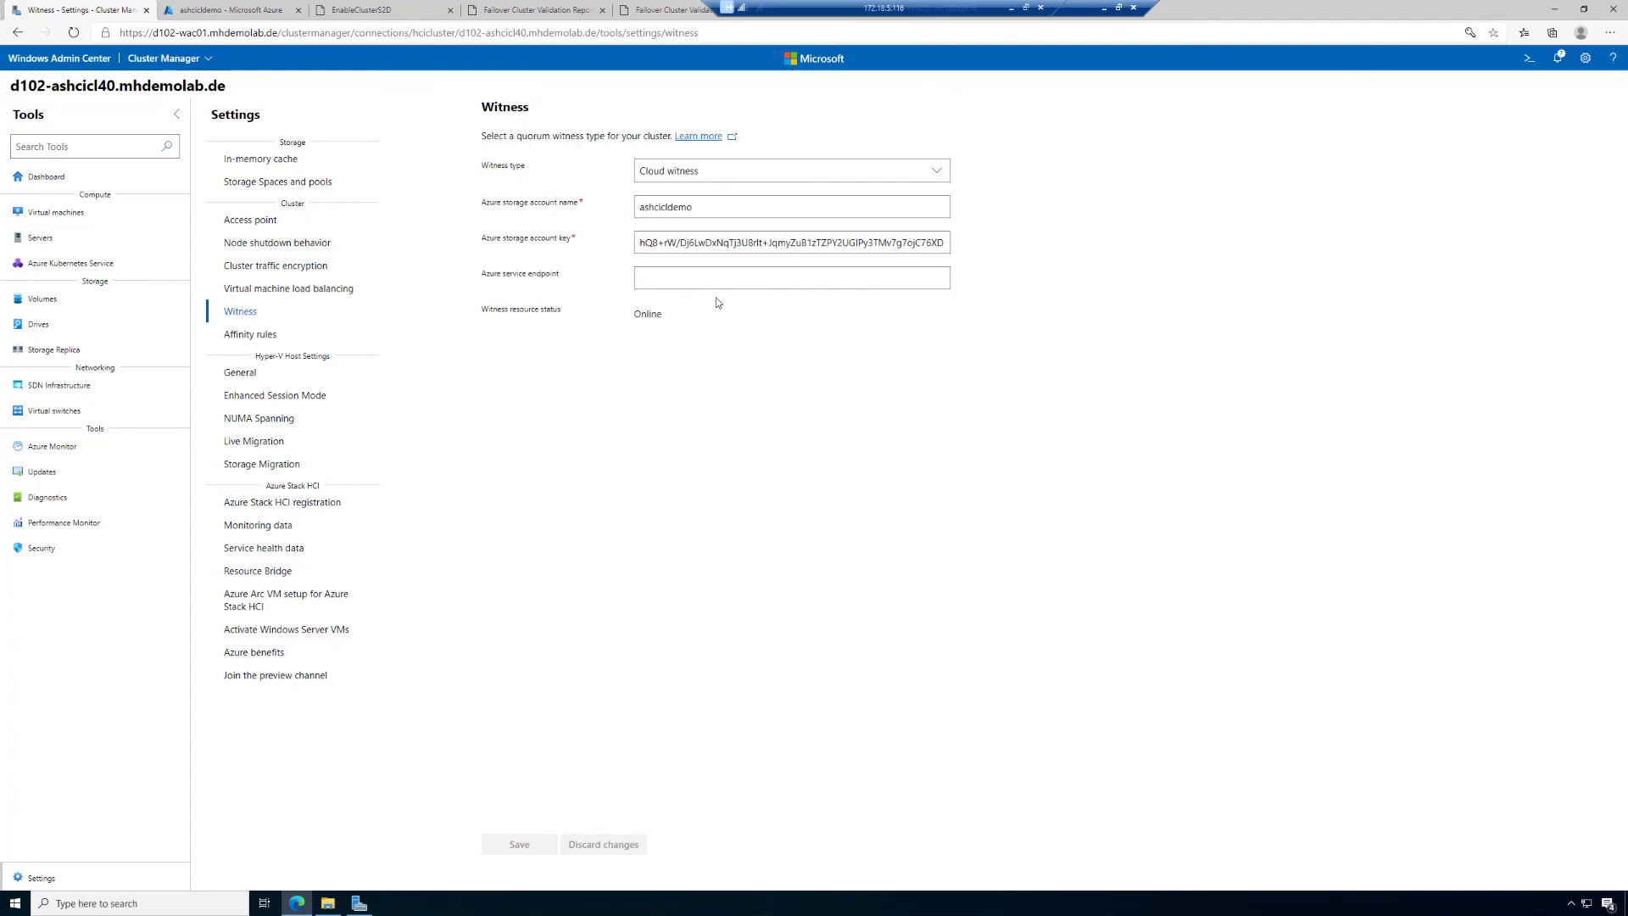
click(251, 377)
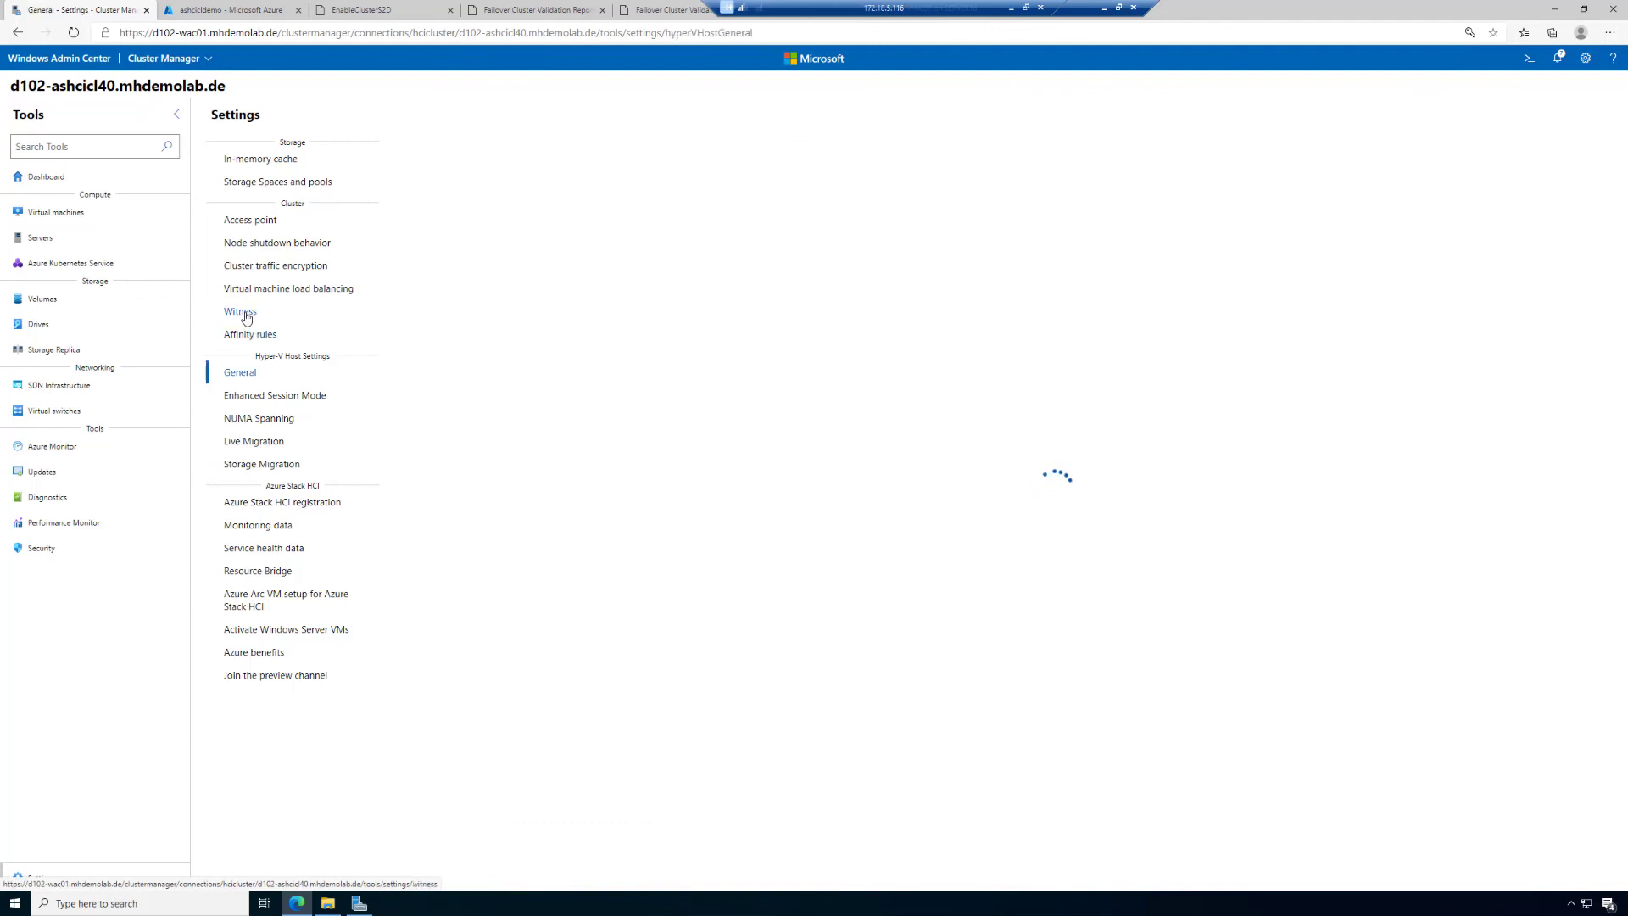
click(243, 312)
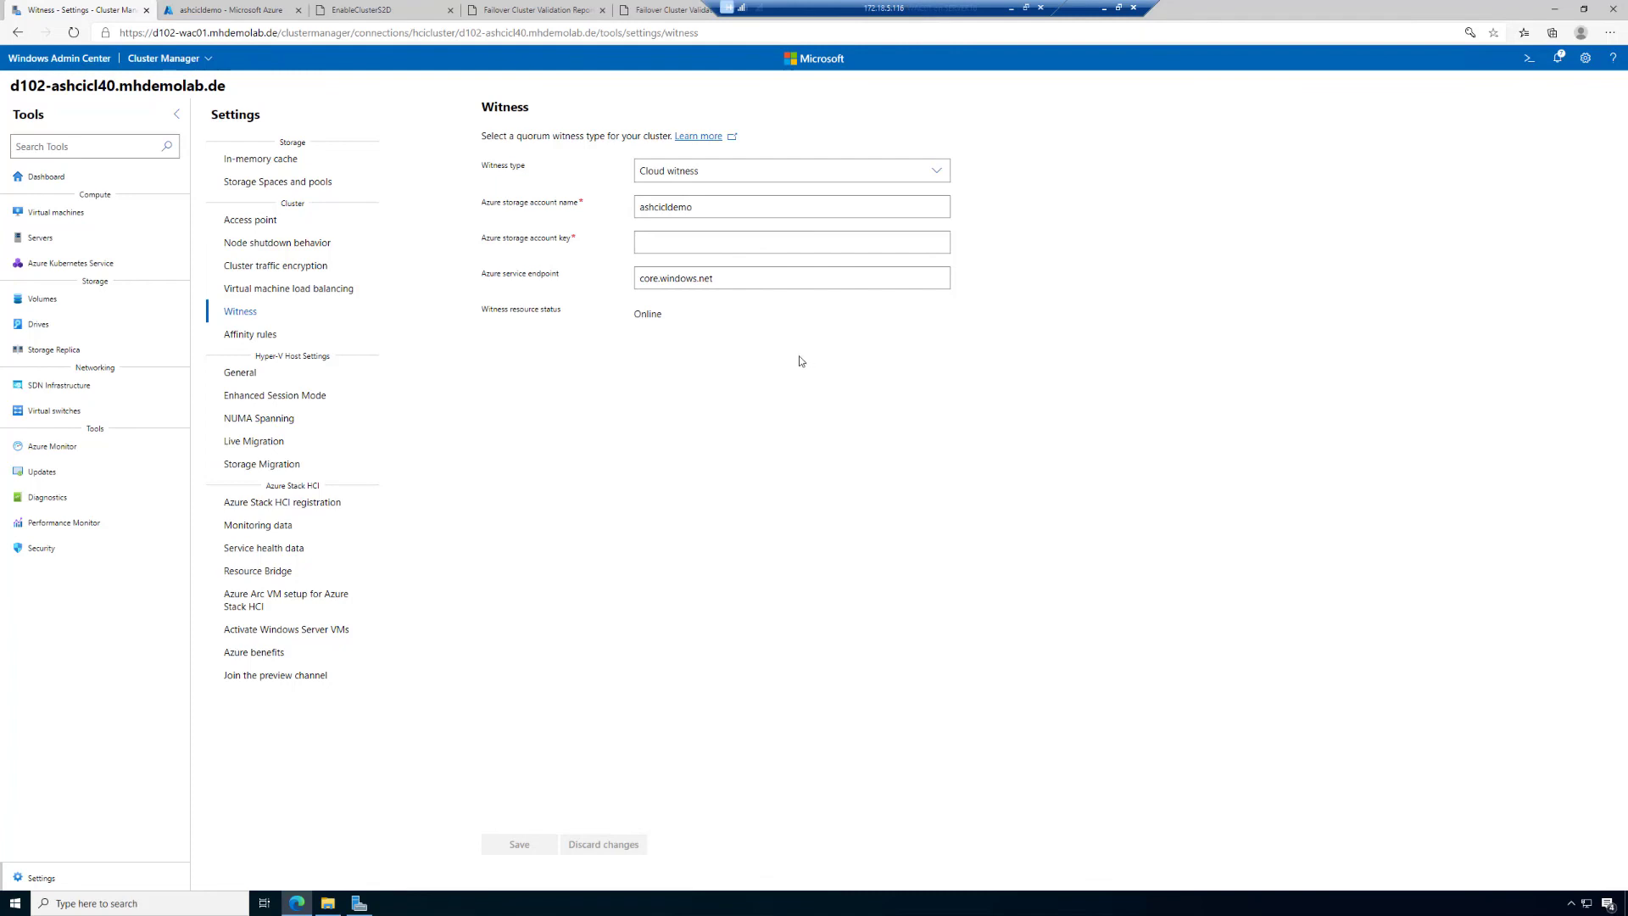
click(236, 9)
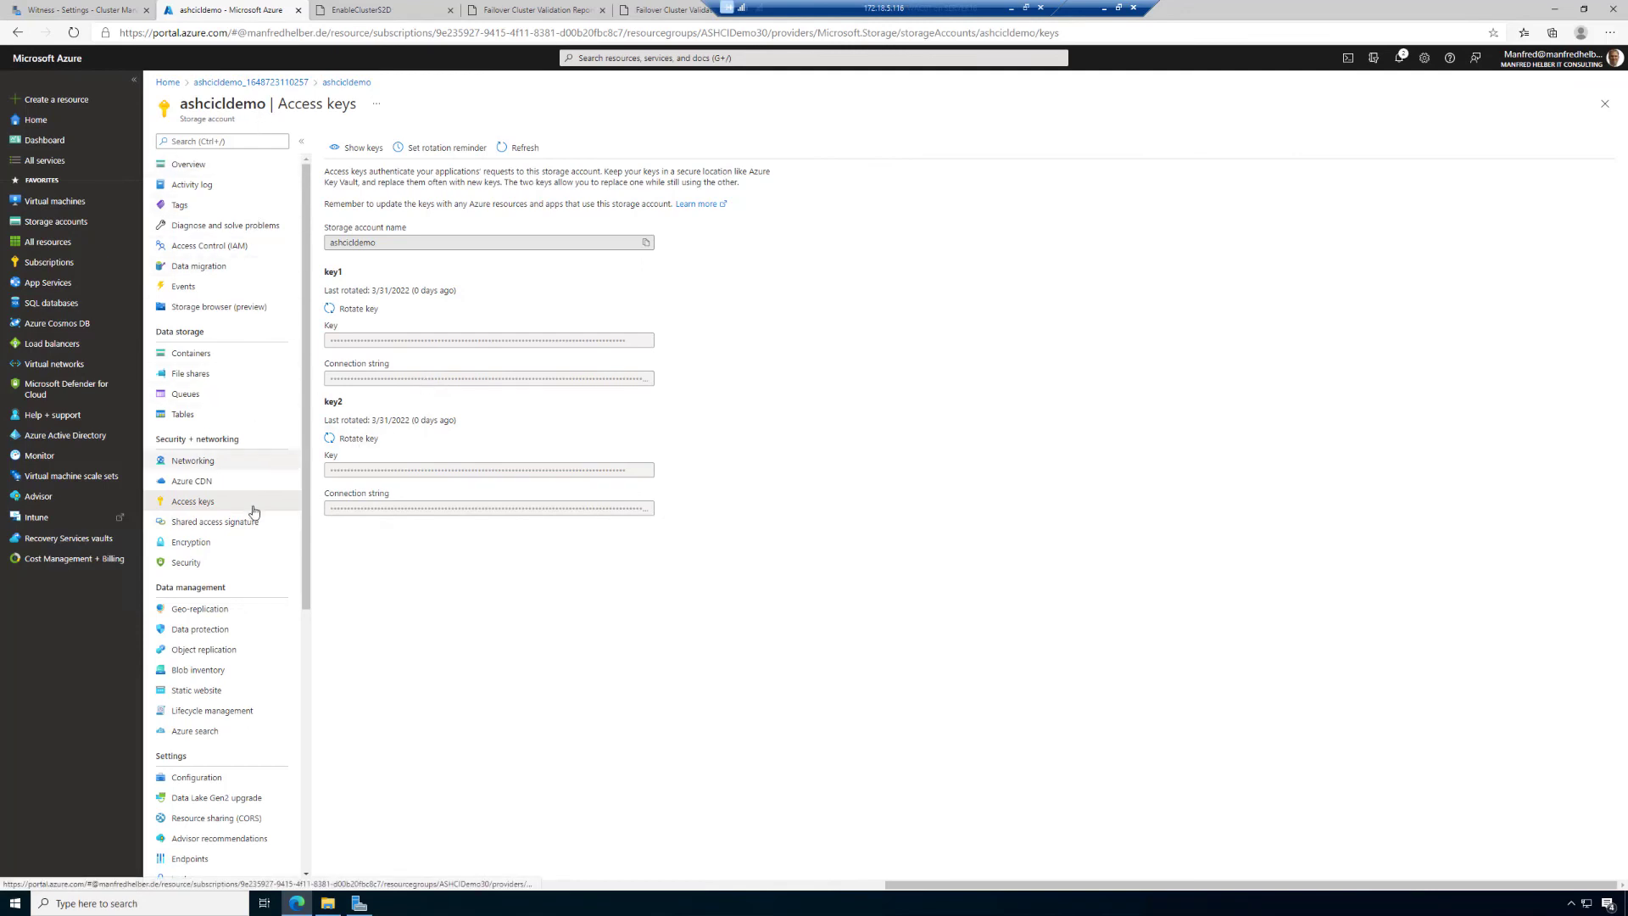
click(77, 10)
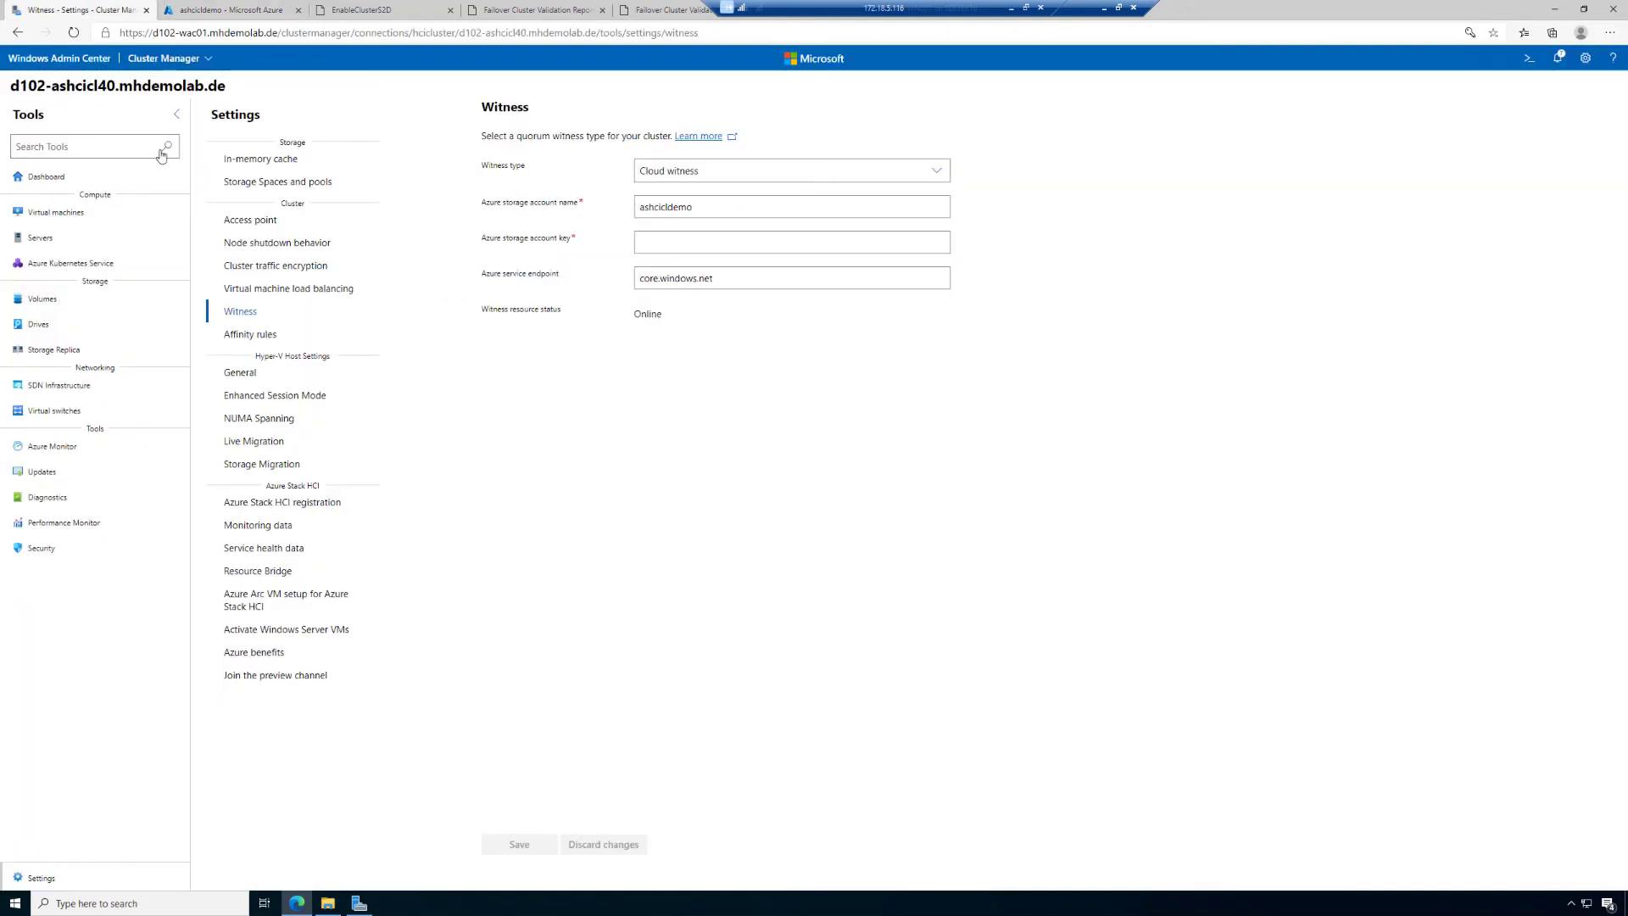